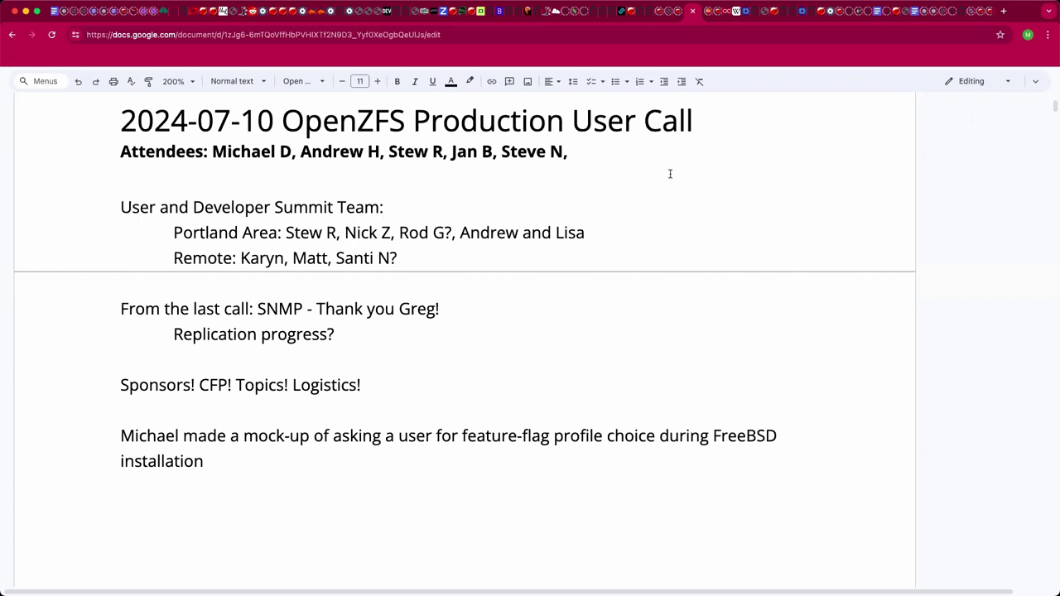
# Add an attendee's name at the start of the summit team's Remote list.
pyautogui.click(555, 262)
pyautogui.click(473, 308)
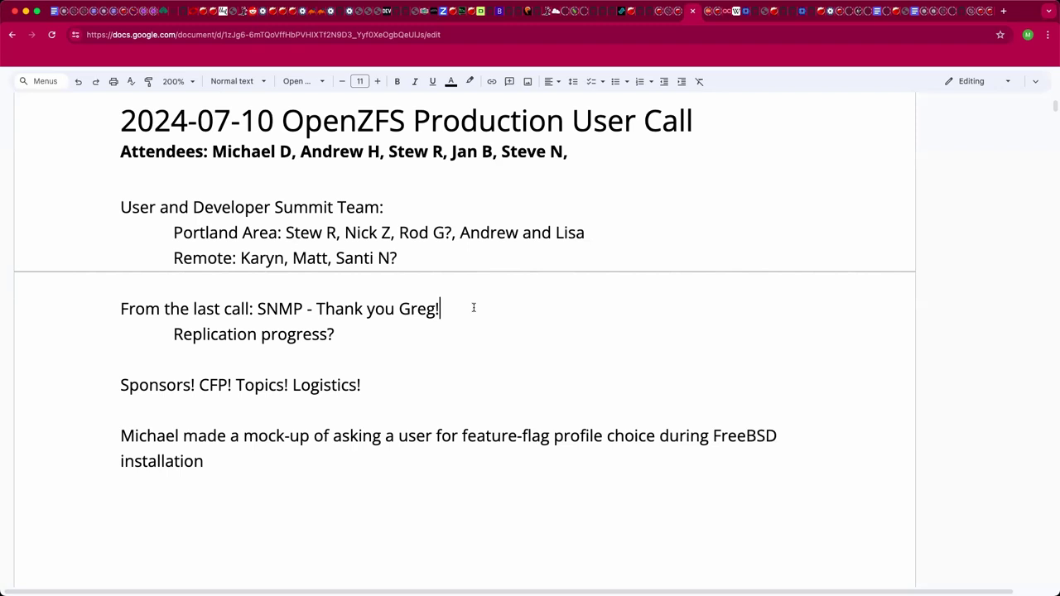
pyautogui.click(442, 256)
pyautogui.click(247, 258)
pyautogui.press('Left')
pyautogui.write('Andrew H,')
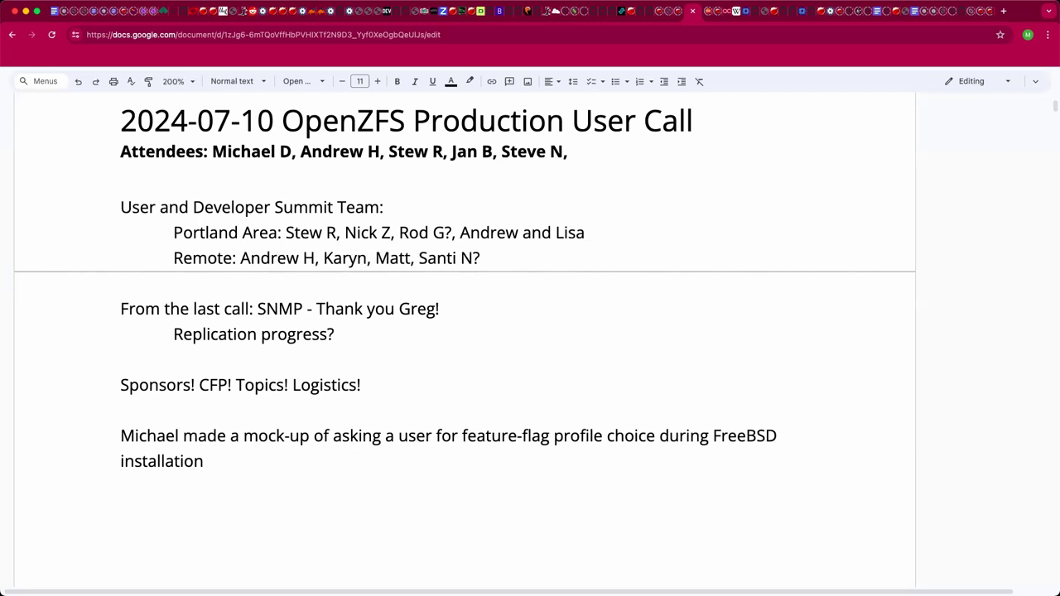
# Move the newly added name from the start to the end of the Remote list, replacing the question mark there with a comma.
pyautogui.press('super+shift+Left')
pyautogui.press('Right')
pyautogui.hotkey('shift', 'Left')
pyautogui.hotkey('shift', 'Left')
pyautogui.hotkey('shift', 'Left')
pyautogui.hotkey('shift', 'Left')
pyautogui.hotkey('shift', 'Left')
pyautogui.hotkey('shift', 'Left')
pyautogui.hotkey('shift', 'Left')
pyautogui.hotkey('shift', 'Left')
pyautogui.hotkey('shift', 'Left')
pyautogui.hotkey('shift', 'Left')
pyautogui.press('super+c')
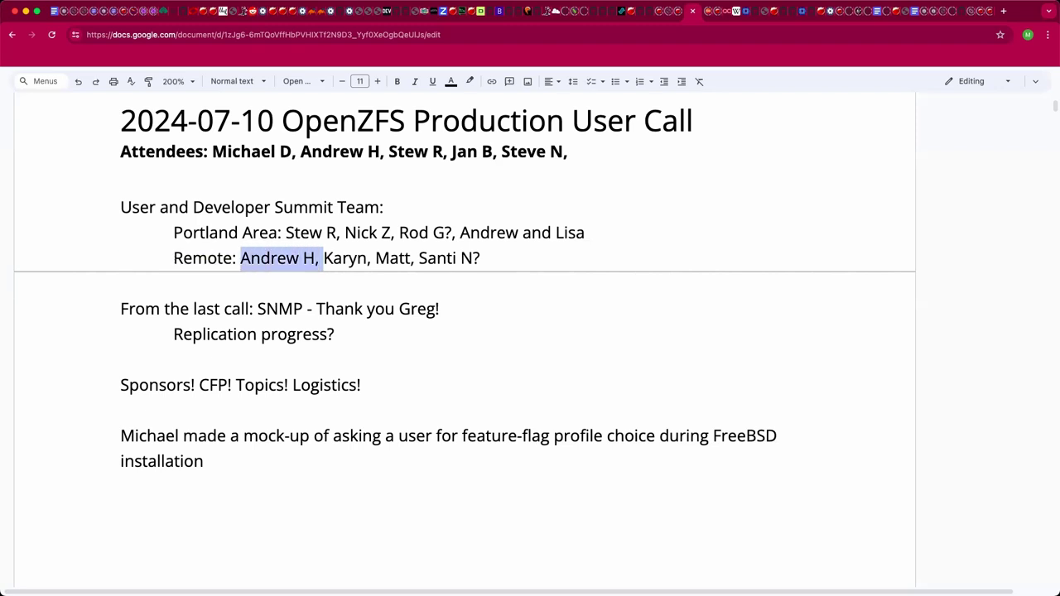
pyautogui.press('BackSpace')
pyautogui.click(401, 258)
pyautogui.press('BackSpace')
pyautogui.press('BackSpace')
pyautogui.write(',')
pyautogui.press('super+v')
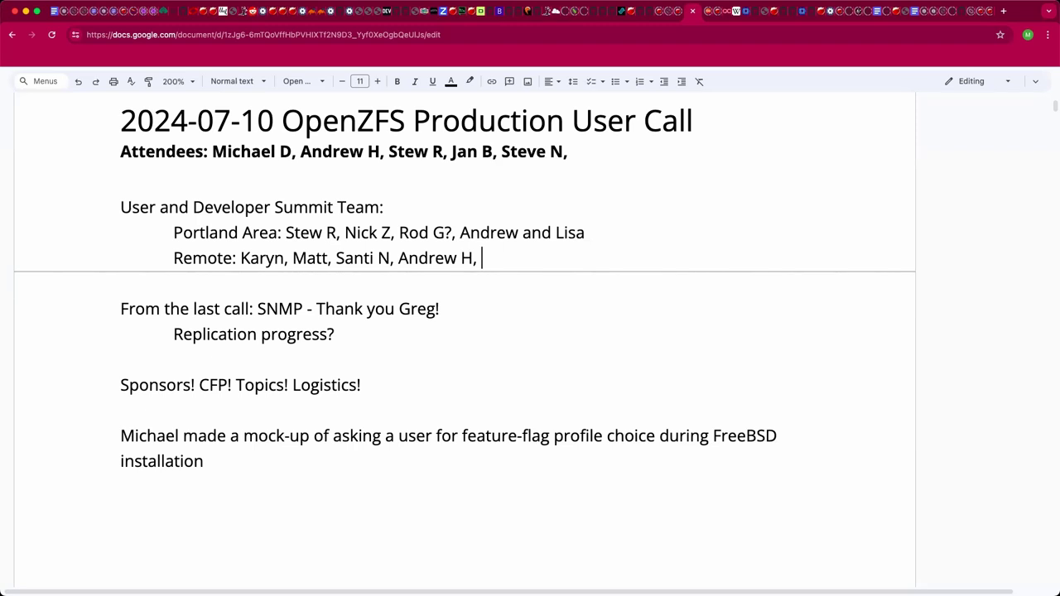
# Append another attendee's name followed by a question mark to the end of the Remote list.
pyautogui.write('Steve N?')
pyautogui.click(438, 333)
pyautogui.doubleClick(597, 255)
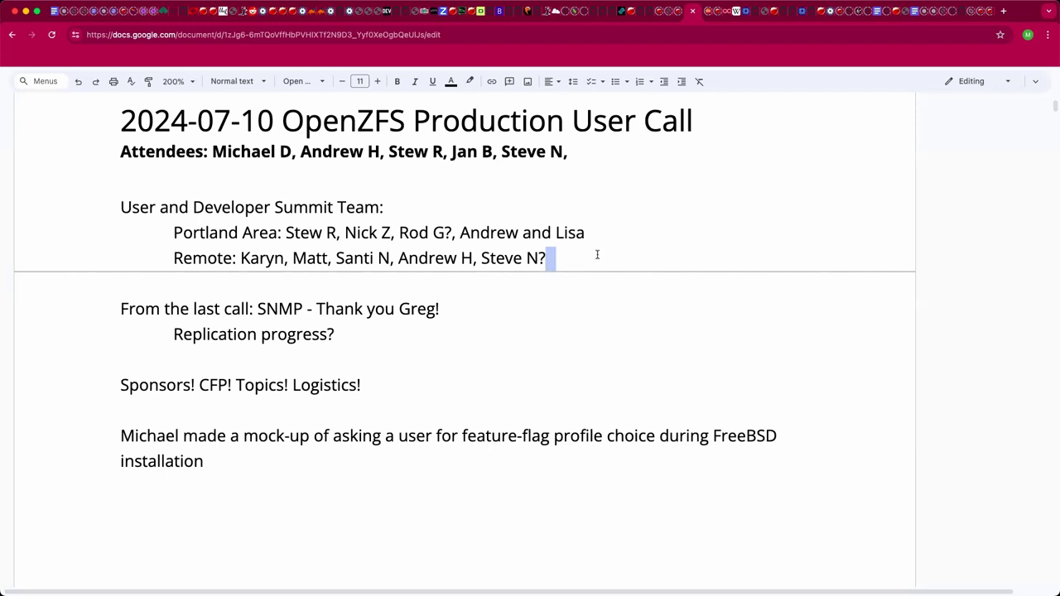
pyautogui.press('BackSpace')
# Insert blank lines for a new entry above the "From the last call" line.
pyautogui.click(556, 312)
pyautogui.click(553, 288)
pyautogui.press('Return')
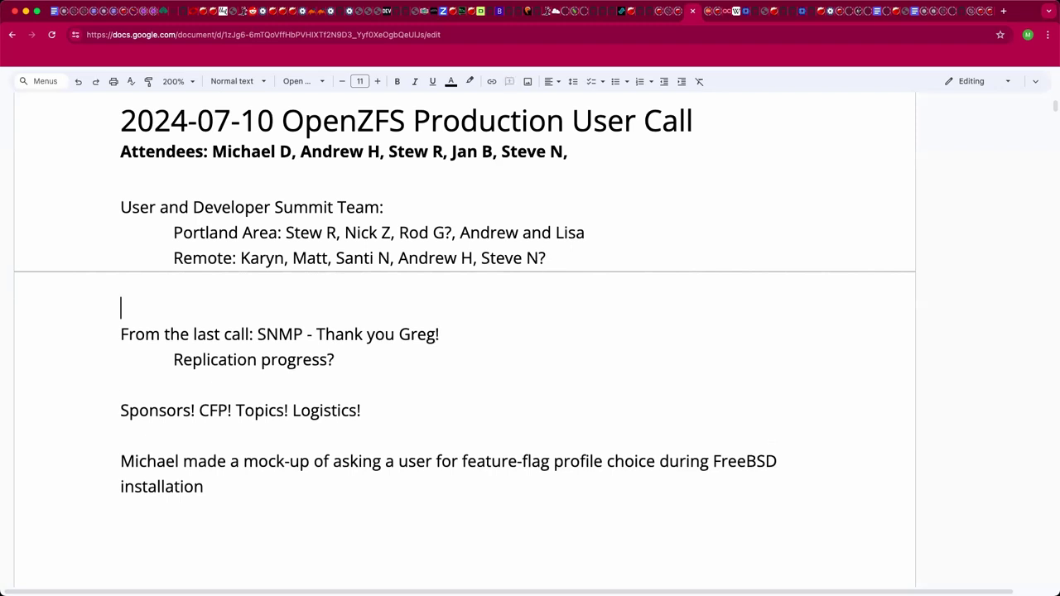
pyautogui.press('Return')
pyautogui.press('Up')
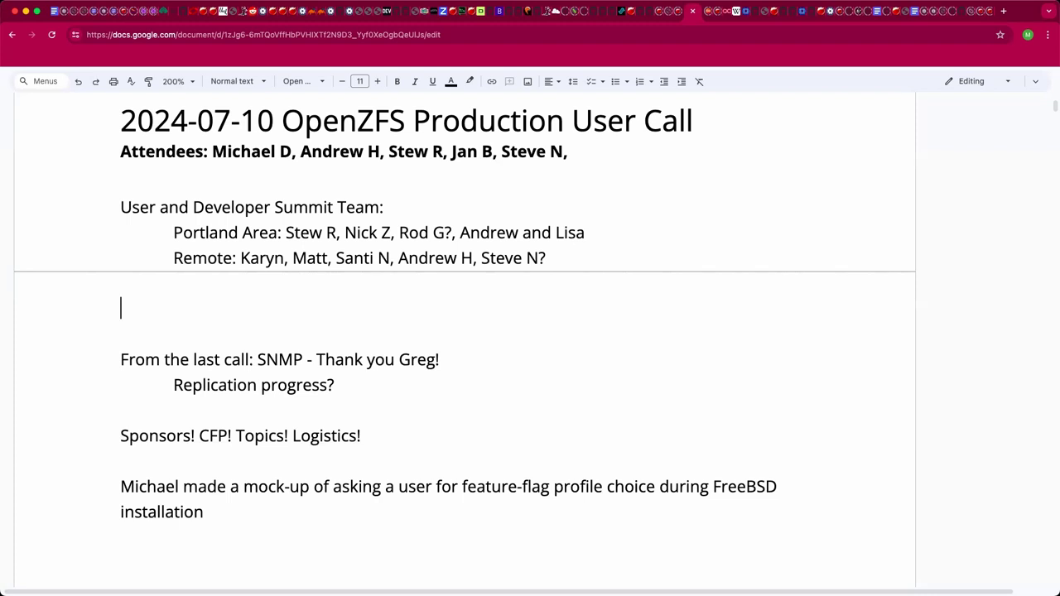
# Start a note in the new blank space with the speaker's first name, a colon and "Desktop integrations".
pyautogui.write('STeve')
pyautogui.press('BackSpace')
pyautogui.press('BackSpace')
pyautogui.press('BackSpace')
pyautogui.press('BackSpace')
pyautogui.write('teve:')
pyautogui.write('Desktop ')
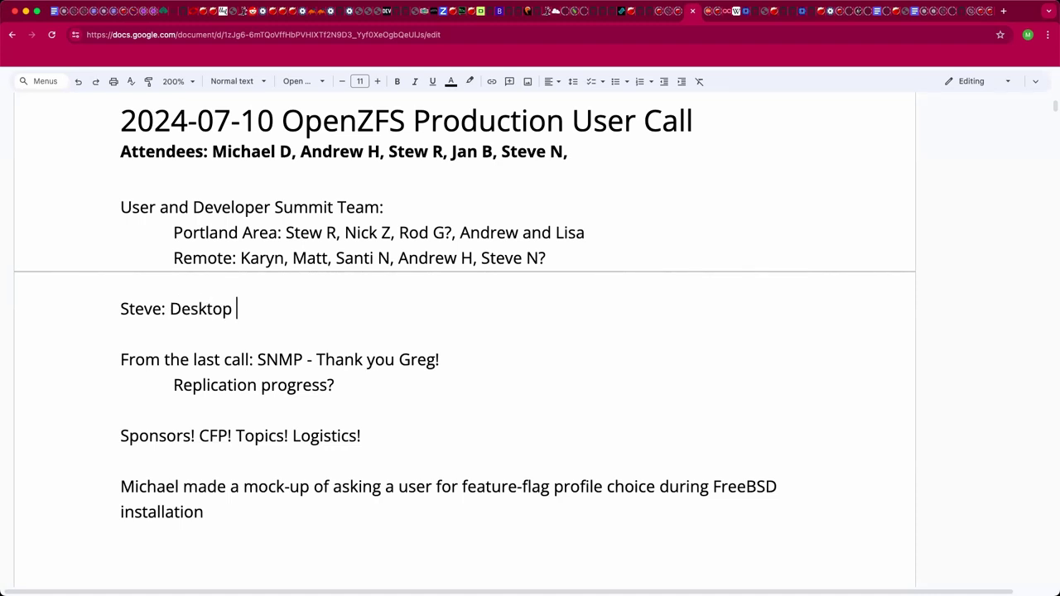
pyautogui.write('icson')
pyautogui.press('BackSpace')
pyautogui.press('BackSpace')
pyautogui.press('BackSpace')
pyautogui.press('BackSpace')
pyautogui.press('BackSpace')
pyautogui.write('integrations')
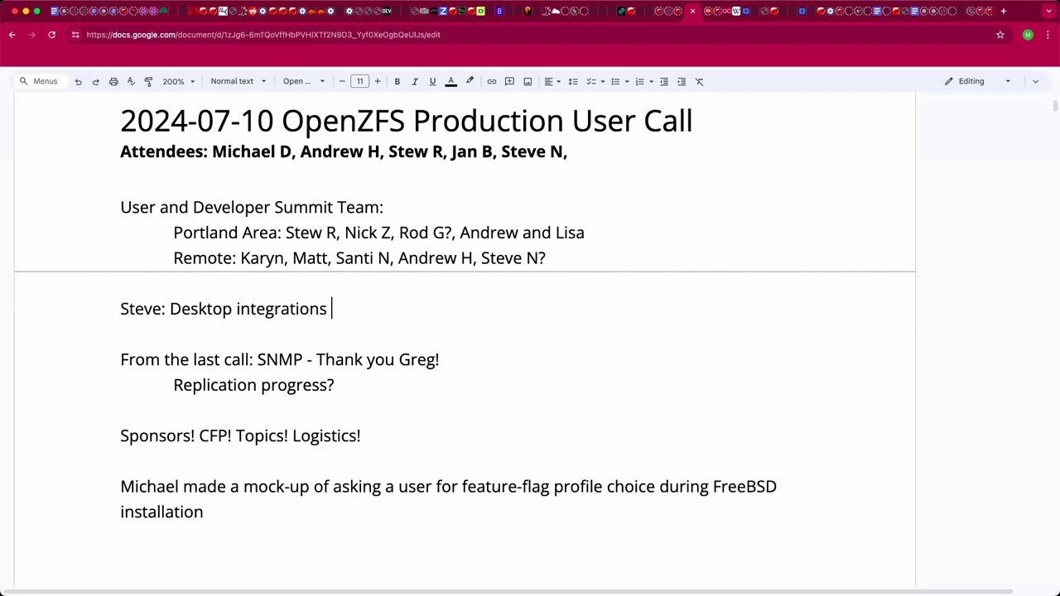
# Change the end of the note to "integration?" and add "Snapshot management?" after it.
pyautogui.press('BackSpace')
pyautogui.press('BackSpace')
pyautogui.press('BackSpace')
pyautogui.write('? Snapsnot')
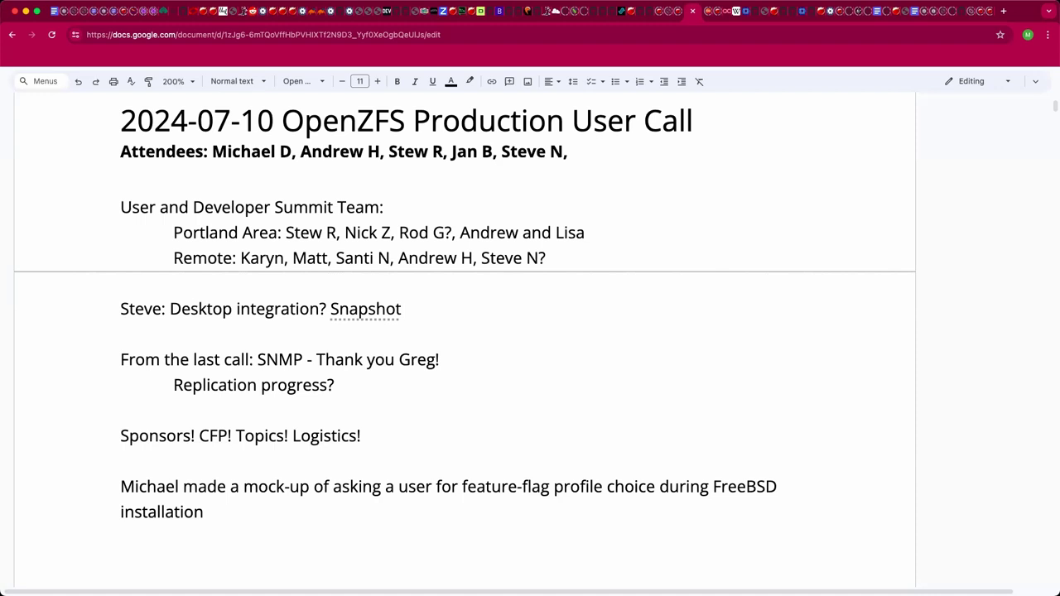
pyautogui.write('management?')
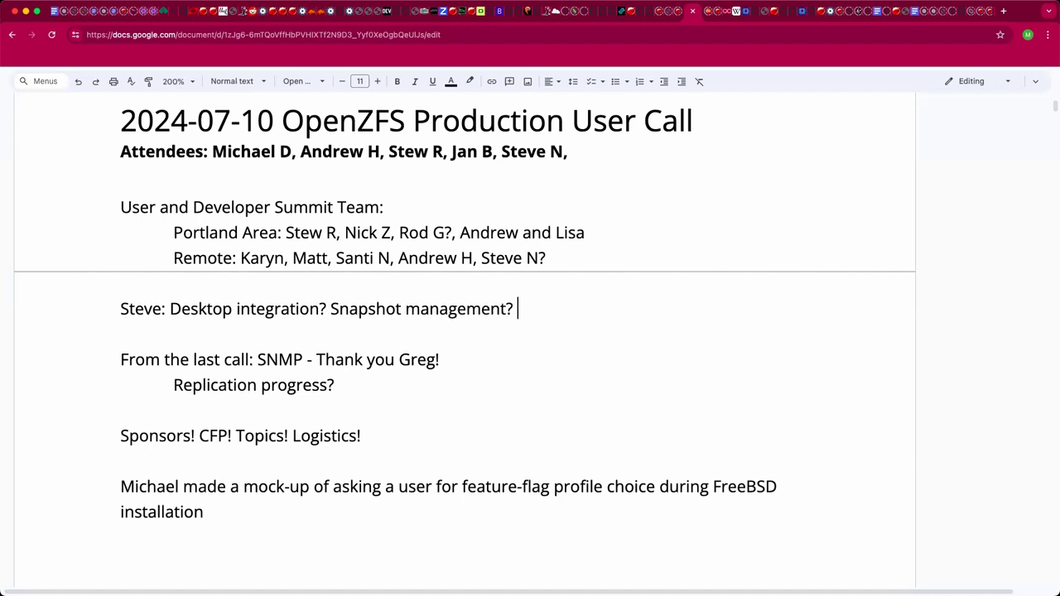
pyautogui.press('BackSpace')
# Add a separate topic line reading "Multi-master cluster support" below the desktop integration note.
pyautogui.press('Return')
pyautogui.press('Return')
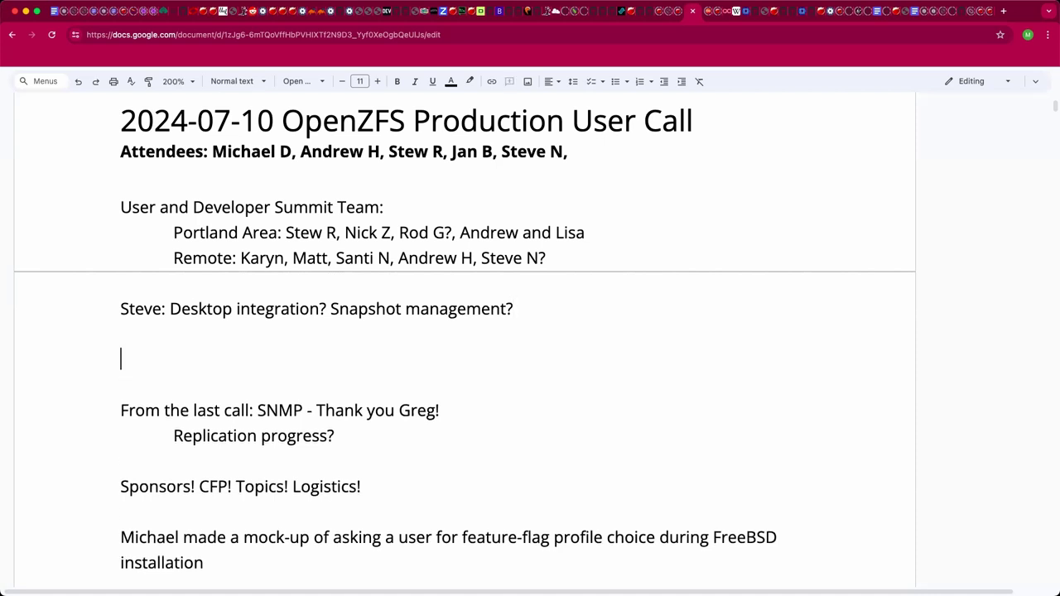
pyautogui.write('Multi-master cl')
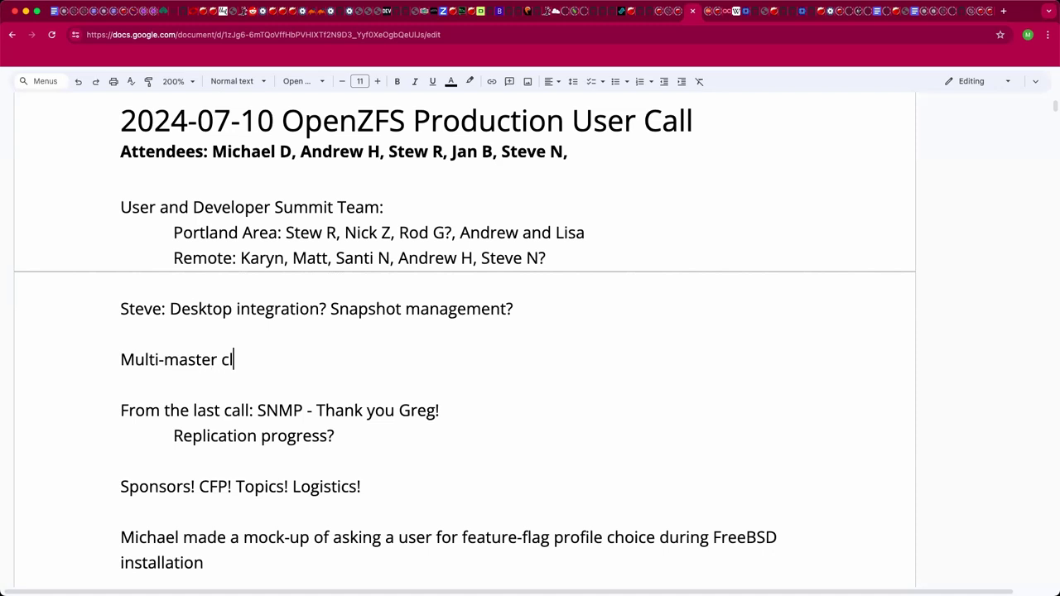
pyautogui.write('uster support')
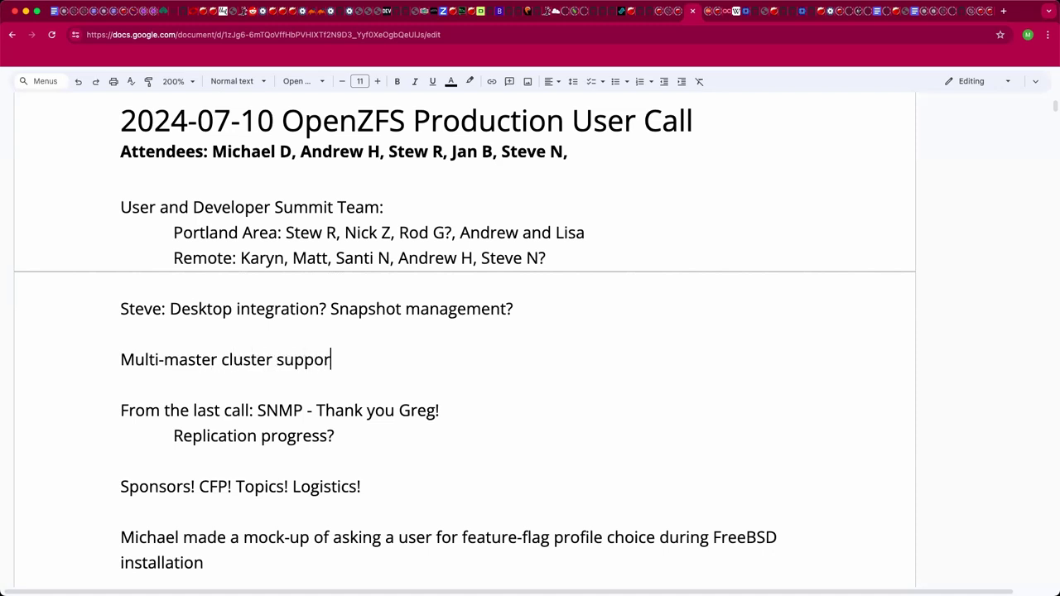
pyautogui.click(121, 334)
pyautogui.press('Tab')
# Extend the desktop integration note with "Show us anything for what that could look like".
pyautogui.click(515, 309)
pyautogui.write('Show us anythin')
pyautogui.write('g')
pyautogui.press('BackSpace')
pyautogui.press('BackSpace')
pyautogui.press('BackSpace')
pyautogui.write('hing ')
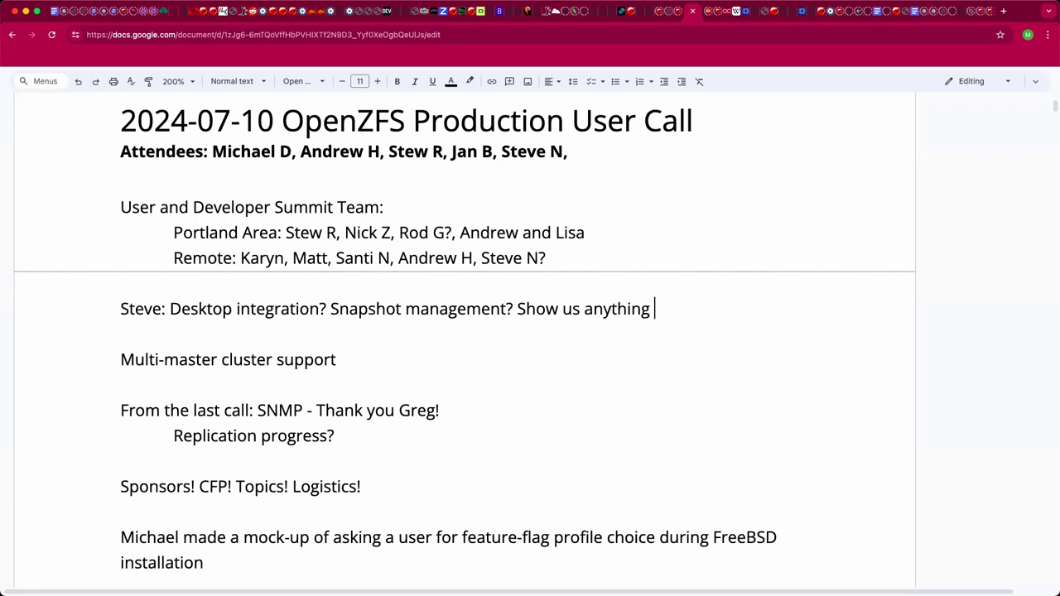
pyautogui.write('for what that could l')
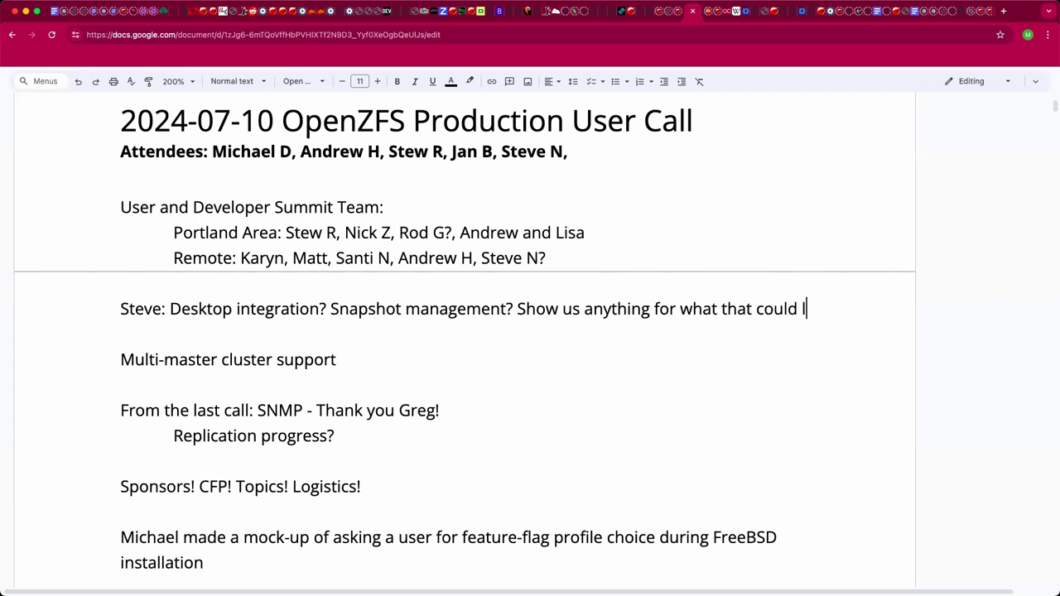
pyautogui.write('ook like')
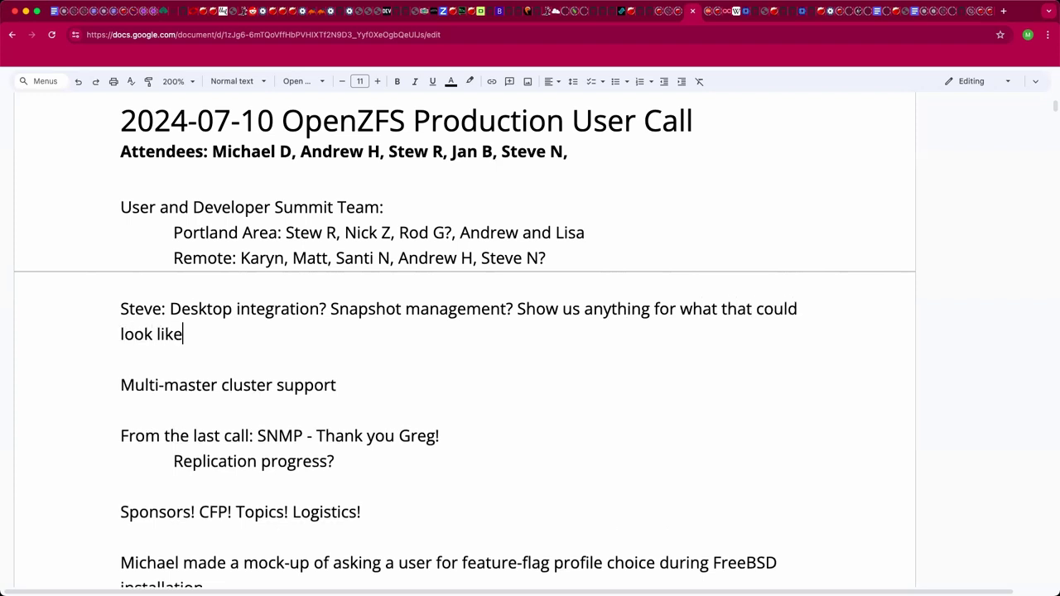
# End the sentence with an exclamation mark and add "Doing lots of zrepl at the moment. Would be nice to prune.".
pyautogui.write('! Don')
pyautogui.press('BackSpace')
pyautogui.write('ing lots of z')
pyautogui.write('er')
pyautogui.press('BackSpace')
pyautogui.press('BackSpace')
pyautogui.write('repo')
pyautogui.press('BackSpace')
pyautogui.write('l.')
pyautogui.press('BackSpace')
pyautogui.press('BackSpace')
pyautogui.write('at the ')
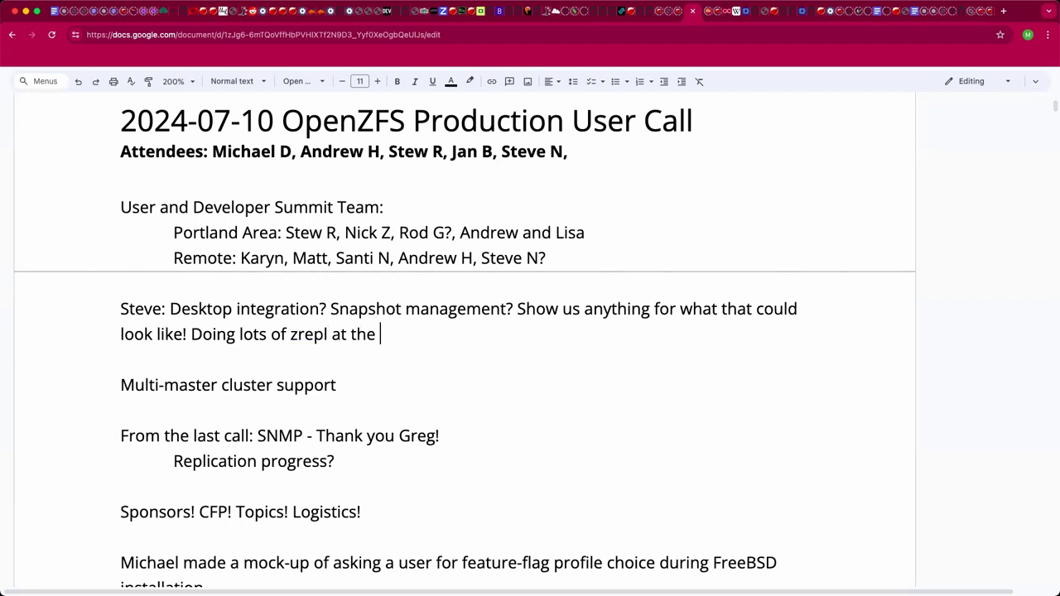
pyautogui.write('moment. Would')
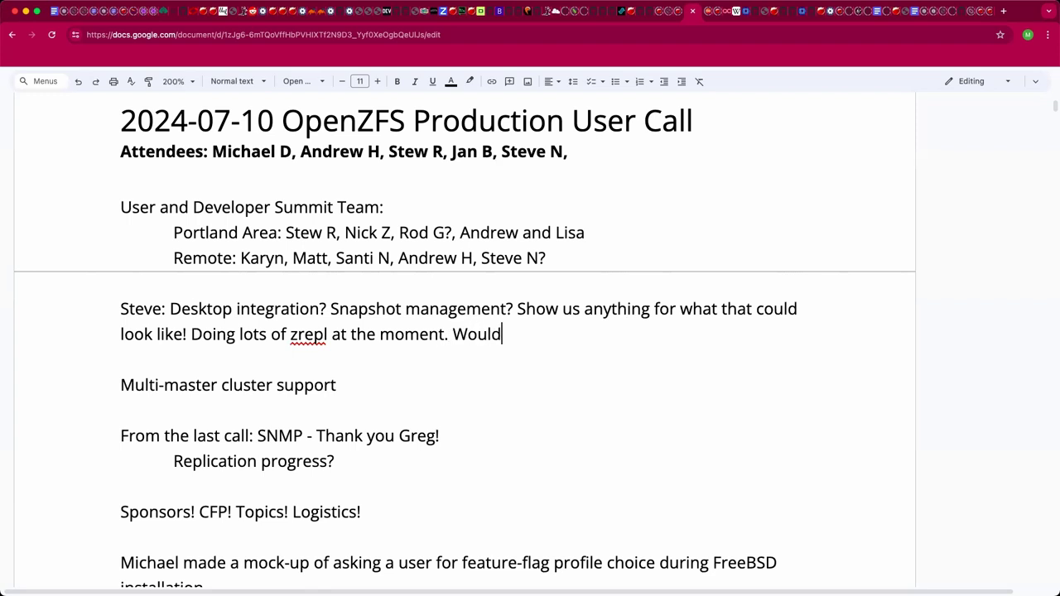
pyautogui.write(' be nice to prune')
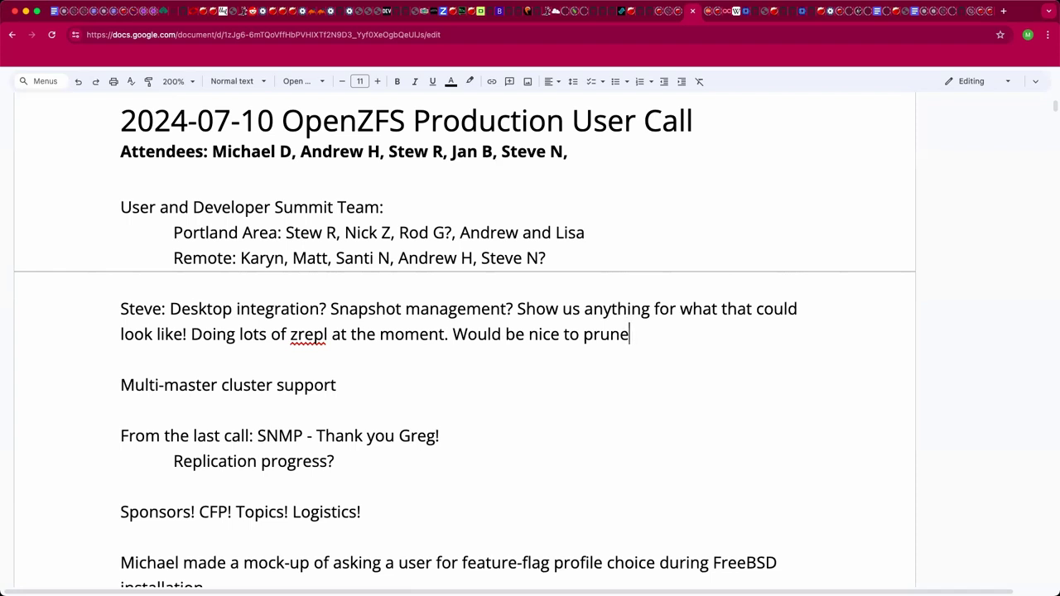
pyautogui.write('.')
# Add the sentence "Not loving snapshot management at the command." to the same note.
pyautogui.write('Not loving ')
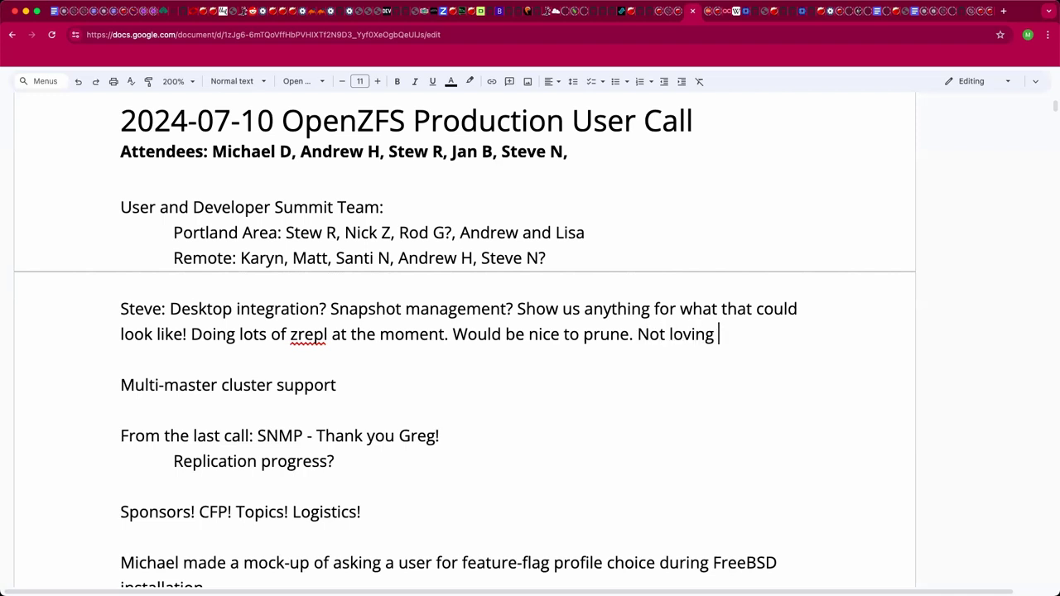
pyautogui.write('snapshot management at ')
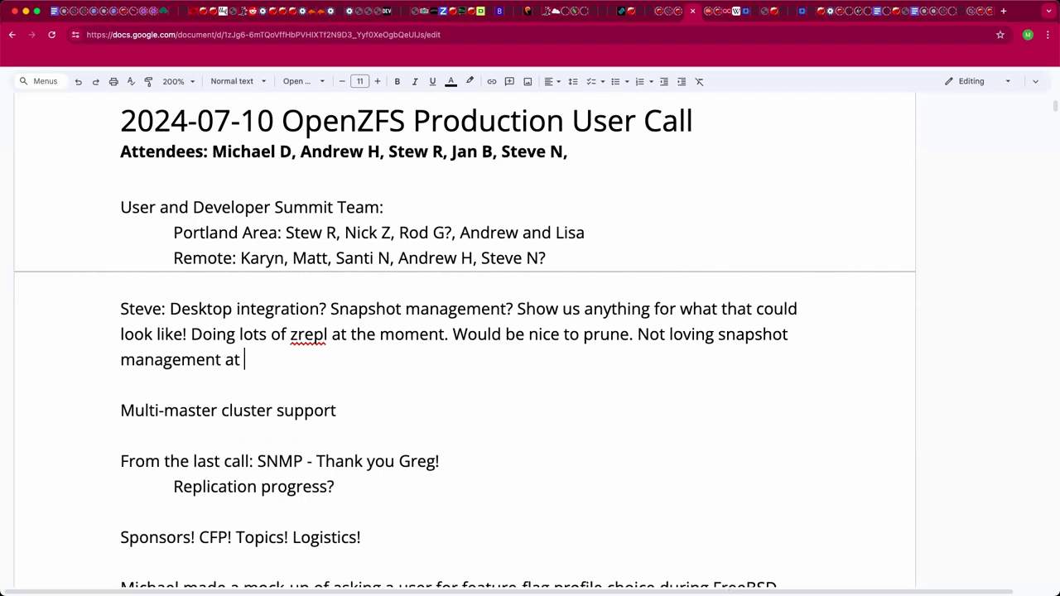
pyautogui.write('the command.')
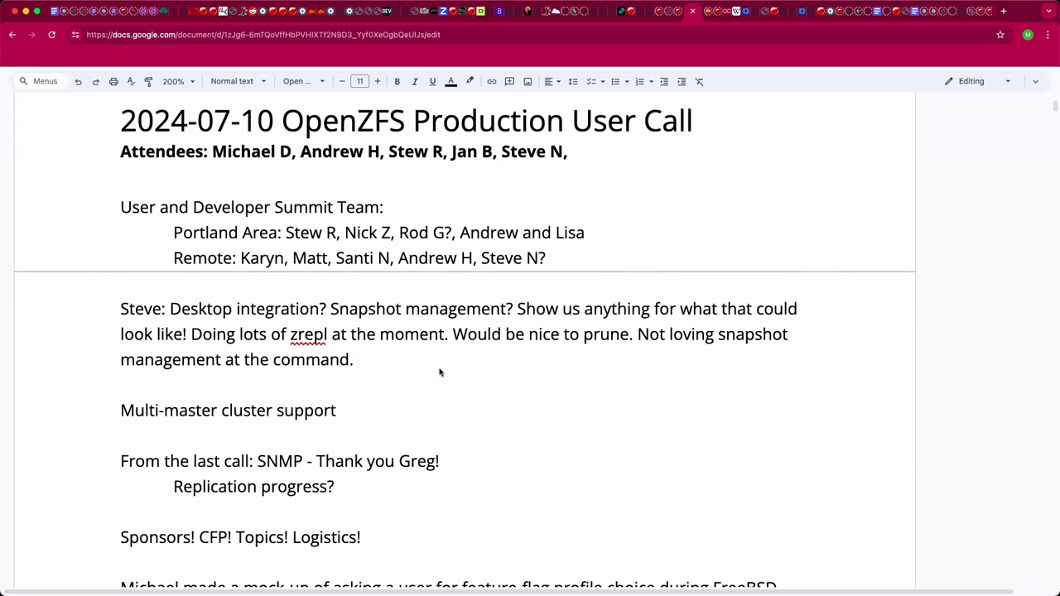
# Add a second speaker's first name with "shallow copies vs. clones... costs...", followed by "What GUI tools exist?".
pyautogui.write('Jan: shallow copies ')
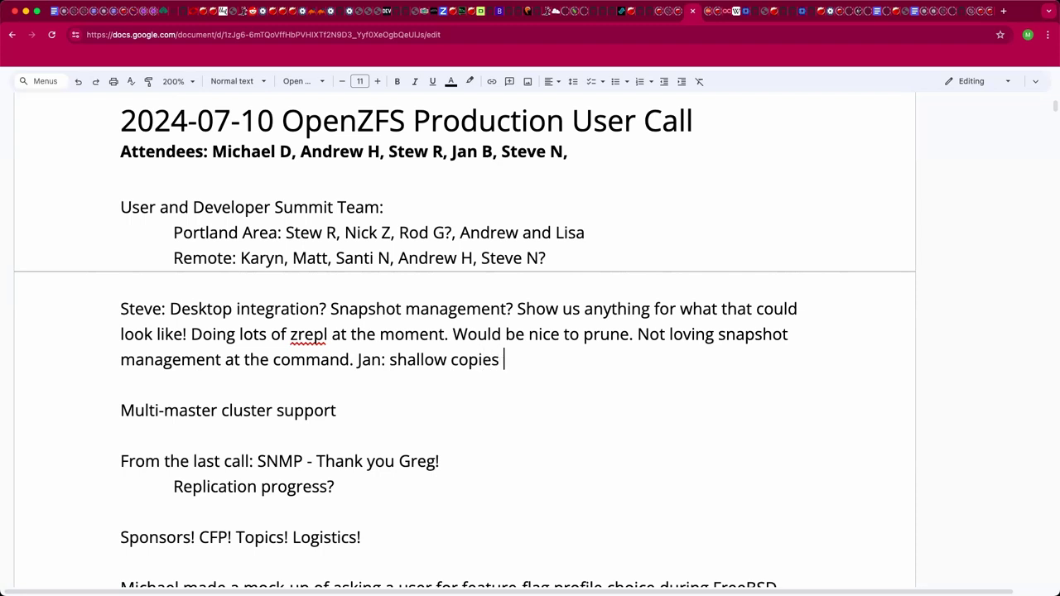
pyautogui.write('vs. clones... costs...')
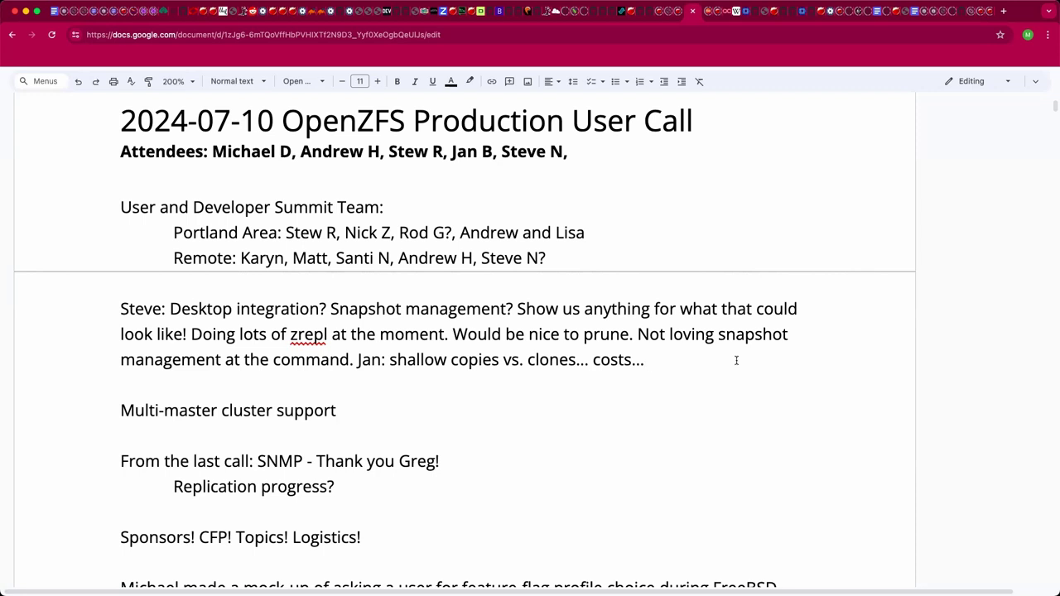
pyautogui.write('What GUI tools exists?')
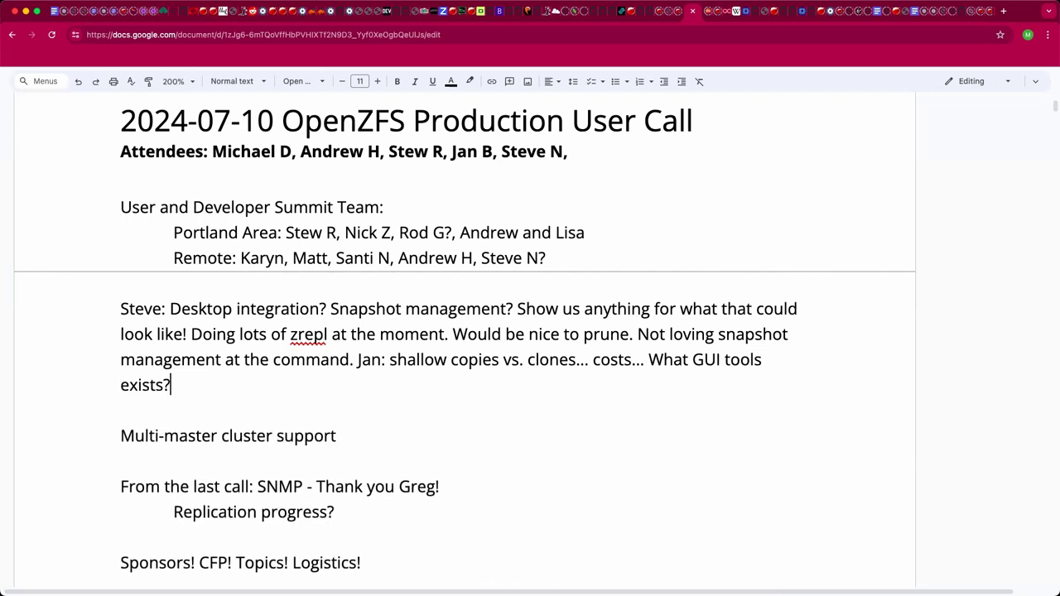
pyautogui.press('BackSpace')
pyautogui.press('BackSpace')
pyautogui.write('?')
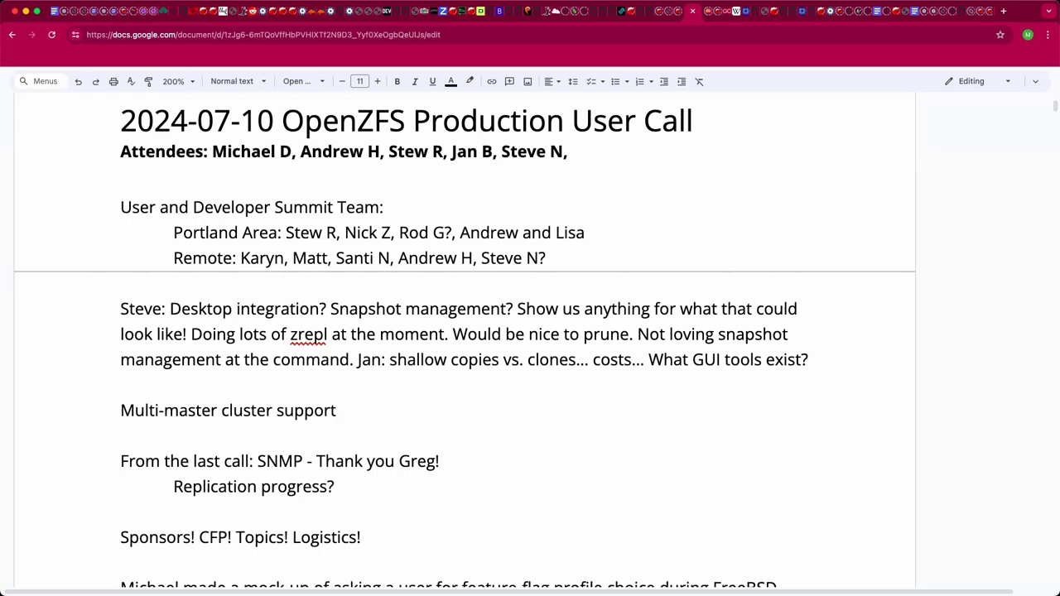
# Continue the note beneath with "Note the Samba shadow copy integration.".
pyautogui.press('Return')
pyautogui.write('Note tha')
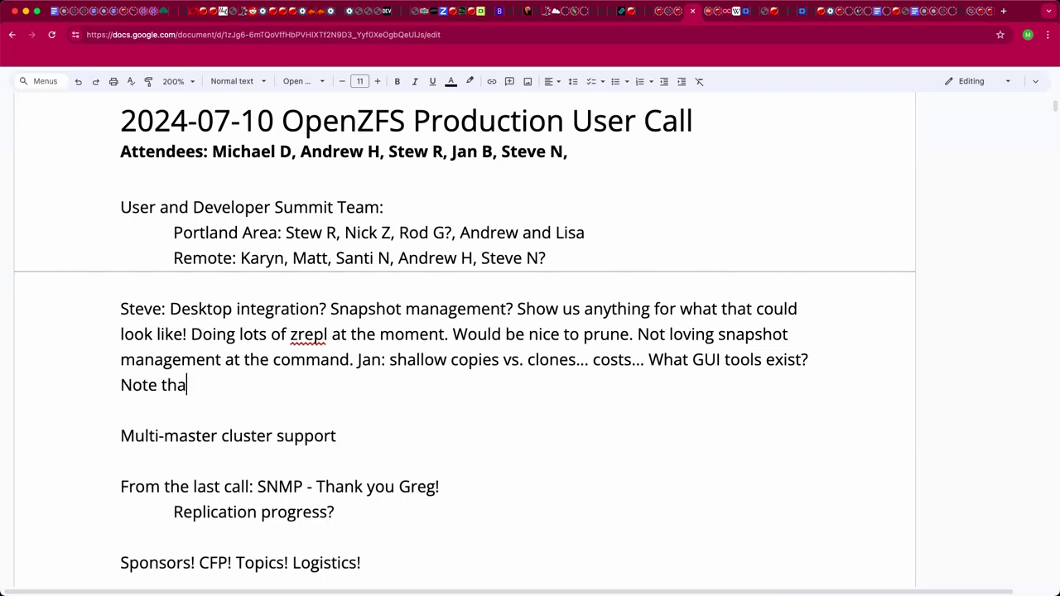
pyautogui.press('BackSpace')
pyautogui.write('e sa')
pyautogui.press('BackSpace')
pyautogui.press('BackSpace')
pyautogui.write('Samba')
pyautogui.write('shadow copy')
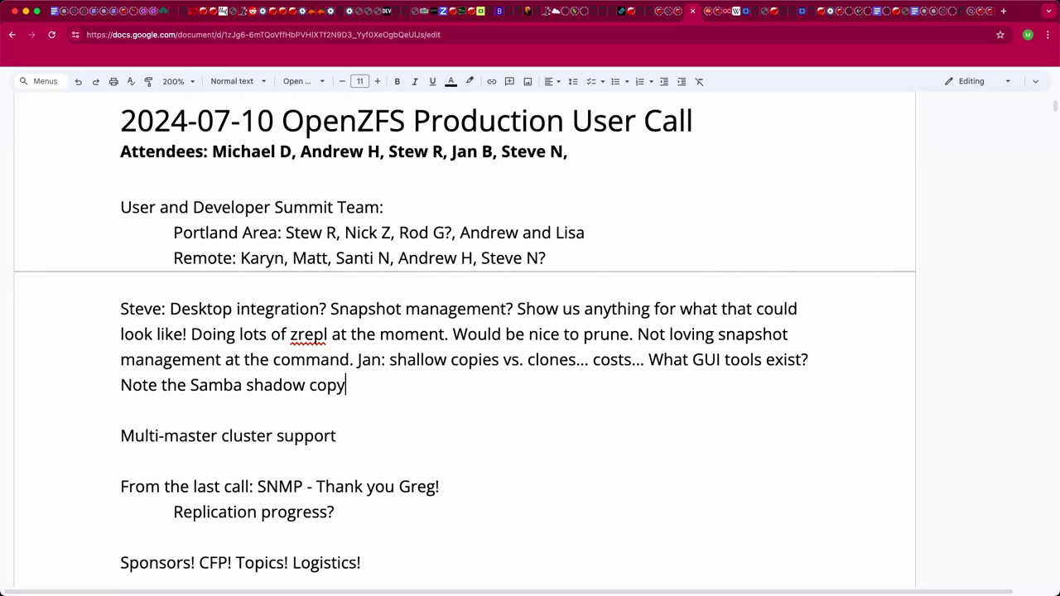
pyautogui.write(' integration. ')
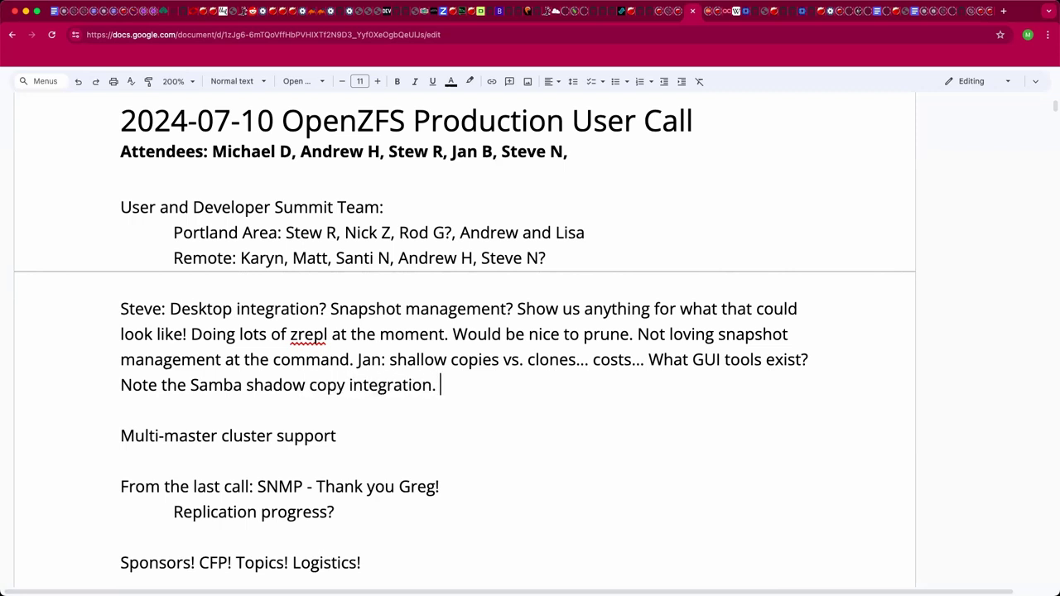
# Add "Will it let you delete a snapshot." after the Samba sentence.
pyautogui.write('Can')
pyautogui.press('BackSpace')
pyautogui.press('BackSpace')
pyautogui.press('BackSpace')
pyautogui.write('Will it let you de')
pyautogui.write('le')
pyautogui.write('te a snapshot')
pyautogui.write('.')
# Add the sentence "illumos CIFS has some amount of that support." to the note.
pyautogui.write(' illumos ')
pyautogui.write('CIFM')
pyautogui.press('BackSpace')
pyautogui.write('FS')
pyautogui.press('BackSpace')
pyautogui.press('BackSpace')
pyautogui.write('S has some amou')
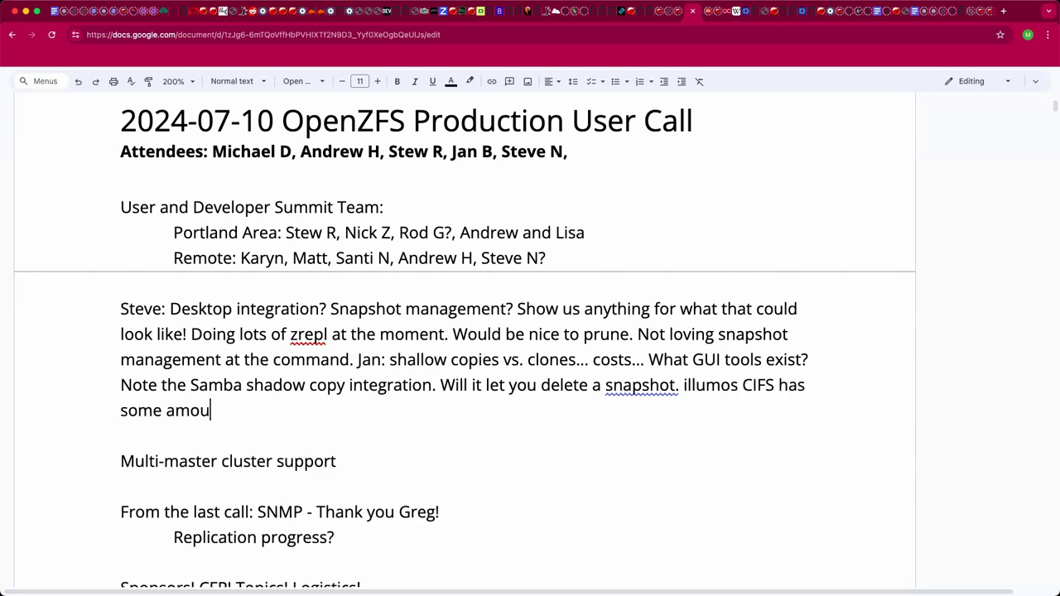
pyautogui.write('nt of taht suppo')
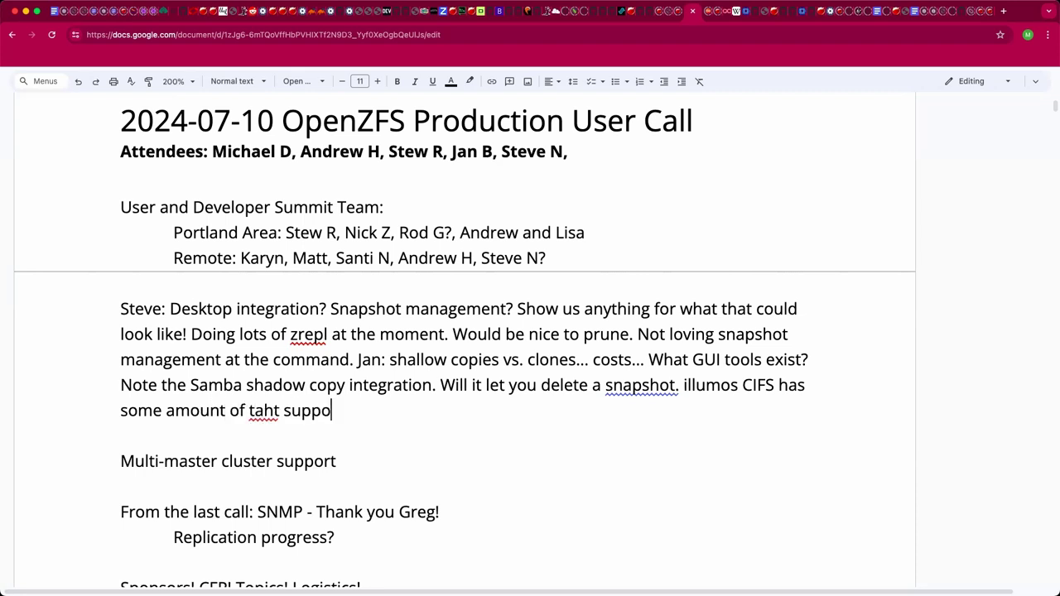
pyautogui.press('BackSpace')
pyautogui.press('BackSpace')
pyautogui.press('BackSpace')
pyautogui.press('BackSpace')
pyautogui.press('BackSpace')
pyautogui.press('BackSpace')
pyautogui.press('BackSpace')
pyautogui.press('BackSpace')
pyautogui.press('BackSpace')
pyautogui.write('hat support.')
# Continue the note with "Would be nice to know which are replicated...".
pyautogui.write('Would be niice')
pyautogui.press('BackSpace')
pyautogui.press('BackSpace')
pyautogui.press('BackSpace')
pyautogui.press('BackSpace')
pyautogui.write('ce to know where')
pyautogui.press('BackSpace')
pyautogui.press('BackSpace')
pyautogui.press('BackSpace')
pyautogui.press('BackSpace')
pyautogui.write('ich')
pyautogui.press('BackSpace')
pyautogui.press('BackSpace')
pyautogui.press('BackSpace')
pyautogui.press('BackSpace')
pyautogui.write('inc')
pyautogui.press('BackSpace')
pyautogui.press('BackSpace')
pyautogui.write('ch are')
pyautogui.press('BackSpace')
pyautogui.press('BackSpace')
pyautogui.press('BackSpace')
pyautogui.press('BackSpace')
pyautogui.press('BackSpace')
pyautogui.press('BackSpace')
pyautogui.press('BackSpace')
pyautogui.write('hich ')
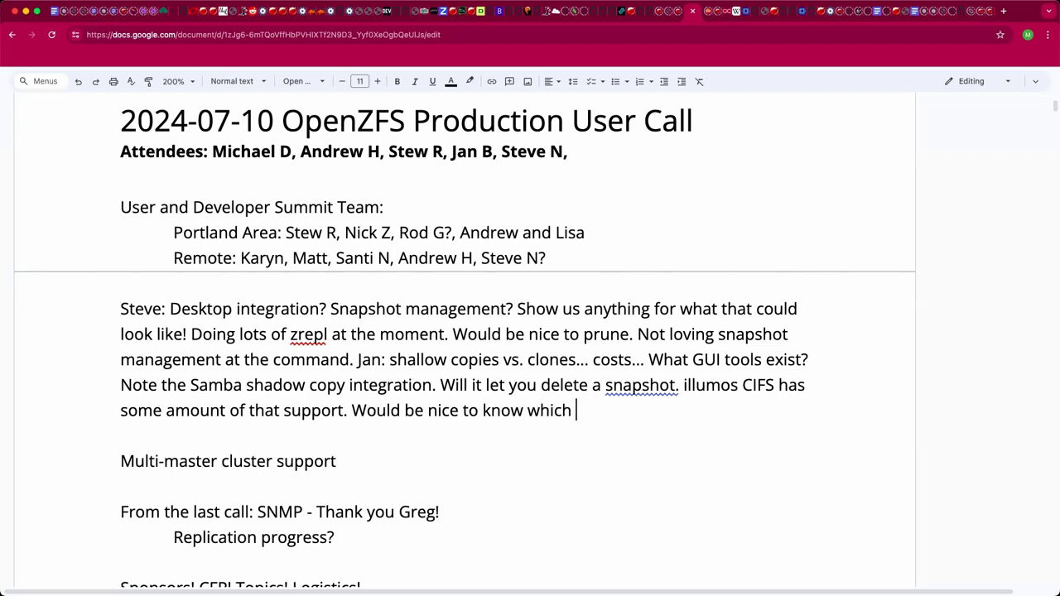
pyautogui.write('are replicated... ')
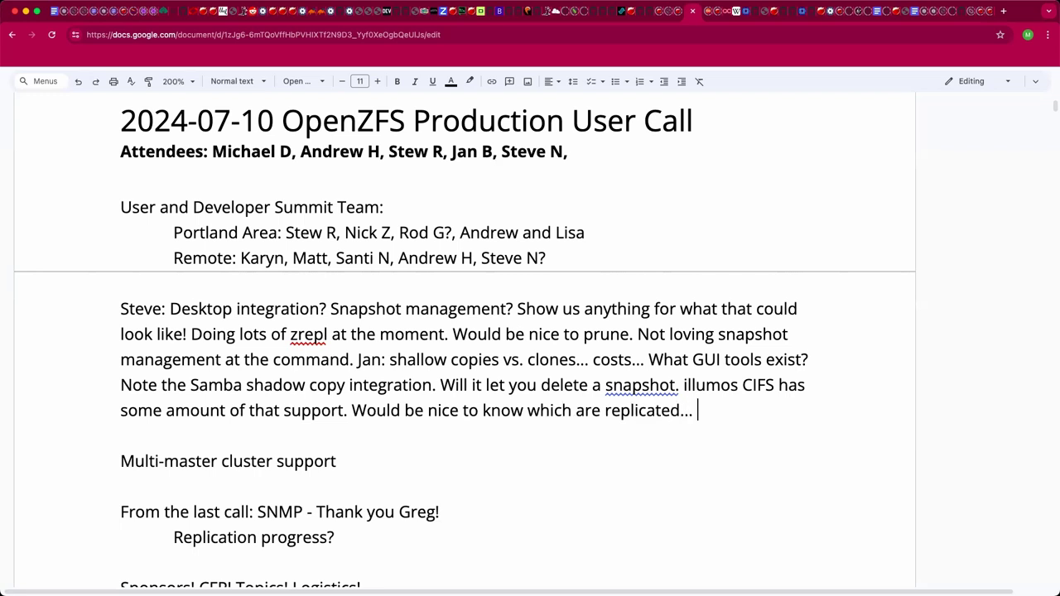
# Finish the replication remark with "select which, or both to delete.".
pyautogui.write('select which')
pyautogui.press('BackSpace')
pyautogui.write(', or both to delete.')
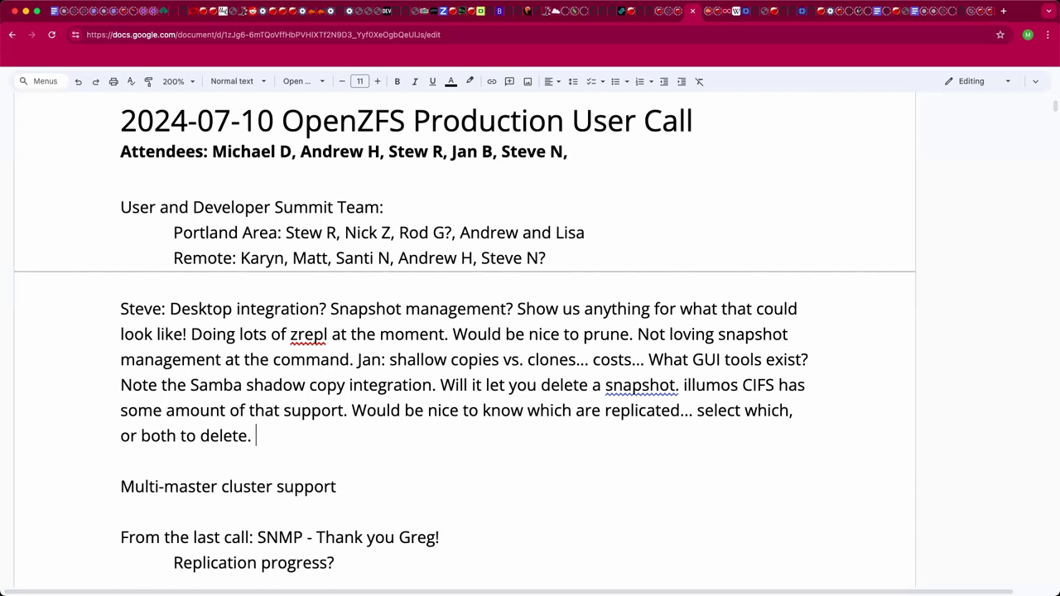
# Start a paragraph labelled with the speaker's name, reading "CLI: No way to keep track of how things are related. See the clone tree...".
pyautogui.press('Return')
pyautogui.press('Tab')
pyautogui.press('BackSpace')
pyautogui.write('Steve: ')
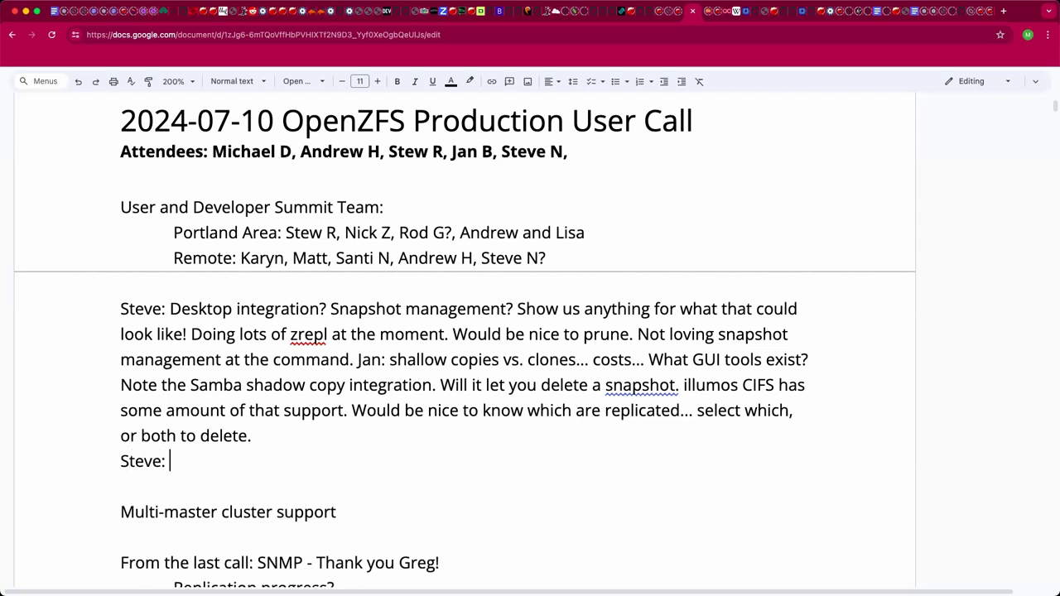
pyautogui.write('CLI: No way to')
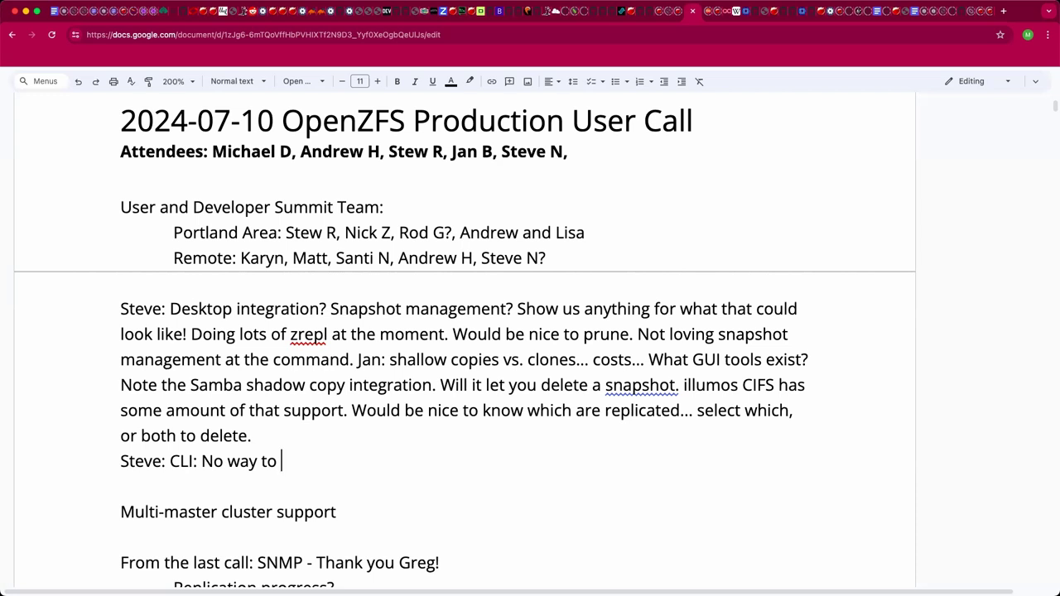
pyautogui.write('keep track ')
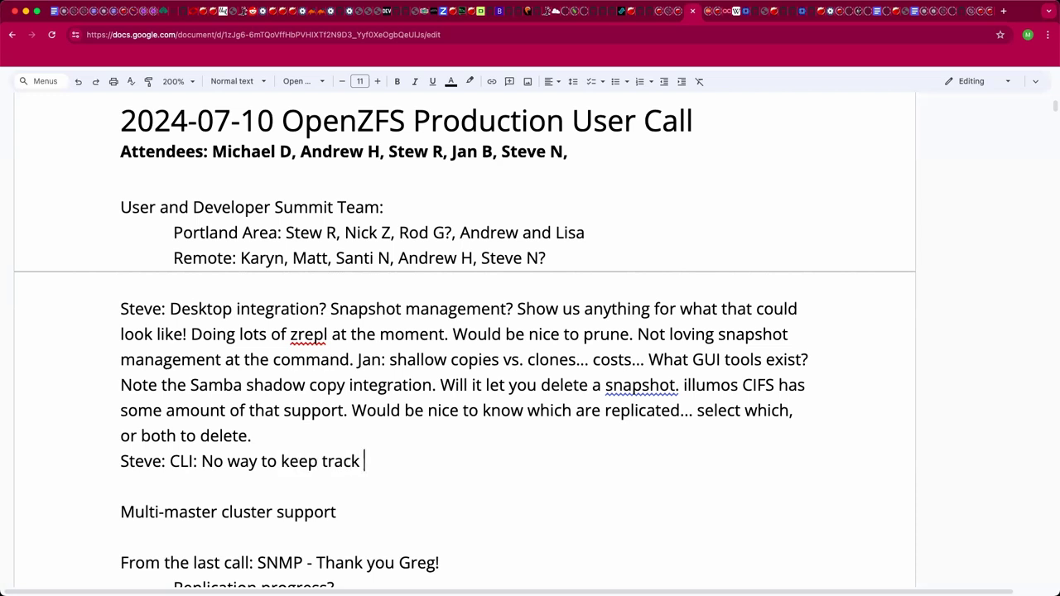
pyautogui.write('of how things ')
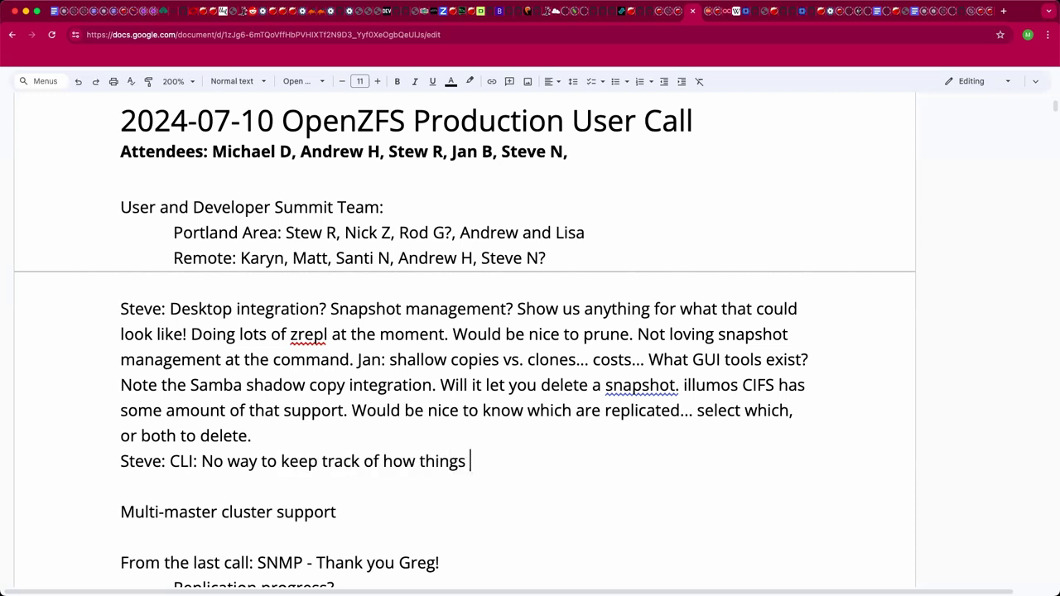
pyautogui.write('are related. See the clone tree.')
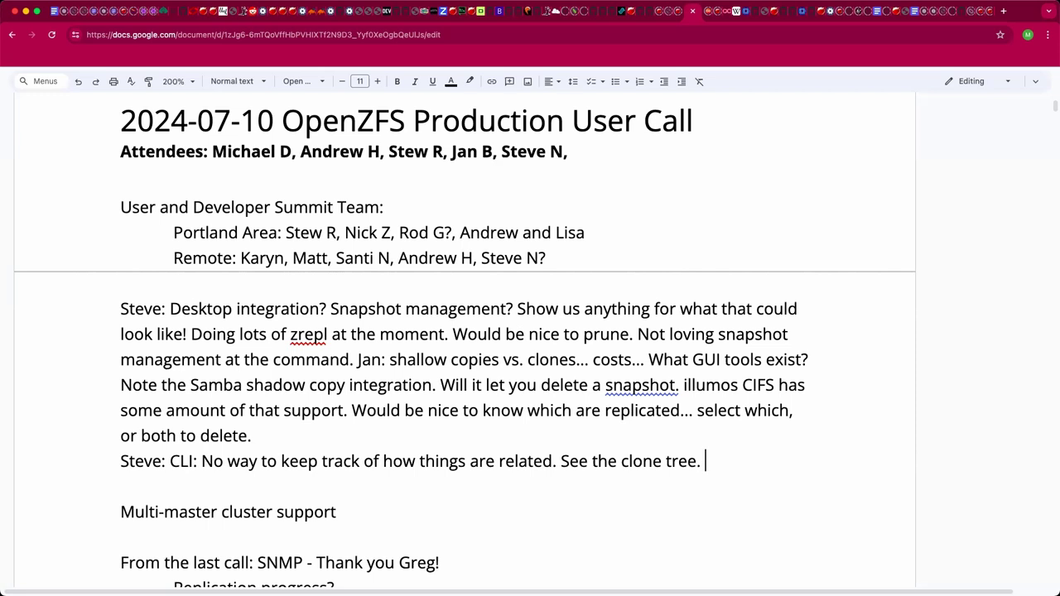
pyautogui.press('BackSpace')
pyautogui.write('..')
# Below it, add an indented reply labelled with its speaker's name: "zfs show-dot, emit netgraph style graphviz images?".
pyautogui.press('super+Tab')
pyautogui.click(811, 458)
pyautogui.press('Return')
pyautogui.press('Tab')
pyautogui.write('Jan: zrs')
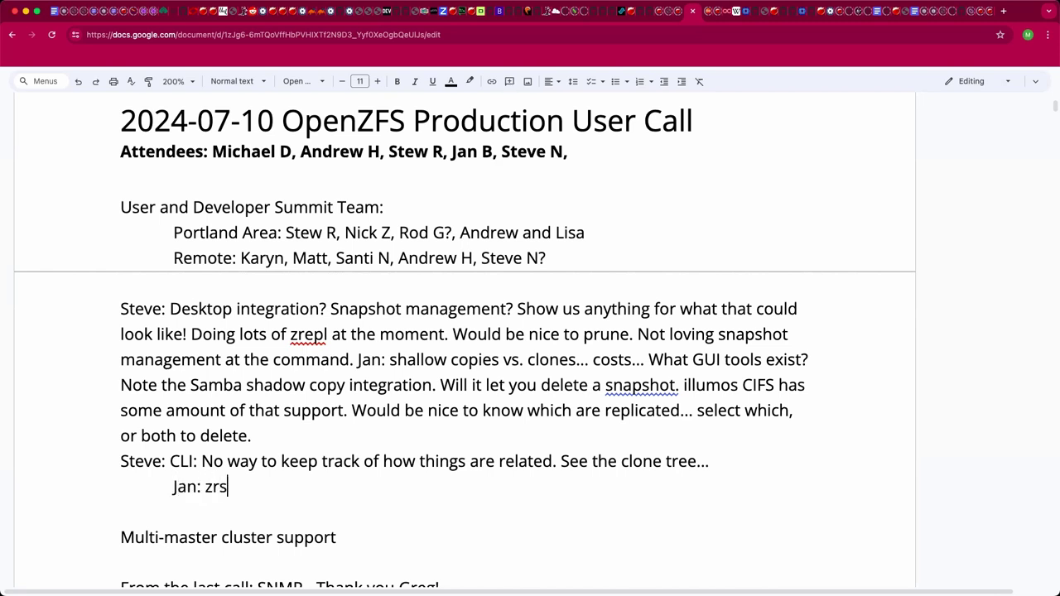
pyautogui.press('BackSpace')
pyautogui.press('BackSpace')
pyautogui.write('fs show-dot, ')
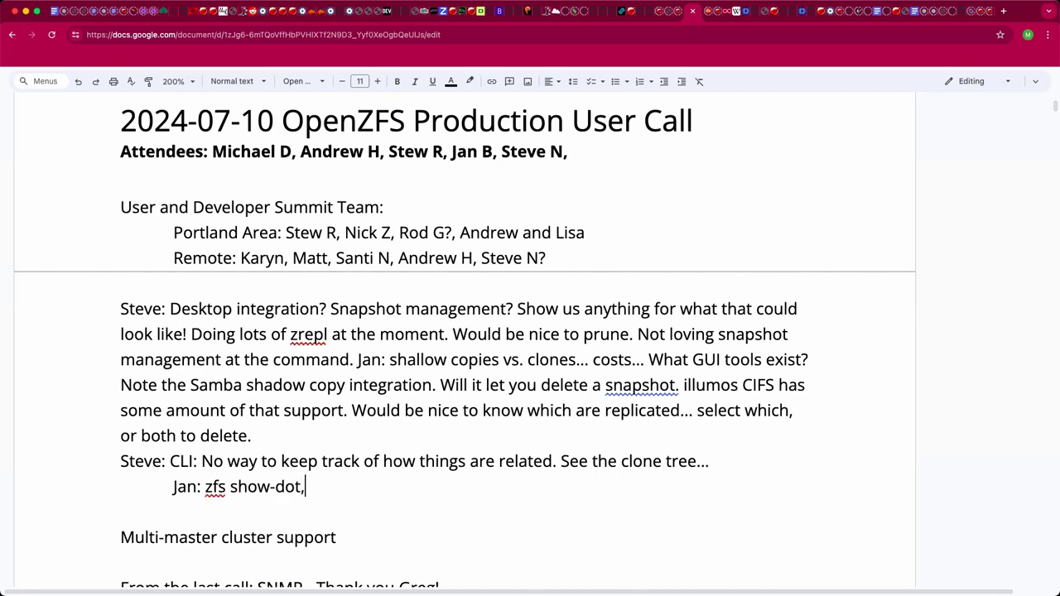
pyautogui.write('emit netgraph style graph')
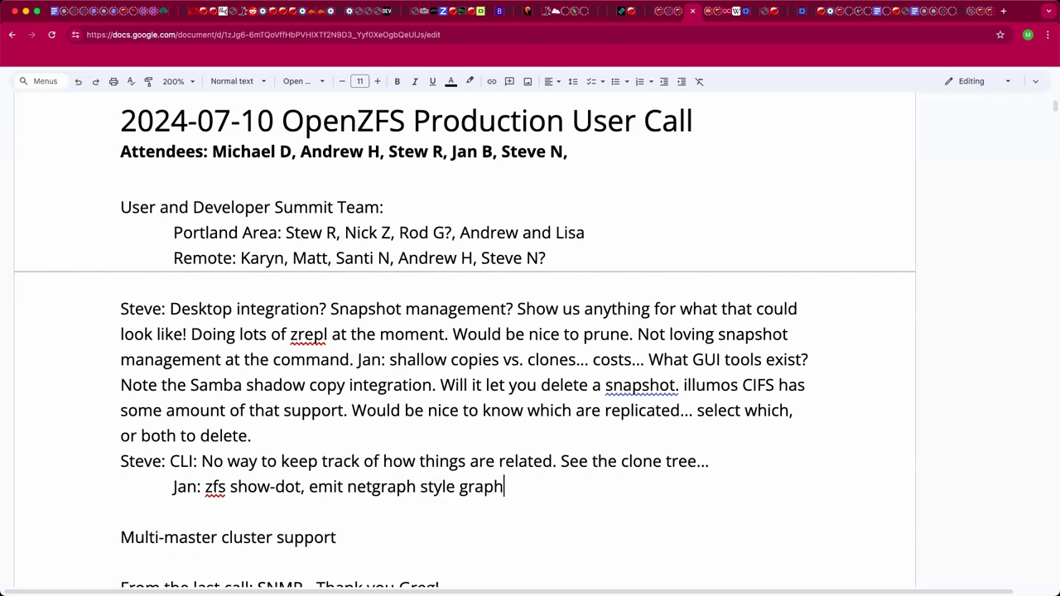
pyautogui.write('viz images?')
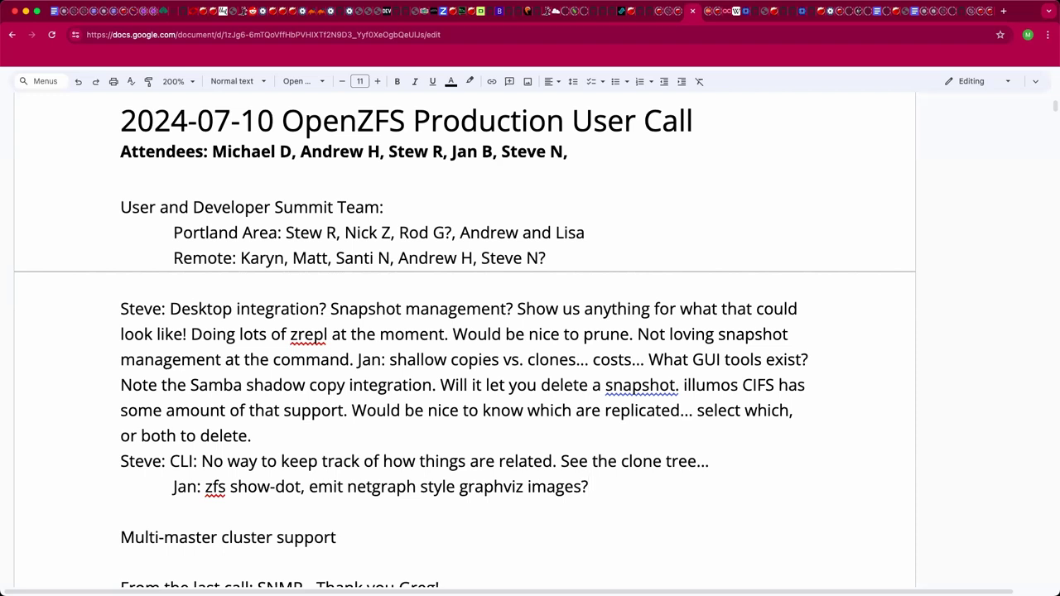
# Add another indented line reading "The ZFS brand could be polluted by novice users... FreeNAS and RAID cards?".
pyautogui.press('Return')
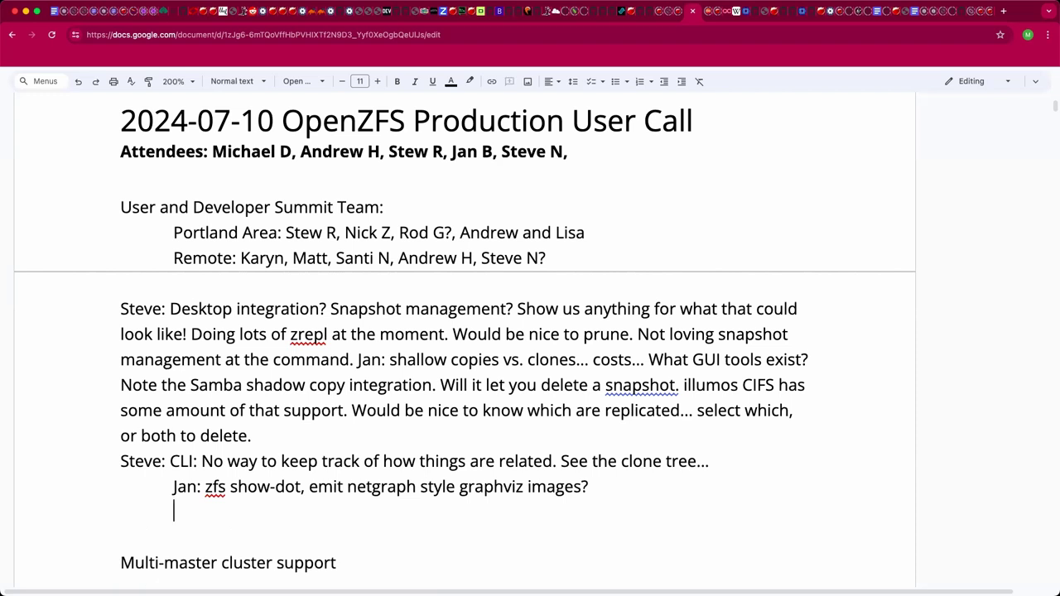
pyautogui.press('BackSpace')
pyautogui.press('Tab')
pyautogui.write('The ZFS ')
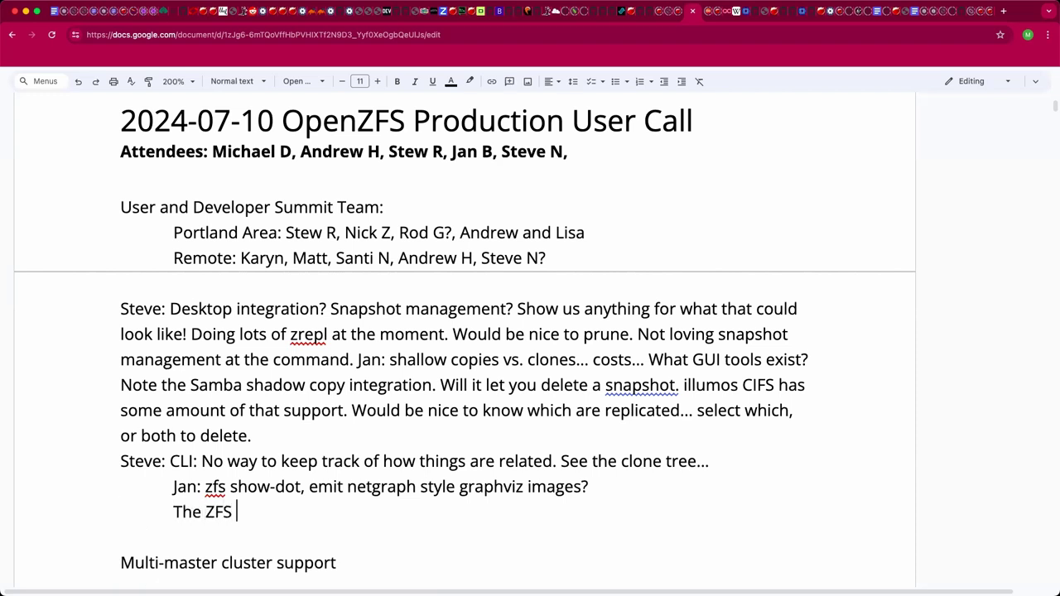
pyautogui.write('brad coul')
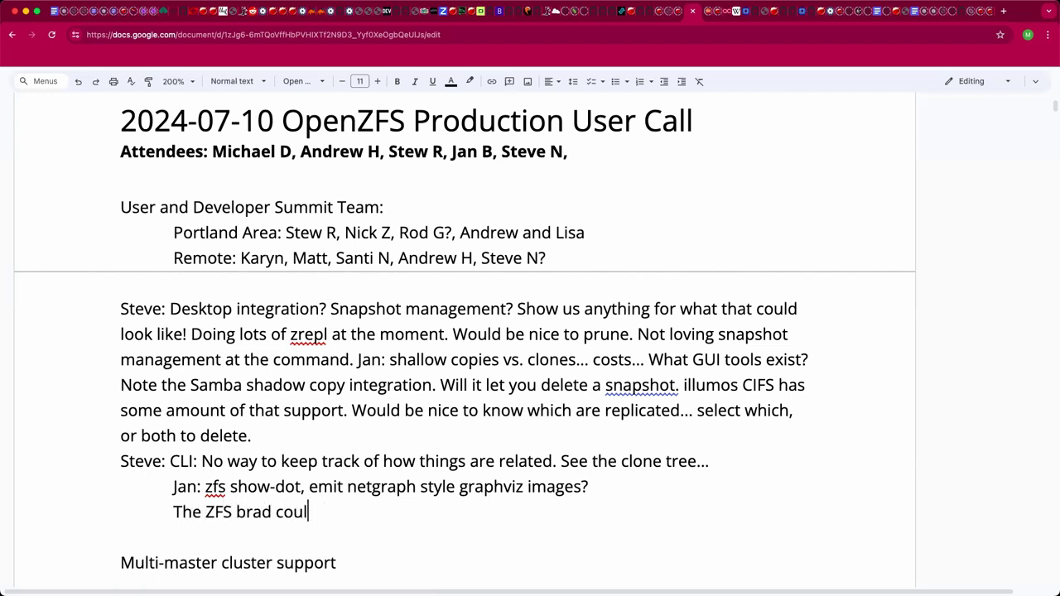
pyautogui.press('BackSpace')
pyautogui.press('BackSpace')
pyautogui.press('BackSpace')
pyautogui.press('BackSpace')
pyautogui.press('BackSpace')
pyautogui.press('BackSpace')
pyautogui.write('nd could be polu')
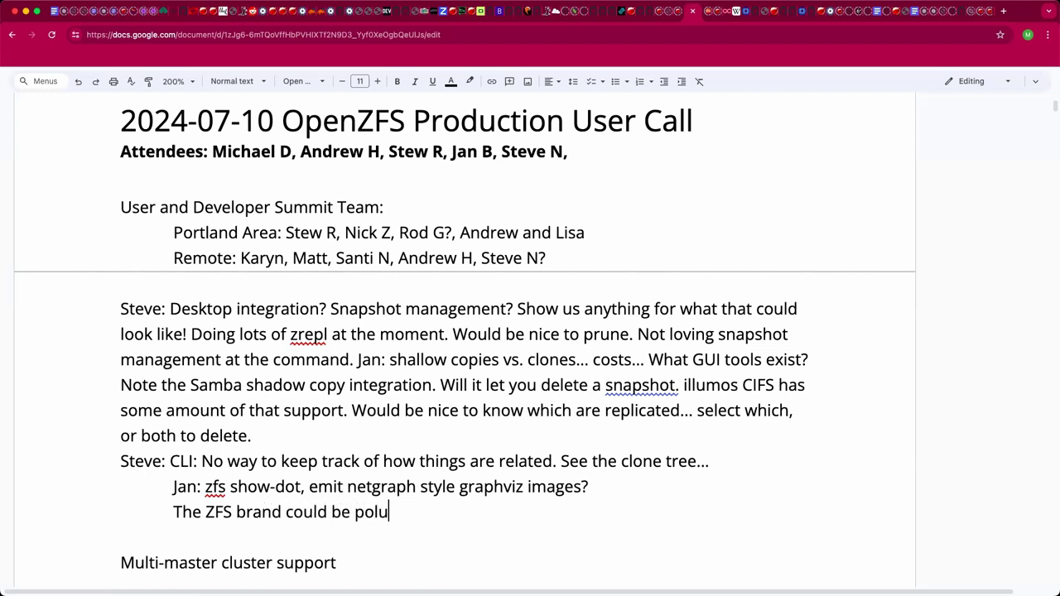
pyautogui.press('BackSpace')
pyautogui.write('luted by novice use')
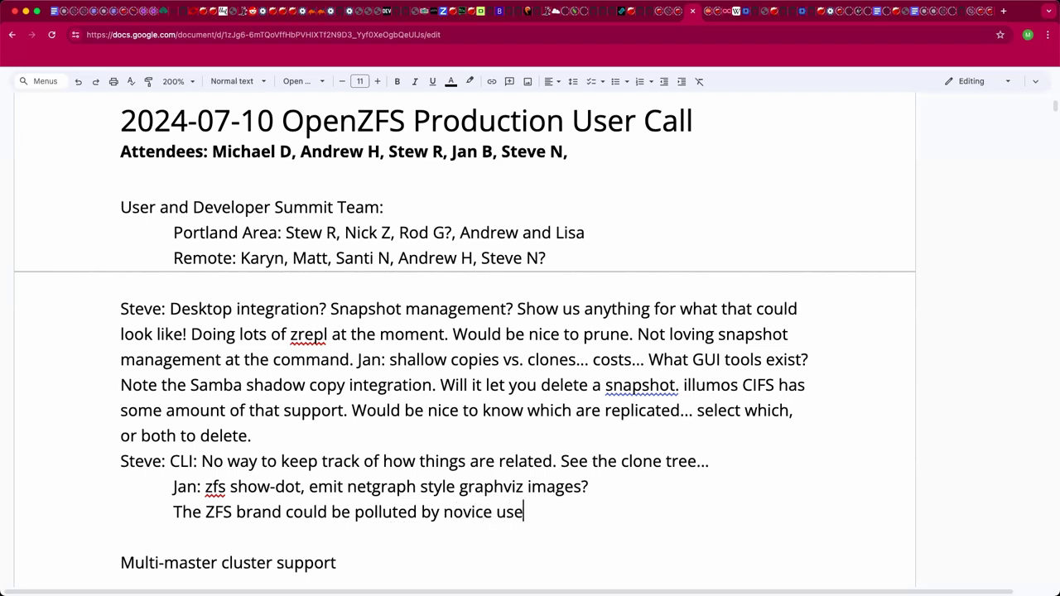
pyautogui.write('rs..')
pyautogui.write('FreeNAS and RAID cards?')
# Add an unindented line reading "ZFS UX dare I say?", prefixed with the speaker's first name and a colon.
pyautogui.press('Return')
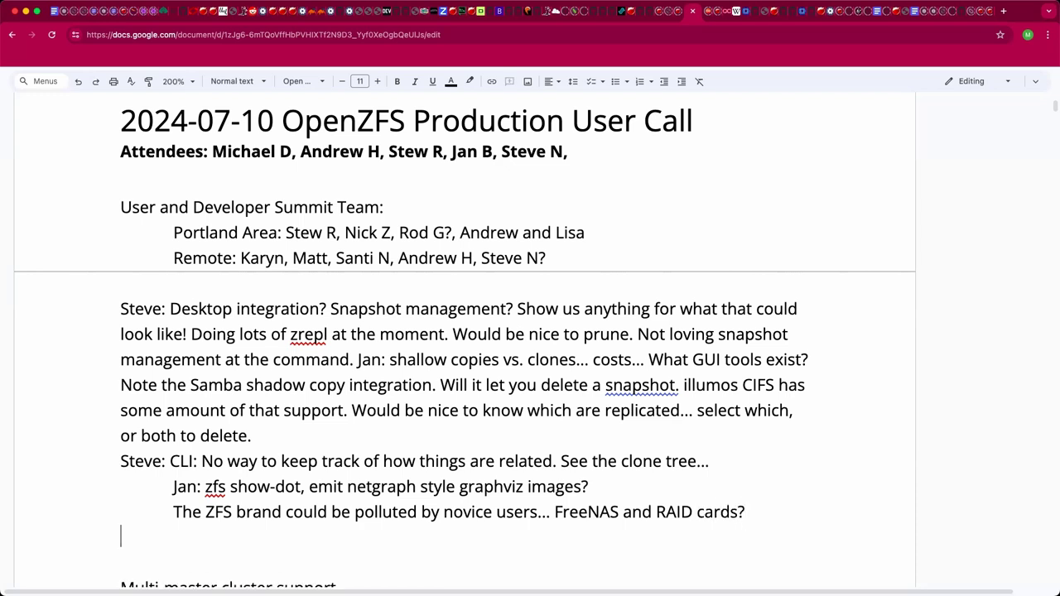
pyautogui.press('Tab')
pyautogui.press('BackSpace')
pyautogui.write('UX dare I say?')
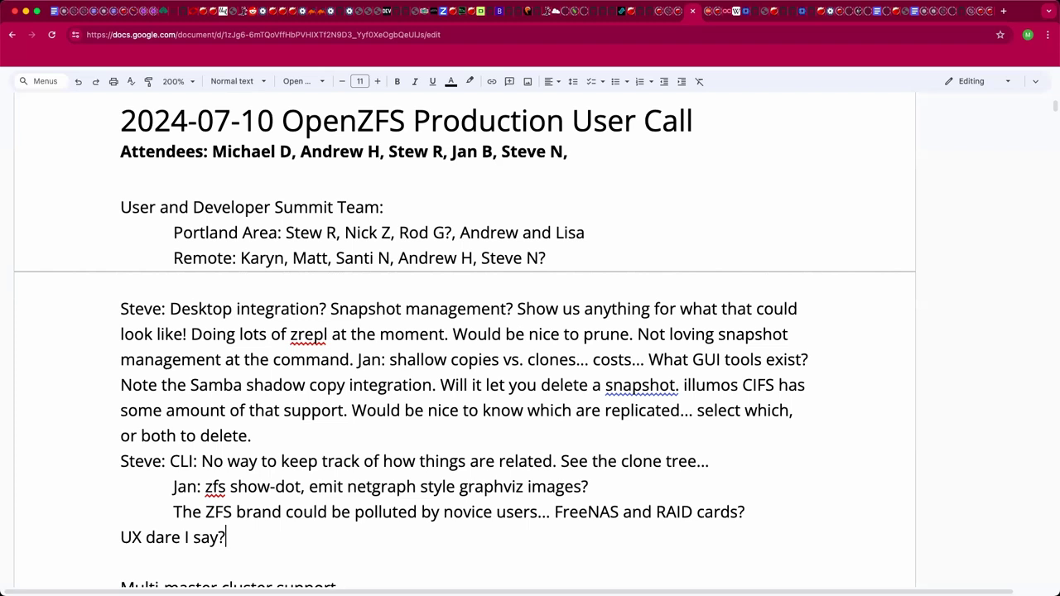
pyautogui.click(121, 537)
pyautogui.write('Michael')
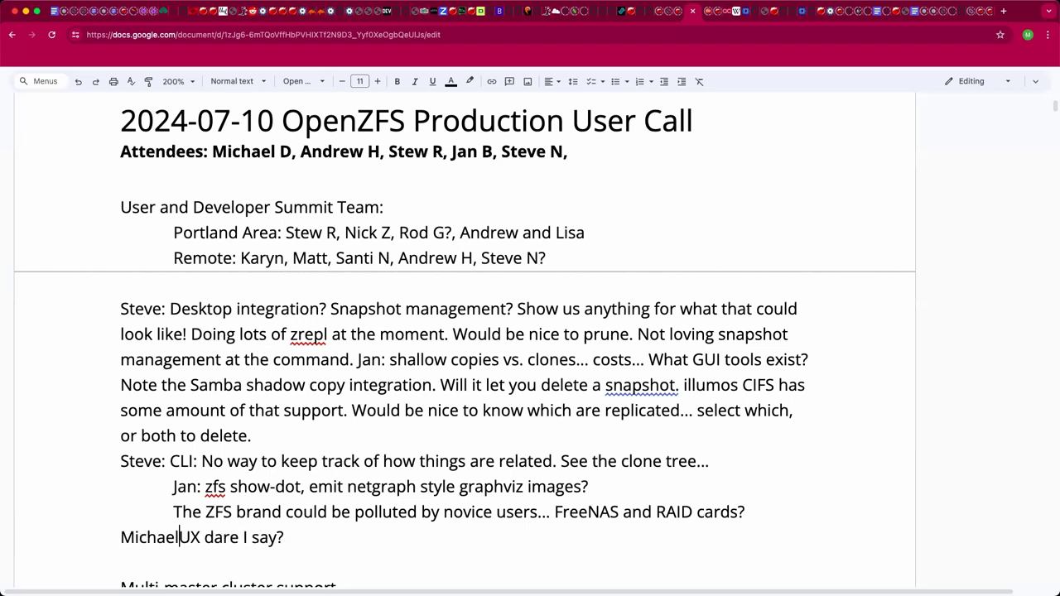
pyautogui.write(': ZFS')
pyautogui.click(120, 561)
# Append "Disk expansion, pool growth, RaidZ expansion..." to the ZFS UX line.
pyautogui.click(323, 538)
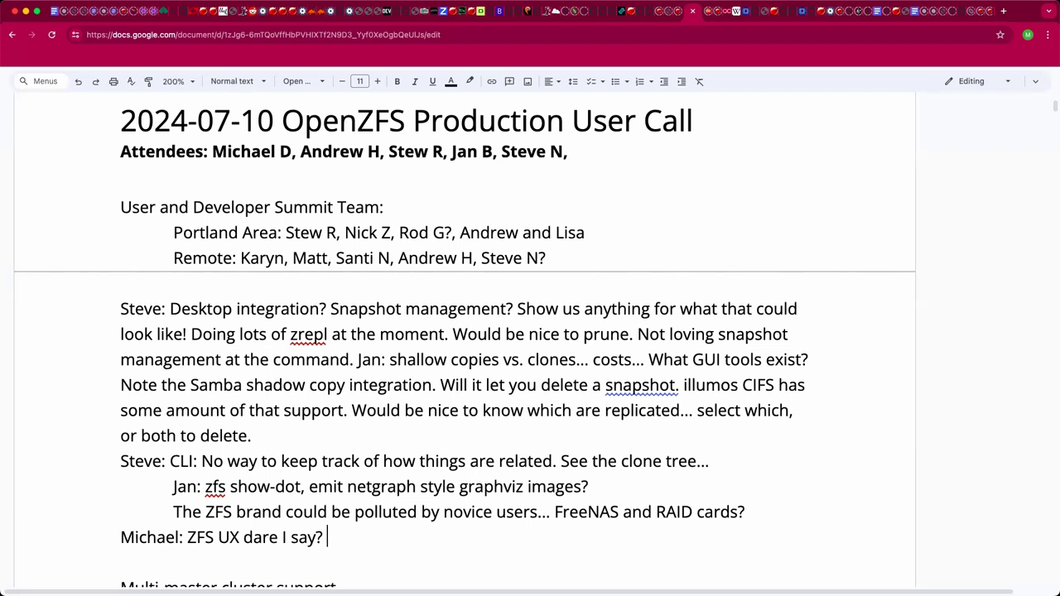
pyautogui.write('Disk expans')
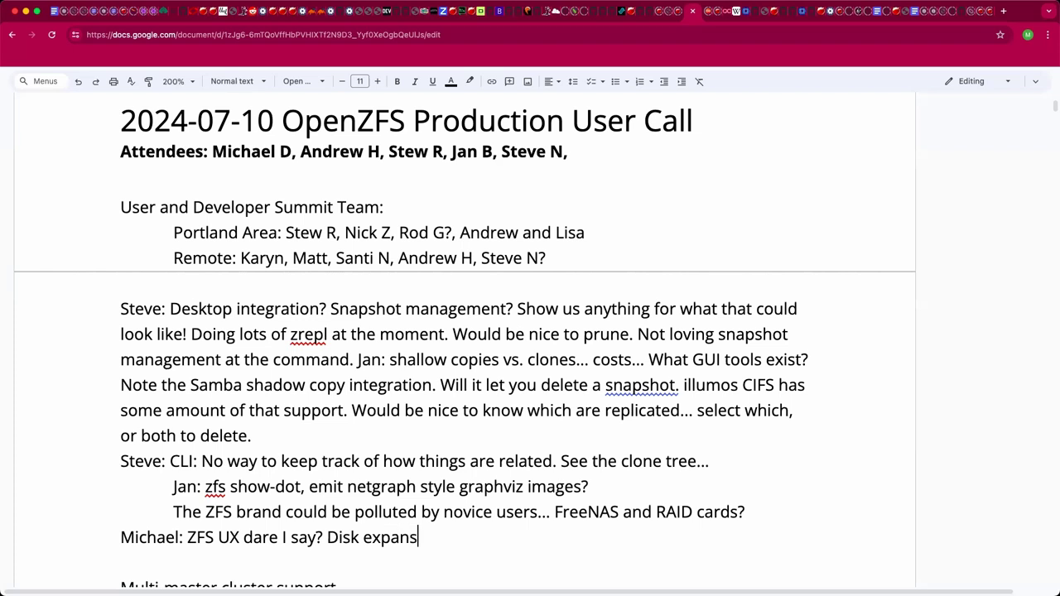
pyautogui.write('ion, pool growth, RaidZ es')
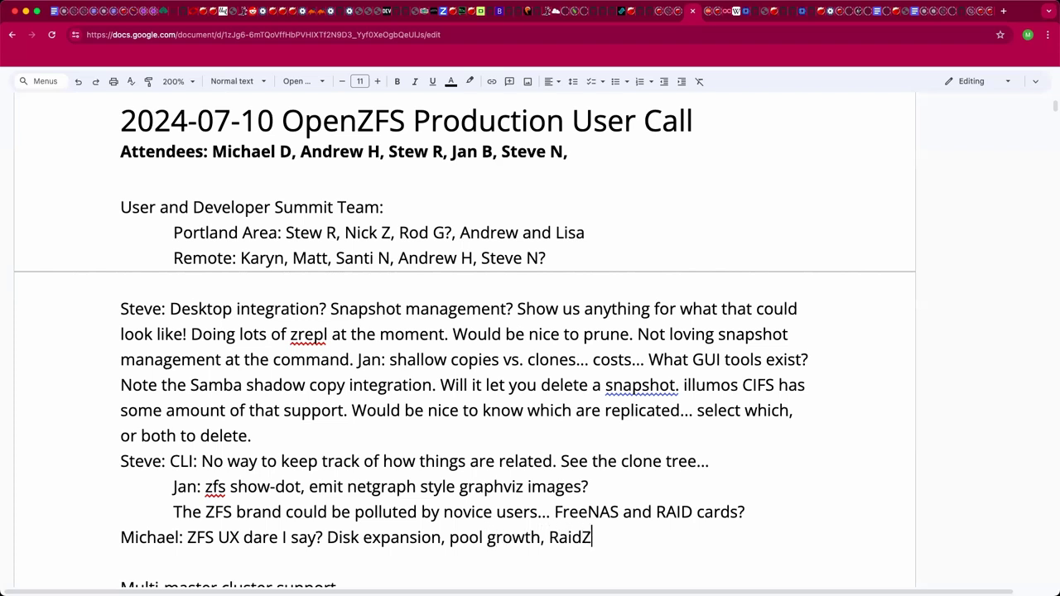
pyautogui.press('BackSpace')
pyautogui.write('xpansion')
pyautogui.write('...')
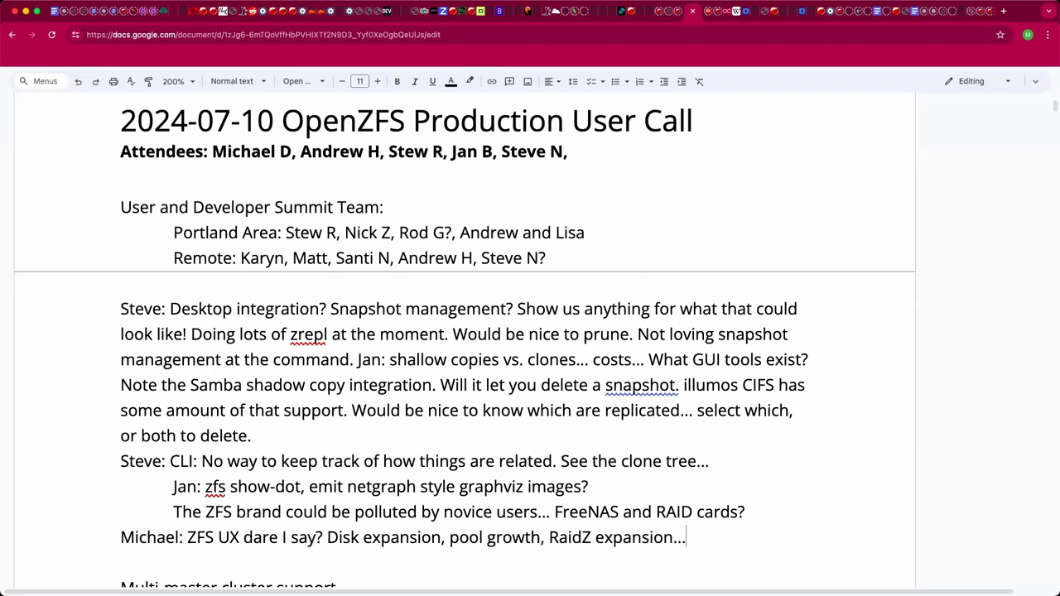
# Add an indented reply labelled with its speaker's name: "Create an official intro-to-ZFS cookbook? Bootcamp? BUILD the docs.".
pyautogui.press('Return')
pyautogui.press('Tab')
pyautogui.write('Stew:')
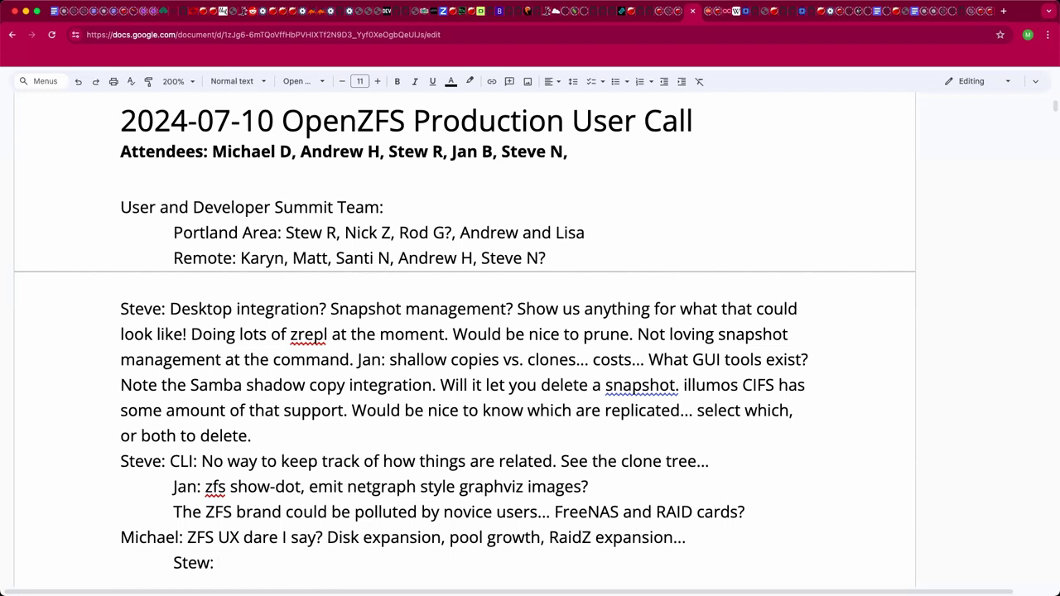
pyautogui.write('Create an official intro')
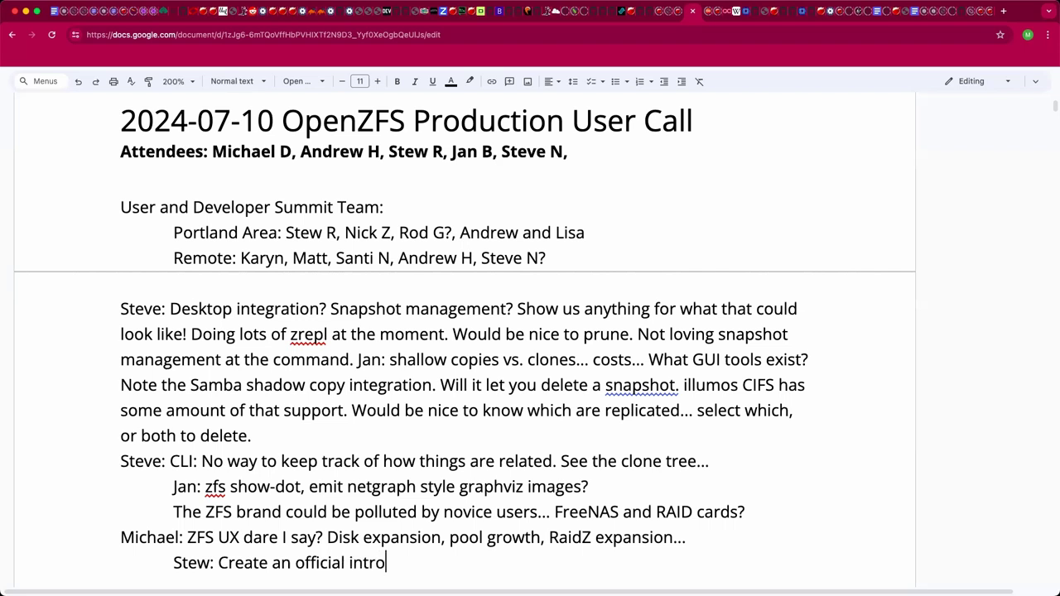
pyautogui.write('-to-ZFS cookbook? Bootcamp')
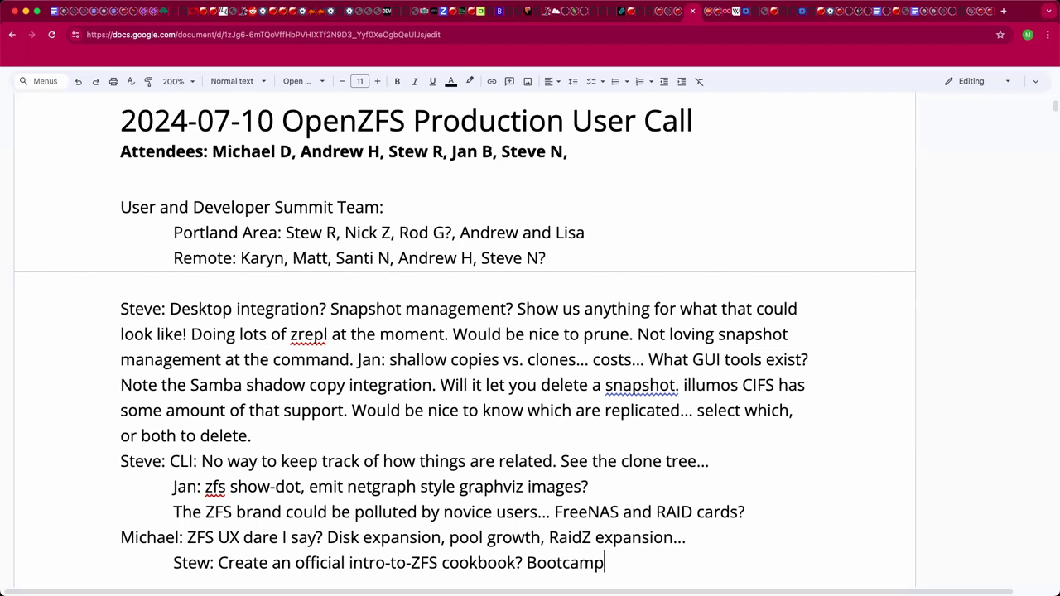
pyautogui.write('? BUILD the docs')
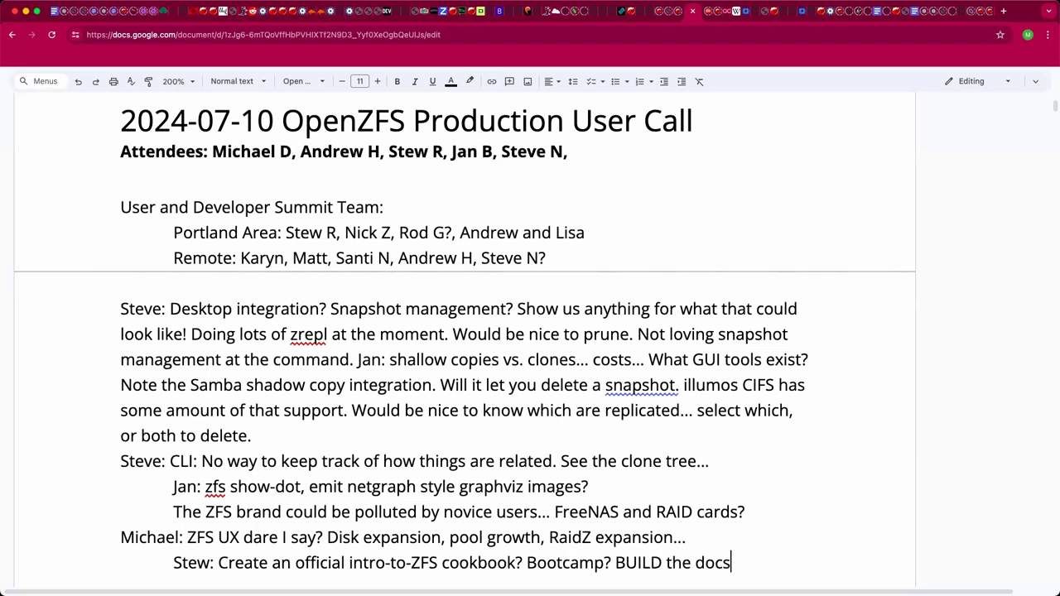
pyautogui.write('.')
# Continue the cookbook reply with "Essential skills... learn from our experience. "This word means this in this context..." ZFS 101.".
pyautogui.write('Essential skills... learn')
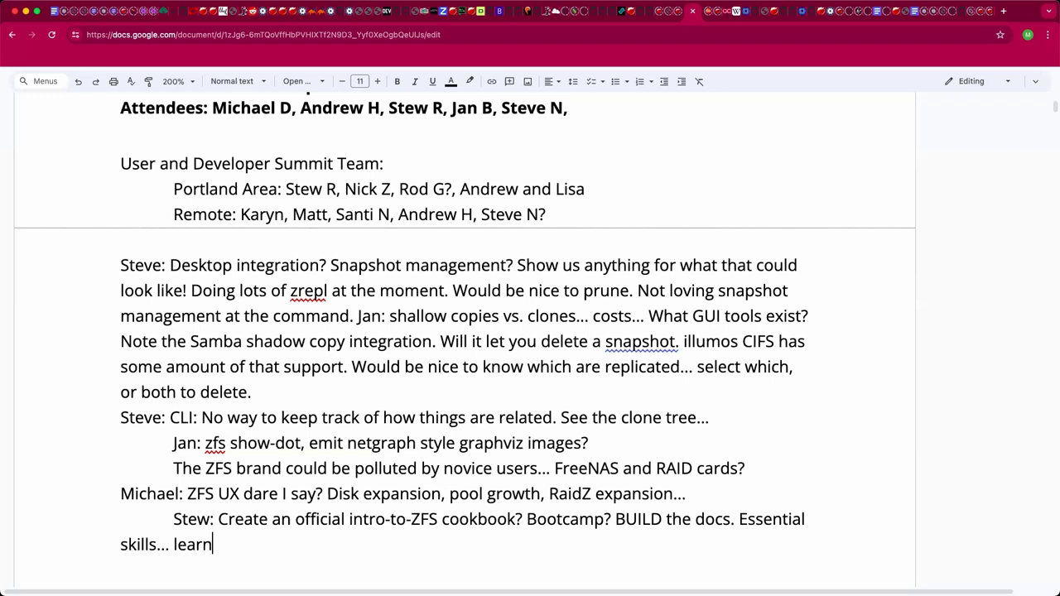
pyautogui.write(' from our experience. ')
pyautogui.write('"This word mea')
pyautogui.write('ns this in')
pyautogui.press('BackSpace')
pyautogui.write('in this context..."')
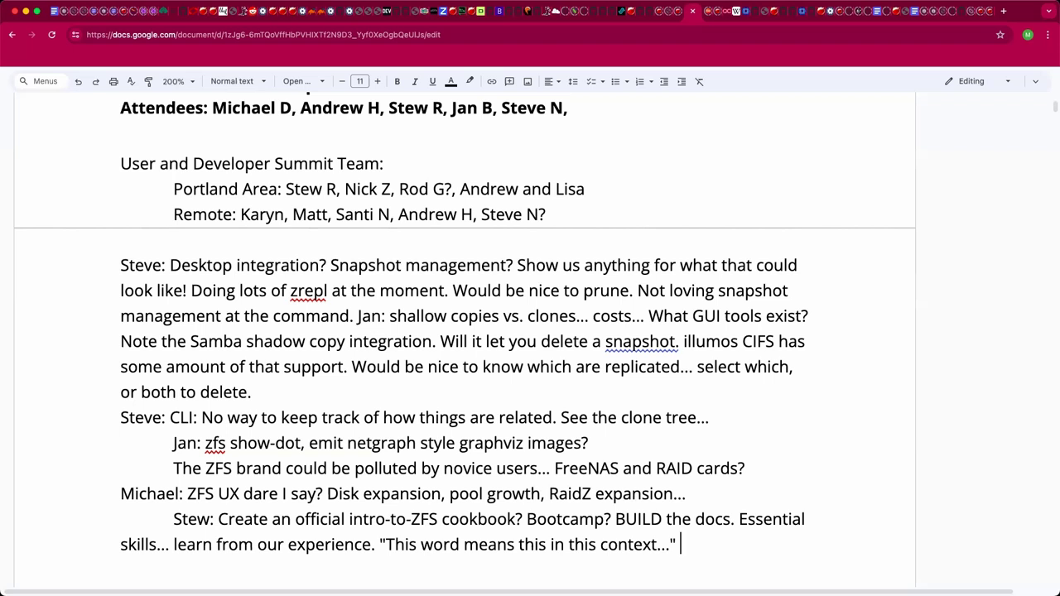
pyautogui.write('ZFS 101.')
# Add an indented line below the cookbook reply reading "List of essential concepts... doc hackathon.".
pyautogui.press('Return')
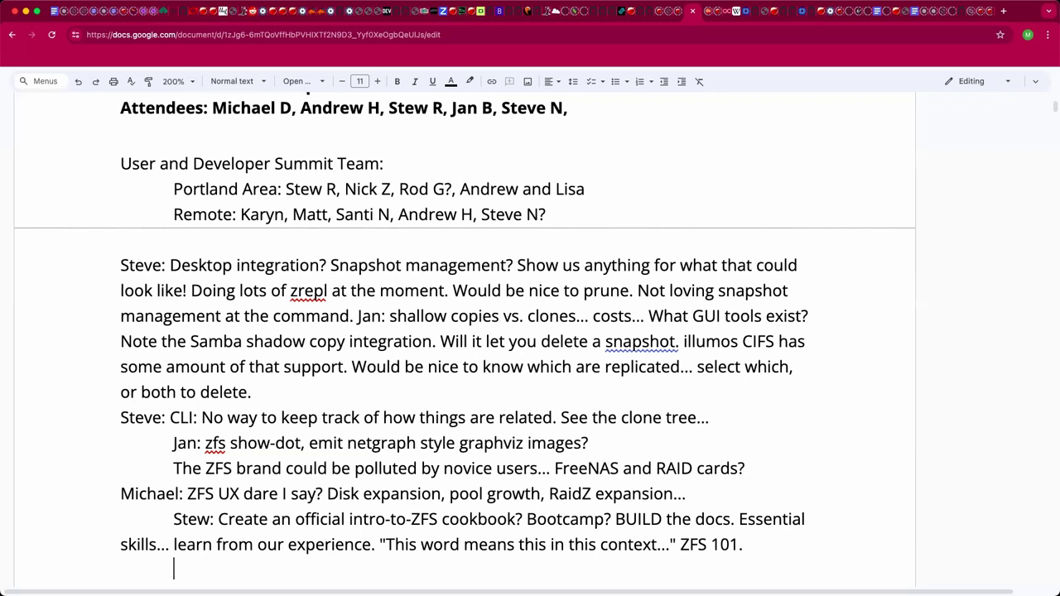
pyautogui.press('Return')
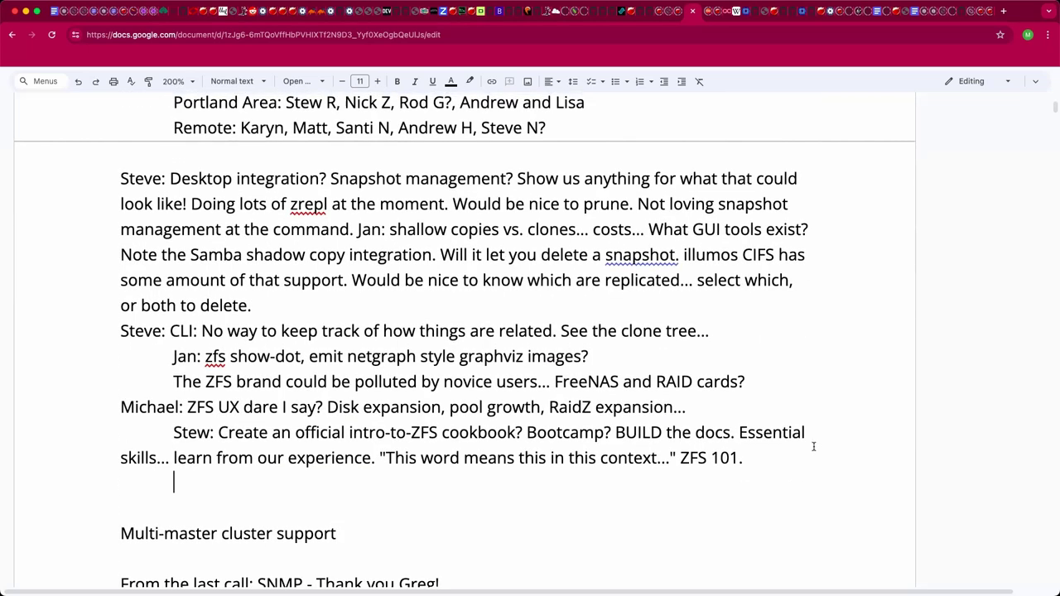
pyautogui.scroll(2, 814, 446)
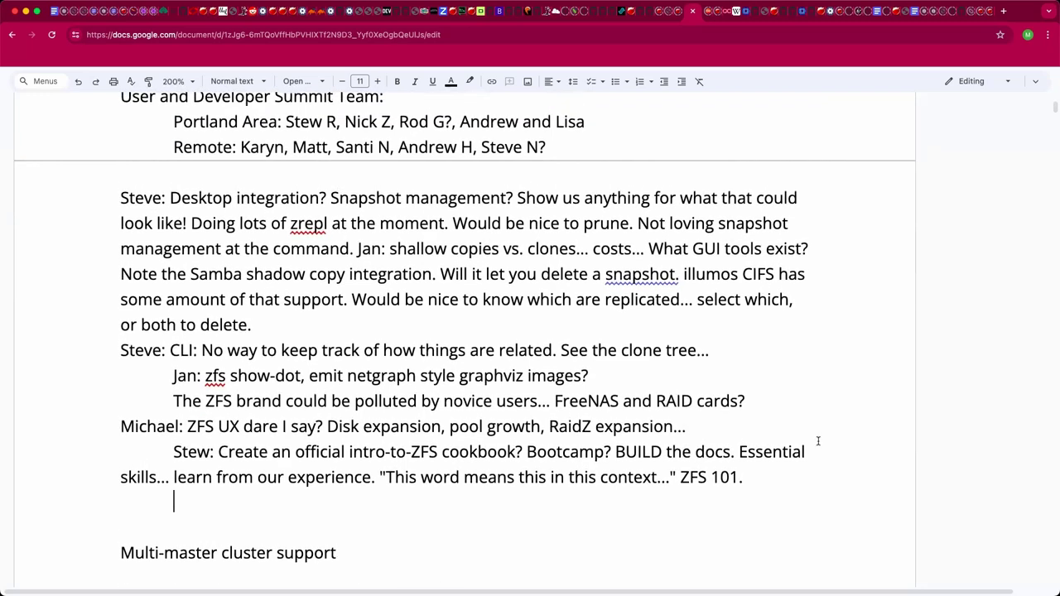
pyautogui.scroll(1, 819, 441)
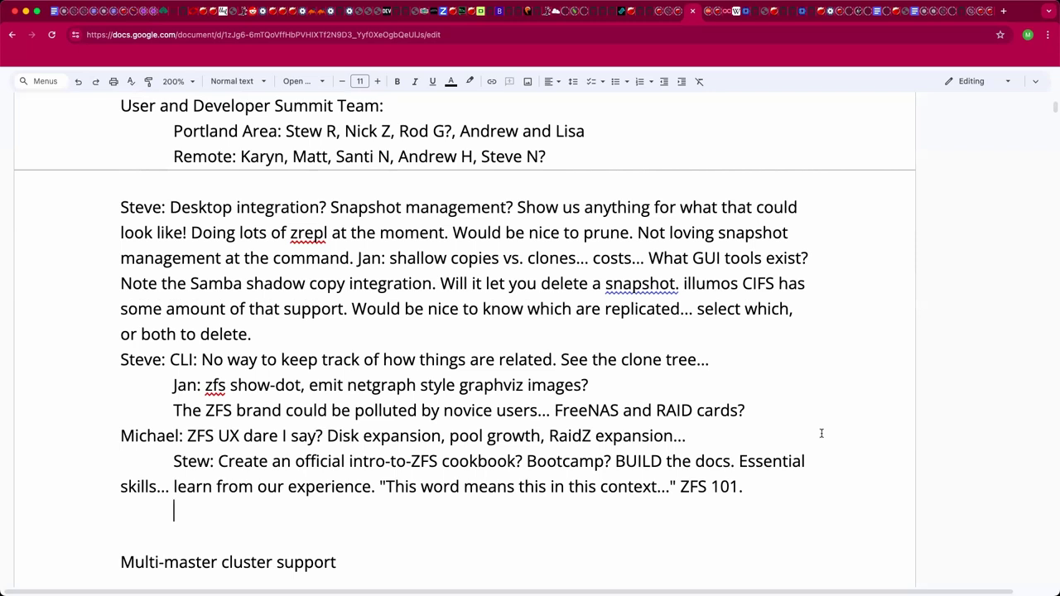
pyautogui.press('Tab')
pyautogui.write('List of e')
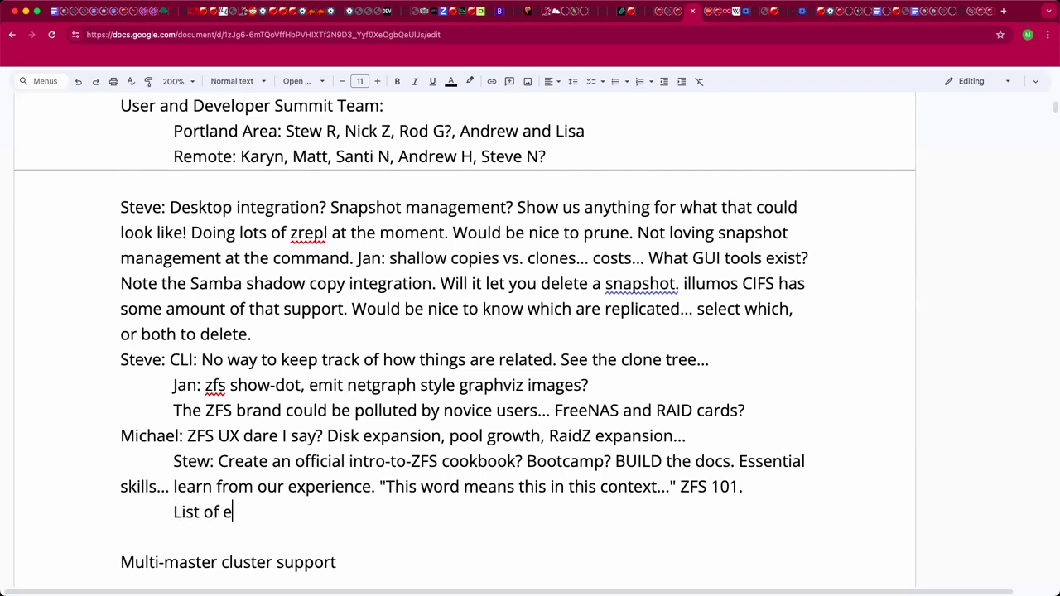
pyautogui.write('ssential cone')
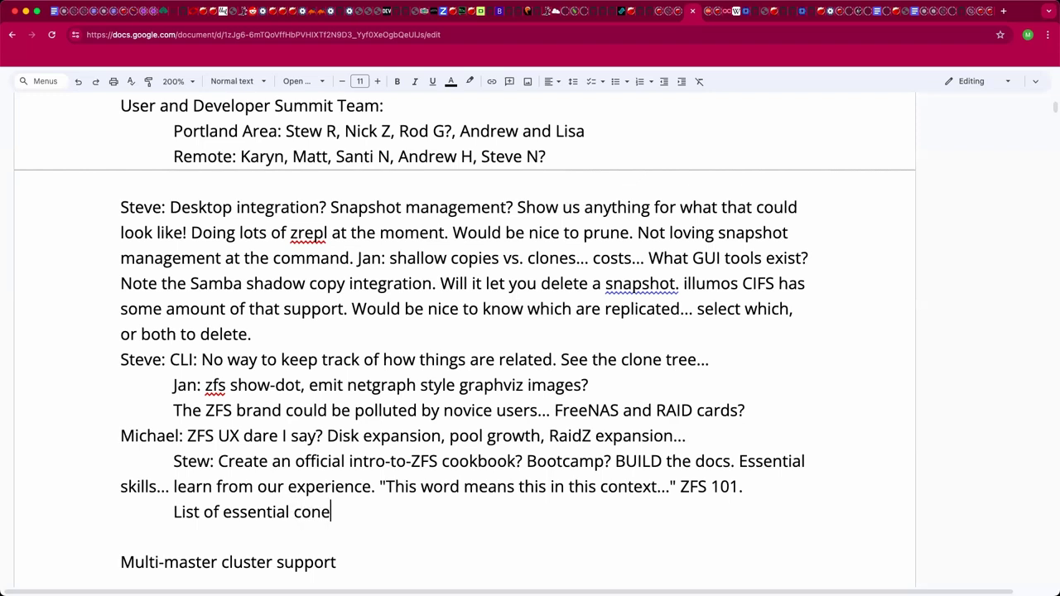
pyautogui.press('BackSpace')
pyautogui.write('cepts.')
pyautogui.write('.. doc ha')
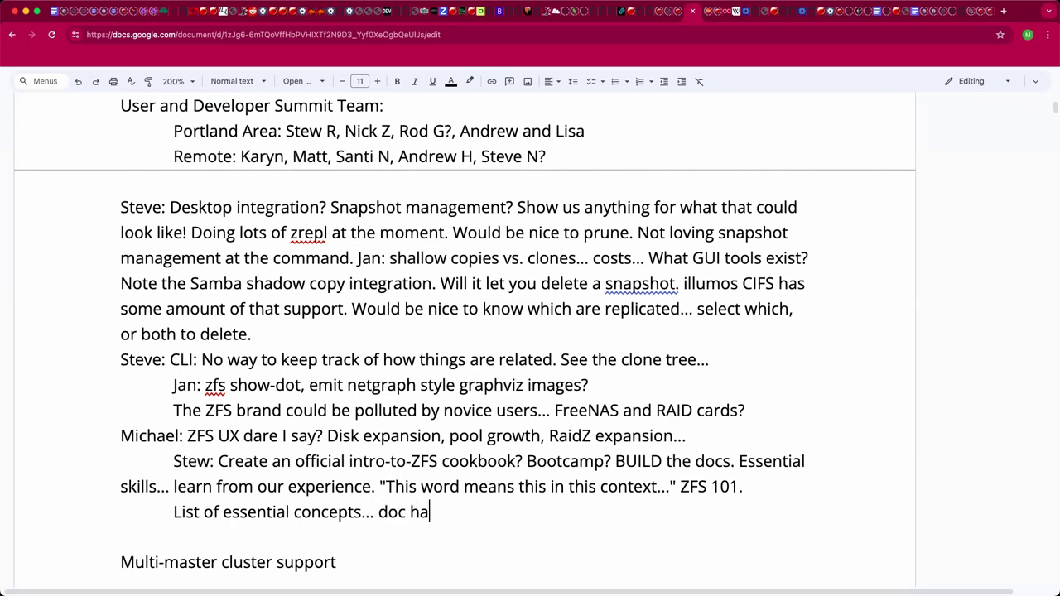
pyautogui.write('ckathon.')
# Continue the essential-concepts line with a question noting the named community member's ZFS discord, followed by "Reddit-replacement.".
pyautogui.write('Note Jim S')
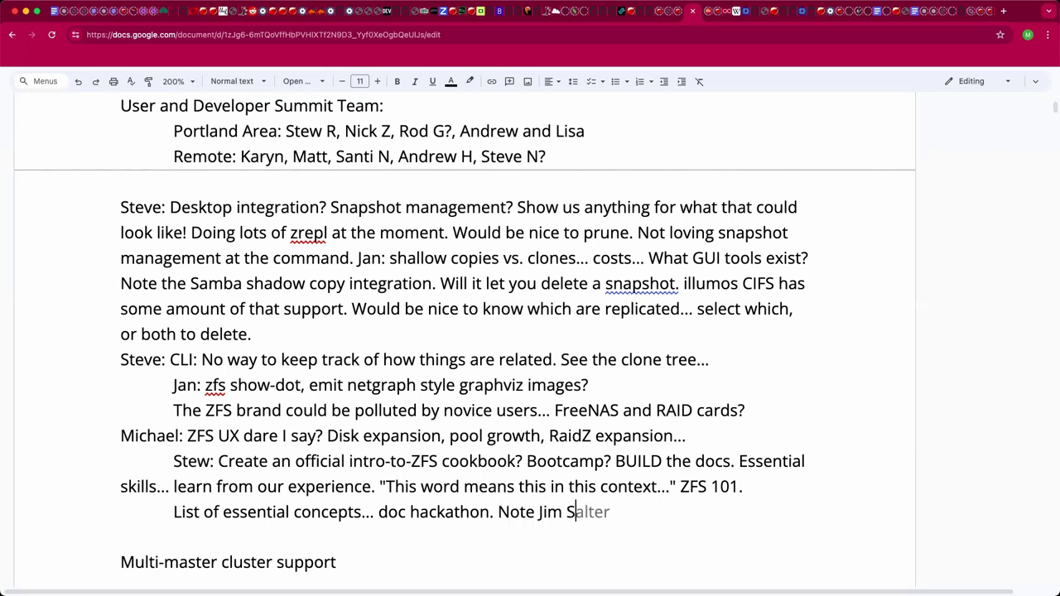
pyautogui.write("'s ZFS discord? Reddit-rep")
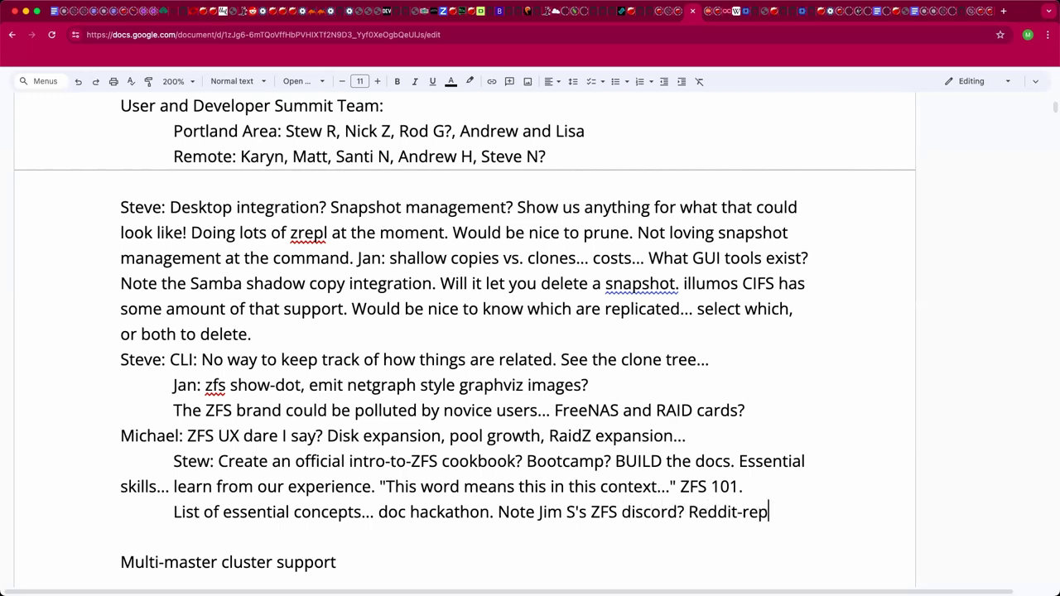
pyautogui.write('lacement.')
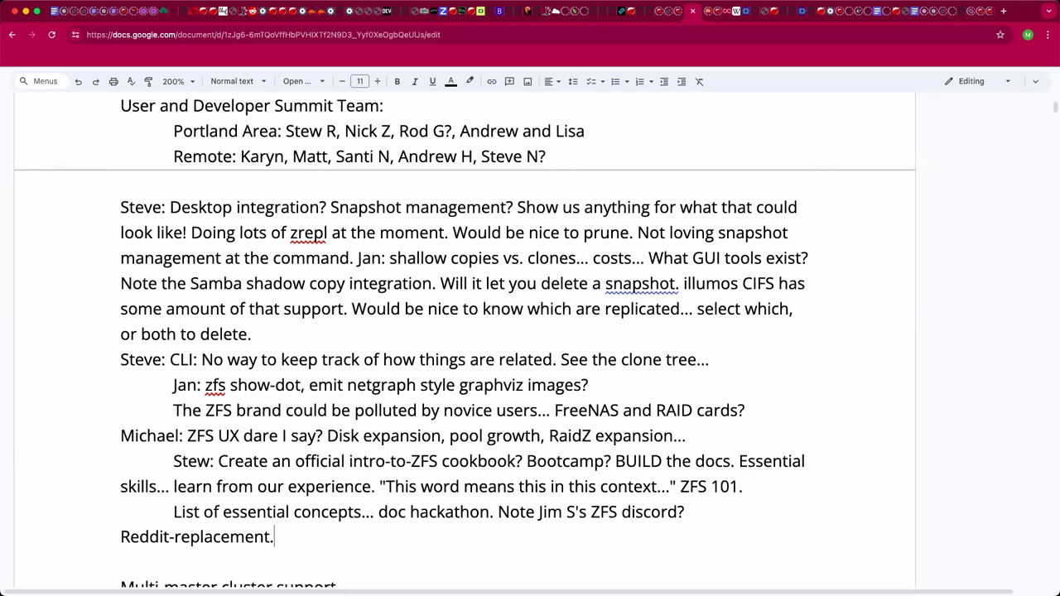
# Append the speaker's first name and a colon, followed by "Does the community see value in extending the community downstream?".
pyautogui.write('Steve:')
pyautogui.write('Does hte comm')
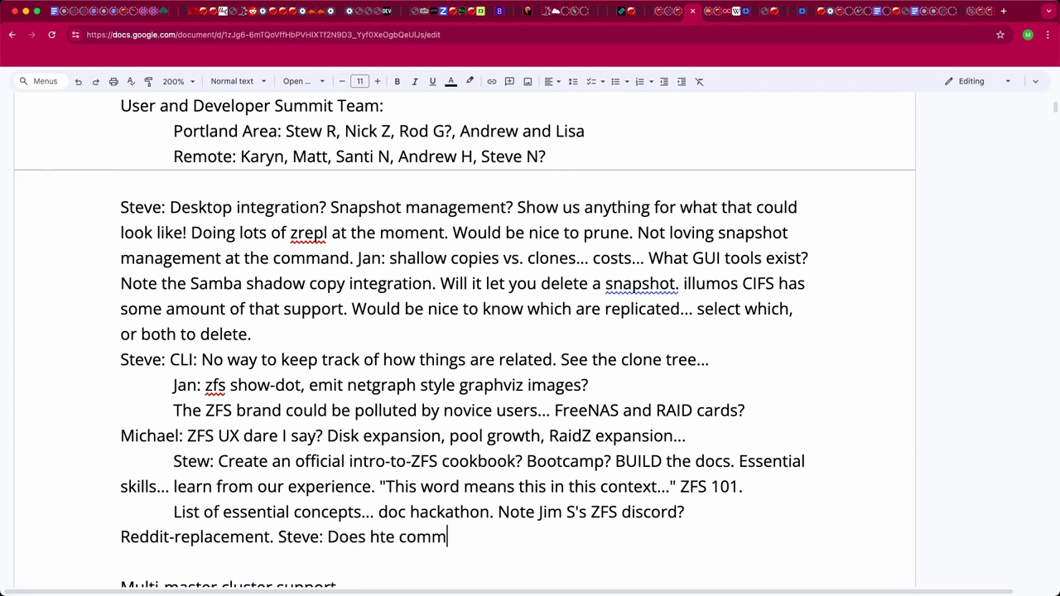
pyautogui.press('BackSpace')
pyautogui.press('BackSpace')
pyautogui.press('BackSpace')
pyautogui.press('BackSpace')
pyautogui.press('BackSpace')
pyautogui.press('BackSpace')
pyautogui.press('BackSpace')
pyautogui.press('BackSpace')
pyautogui.write('the community see va')
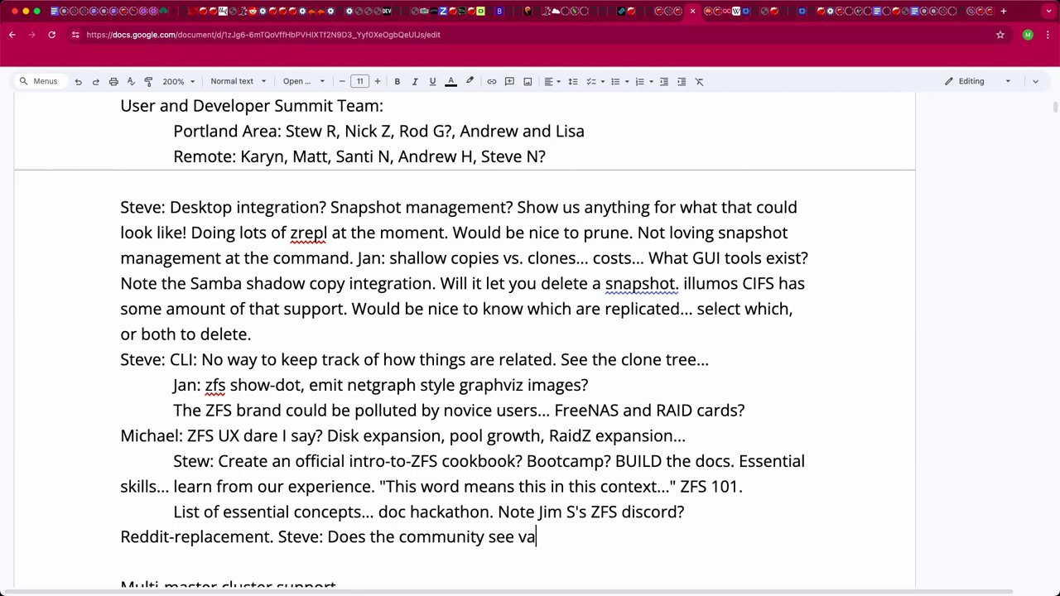
pyautogui.write('lue in')
pyautogui.write('extending t')
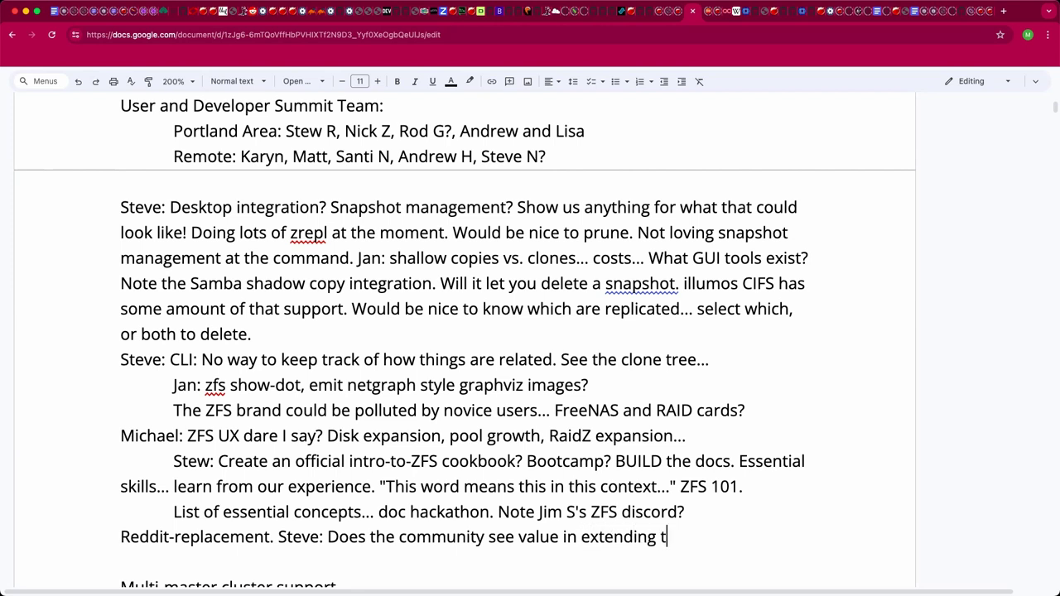
pyautogui.write('he community down')
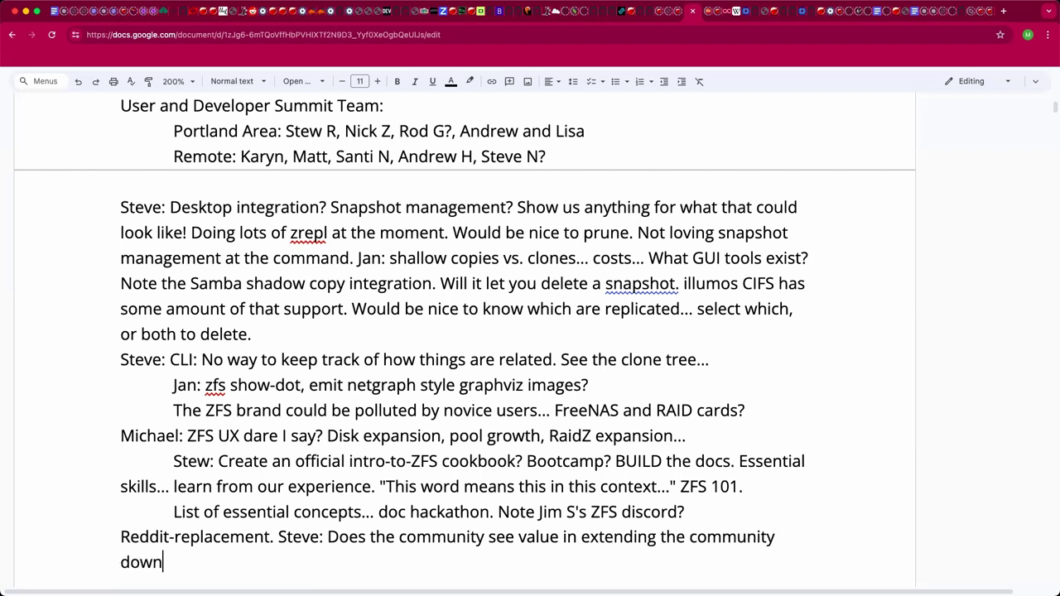
pyautogui.write('stream?')
# Continue the community remark with "How to lower the bar to entry?".
pyautogui.write('How to ')
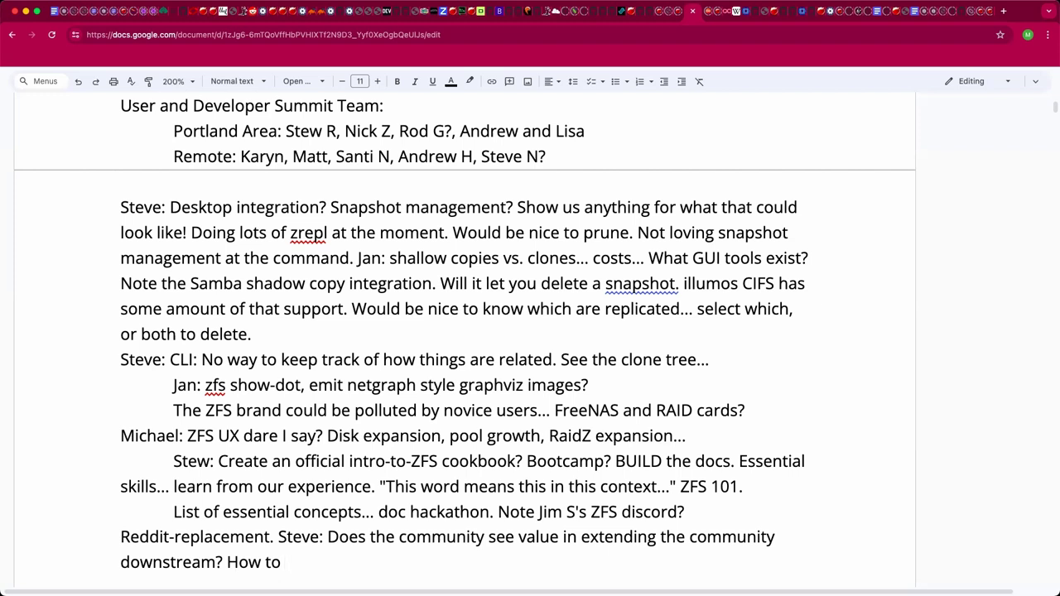
pyautogui.write('lower the bar to t')
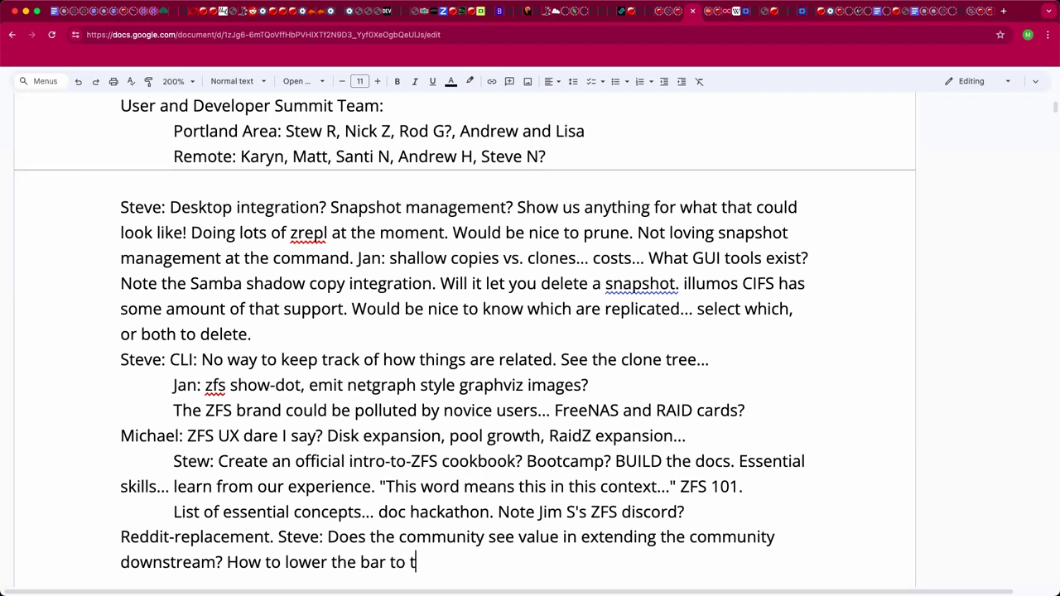
pyautogui.press('BackSpace')
pyautogui.write('entry?')
pyautogui.press('BackSpace')
# Append the quotation "My data is trapped behind a DKMS and a feature flag." to the bar-to-entry remark.
pyautogui.write('"My da')
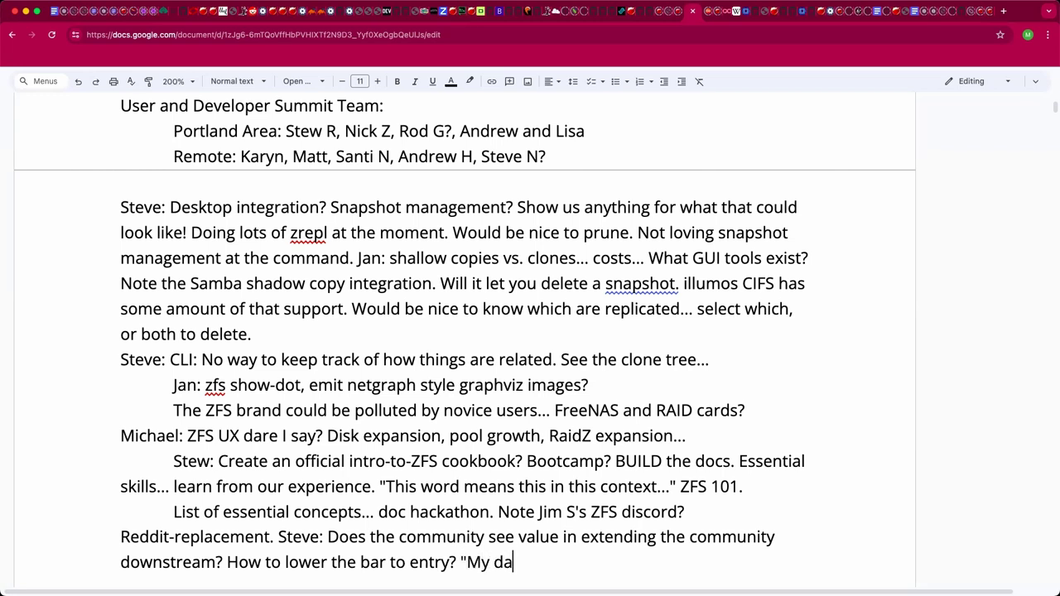
pyautogui.write('ta is trapped ')
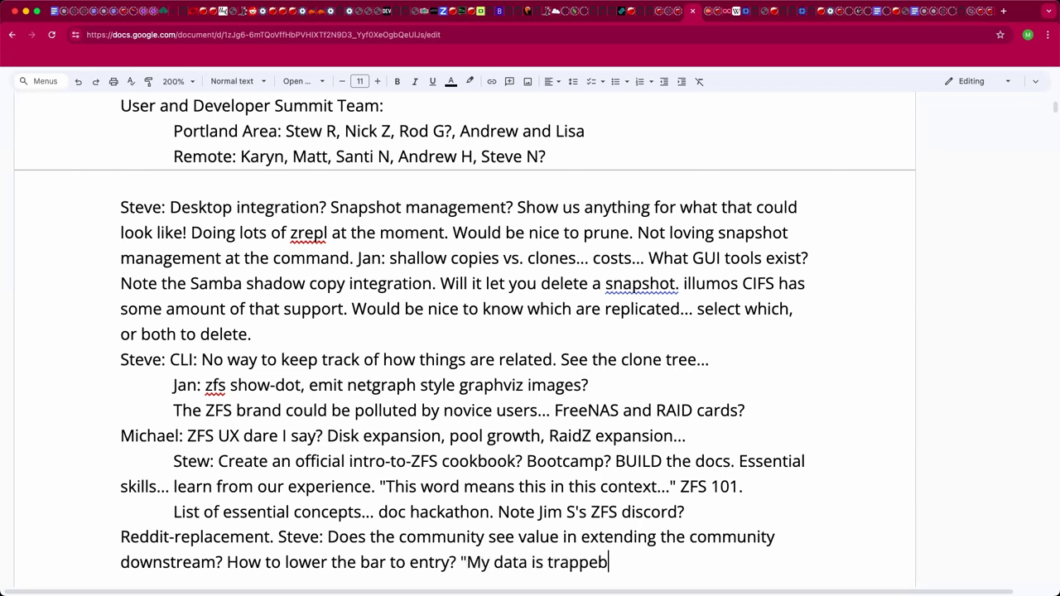
pyautogui.write('behind a ')
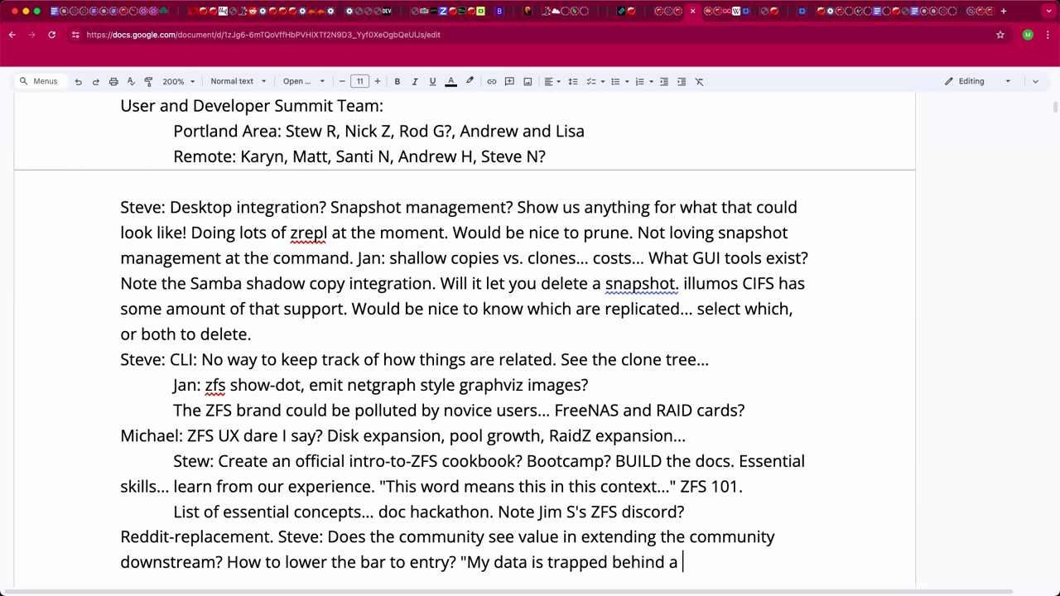
pyautogui.write('DKMS and a fewat')
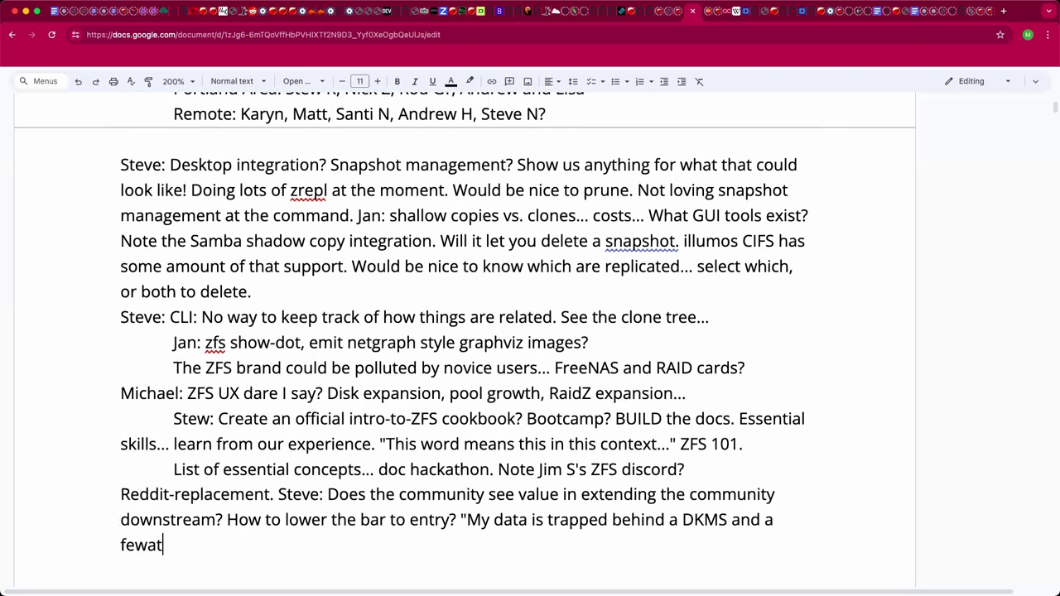
pyautogui.press('BackSpace')
pyautogui.press('BackSpace')
pyautogui.press('BackSpace')
pyautogui.write('ature flag."')
# Add an indented reply on a new line, labelled with its speaker's first name, quoting "People without a Sun background may not trust it.".
pyautogui.press('Return')
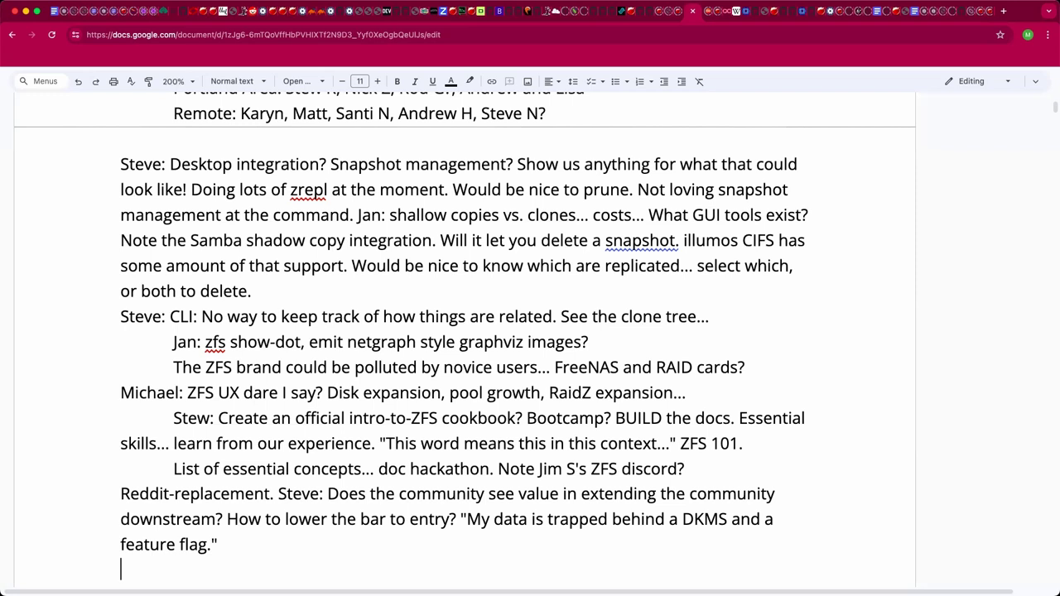
pyautogui.scroll(-1, 840, 405)
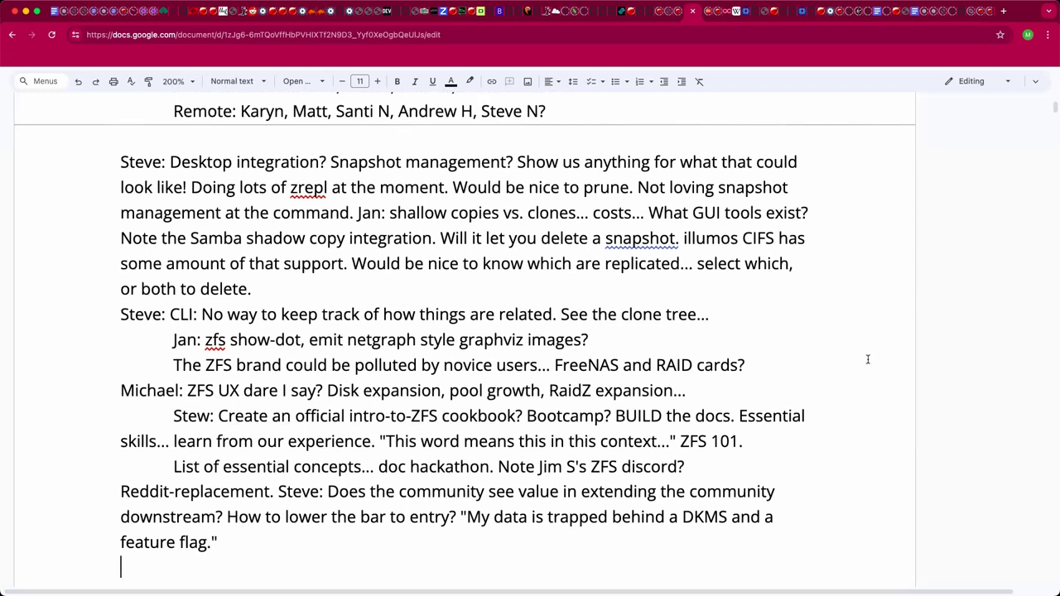
pyautogui.scroll(-1, 686, 132)
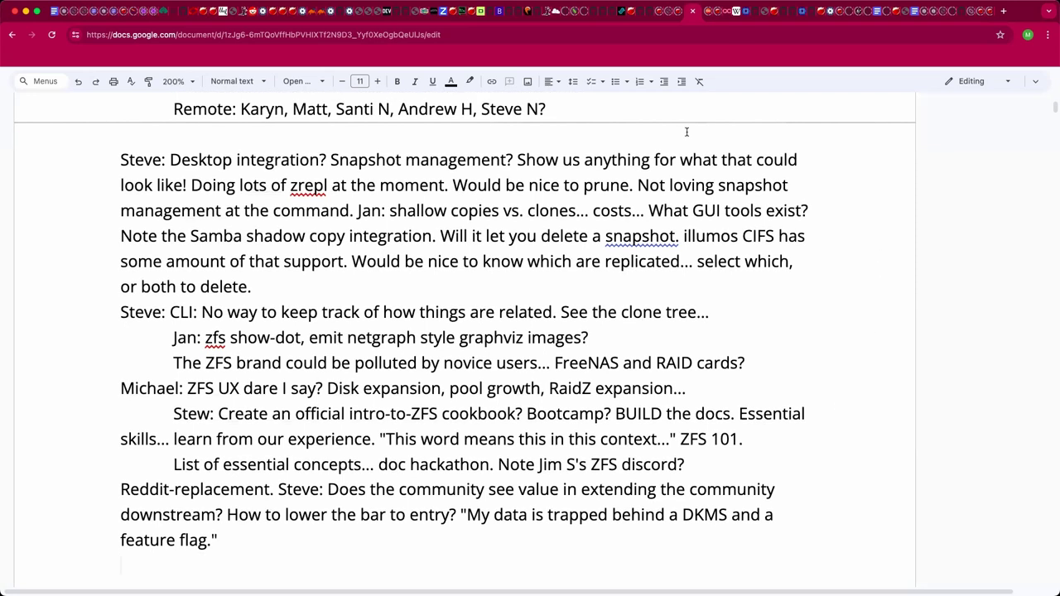
pyautogui.scroll(-3, 686, 131)
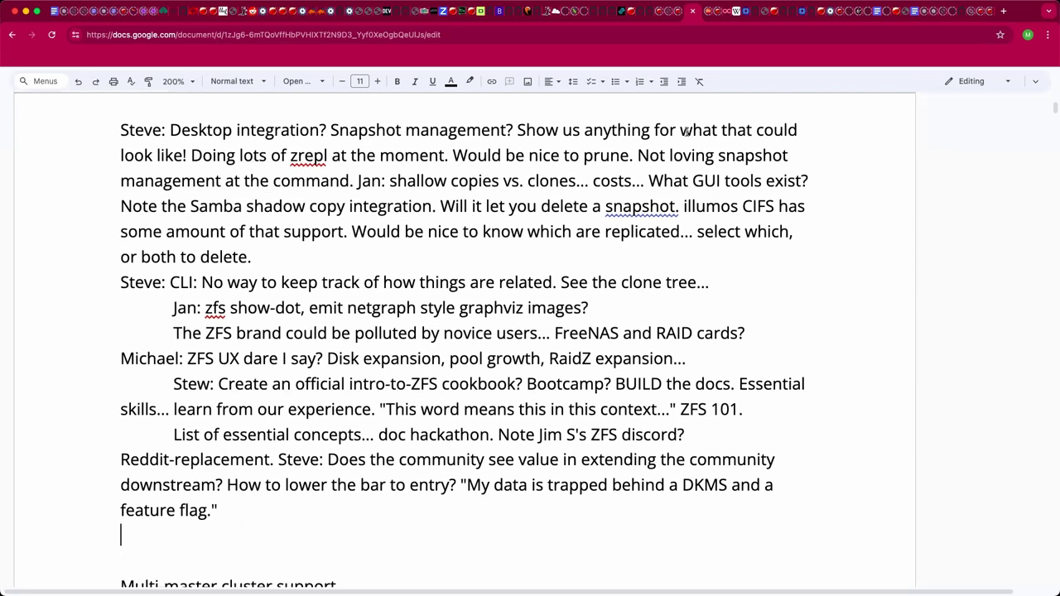
pyautogui.scroll(-1, 687, 132)
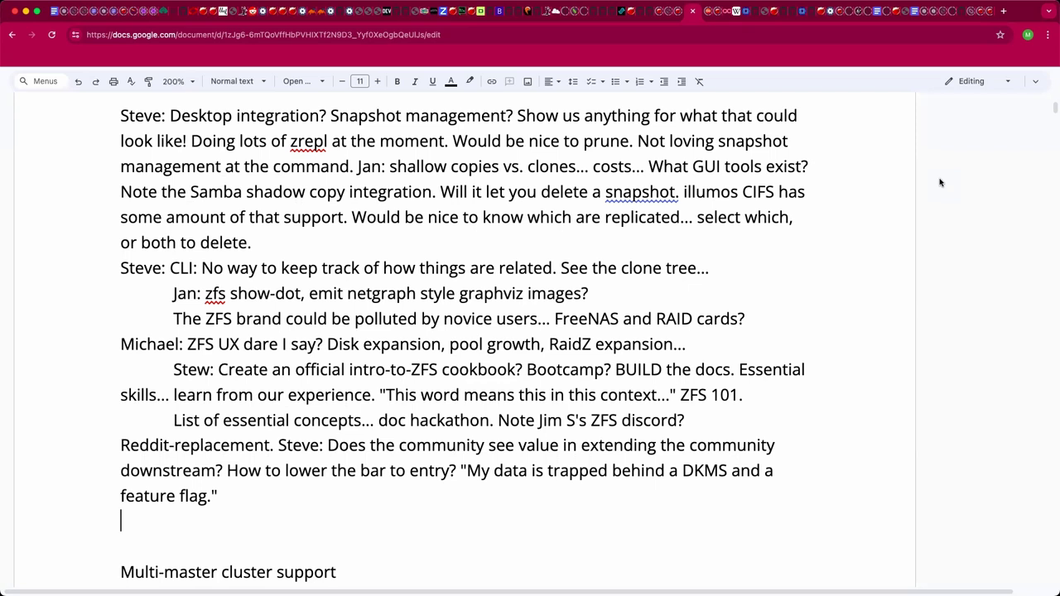
pyautogui.press('Tab')
pyautogui.write('stew:')
pyautogui.press('BackSpace')
pyautogui.press('BackSpace')
pyautogui.press('BackSpace')
pyautogui.press('BackSpace')
pyautogui.press('BackSpace')
pyautogui.write('Stew: "People without a Sun background')
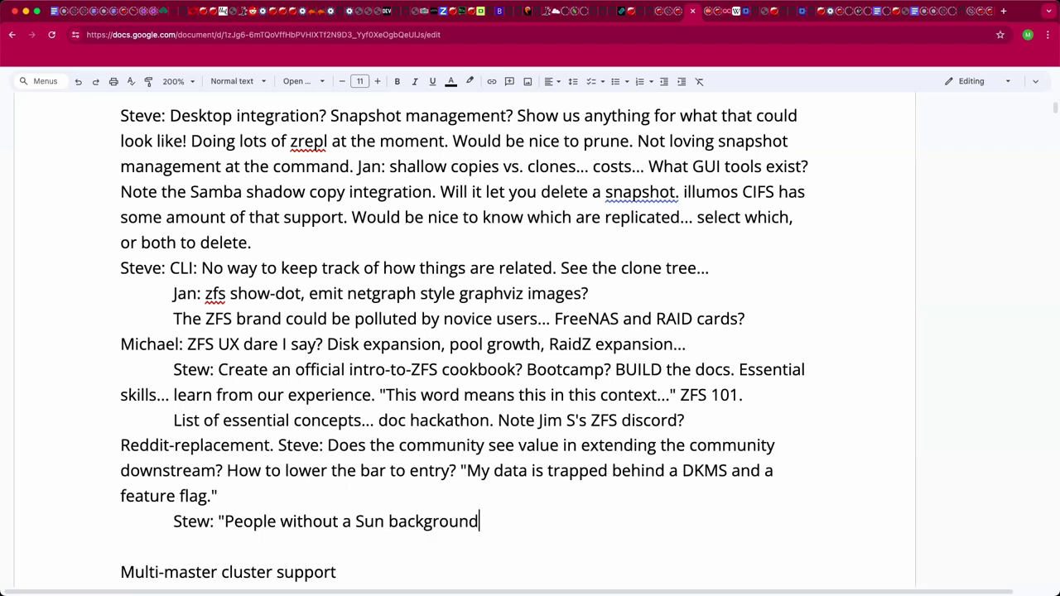
pyautogui.write(' may not trust it."')
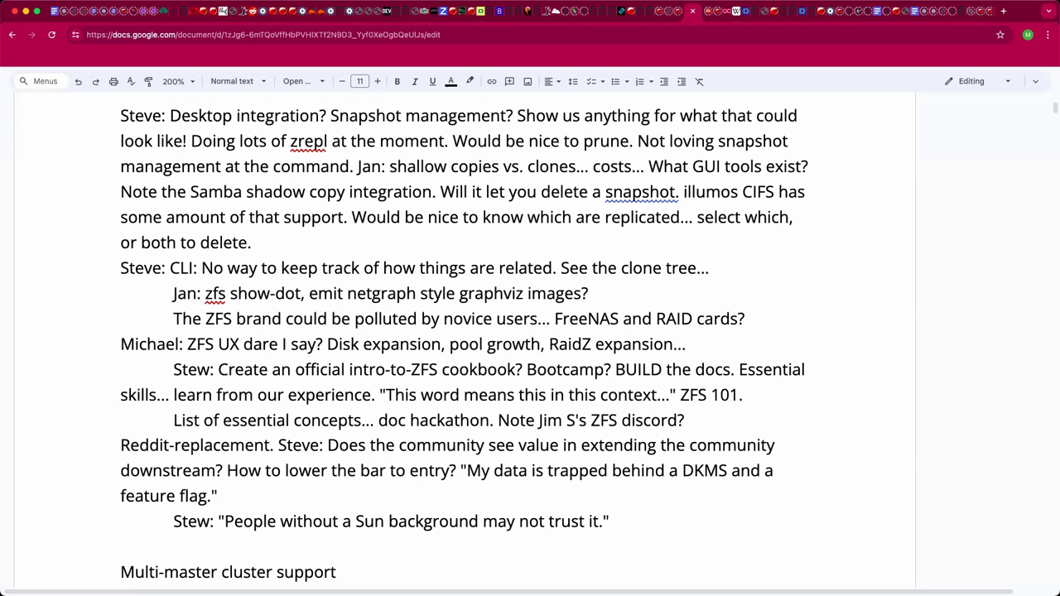
# Append "Sun folks, followed by FreeBSD folks..." to the reply about the Sun background.
pyautogui.write('Sn')
pyautogui.press('BackSpace')
pyautogui.write('un folks, ')
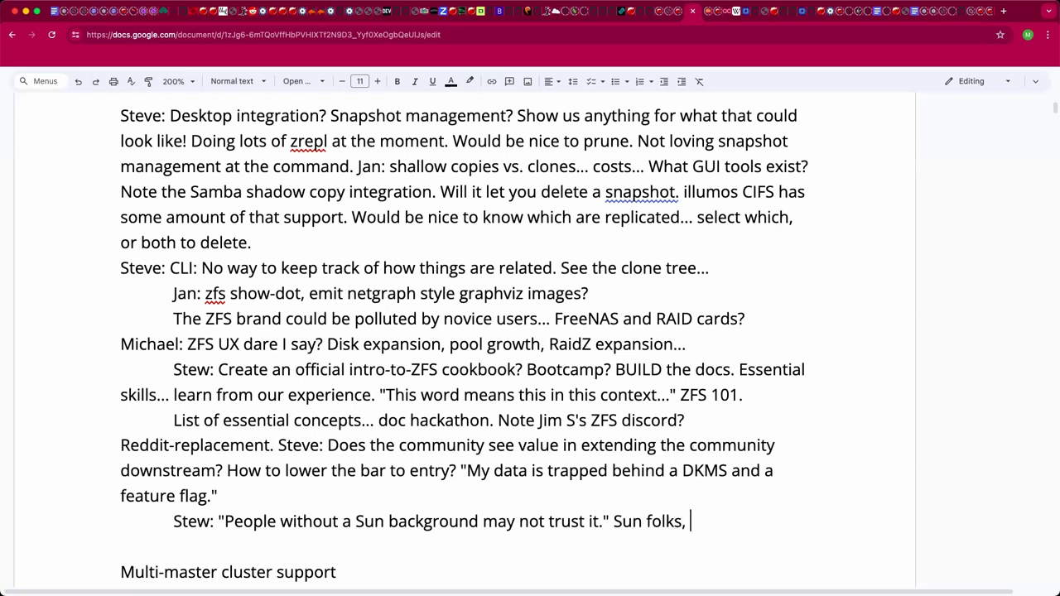
pyautogui.write('followed b')
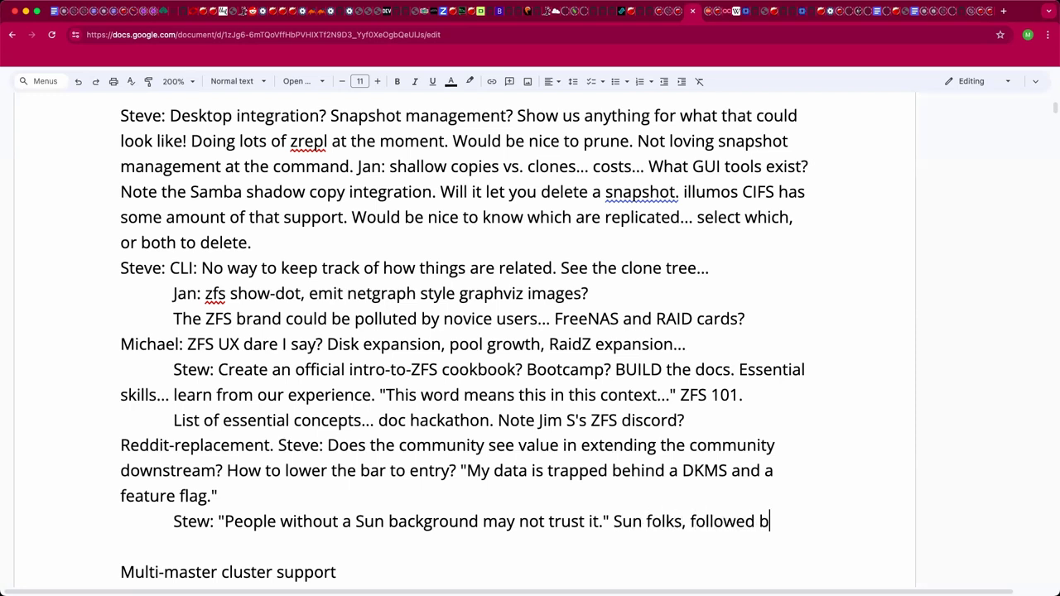
pyautogui.write('y FreeBSD folks,')
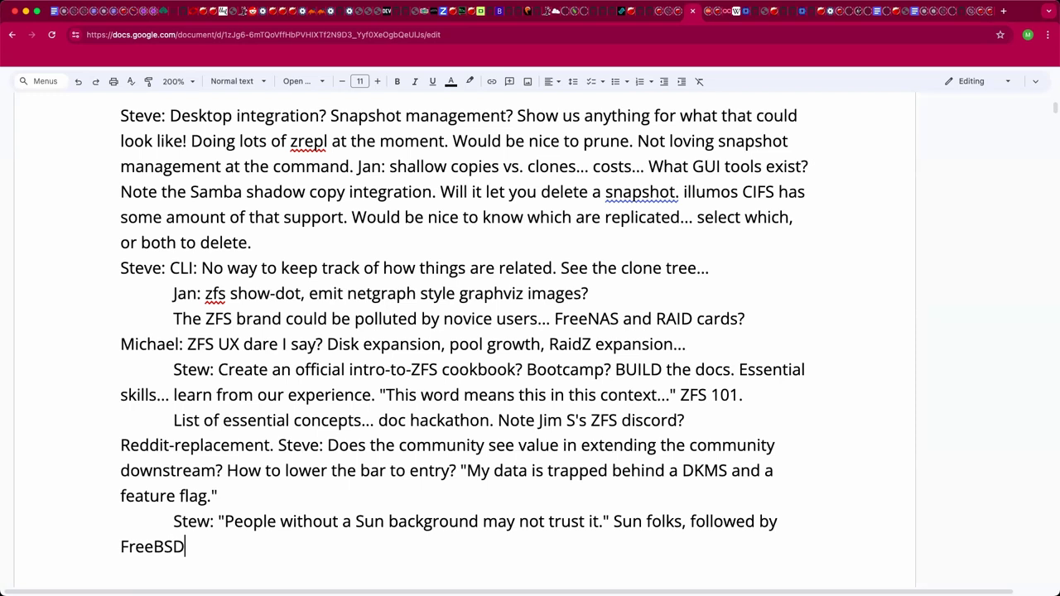
pyautogui.press('BackSpace')
pyautogui.write('... weree')
# Continue the reply after the FreeBSD folks with "were illumos people burned by encryption".
pyautogui.press('BackSpace')
pyautogui.press('BackSpace')
pyautogui.write('e illumos peo')
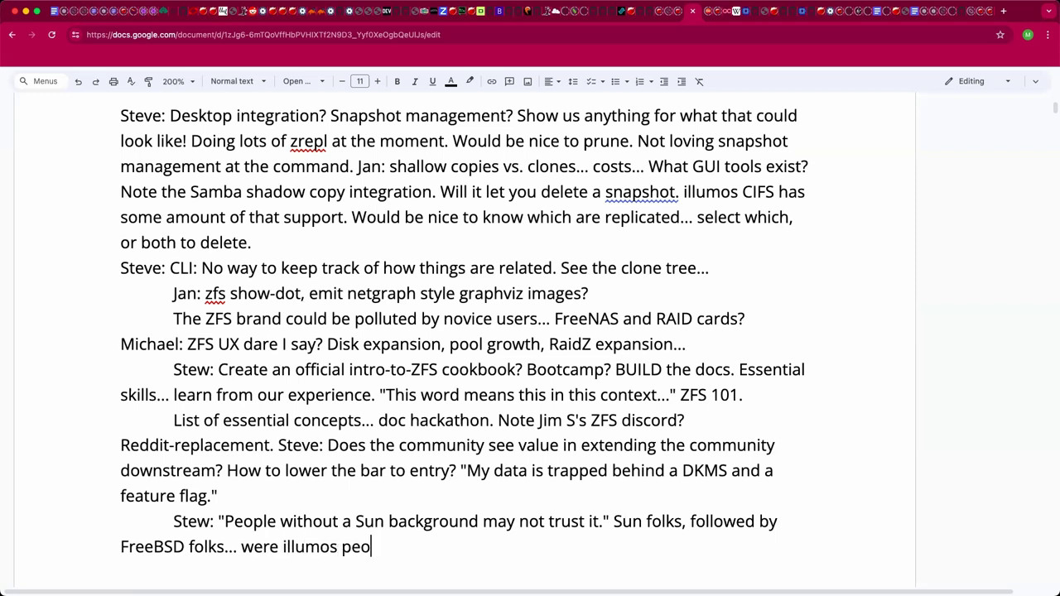
pyautogui.write('ple burned ')
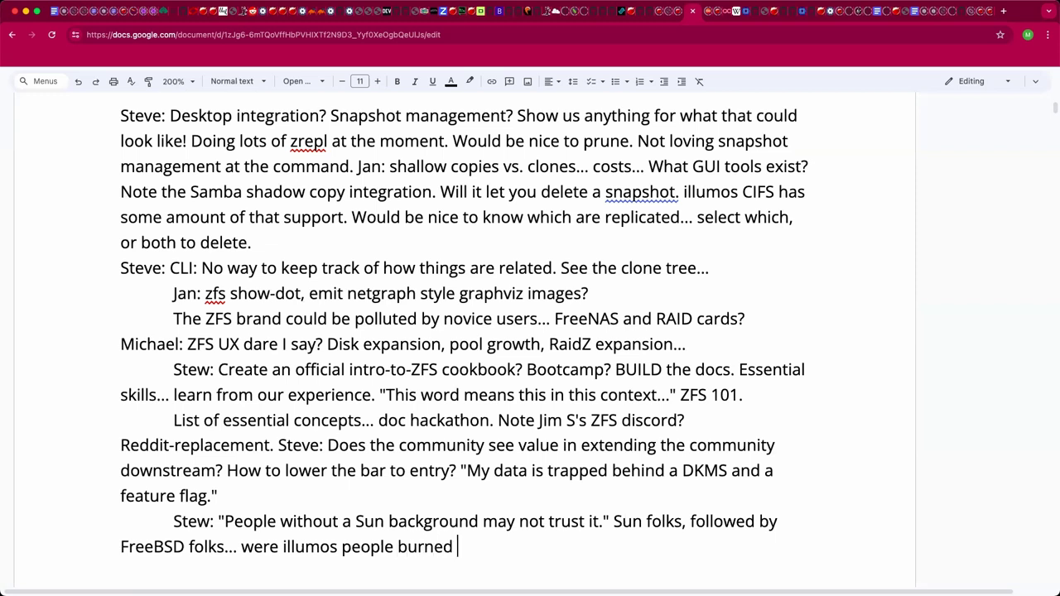
pyautogui.write('by encryption')
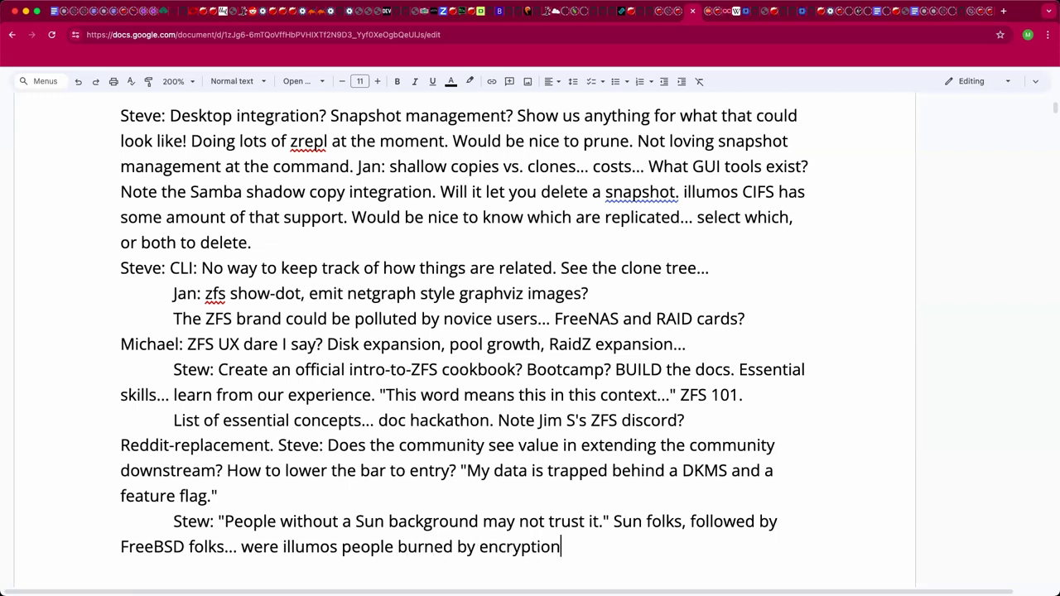
pyautogui.write('?')
pyautogui.press('BackSpace')
# Replace the remark about illumos people being burned with "illumos people delayed encryption adoption..." and start a new line.
pyautogui.click(241, 546)
pyautogui.hotkey('shift', 'End')
pyautogui.write('illumos people delayed ')
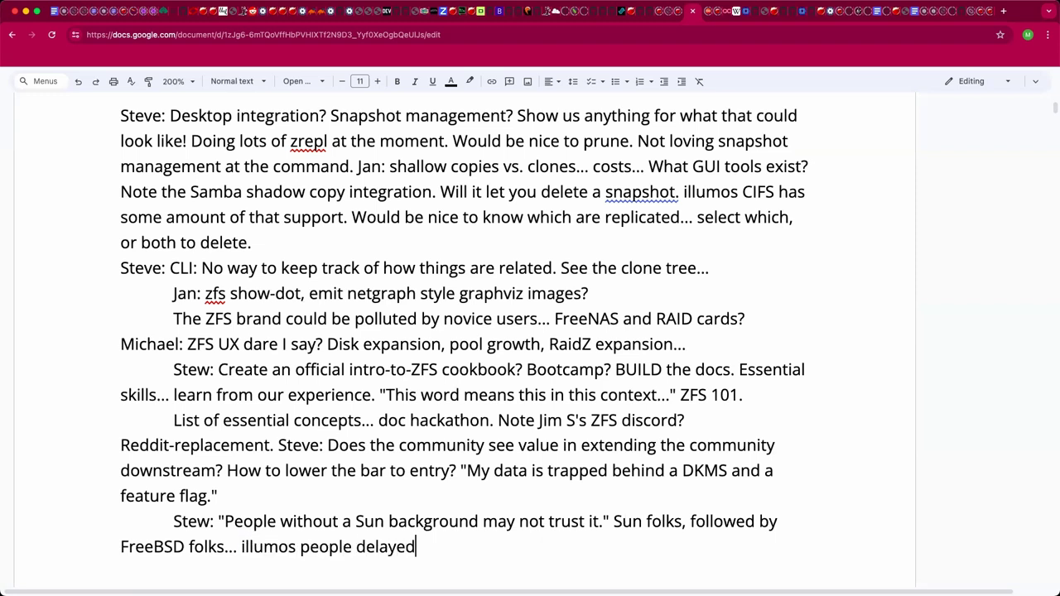
pyautogui.write('encryption ')
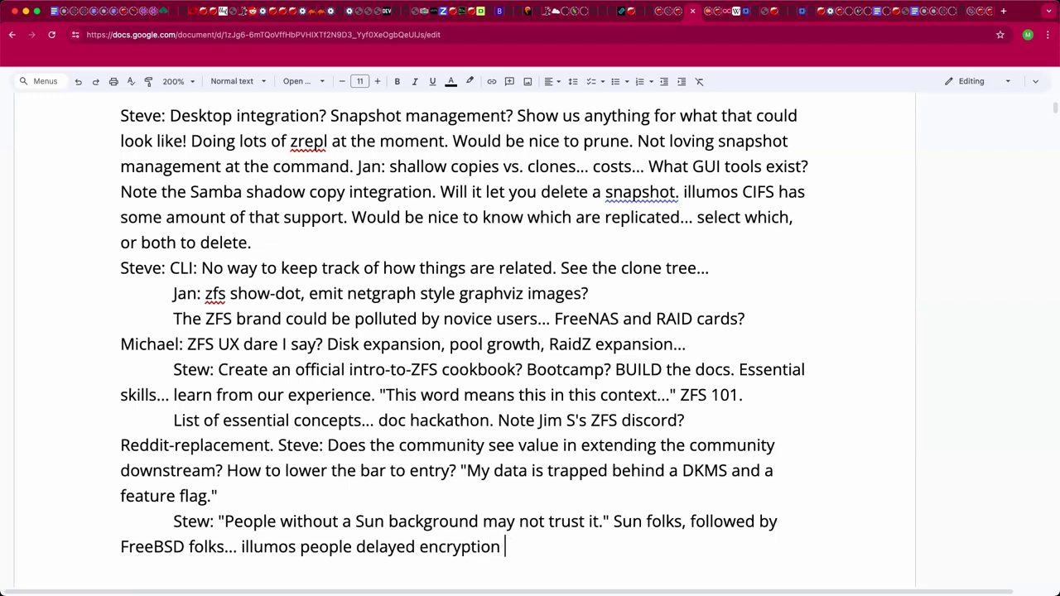
pyautogui.write('adoption...')
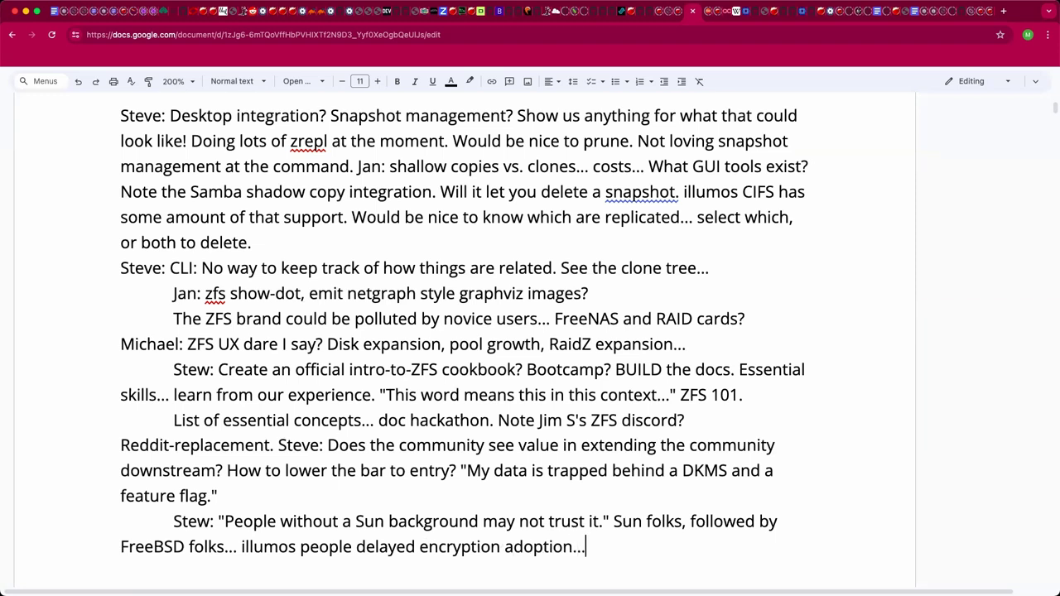
pyautogui.press('Return')
# Remove "zfs show-dot," from the netgraph reply and capitalize its start so it reads "Emit netgraph style graphviz images?".
pyautogui.scroll(-2, 936, 273)
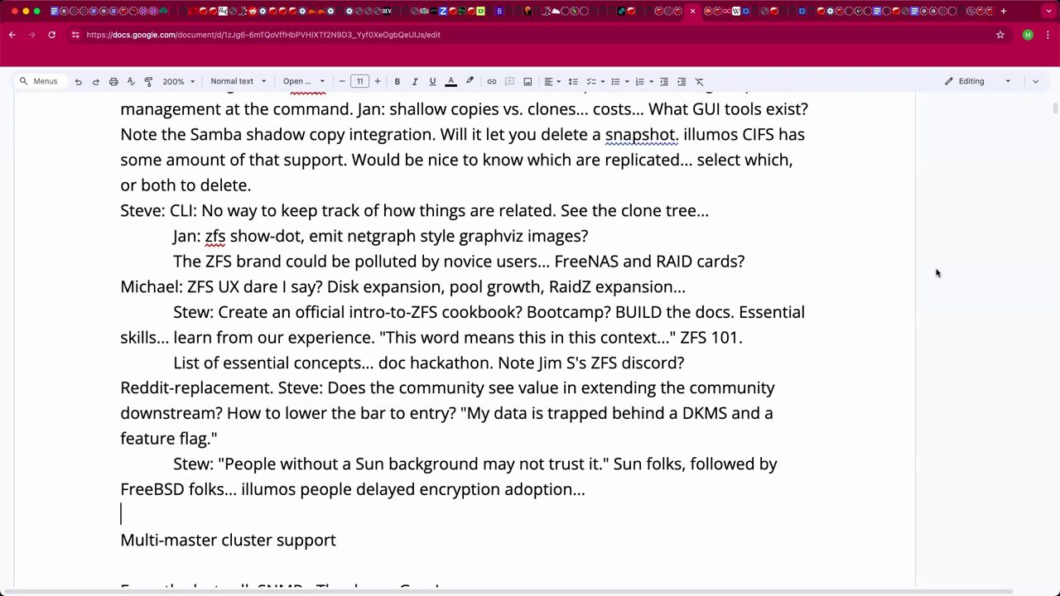
pyautogui.scroll(-1, 937, 274)
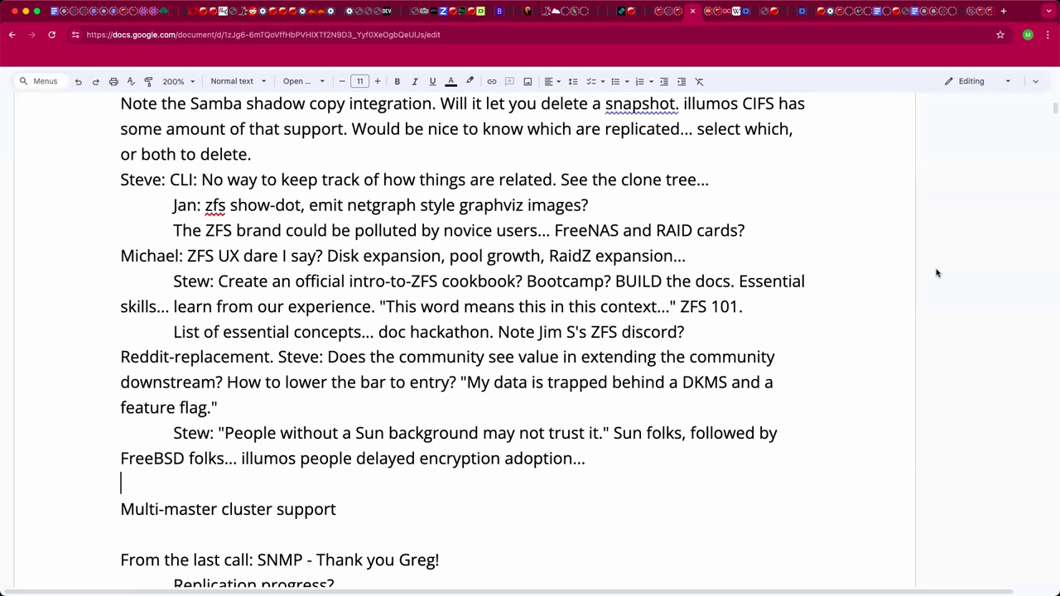
pyautogui.scroll(-1, 936, 274)
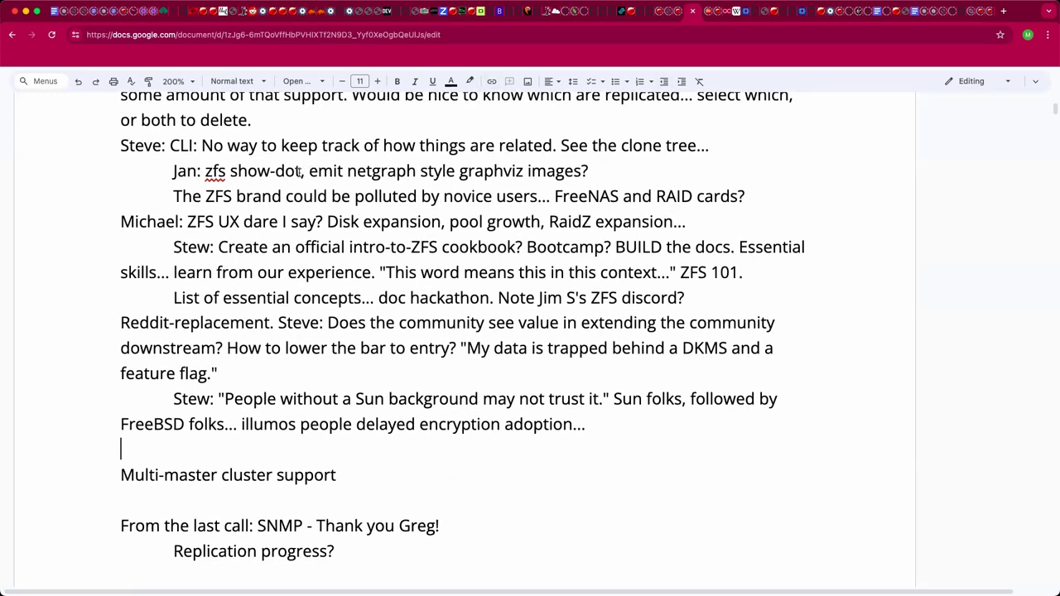
pyautogui.moveTo(299, 171); pyautogui.dragTo(219, 158)
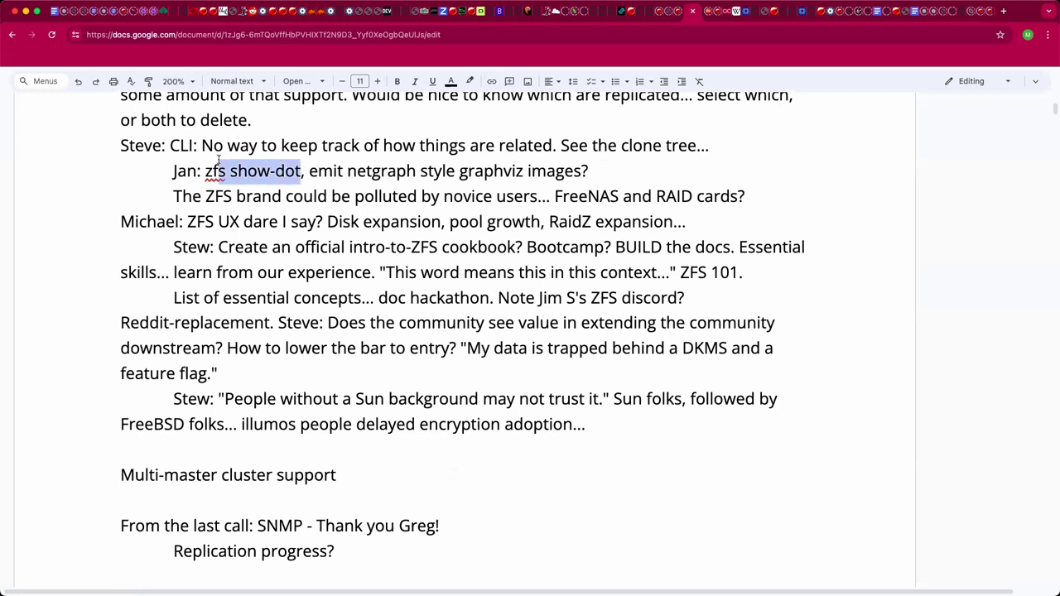
pyautogui.click(298, 170)
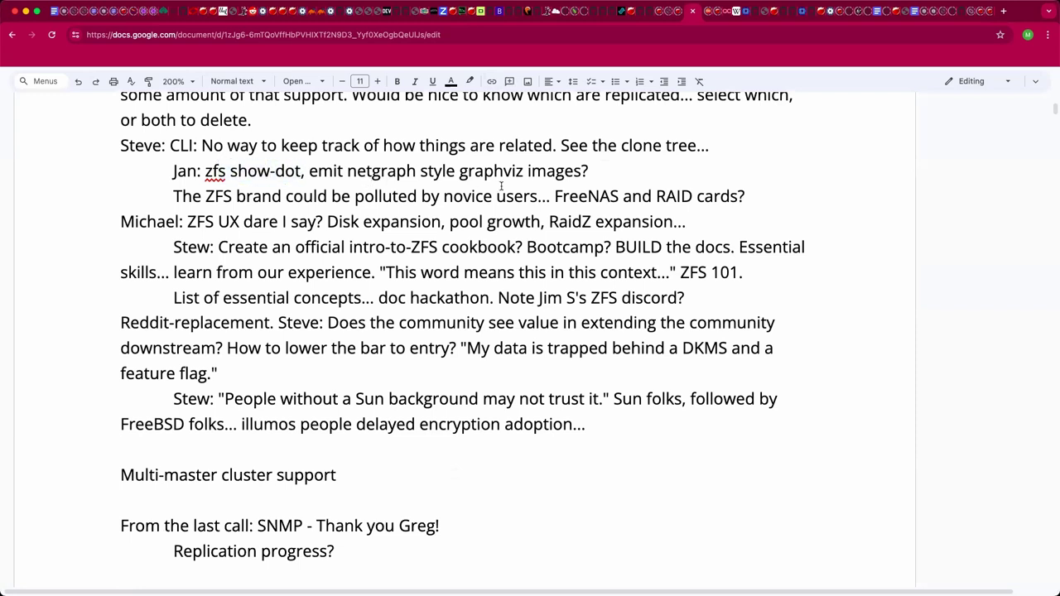
pyautogui.scroll(-3, 477, 259)
pyautogui.scroll(3, 478, 256)
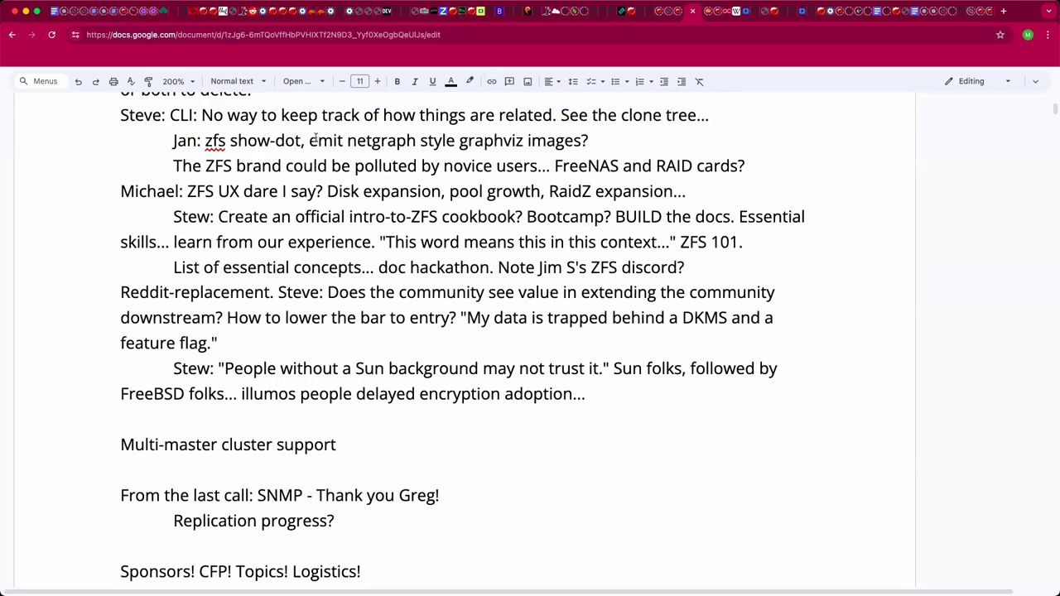
pyautogui.moveTo(318, 140); pyautogui.dragTo(205, 141)
pyautogui.write('E')
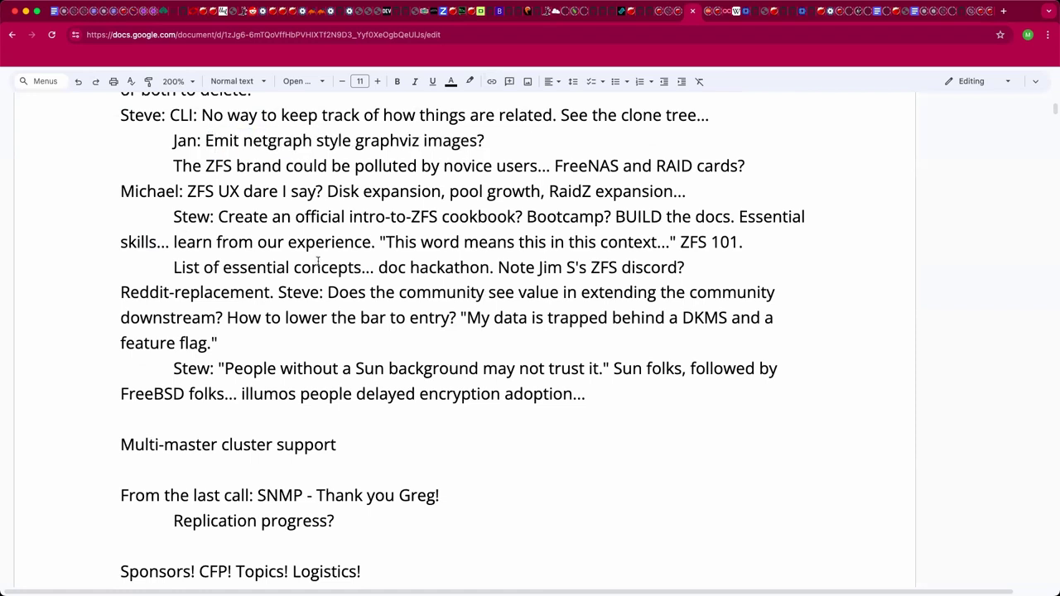
pyautogui.click(501, 139)
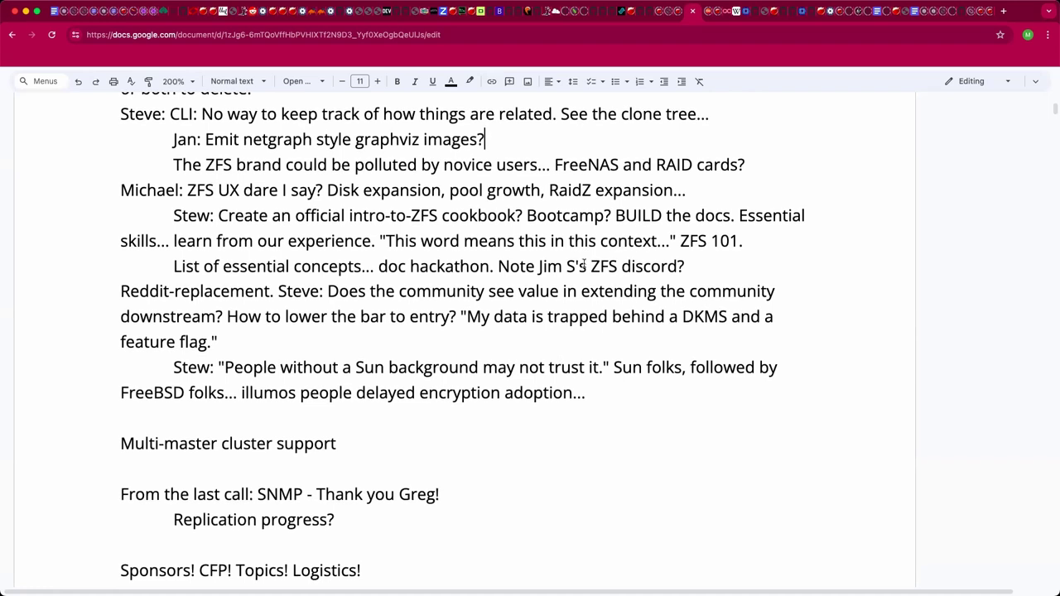
# Insert the word "dot" between "graphviz" and "images?" in the netgraph reply.
pyautogui.scroll(-1, 587, 255)
pyautogui.scroll(-2, 587, 263)
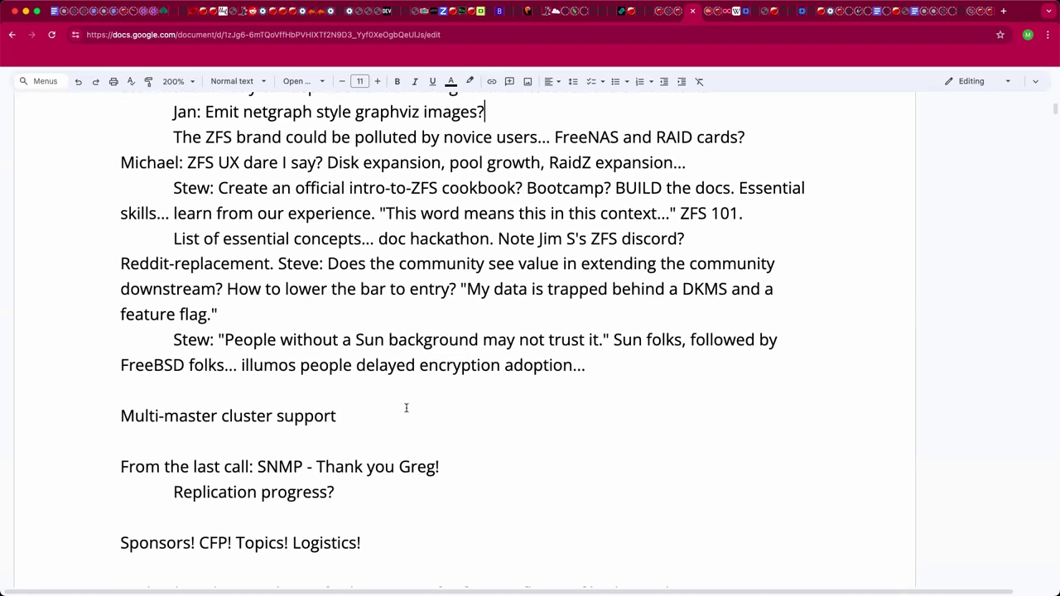
pyautogui.scroll(1, 407, 409)
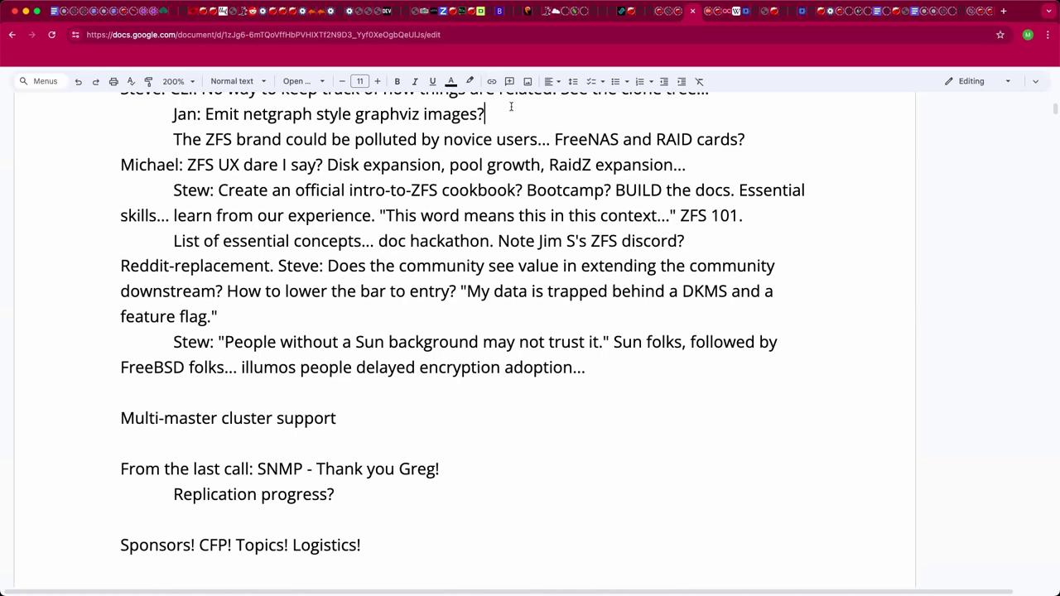
pyautogui.click(421, 114)
pyautogui.write('dot')
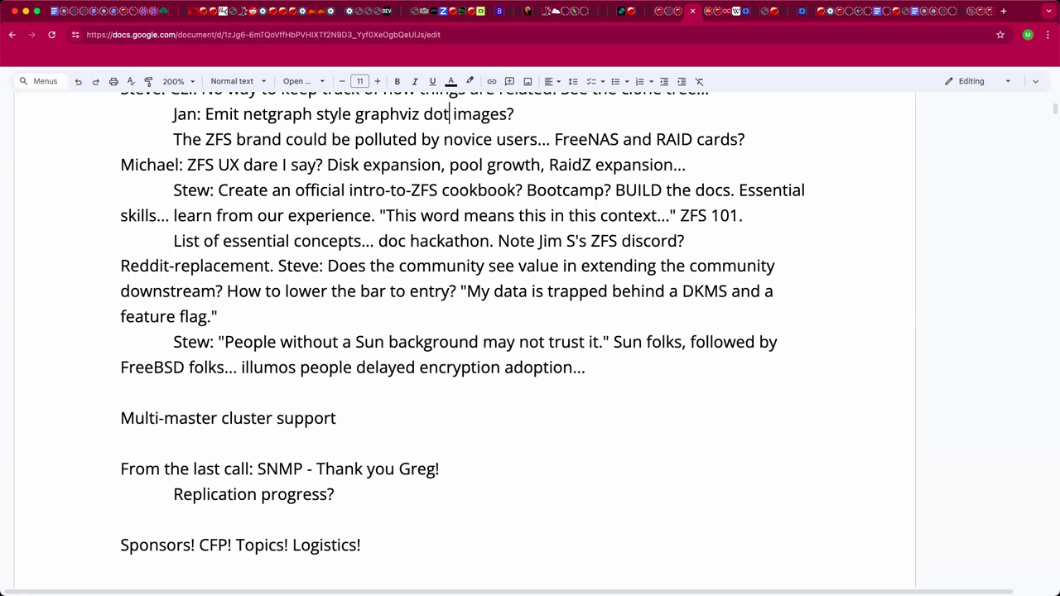
pyautogui.press('Down')
pyautogui.press('Down')
pyautogui.press('Down')
pyautogui.press('Down')
pyautogui.press('Down')
pyautogui.press('Down')
pyautogui.press('Down')
pyautogui.press('Down')
pyautogui.press('Down')
pyautogui.press('Down')
pyautogui.press('Down')
pyautogui.press('Down')
pyautogui.press('Down')
pyautogui.press('Up')
# Colour the whole "Emit netgraph style graphviz dot images?" reply, including its speaker label, red.
pyautogui.click(715, 121)
pyautogui.press('super+shift+Left')
pyautogui.hotkey('shift', 'Right')
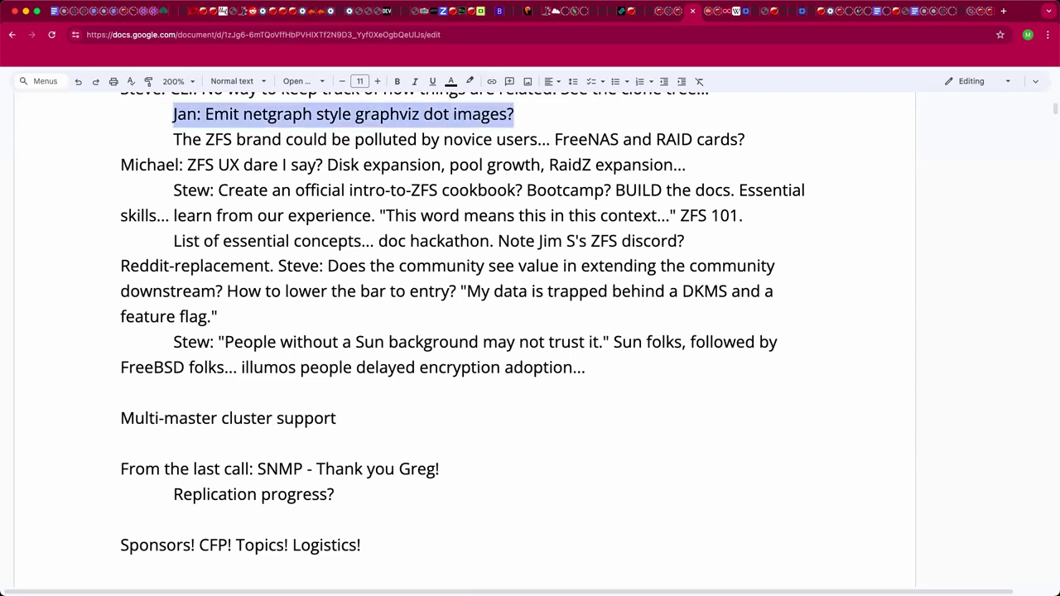
pyautogui.click(451, 81)
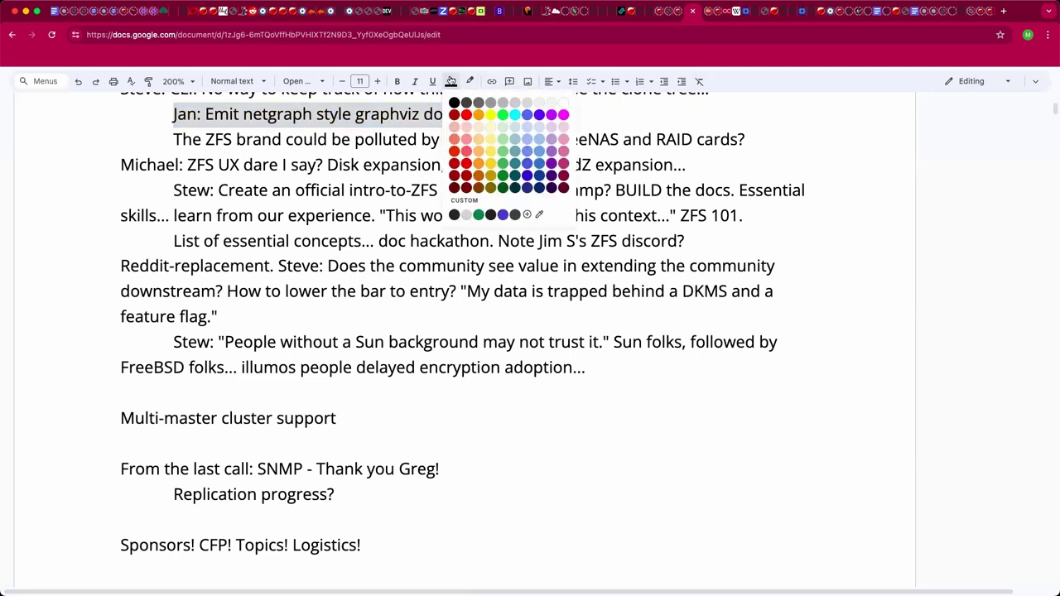
pyautogui.click(465, 115)
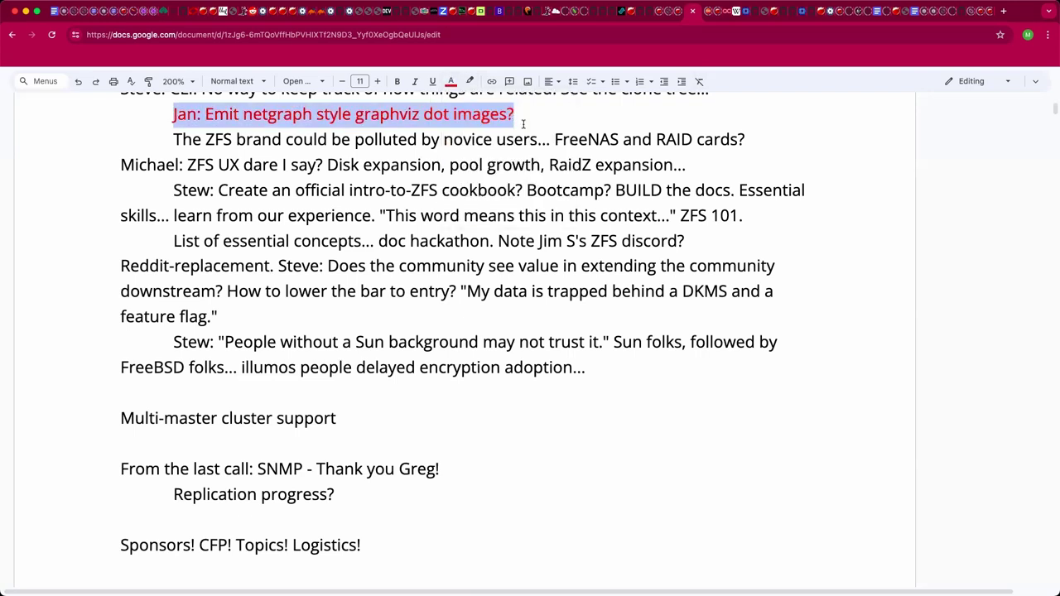
pyautogui.click(526, 116)
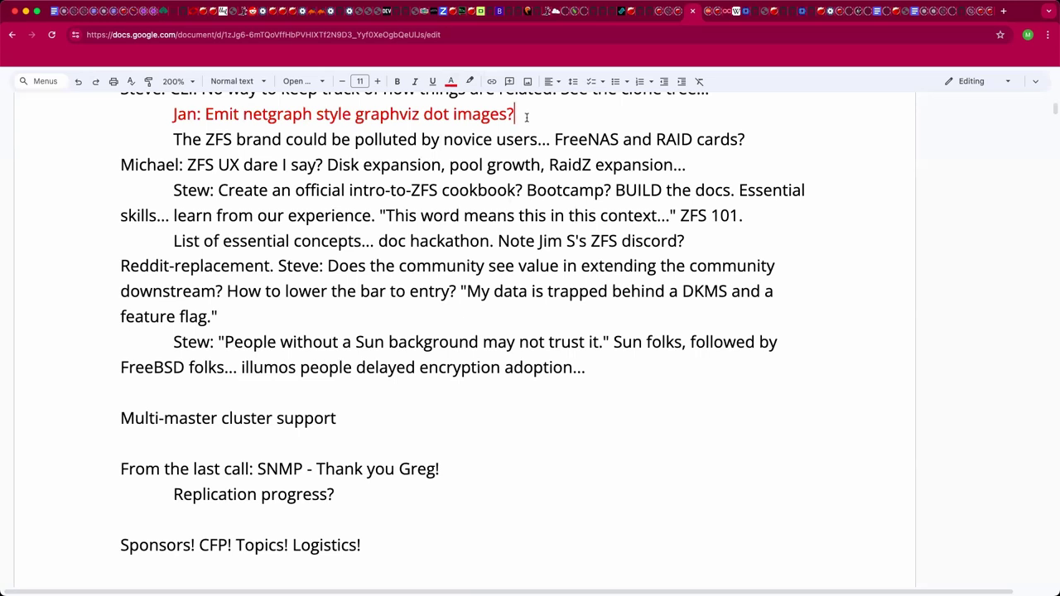
pyautogui.scroll(-1, 535, 166)
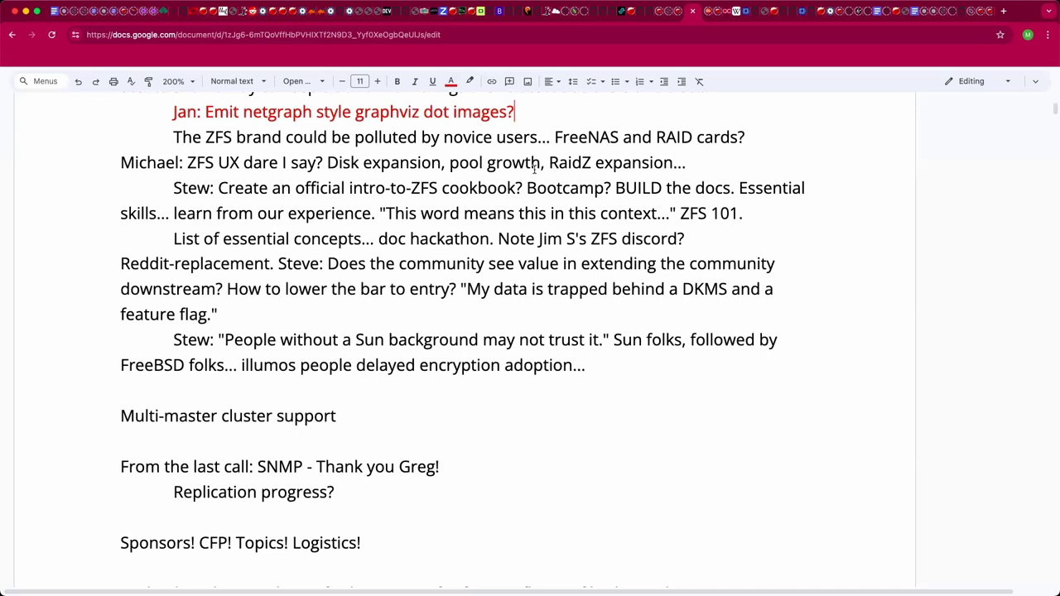
pyautogui.press('super+Tab')
pyautogui.click(569, 117)
pyautogui.press('Return')
pyautogui.write('https://github.com/jmoekamp/zfsviz')
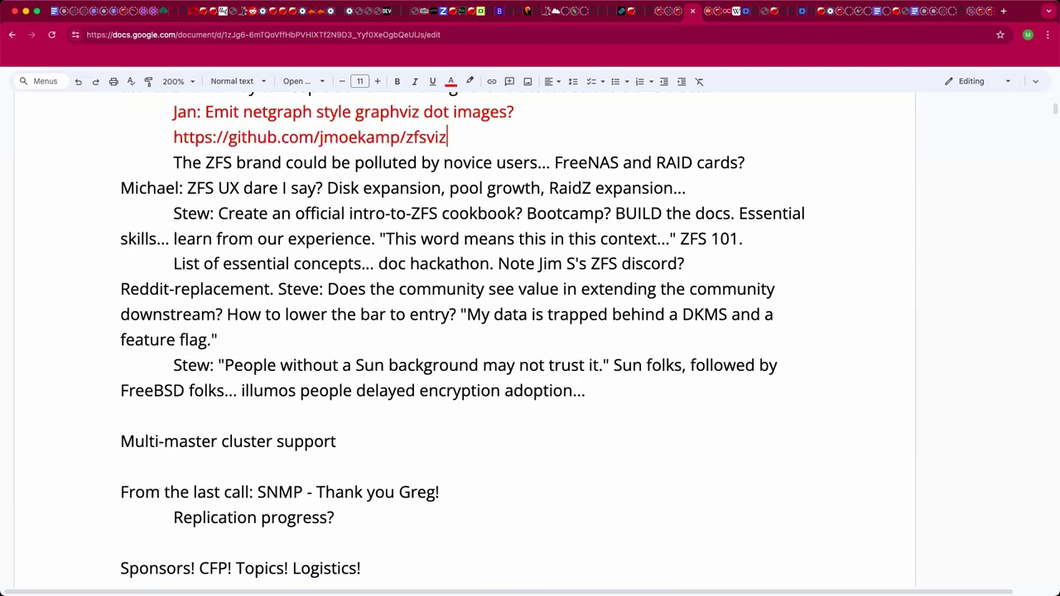
# Add a line break after the zfsviz URL, turn the URL into a hyperlink and open the linked GitHub repository.
pyautogui.press('Return')
pyautogui.hotkey('shift', 'Up')
pyautogui.hotkey('shift', 'Right')
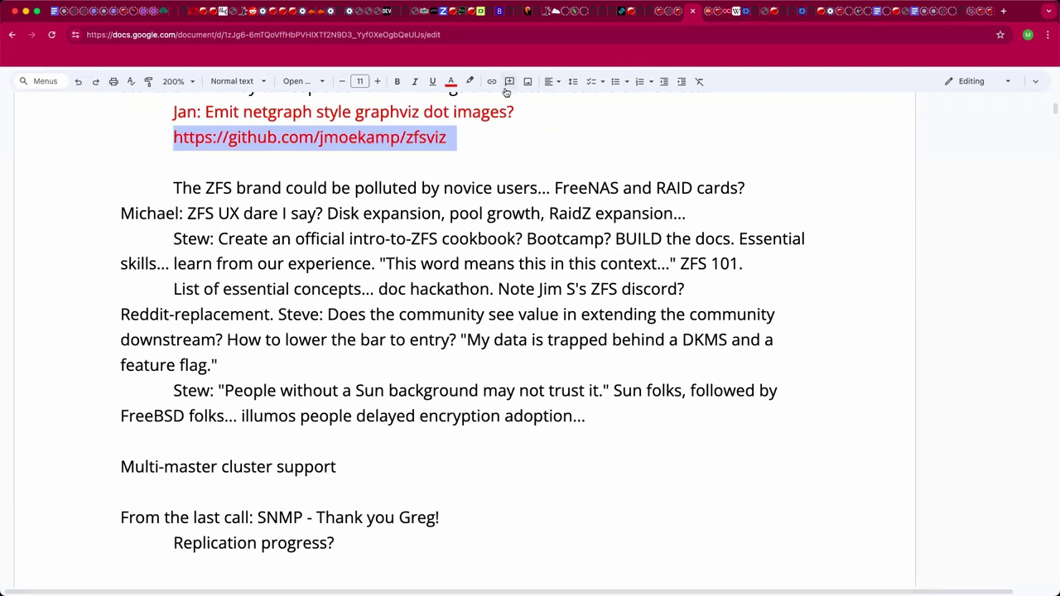
pyautogui.press('super+k')
pyautogui.click(418, 137)
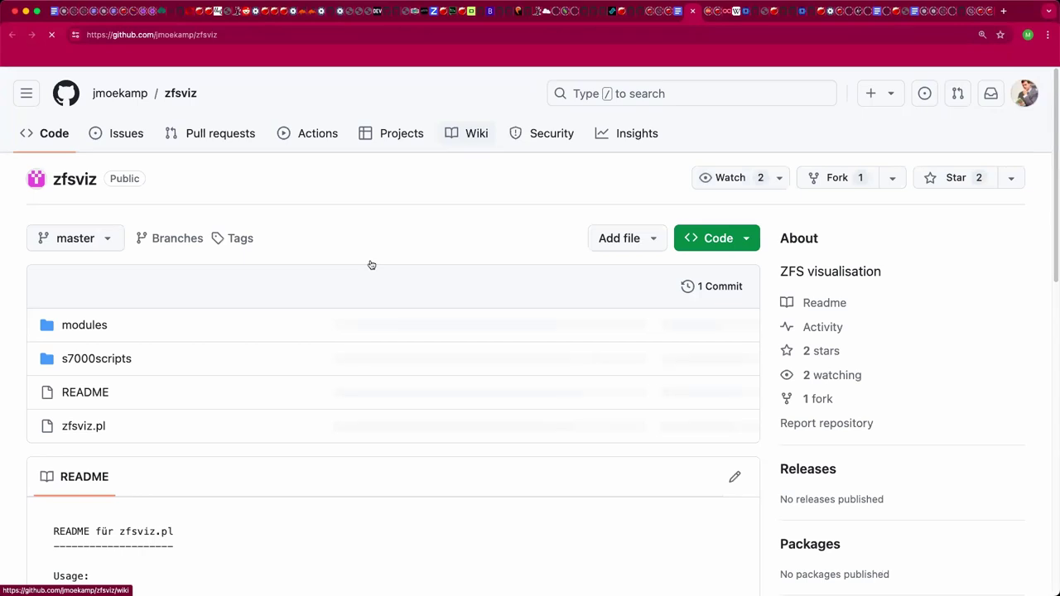
# Enlarge the zfsviz repository page and examine its file list and the README's usage options, GraphViz instructions and credits.
pyautogui.scroll(-1, 372, 264)
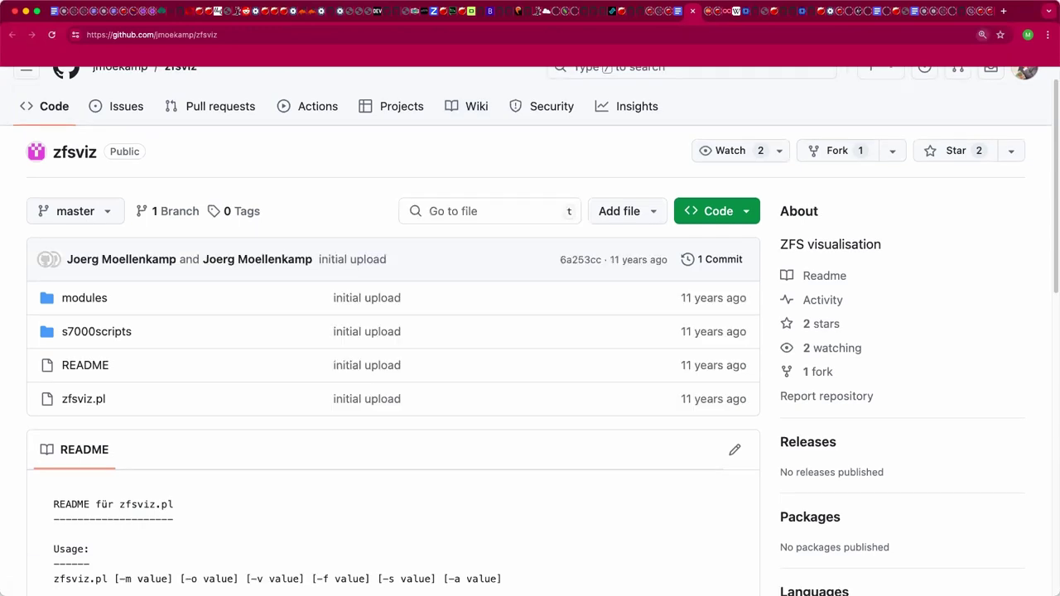
pyautogui.press('super+plus')
pyautogui.scroll(-1, 459, 232)
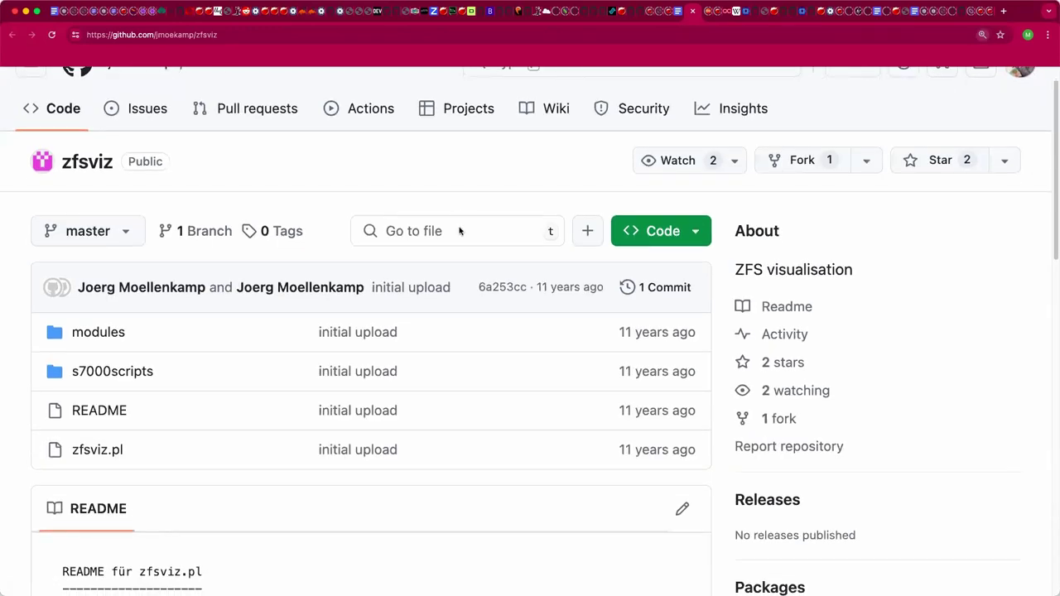
pyautogui.press('super+plus')
pyautogui.press('super+plus')
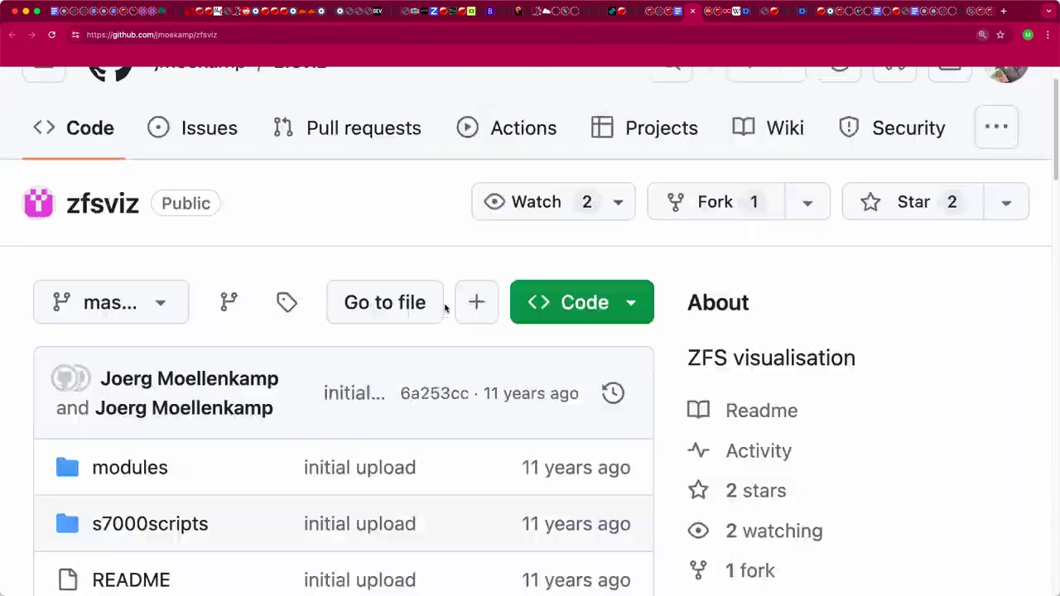
pyautogui.scroll(-5, 444, 222)
pyautogui.scroll(-3, 444, 222)
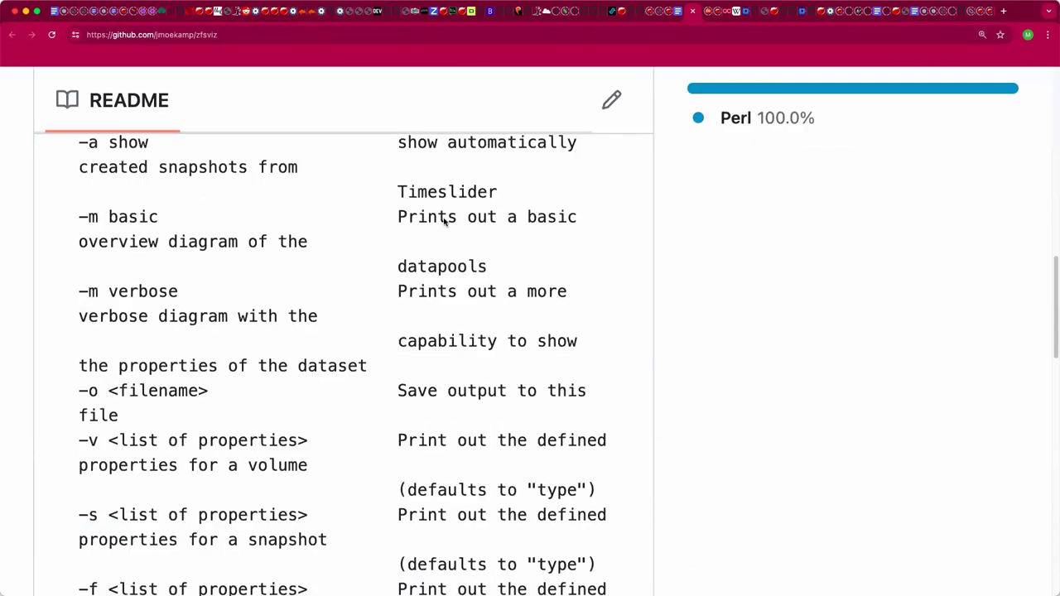
pyautogui.scroll(-3, 443, 220)
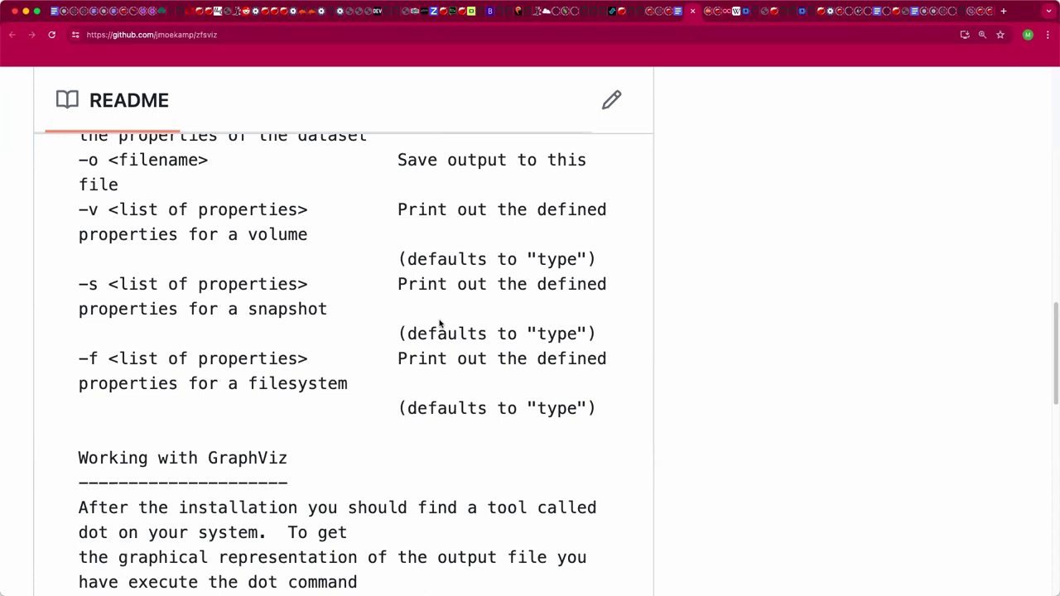
pyautogui.scroll(-2, 440, 324)
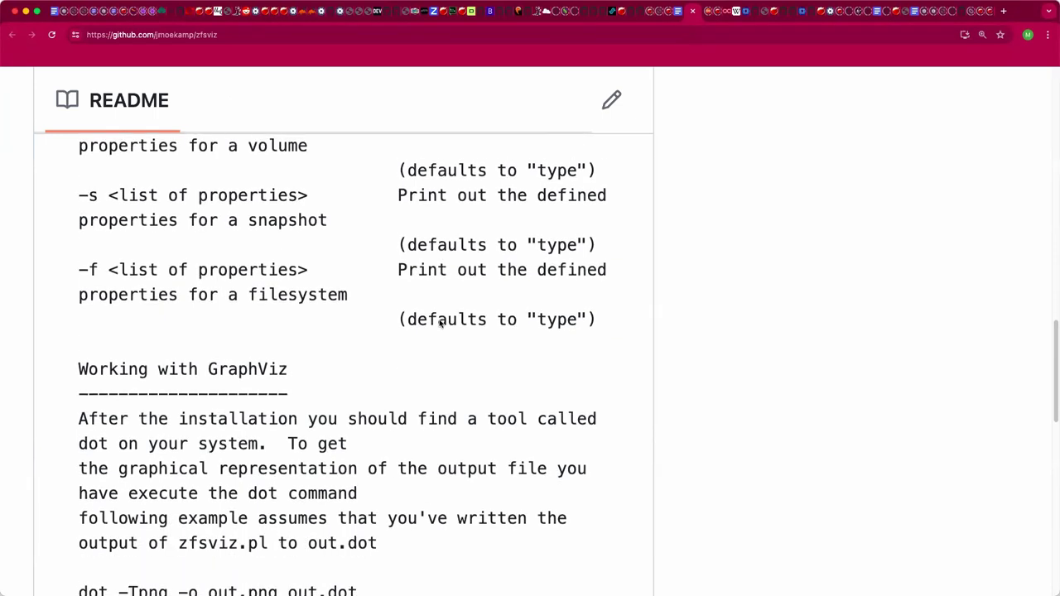
pyautogui.scroll(-2, 440, 324)
pyautogui.scroll(-2, 440, 323)
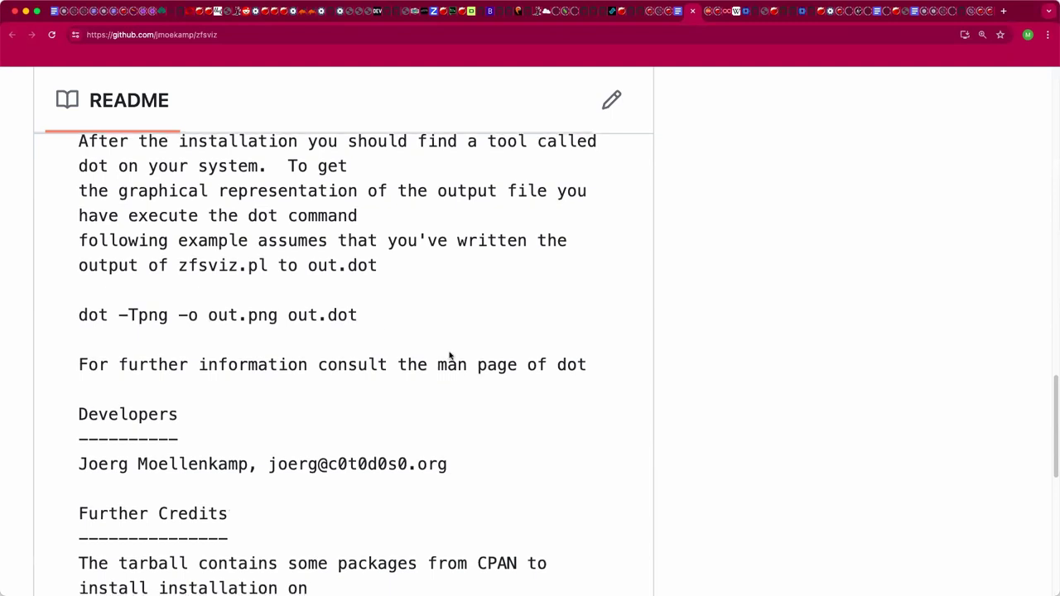
pyautogui.scroll(-1, 451, 355)
pyautogui.scroll(-4, 451, 354)
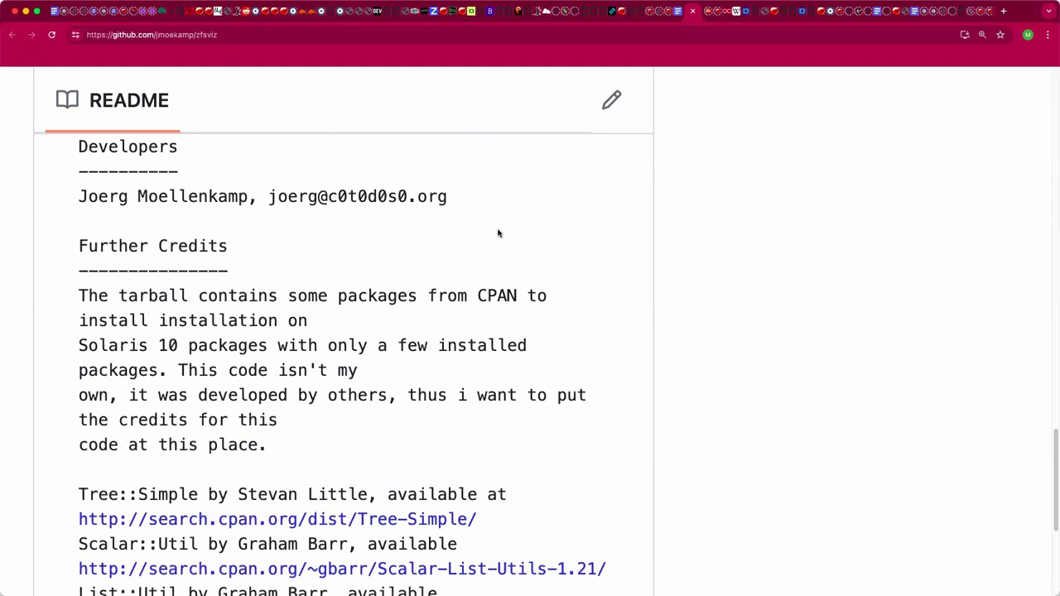
pyautogui.scroll(-1, 498, 233)
pyautogui.scroll(-3, 497, 232)
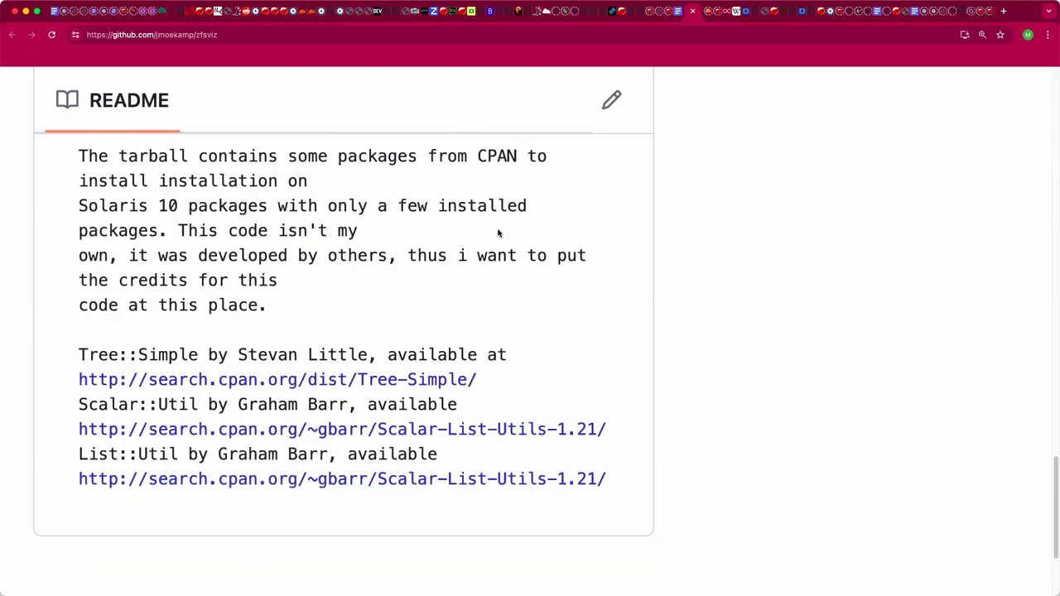
pyautogui.scroll(15, 498, 233)
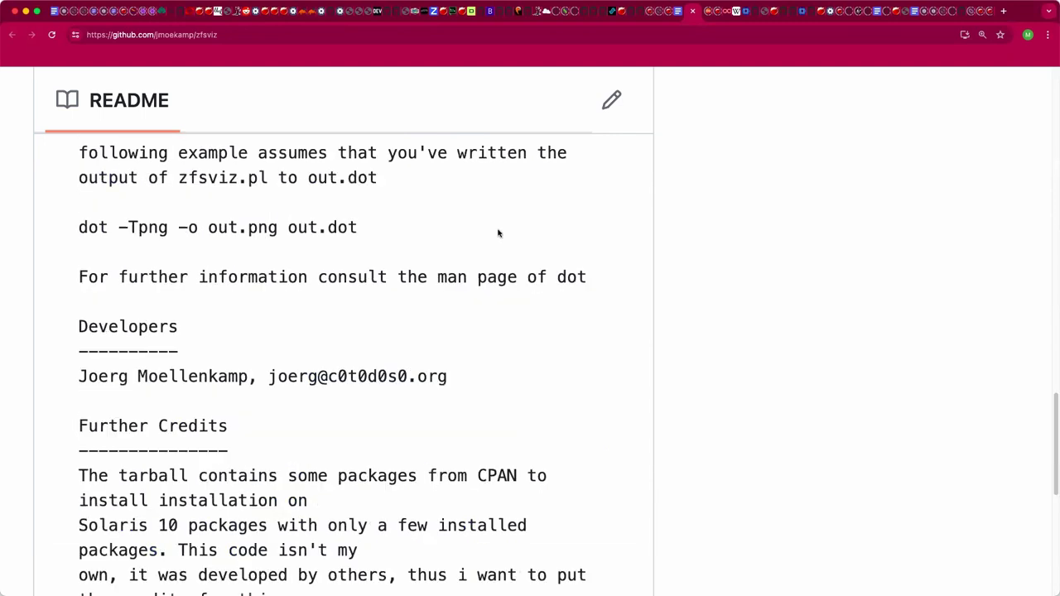
pyautogui.scroll(6, 508, 216)
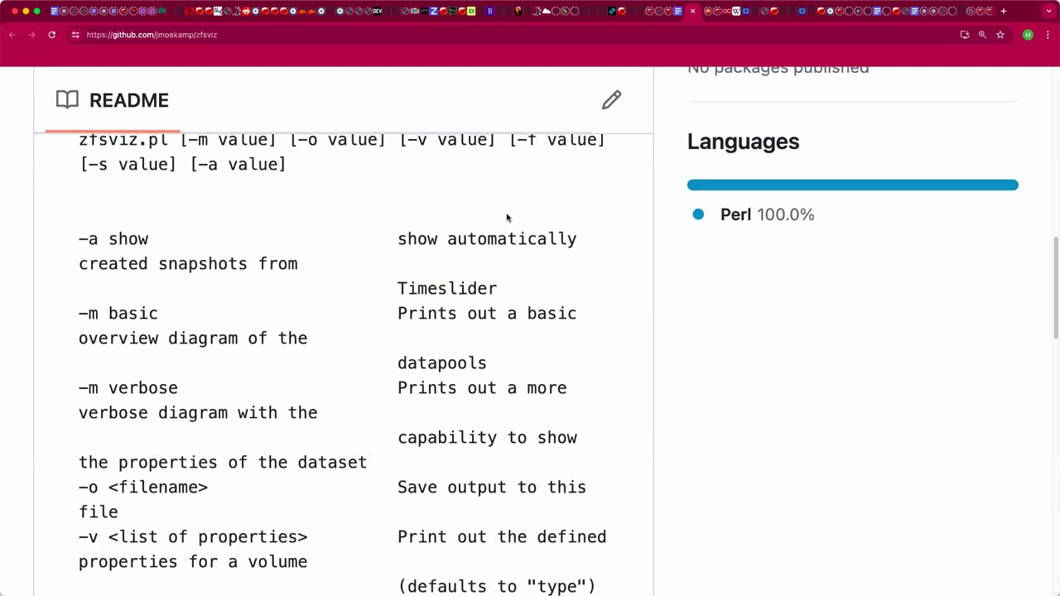
pyautogui.scroll(6, 508, 216)
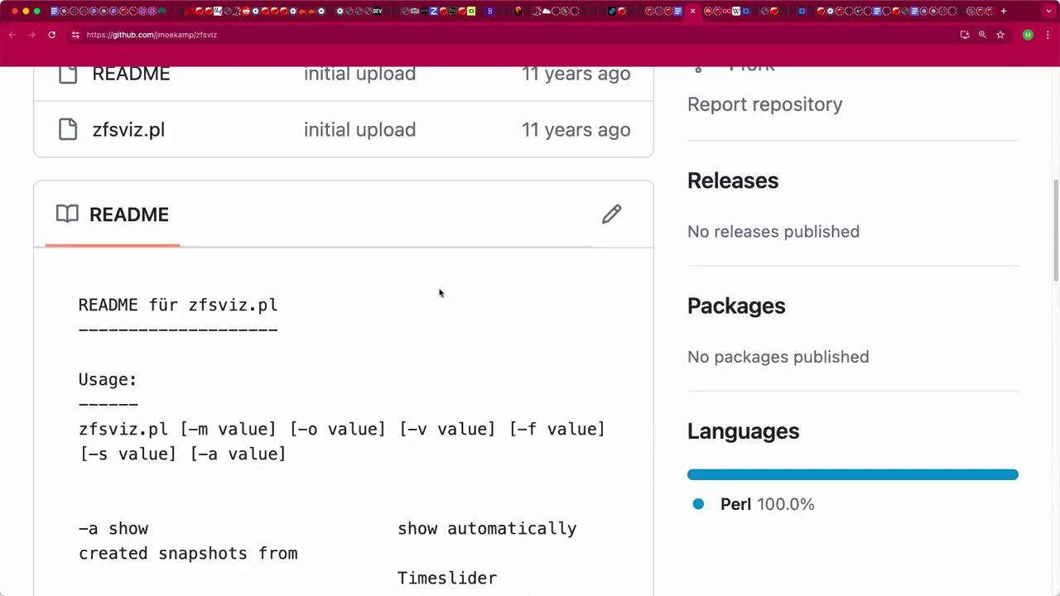
pyautogui.scroll(5, 440, 292)
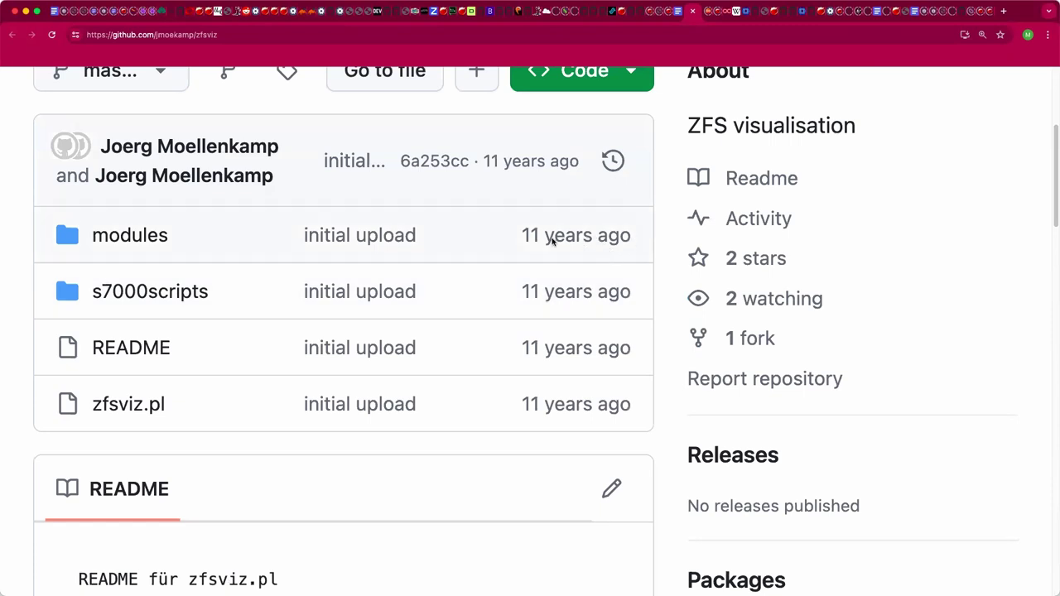
# Open the Simple.pm file in the zfsviz repository's modules/Tree folder and examine its header, constructor and private methods.
pyautogui.scroll(2, 551, 240)
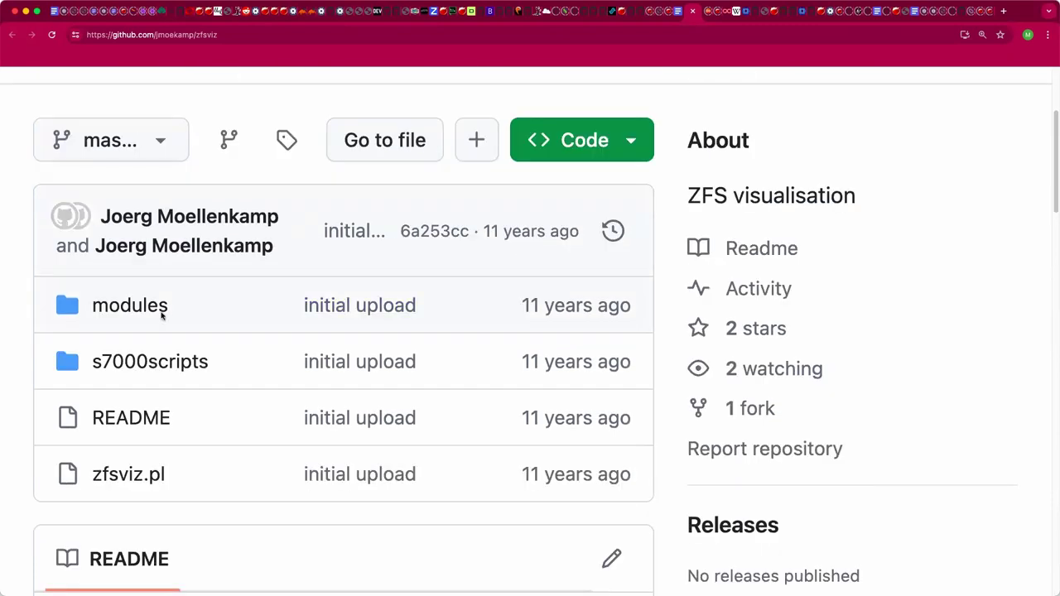
pyautogui.click(161, 307)
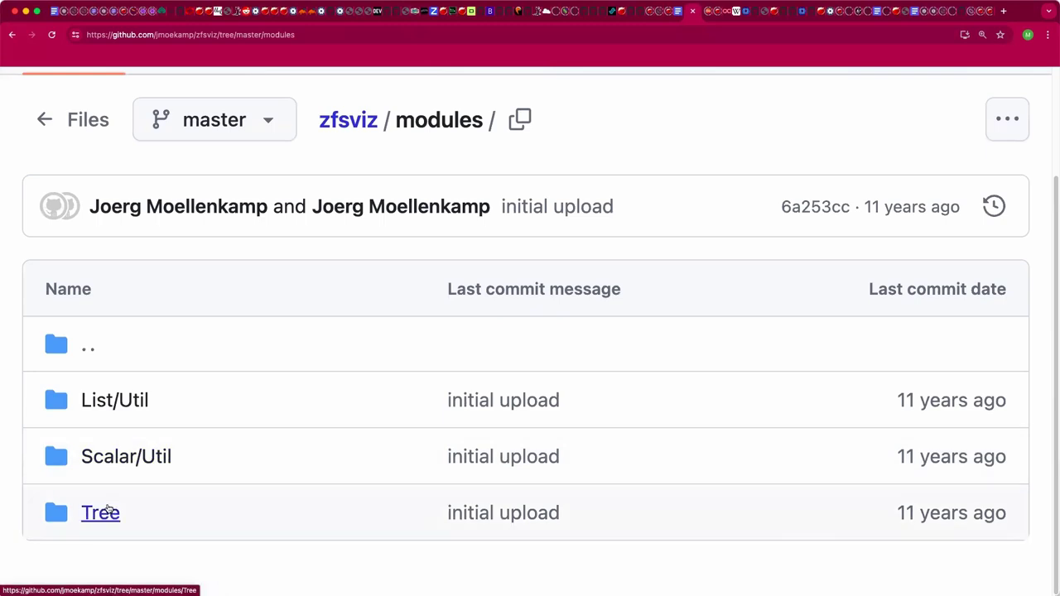
pyautogui.click(108, 511)
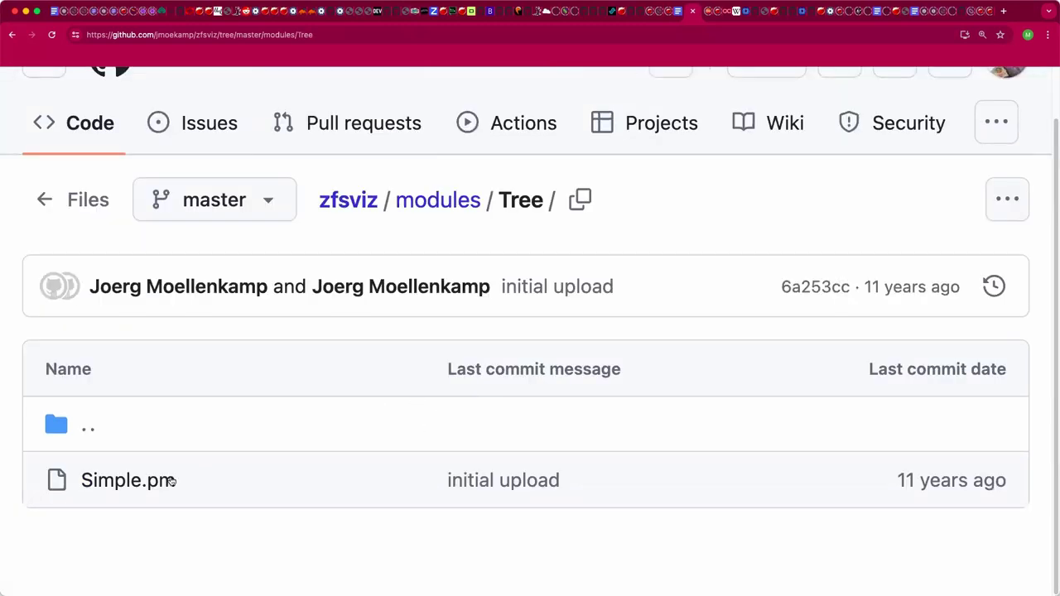
pyautogui.click(169, 482)
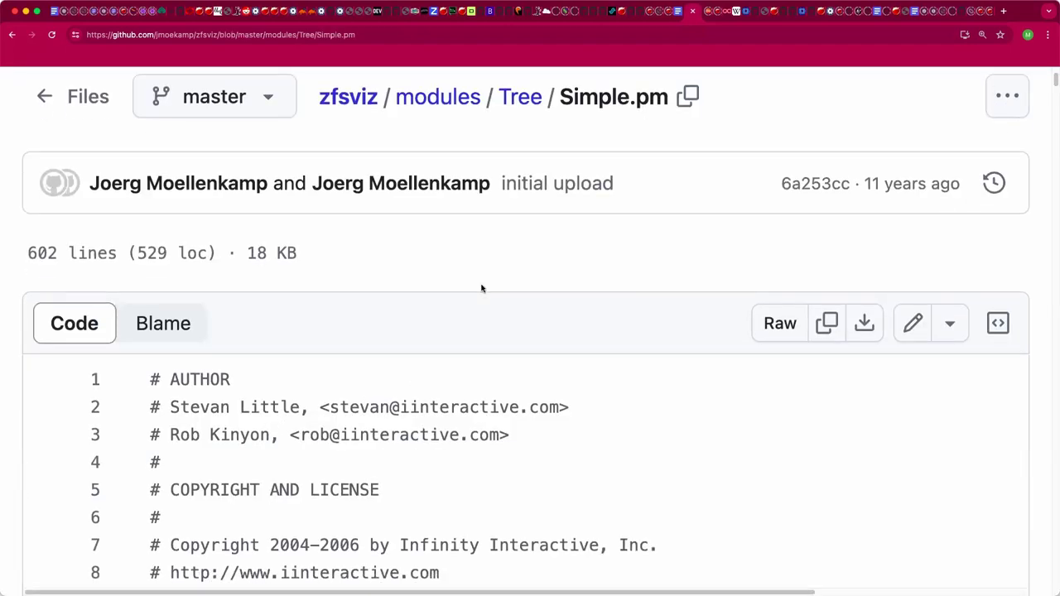
pyautogui.scroll(-1, 511, 290)
pyautogui.scroll(-5, 511, 289)
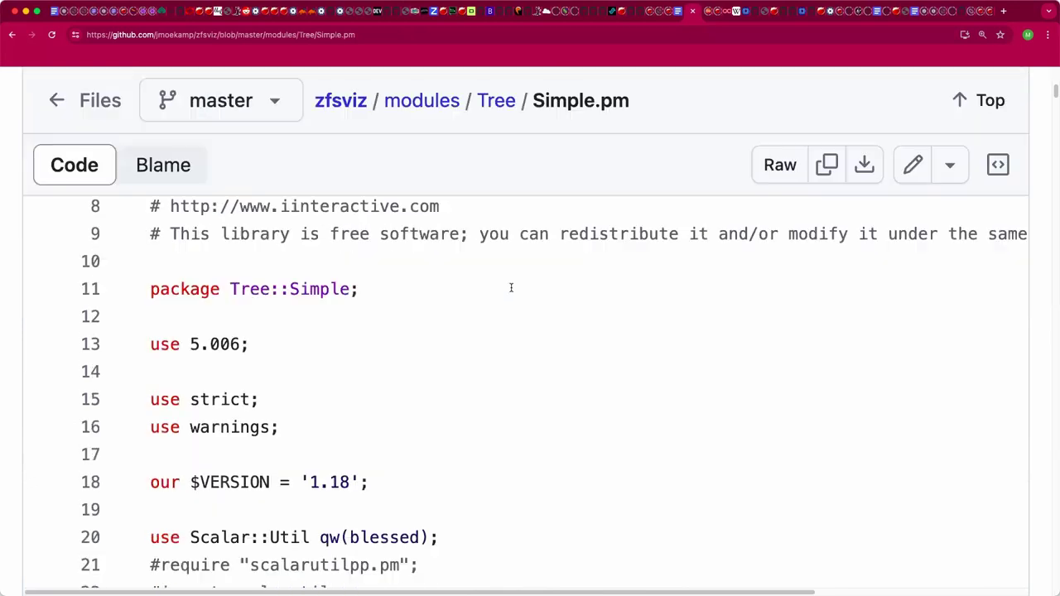
pyautogui.scroll(-3, 511, 288)
pyautogui.scroll(-7, 511, 288)
pyautogui.scroll(-5, 511, 288)
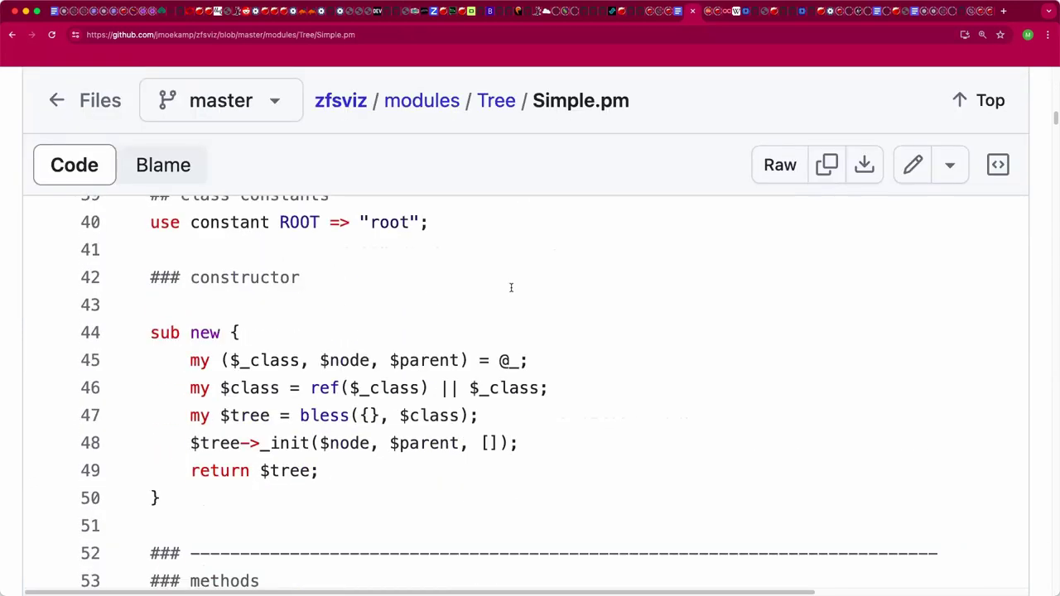
pyautogui.scroll(-5, 511, 287)
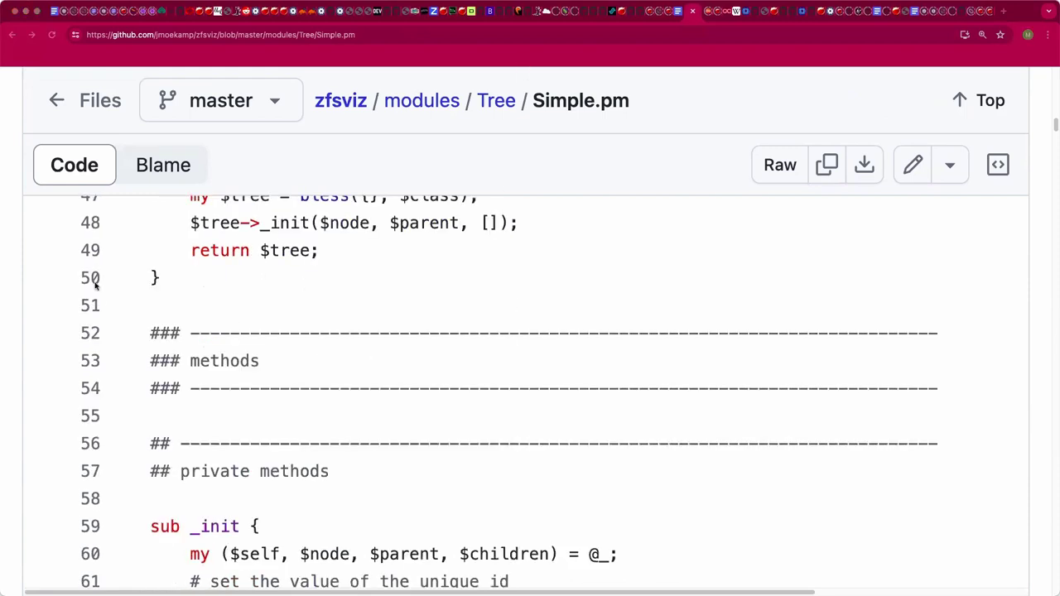
pyautogui.click(245, 270)
# Return to the notes document, remove the empty line below the zfsviz URL and end "Multi-master cluster support" with a period.
pyautogui.hotkey('ctrl', 'shift', 'Tab')
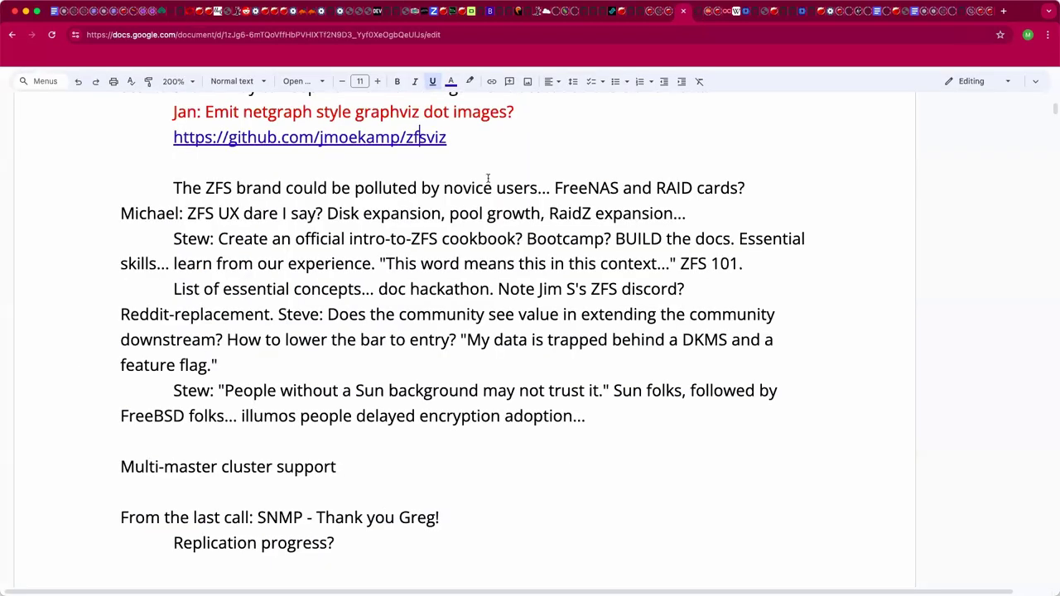
pyautogui.click(477, 166)
pyautogui.press('BackSpace')
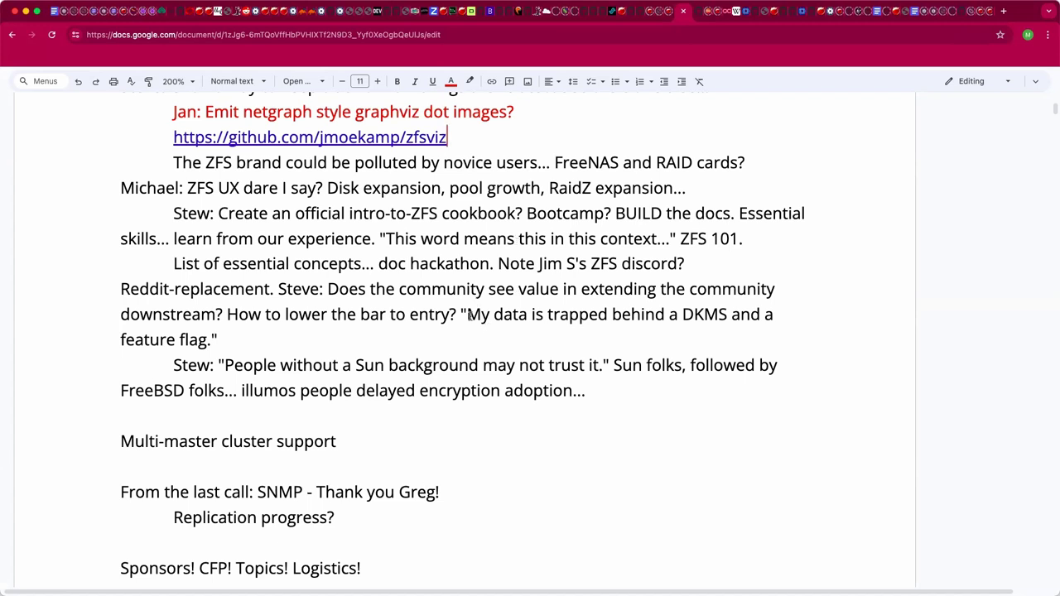
pyautogui.click(418, 437)
pyautogui.write('.')
# Examine the height, width and child-insertion subroutines in the Simple.pm source, and go back to the notes document.
pyautogui.hotkey('ctrl', 'Tab')
pyautogui.scroll(-10, 409, 314)
pyautogui.scroll(-20, 410, 317)
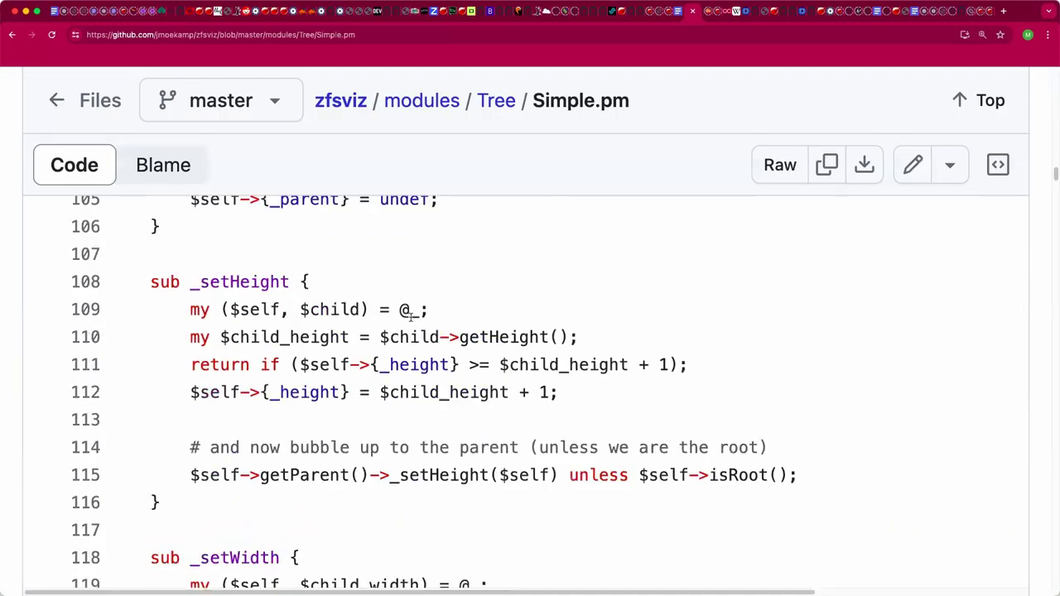
pyautogui.scroll(-12, 410, 317)
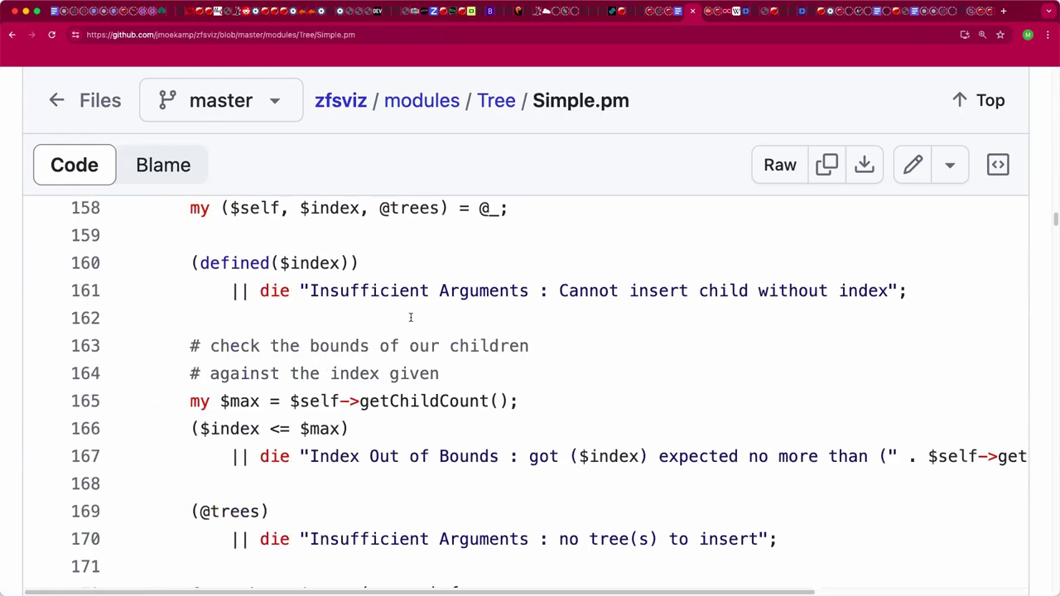
pyautogui.hotkey('ctrl', 'shift', 'Tab')
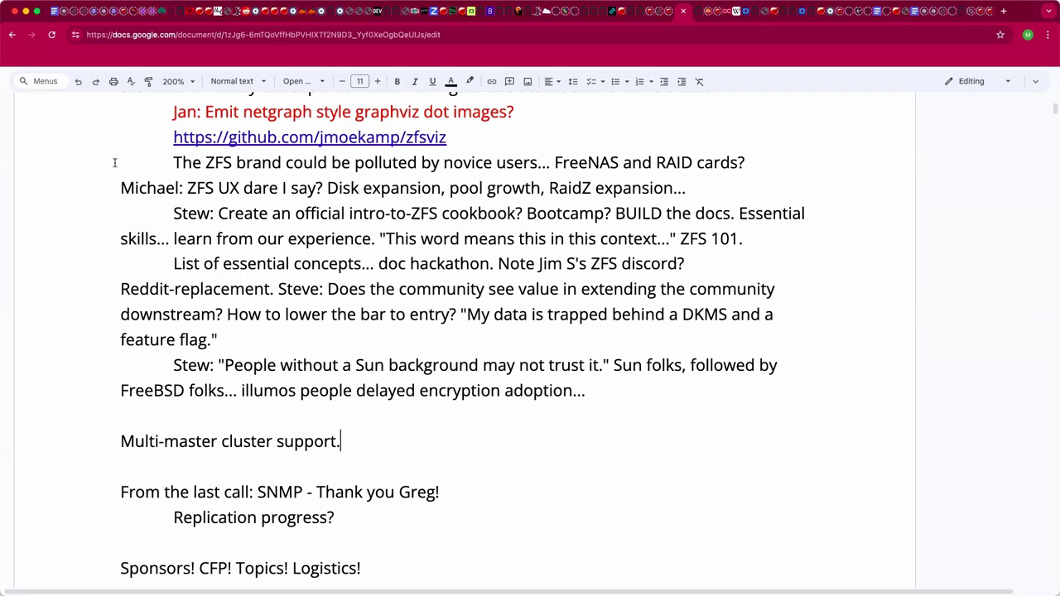
pyautogui.moveTo(115, 162); pyautogui.dragTo(585, 405)
pyautogui.click(556, 425)
pyautogui.click(521, 440)
pyautogui.write('Jan:')
pyautogui.press('BackSpace')
pyautogui.press('BackSpace')
pyautogui.press('BackSpace')
pyautogui.press('BackSpace')
pyautogui.press('BackSpace')
# Append ":) Would be nice to have a streaming send mode." to the multi-master cluster line, accepting the suggested grammar correction.
pyautogui.write(':')
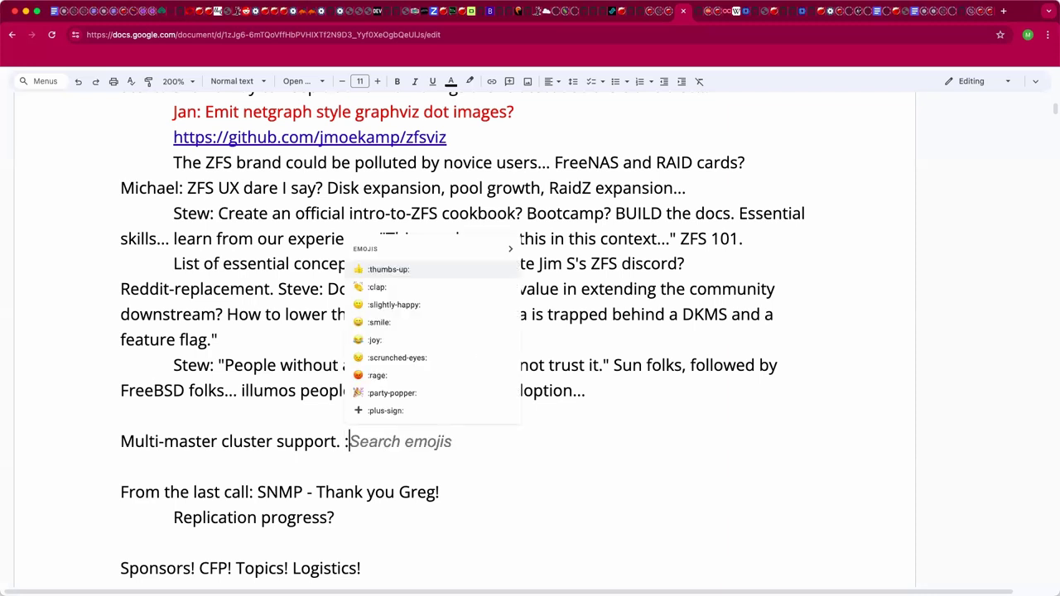
pyautogui.write(') Would ')
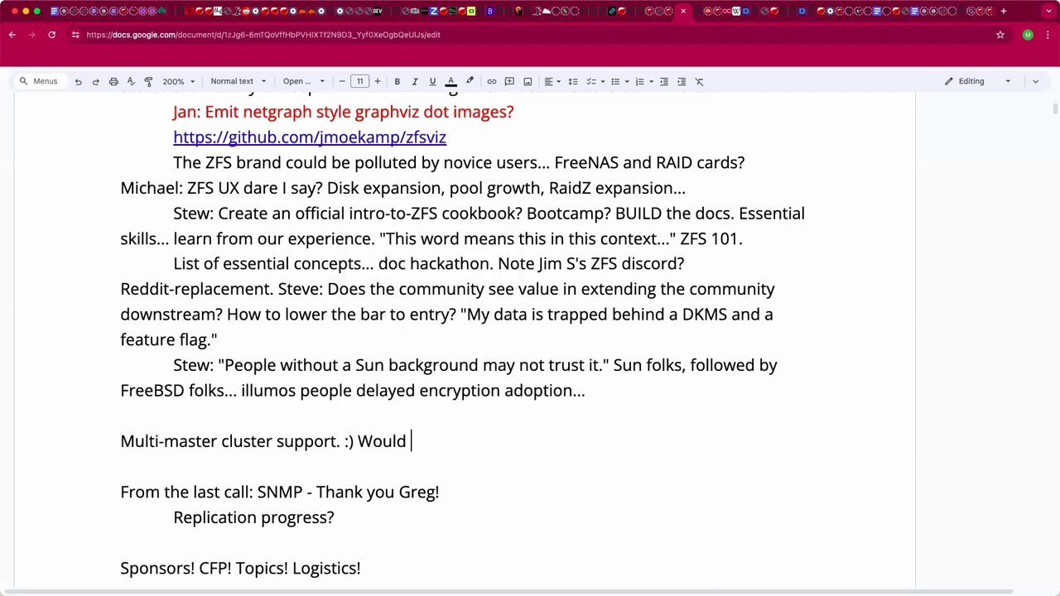
pyautogui.write('be nice to a streaming send mode.')
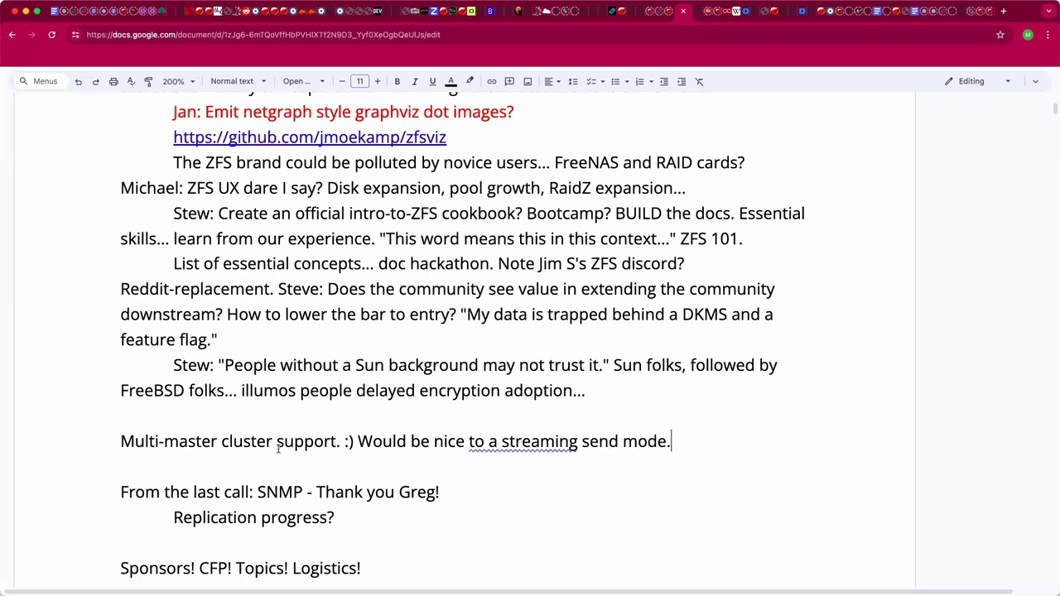
pyautogui.click(481, 443)
pyautogui.click(528, 421)
# Add the indented line 'SNIA: "Continuous Data Protection" CDP' under the multi-master cluster topic, followed by an empty line.
pyautogui.click(121, 465)
pyautogui.press('Tab')
pyautogui.write('SNIA: ')
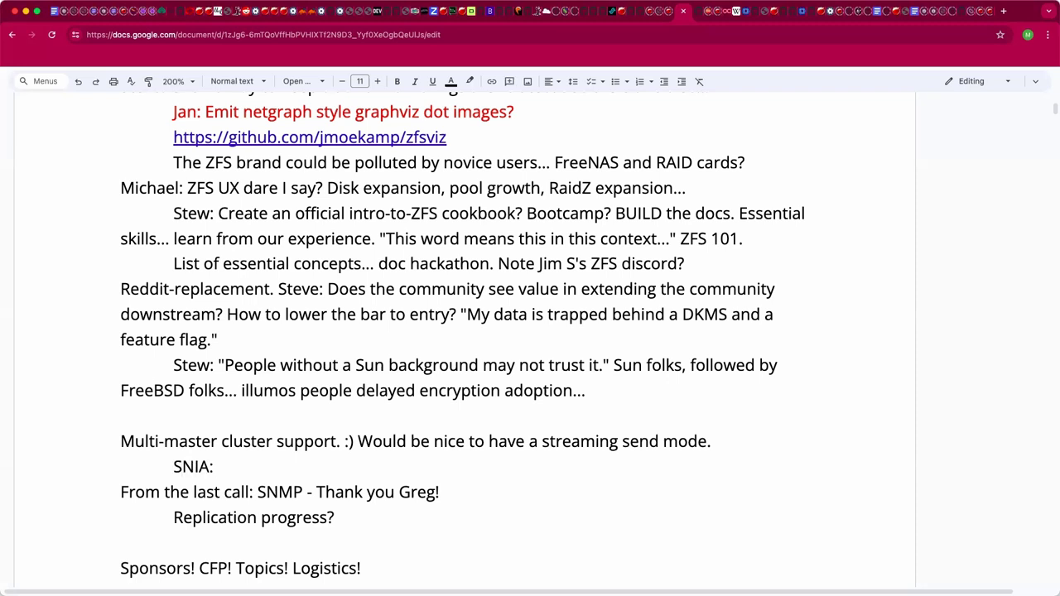
pyautogui.write('"Continua')
pyautogui.press('BackSpace')
pyautogui.write('ous Data Proe')
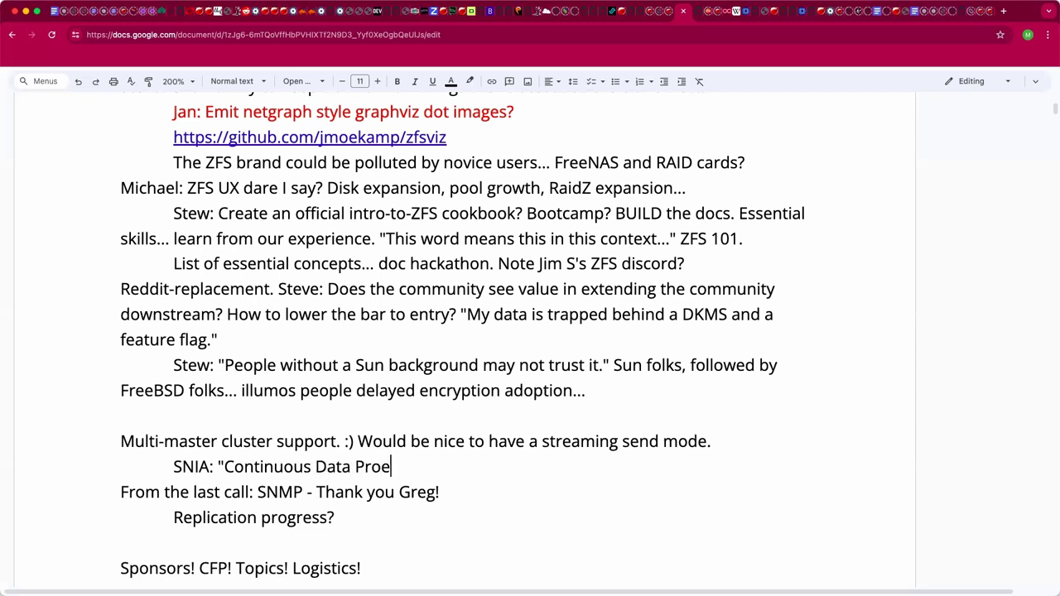
pyautogui.press('BackSpace')
pyautogui.write('tection"')
pyautogui.write(' DCP')
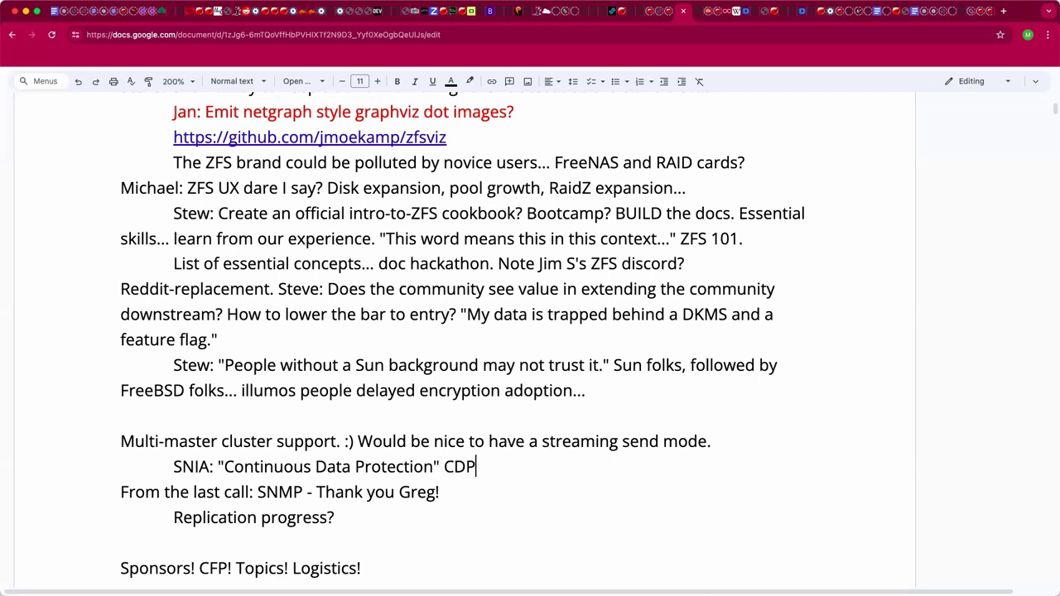
pyautogui.press('Return')
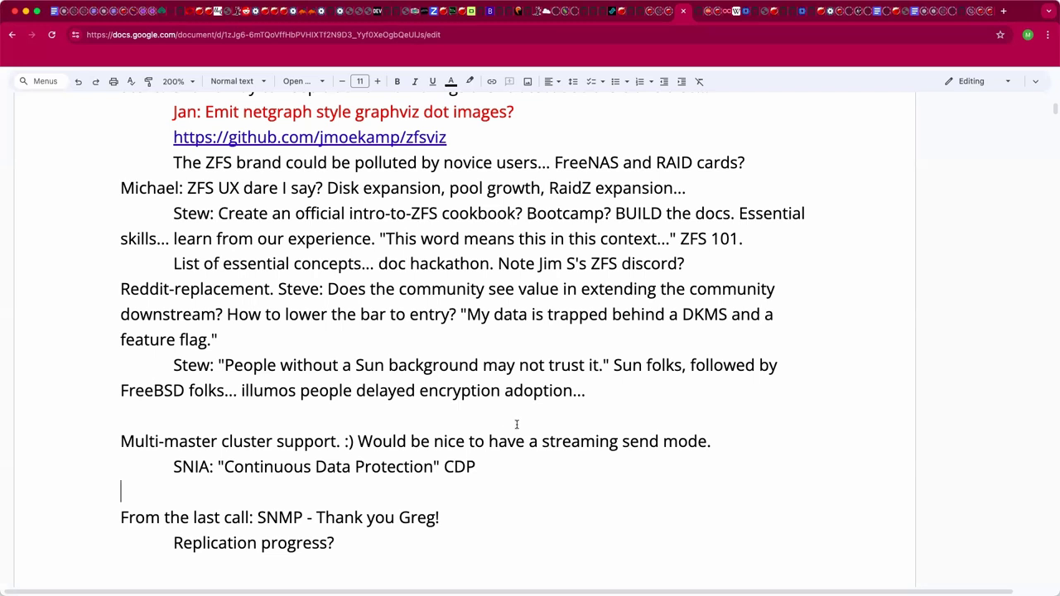
# Add the indented note "Can you make this complex task easy? Probably not..." below the SNIA line.
pyautogui.click(554, 469)
pyautogui.press('Return')
pyautogui.press('Tab')
pyautogui.write('Can you make this d')
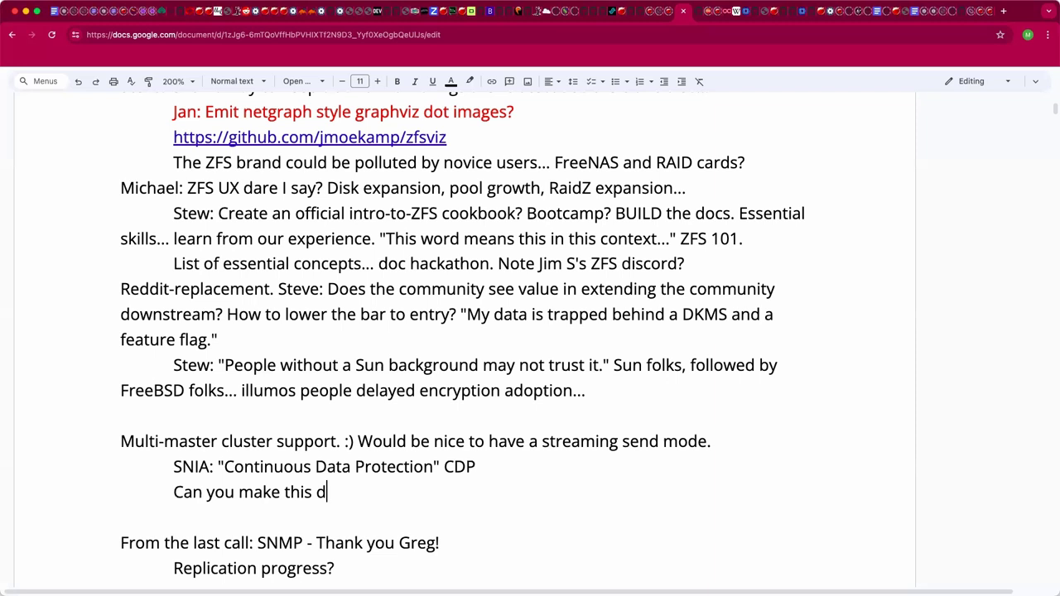
pyautogui.press('BackSpace')
pyautogui.write('complex task easy? Probably not...')
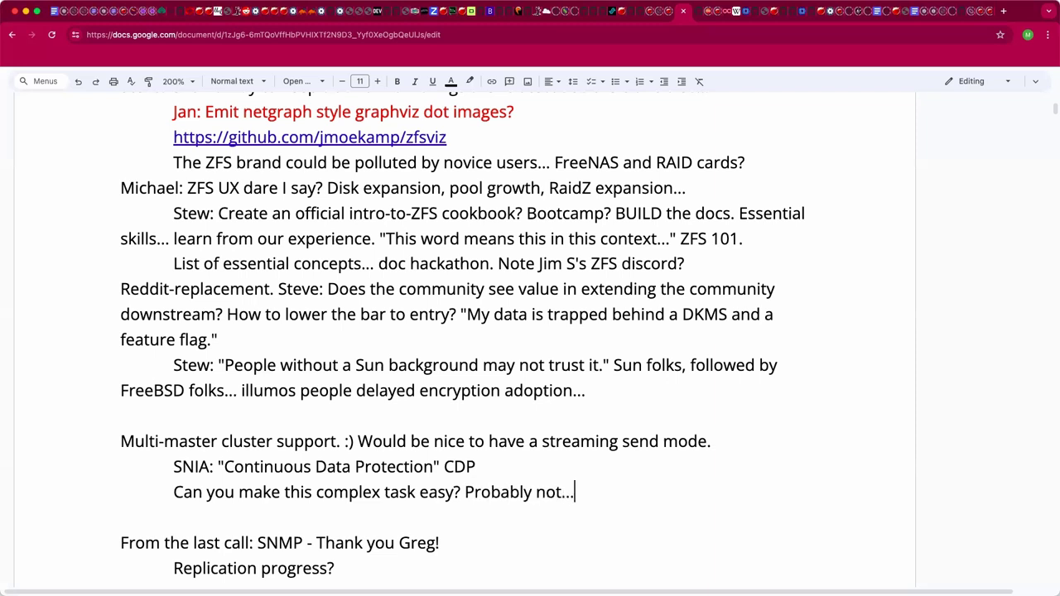
pyautogui.click(340, 441)
pyautogui.press('super+shift+Left')
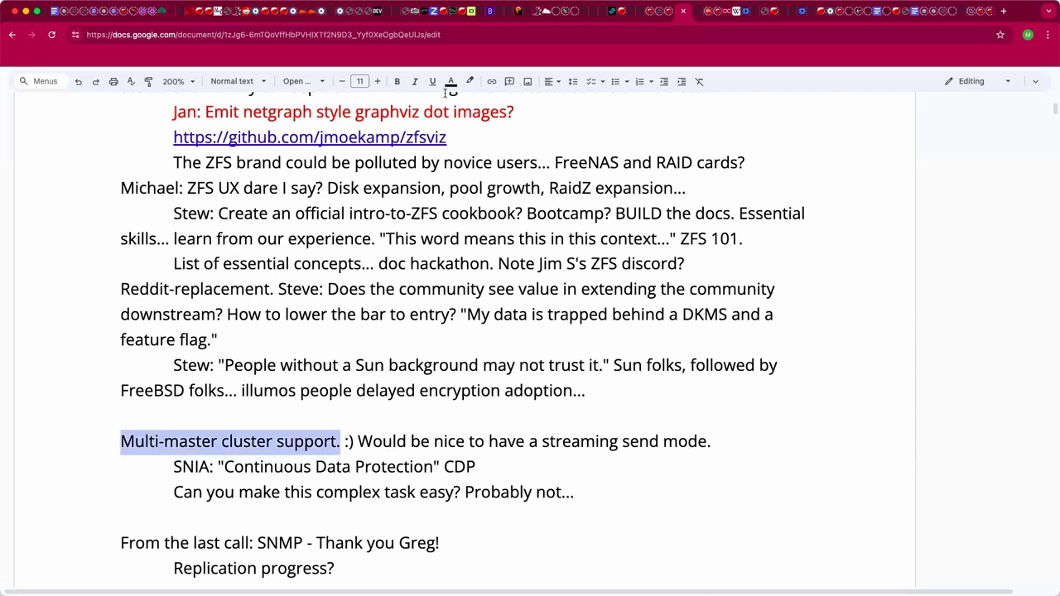
pyautogui.click(264, 85)
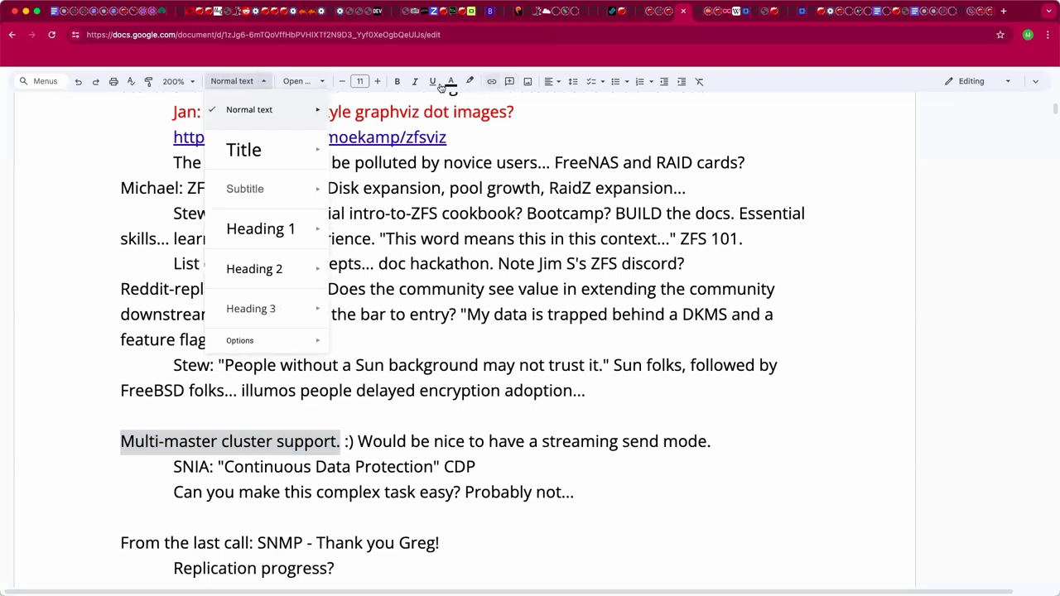
pyautogui.click(890, 83)
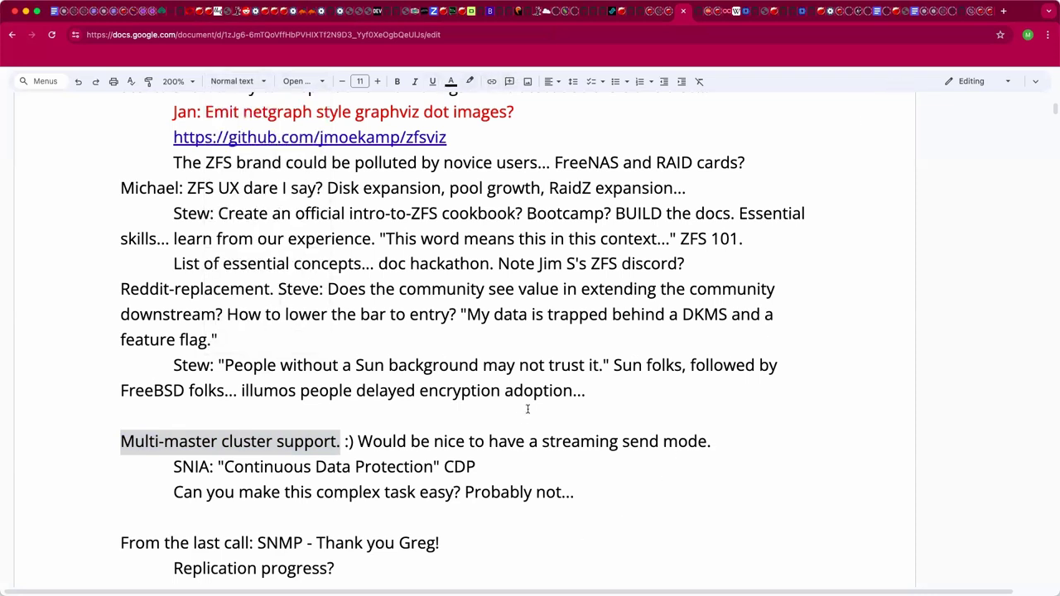
pyautogui.click(371, 441)
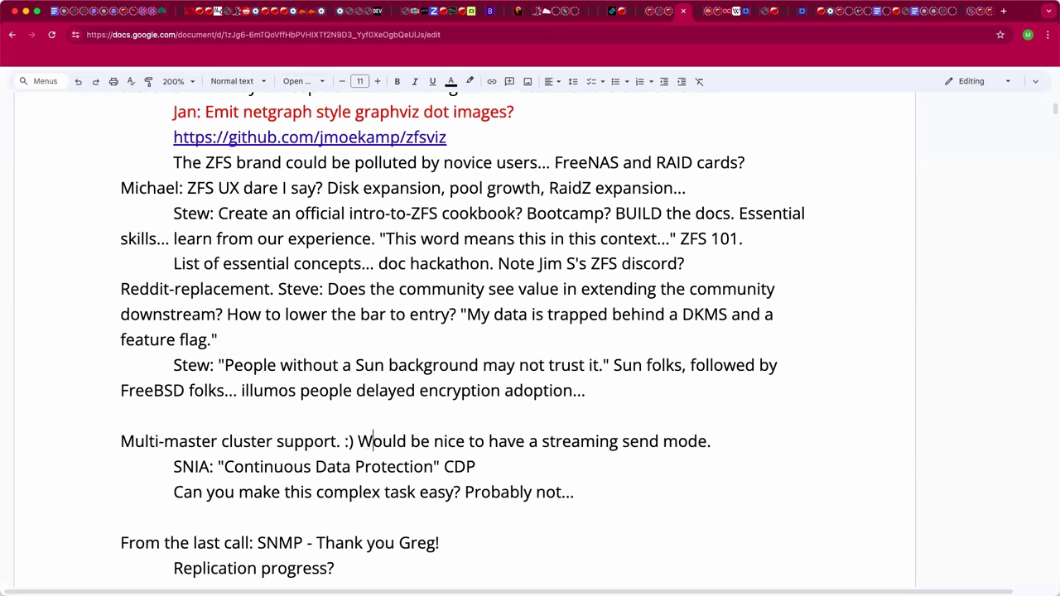
# Add the indented note "We don't send changes asynchronously." below the complex-task question.
pyautogui.scroll(-5, 477, 360)
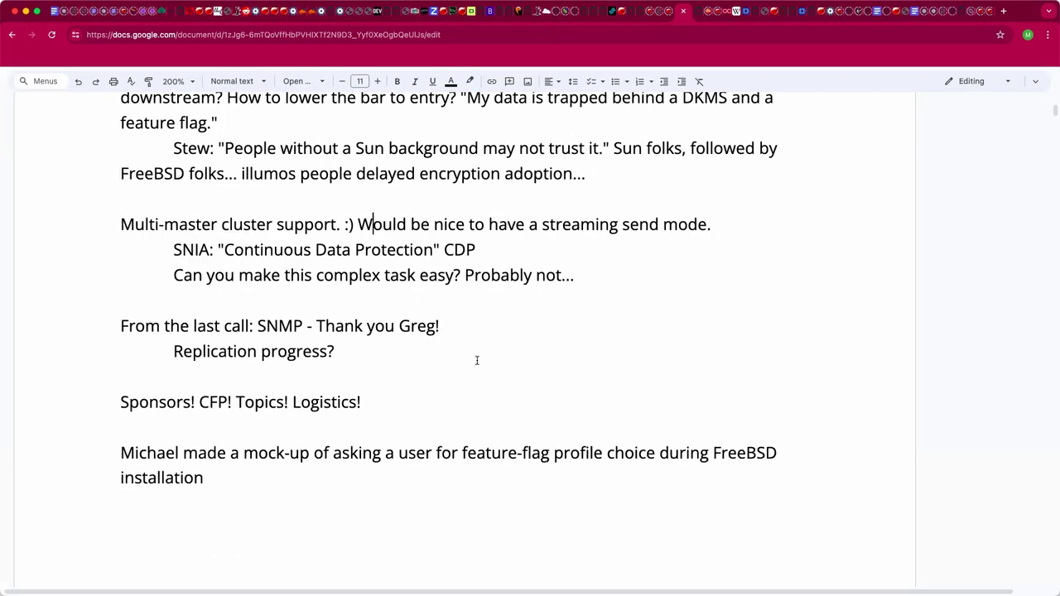
pyautogui.scroll(-3, 477, 360)
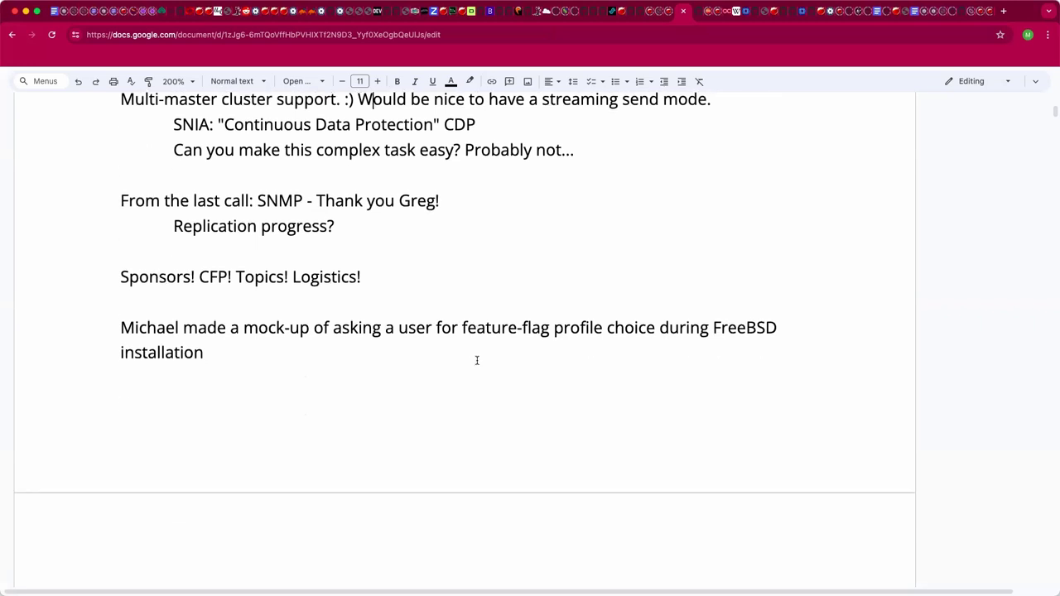
pyautogui.scroll(1, 477, 361)
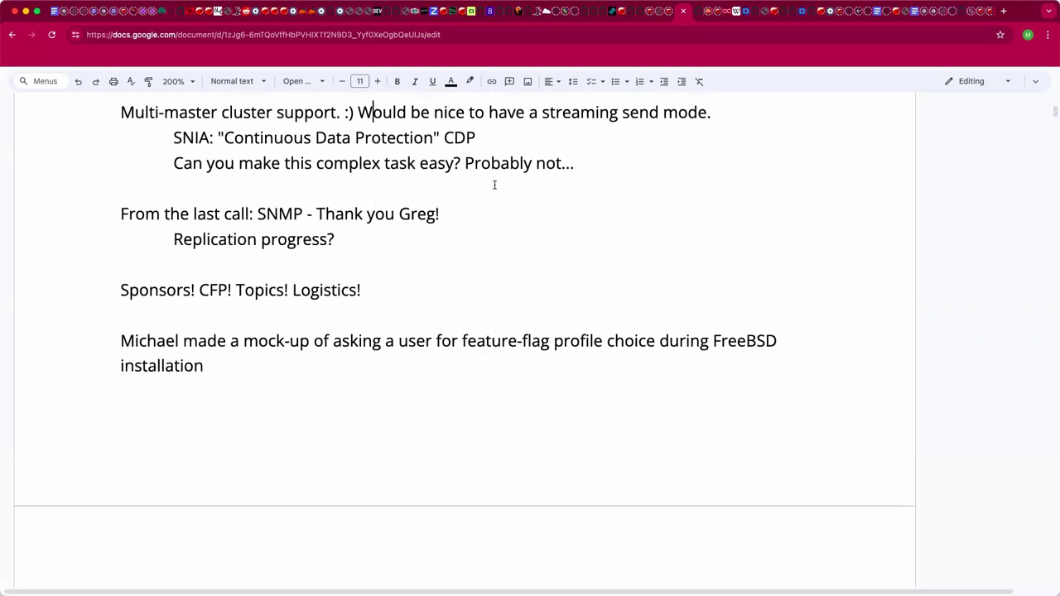
pyautogui.click(632, 164)
pyautogui.press('Return')
pyautogui.write("We don't ")
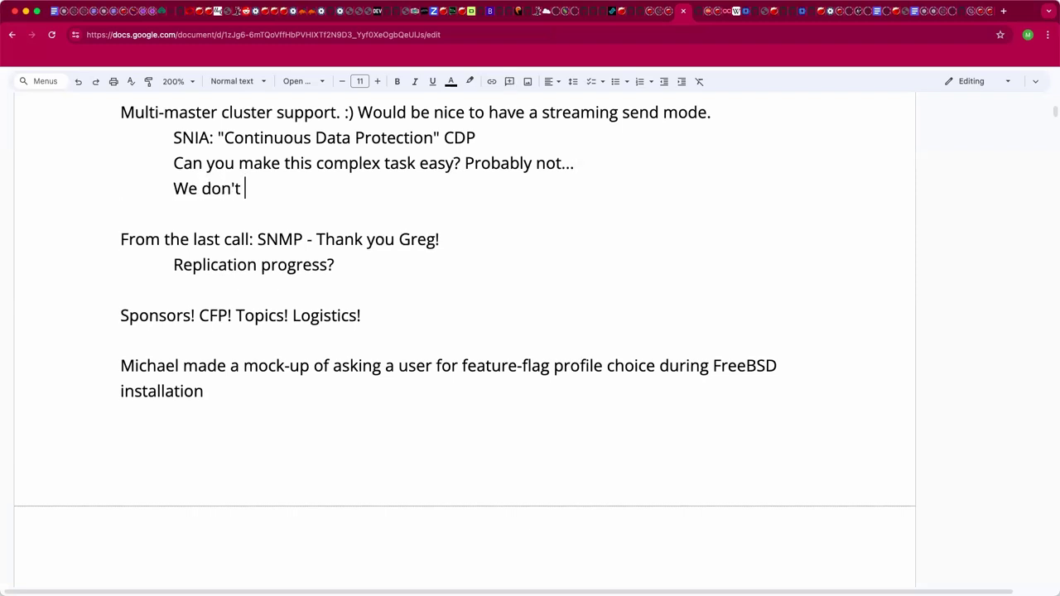
pyautogui.write('send changes ayn')
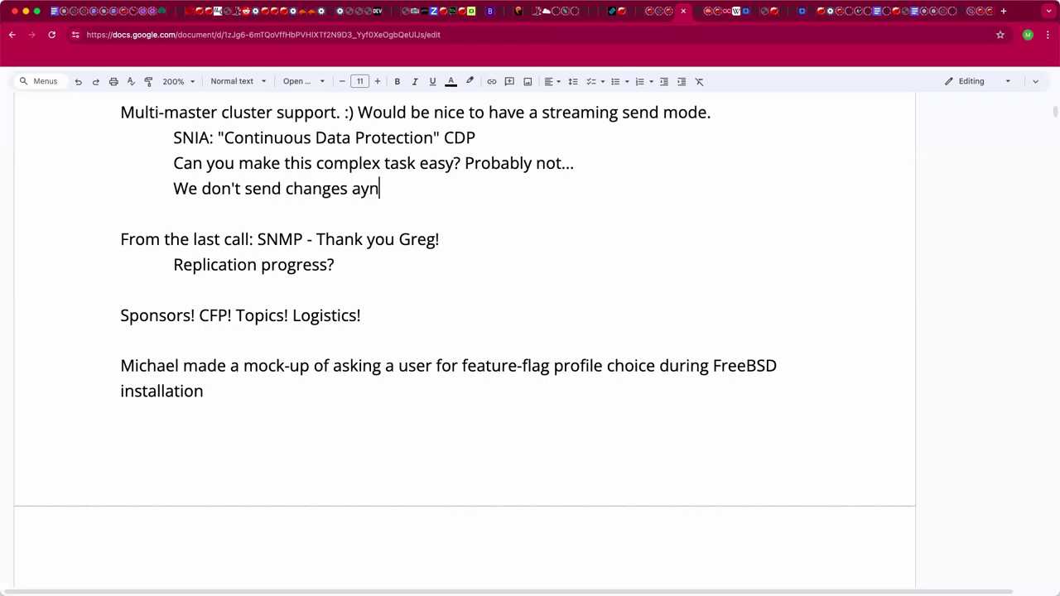
pyautogui.press('BackSpace')
pyautogui.press('BackSpace')
pyautogui.write('synchron')
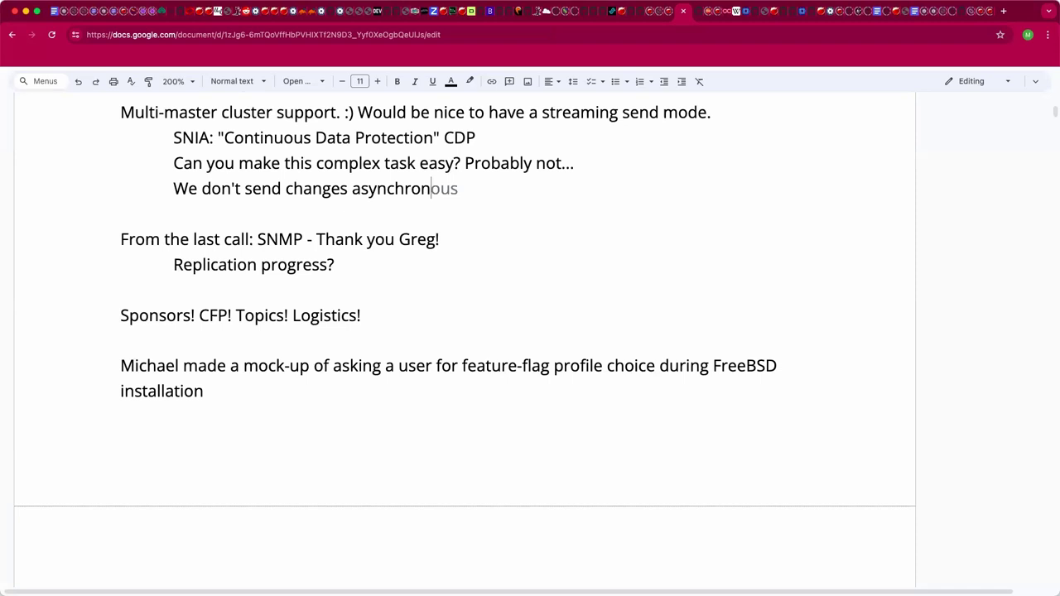
pyautogui.write('ously.')
pyautogui.press('BackSpace')
# Append the remark "(Never sure if it's a thing)" after CDP on the SNIA line.
pyautogui.press('Up')
pyautogui.press('Up')
pyautogui.write('(Never suff')
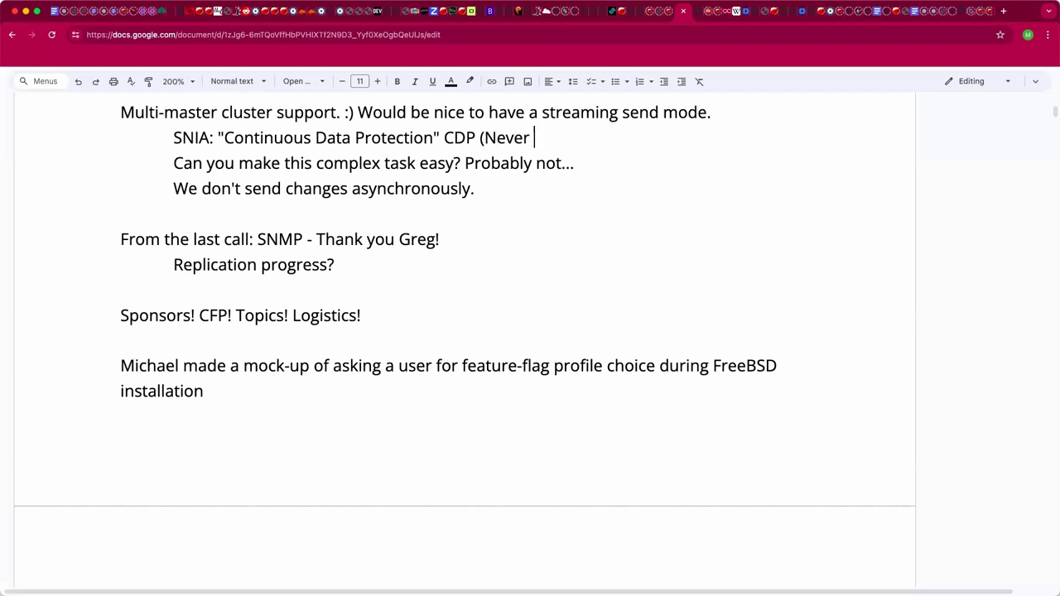
pyautogui.press('BackSpace')
pyautogui.press('BackSpace')
pyautogui.write("re if it's a thing)")
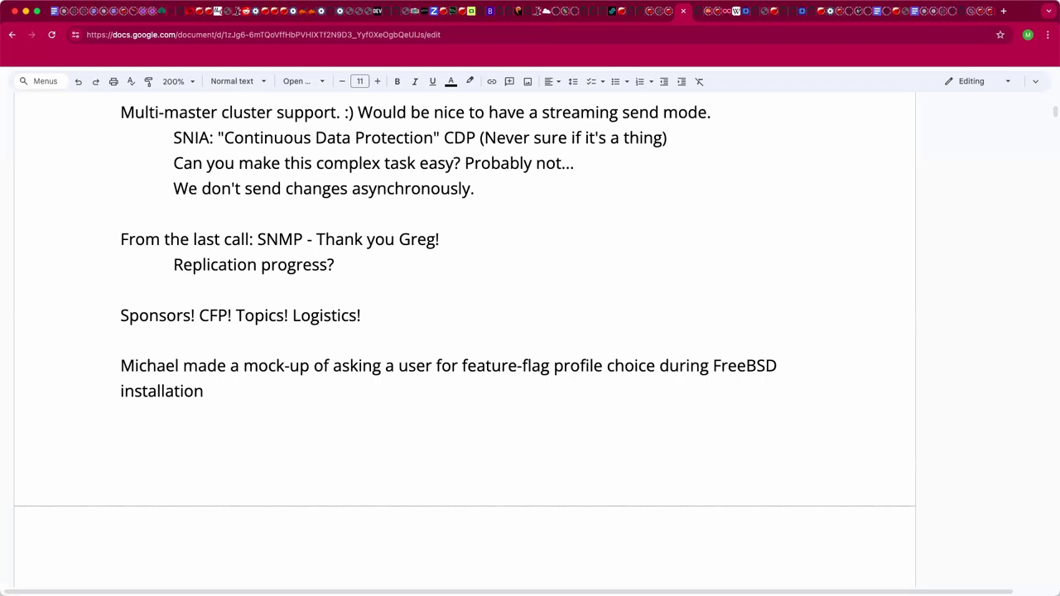
# Add the indented note "Avoid human time scale interruptions." on the empty line above the SNMP topic.
pyautogui.press('Down')
pyautogui.press('Down')
pyautogui.press('Down')
pyautogui.press('Tab')
pyautogui.write('Avoid human time scale')
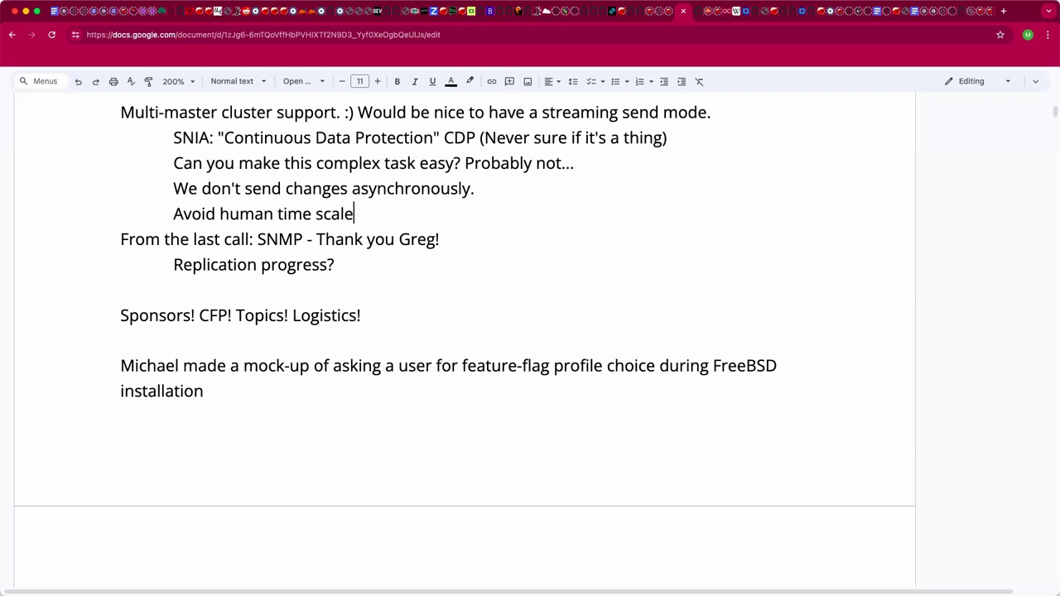
pyautogui.write(' interruptions.')
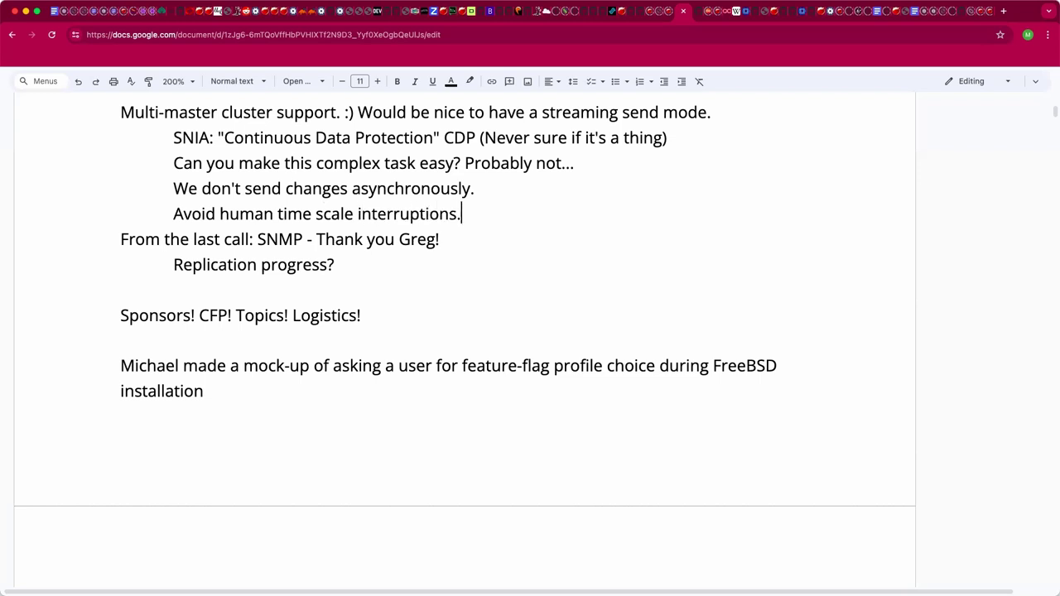
# Add the indented note "Like the PostgreSQL write ahead logging..." below the human time scale line.
pyautogui.press('Return')
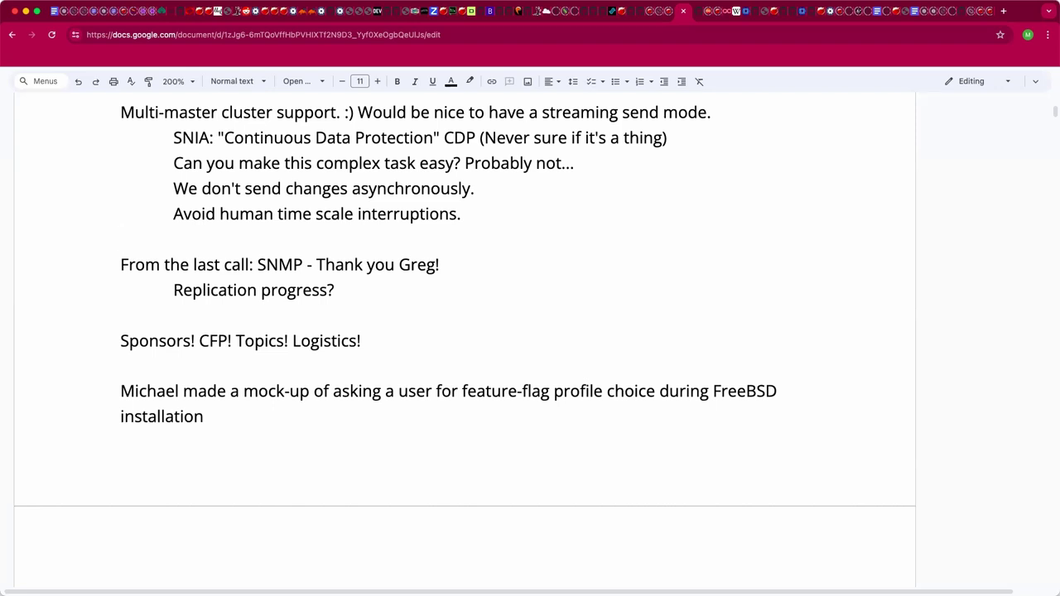
pyautogui.press('Tab')
pyautogui.write('Like the Po')
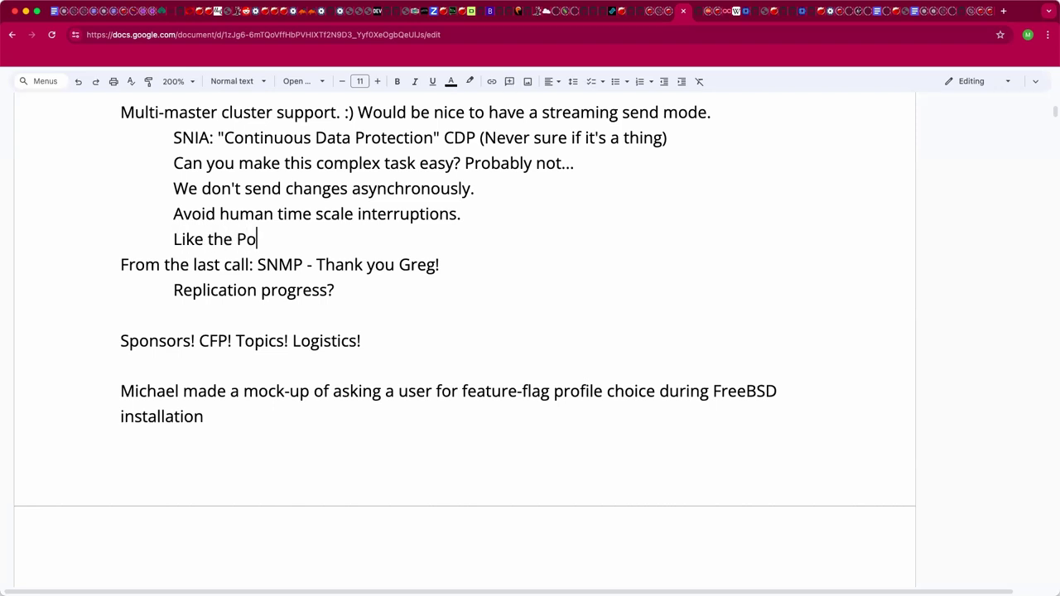
pyautogui.write('stgreSQL write ahead logging...')
pyautogui.press('Return')
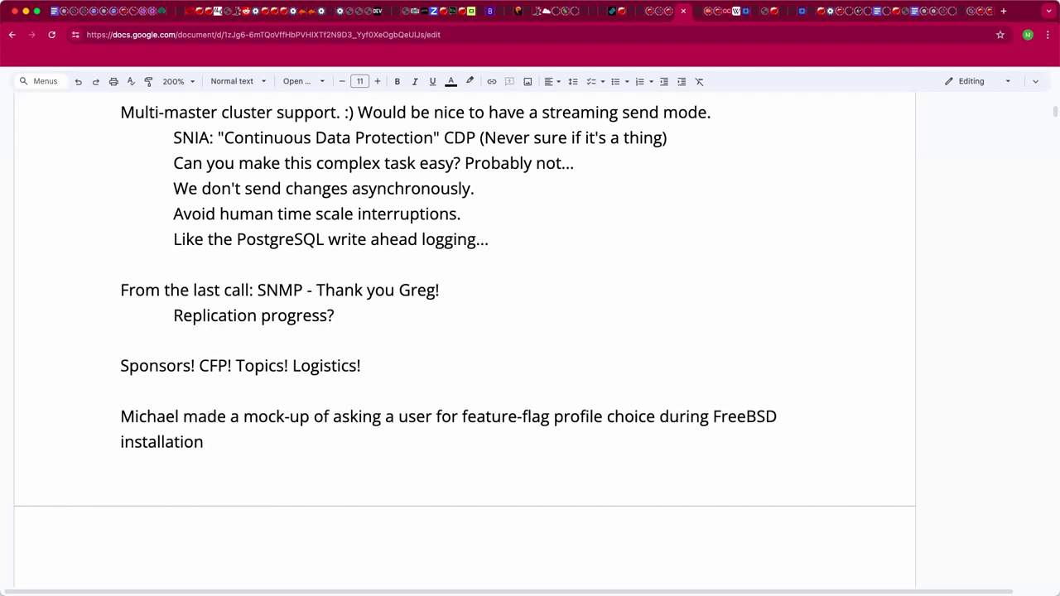
# Change "logging" to "log/journal" in the PostgreSQL write ahead note.
pyautogui.click(478, 240)
pyautogui.press('BackSpace')
pyautogui.press('BackSpace')
pyautogui.press('BackSpace')
pyautogui.press('BackSpace')
pyautogui.write('/hou')
pyautogui.press('BackSpace')
pyautogui.press('BackSpace')
pyautogui.press('BackSpace')
pyautogui.write('jour')
pyautogui.write('nal')
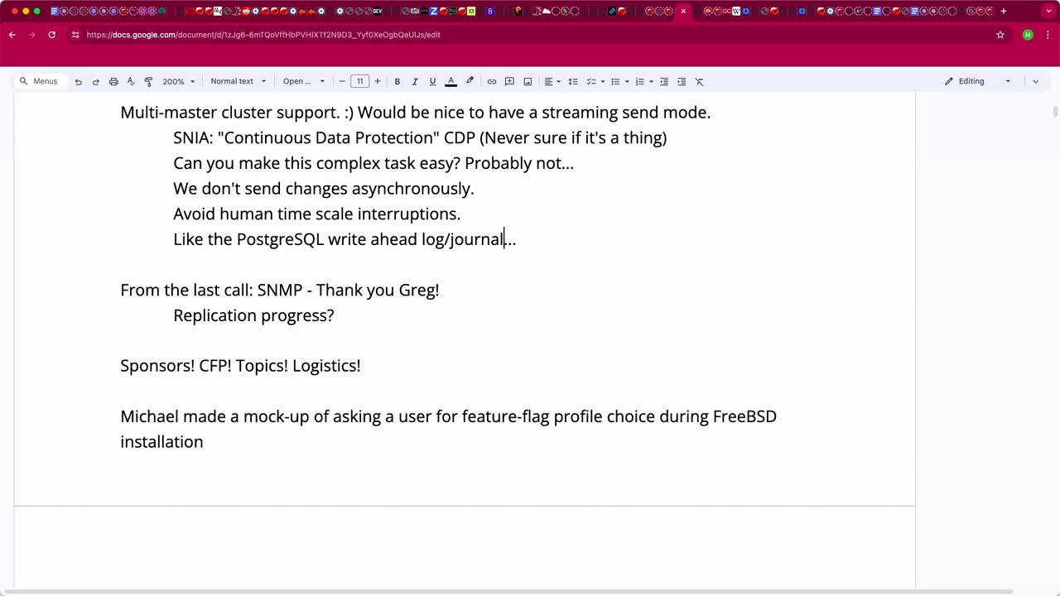
# Delete the "Sponsors! CFP! Topics! Logistics!" line together with its extra blank line.
pyautogui.click(439, 290)
pyautogui.click(335, 316)
pyautogui.doubleClick(399, 334)
pyautogui.press('Down')
pyautogui.hotkey('shift', 'Down')
pyautogui.press('BackSpace')
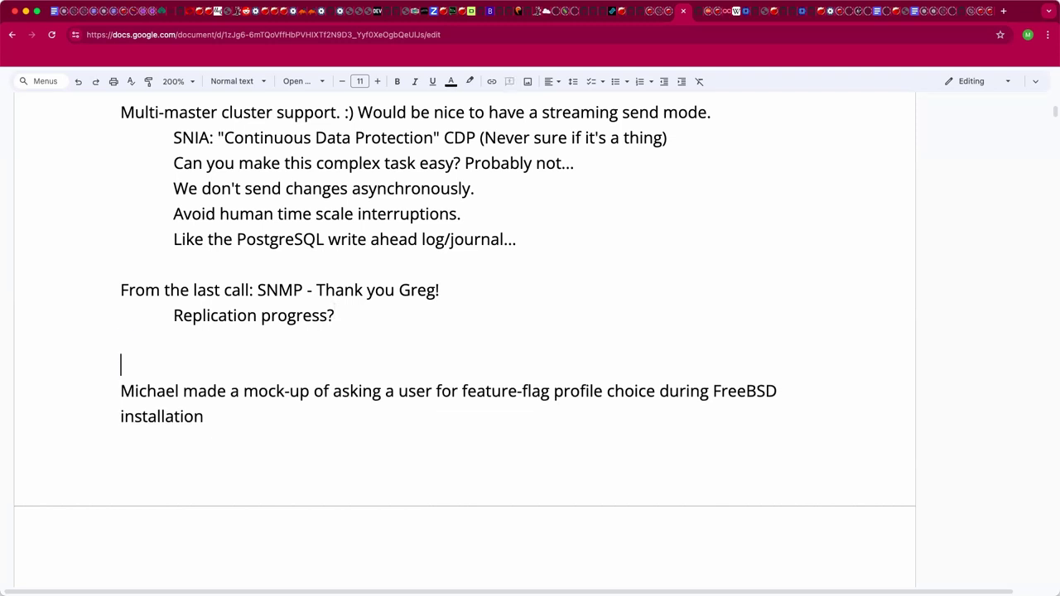
pyautogui.press('BackSpace')
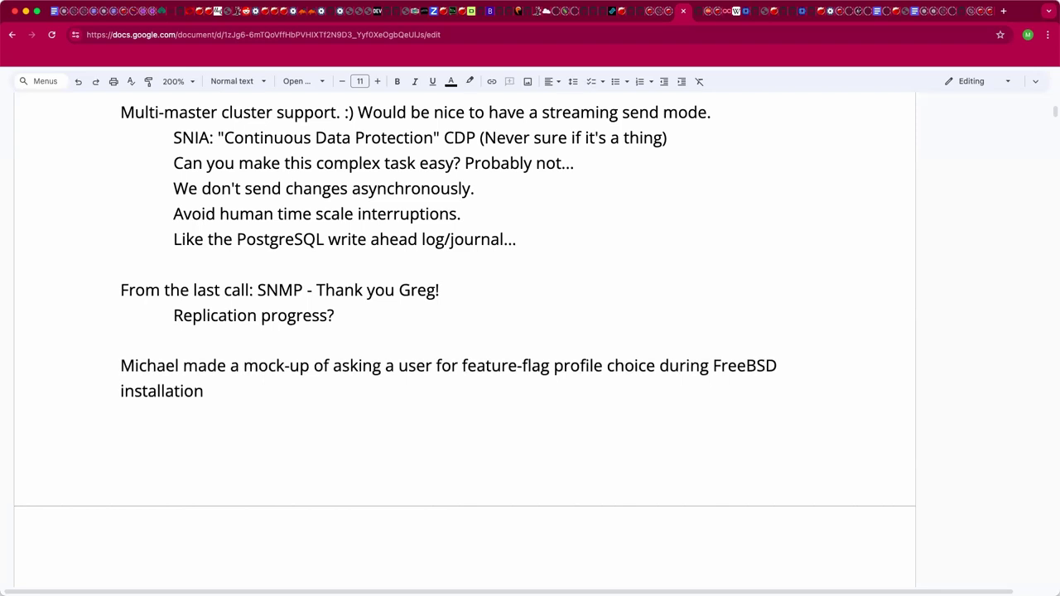
# Append ". Q: Does Debian have finer-grained feature flag groups." to the item about the FreeBSD installation mock-up.
pyautogui.press('Down')
pyautogui.press('Down')
pyautogui.press('Down')
pyautogui.click(352, 385)
pyautogui.write('. Q: Does F')
pyautogui.press('BackSpace')
pyautogui.write('Debian have finer-grained ')
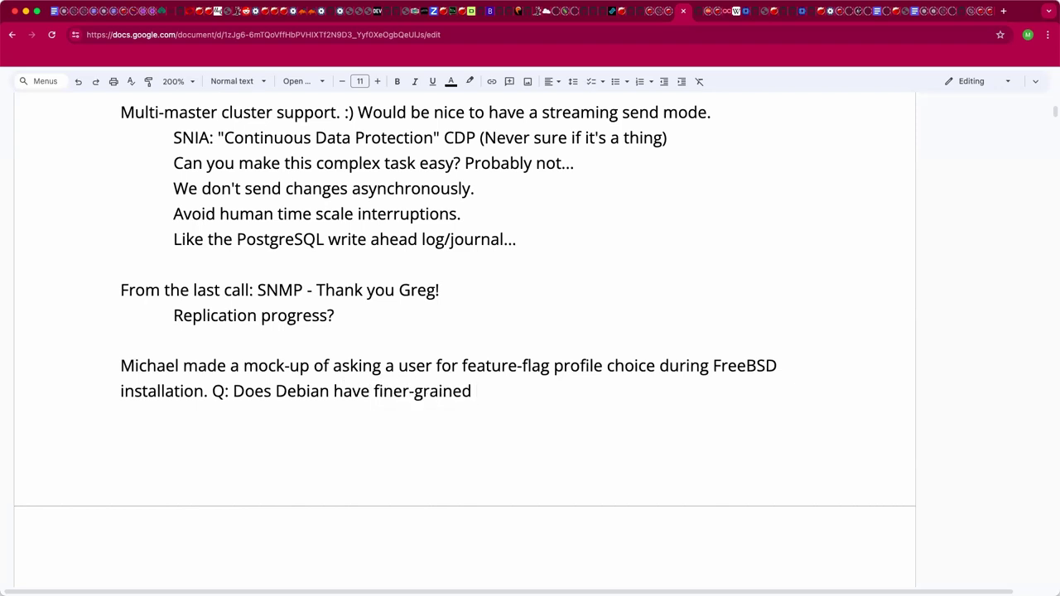
pyautogui.write('feature flag gropu')
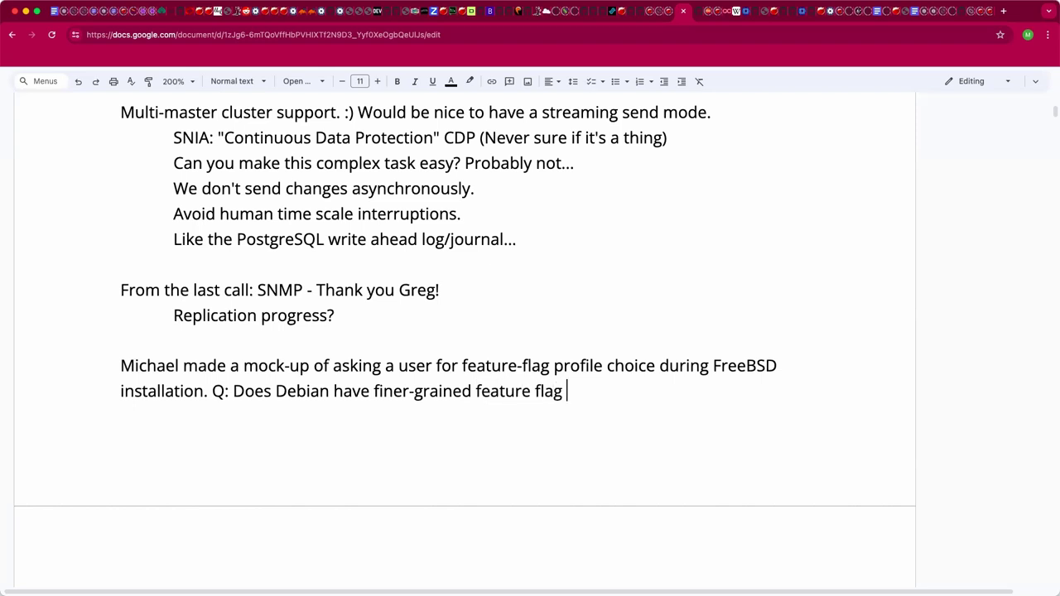
pyautogui.press('BackSpace')
pyautogui.press('BackSpace')
pyautogui.press('BackSpace')
pyautogui.write('ou')
pyautogui.press('BackSpace')
pyautogui.press('BackSpace')
pyautogui.press('BackSpace')
pyautogui.write('roups.')
# Add a new paragraph with the speaker's first name and "Slowly working towards JSON access to everything for a web interface.".
pyautogui.press('Return')
pyautogui.press('Return')
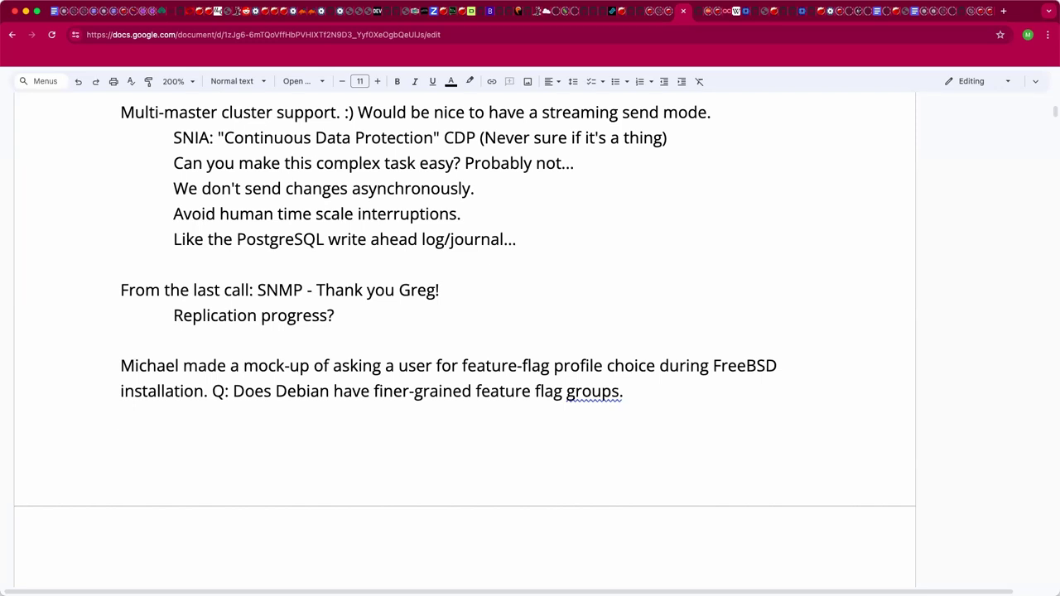
pyautogui.write('Andrew:')
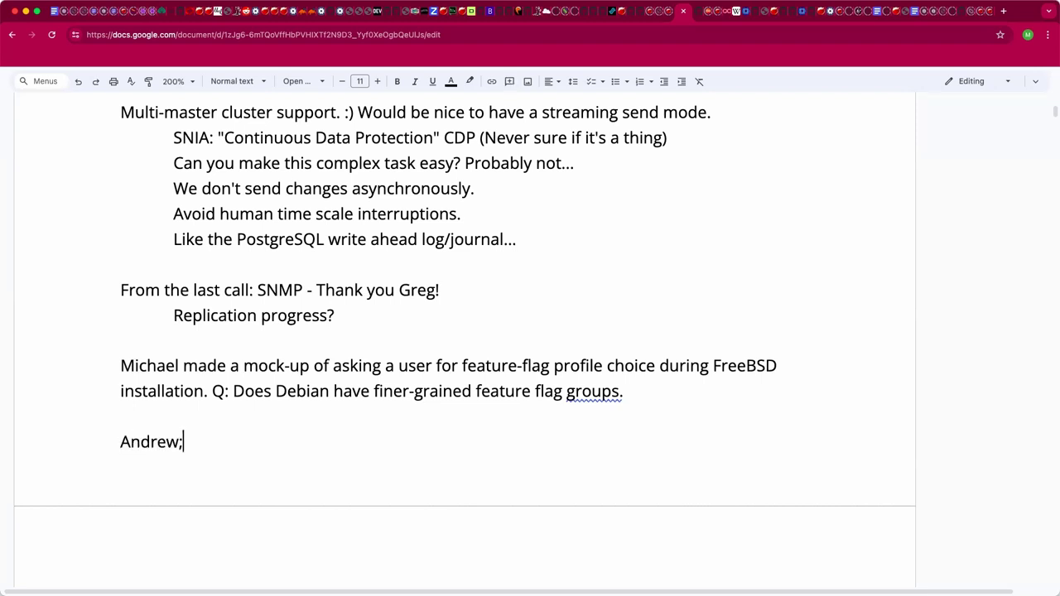
pyautogui.press('BackSpace')
pyautogui.write(':')
pyautogui.write('Slowly w')
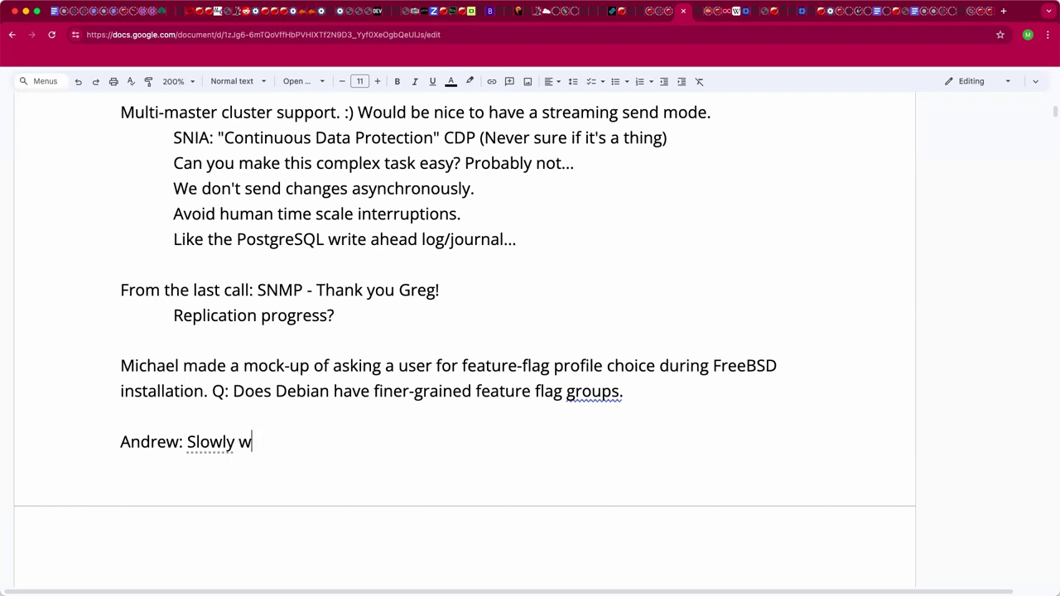
pyautogui.write('orking towards ')
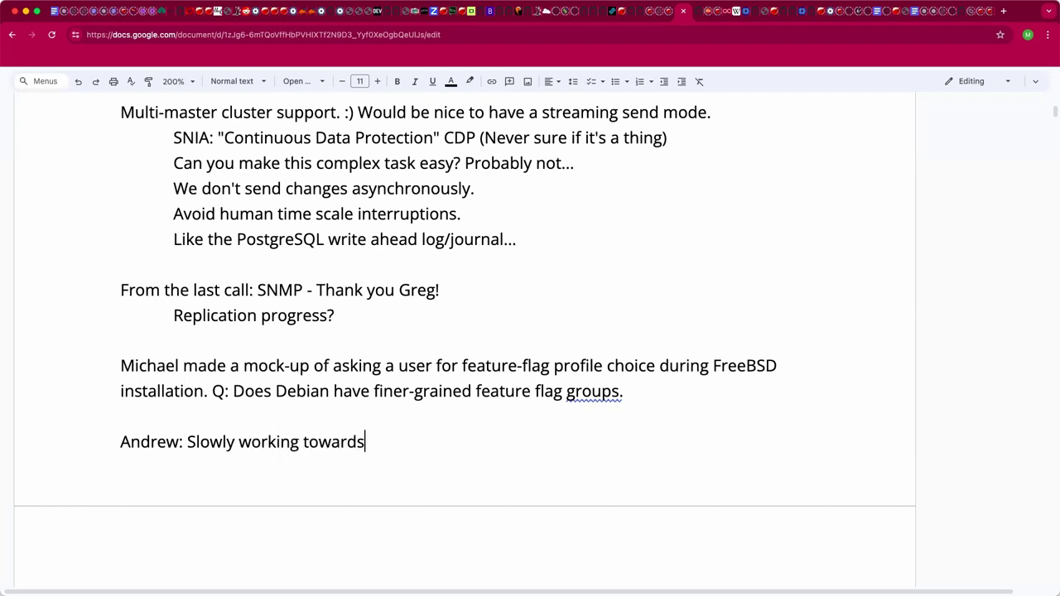
pyautogui.write('JSON access to everyt')
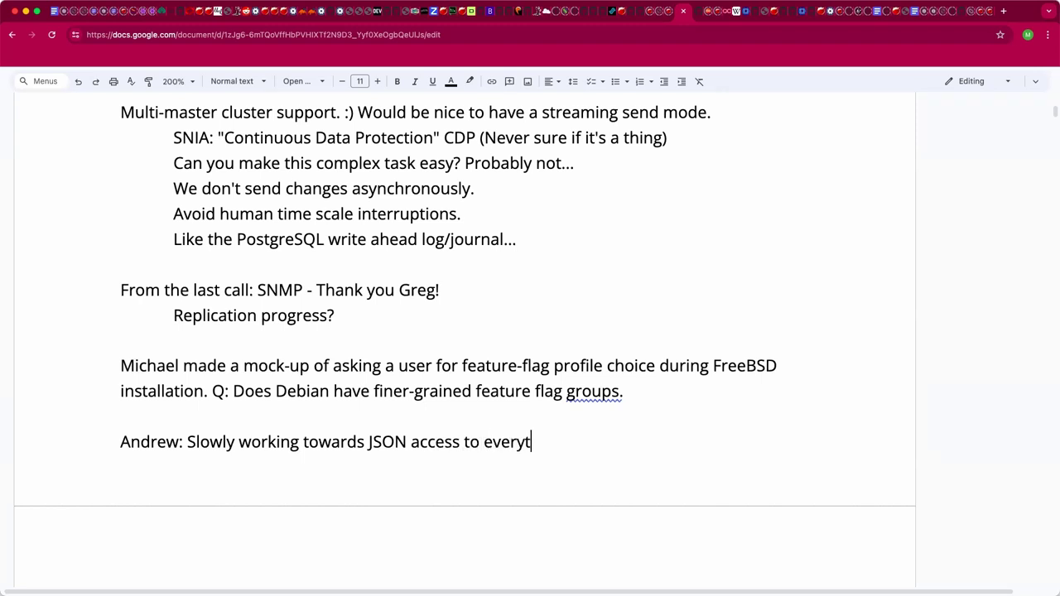
pyautogui.write('hing for a web inter')
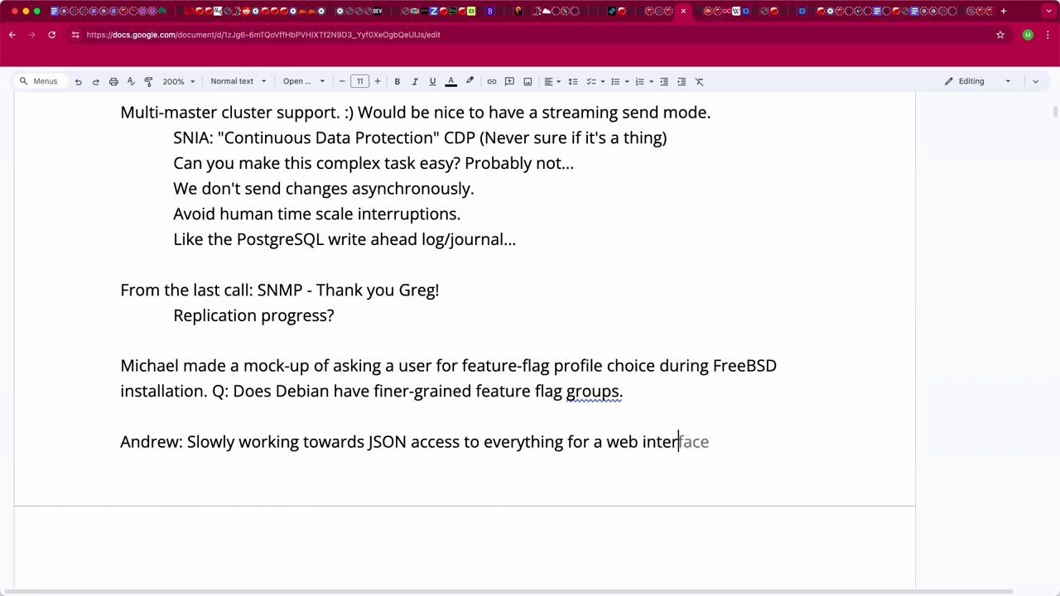
pyautogui.write('face.')
# Add speaker-attributed lines "For zpool status via /proc on Linux: Klara has a prototype from for a customer" and "For the cli: iirc iX is working on it".
pyautogui.press('super+Tab')
pyautogui.click(346, 478)
pyautogui.write('ALLAN:')
pyautogui.press('BackSpace')
pyautogui.press('BackSpace')
pyautogui.press('BackSpace')
pyautogui.press('BackSpace')
pyautogui.press('BackSpace')
pyautogui.write('llan JU')
pyautogui.press('BackSpace')
pyautogui.write('ude: For zpool status via /proc on Linux: Klara has a prototype from for a customer')
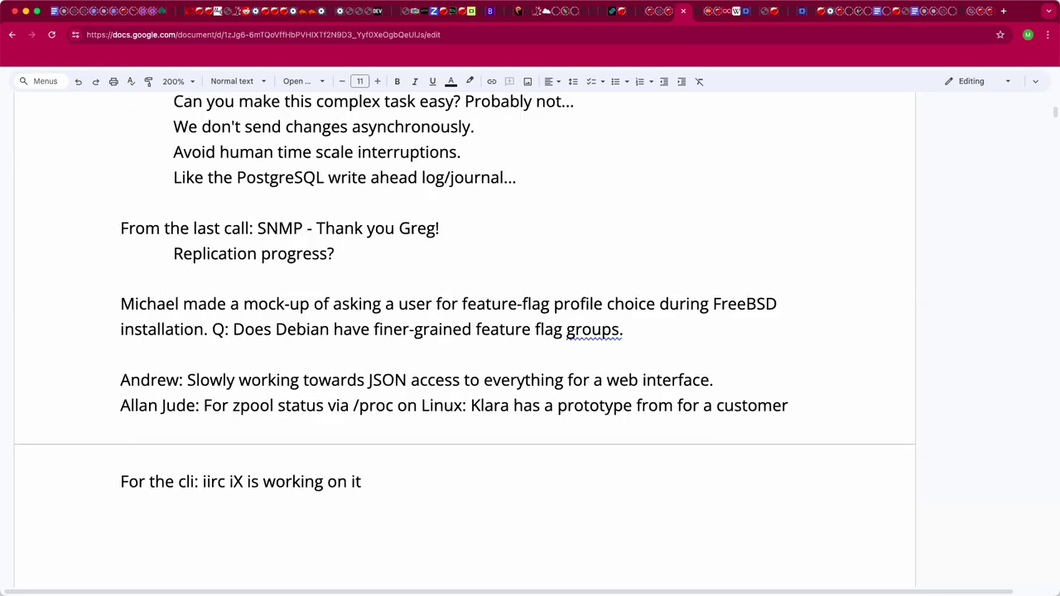
# Remove the surplus blank lines around "For the cli: iirc iX is working on it" so it directly follows the zpool status line.
pyautogui.scroll(-1, 463, 323)
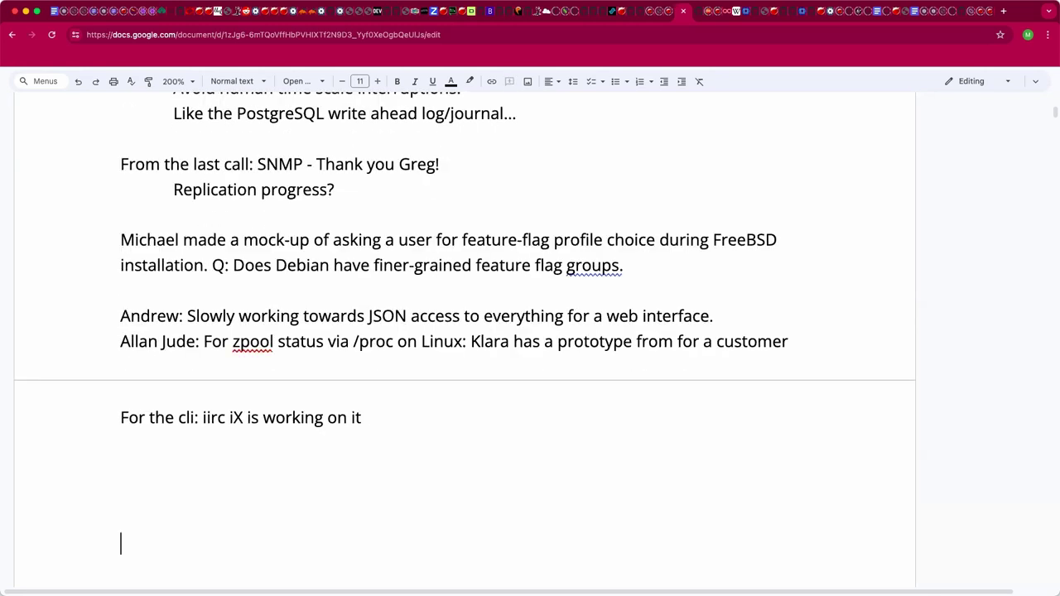
pyautogui.press('BackSpace')
pyautogui.press('BackSpace')
pyautogui.click(308, 400)
pyautogui.press('BackSpace')
pyautogui.press('BackSpace')
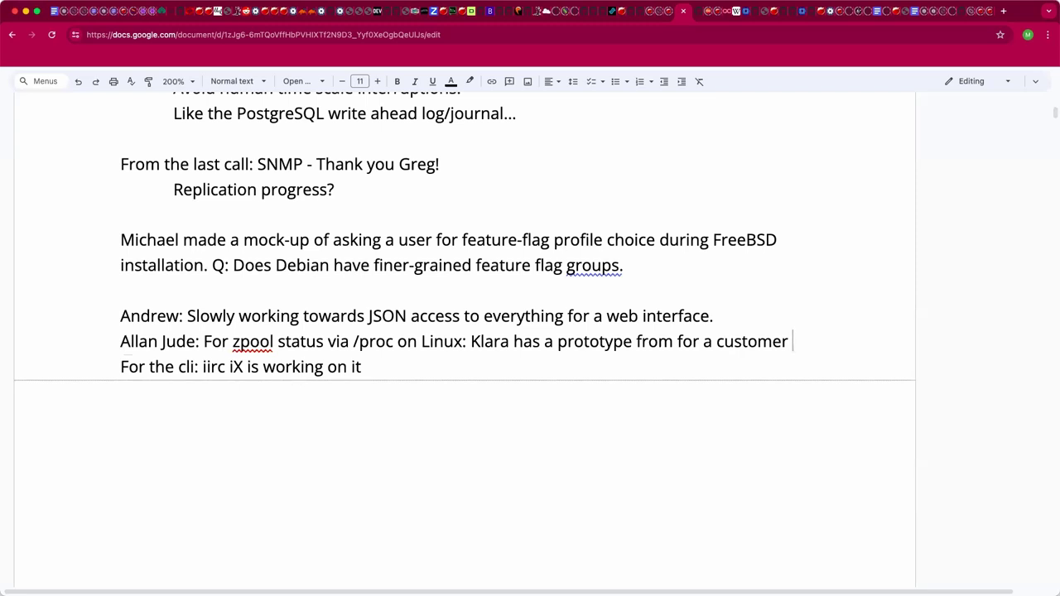
# Indent the zpool status note and join the "For the cli" line onto its end.
pyautogui.click(120, 341)
pyautogui.press('Tab')
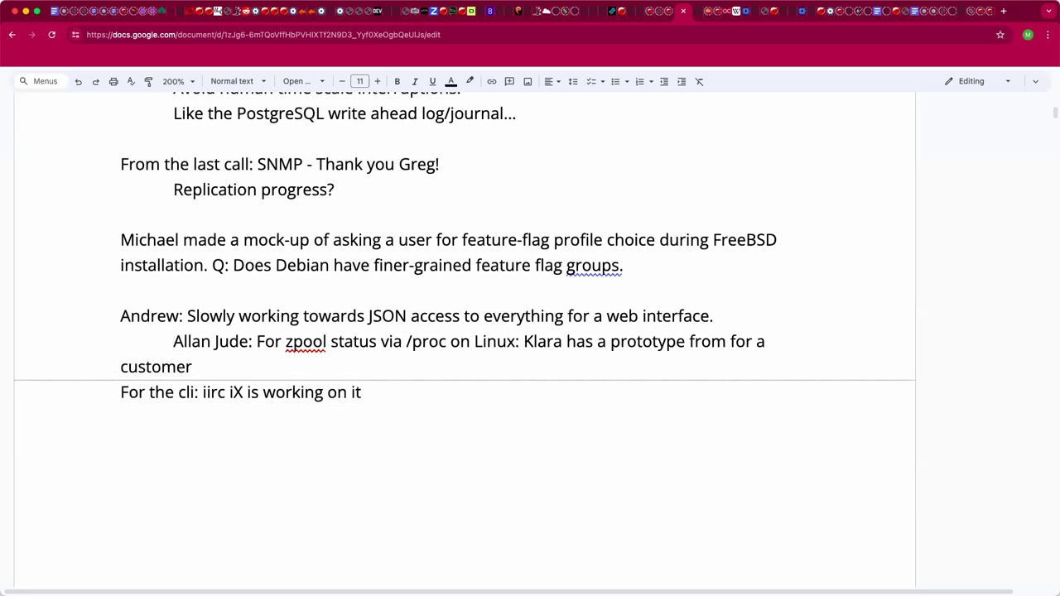
pyautogui.click(193, 367)
pyautogui.click(121, 392)
pyautogui.press('BackSpace')
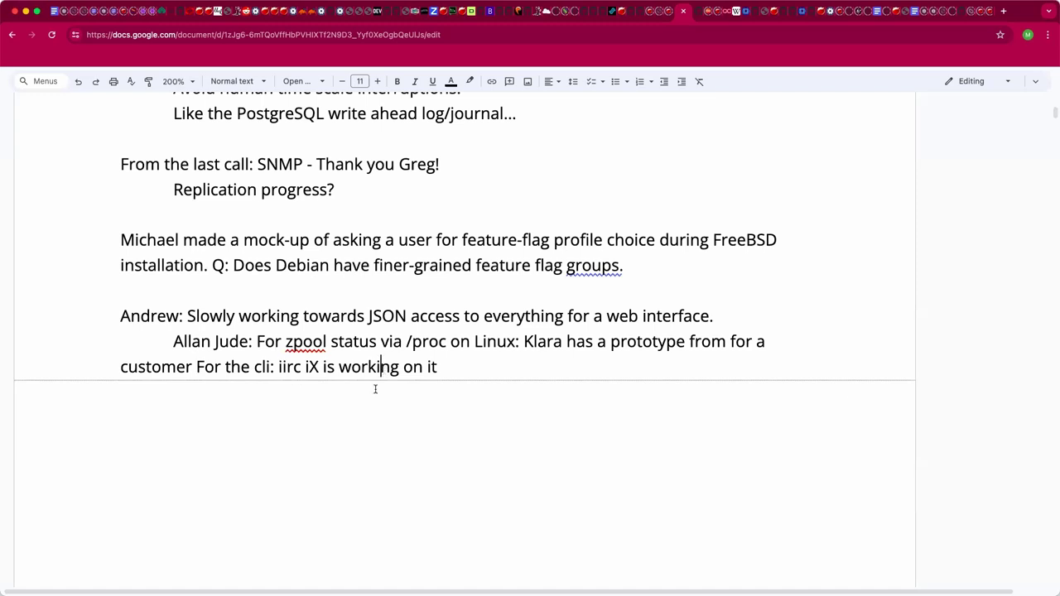
# Add an indented line below the cli remark with the speaker's first name and "Does the python library help?".
pyautogui.click(473, 351)
pyautogui.click(466, 378)
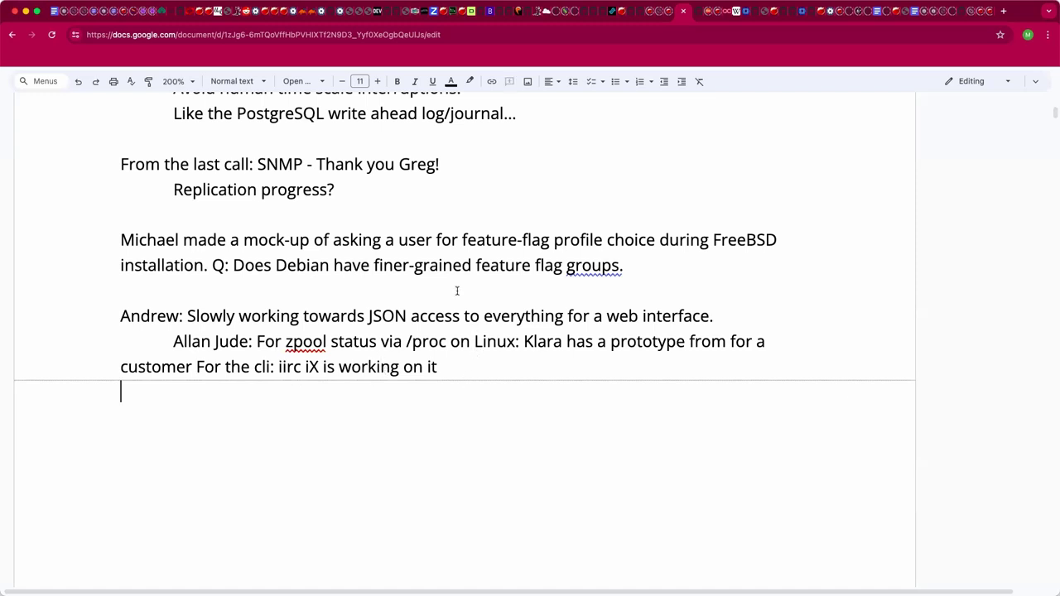
pyautogui.click(420, 412)
pyautogui.click(360, 398)
pyautogui.press('Tab')
pyautogui.write('Do')
pyautogui.press('BackSpace')
pyautogui.press('BackSpace')
pyautogui.write('Michael: Does the python library help?')
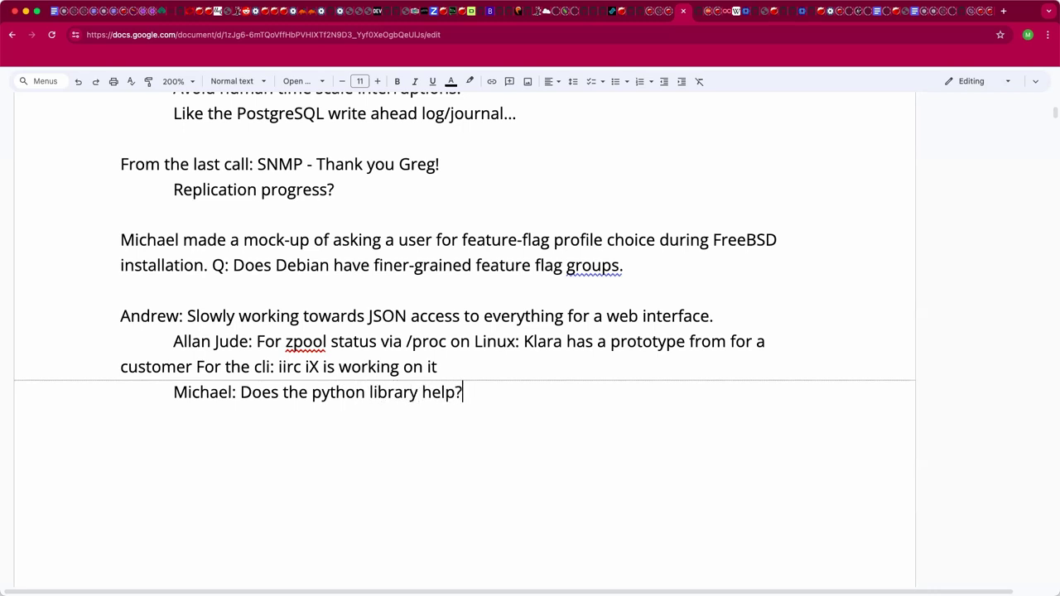
# Append the speaker-labelled answer "Ultimate goal is to use Phython - they grab and you need to sort through the results." to the python question.
pyautogui.press('BackSpace')
pyautogui.write('Andrew: U')
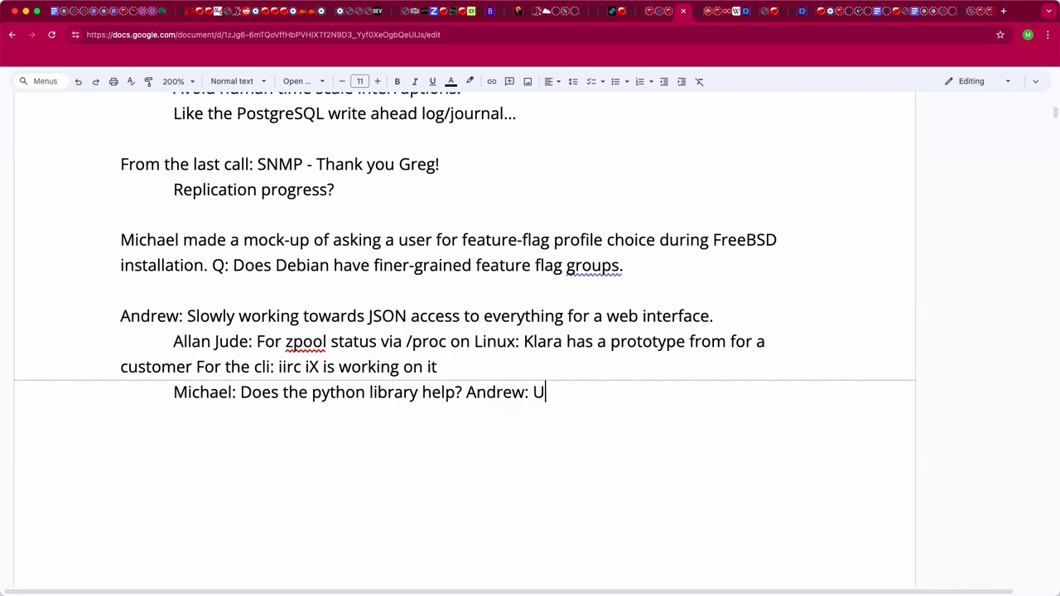
pyautogui.write('ltimate goal is t')
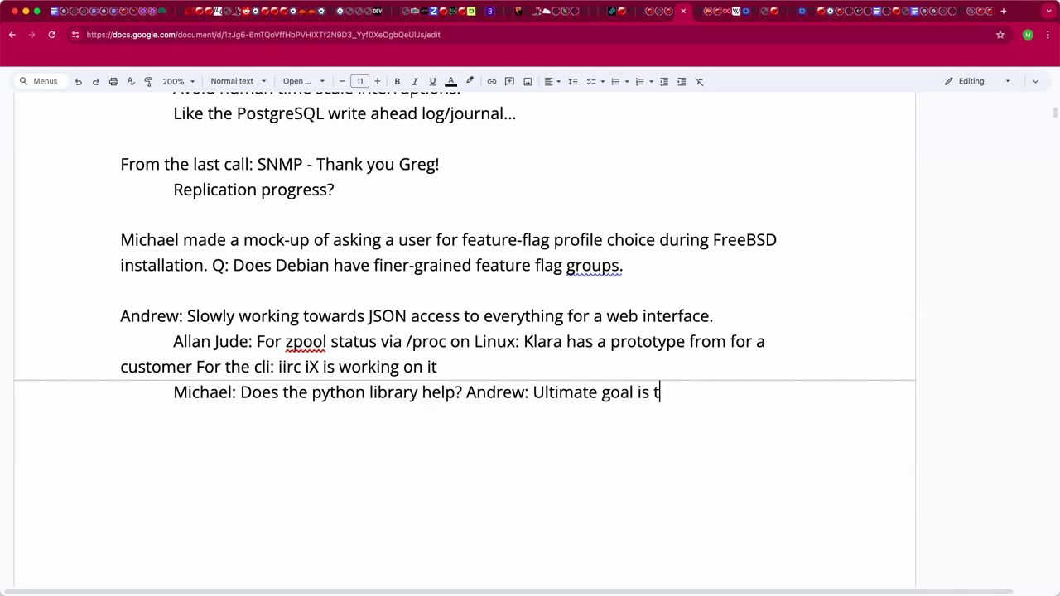
pyautogui.write('o use Phython.')
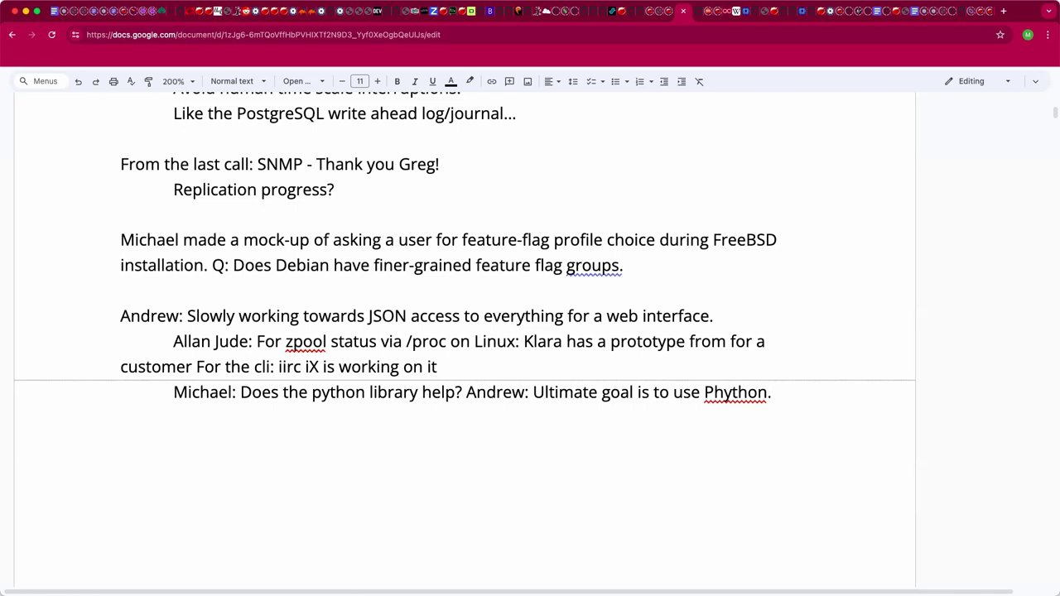
pyautogui.press('BackSpace')
pyautogui.write('- they grab')
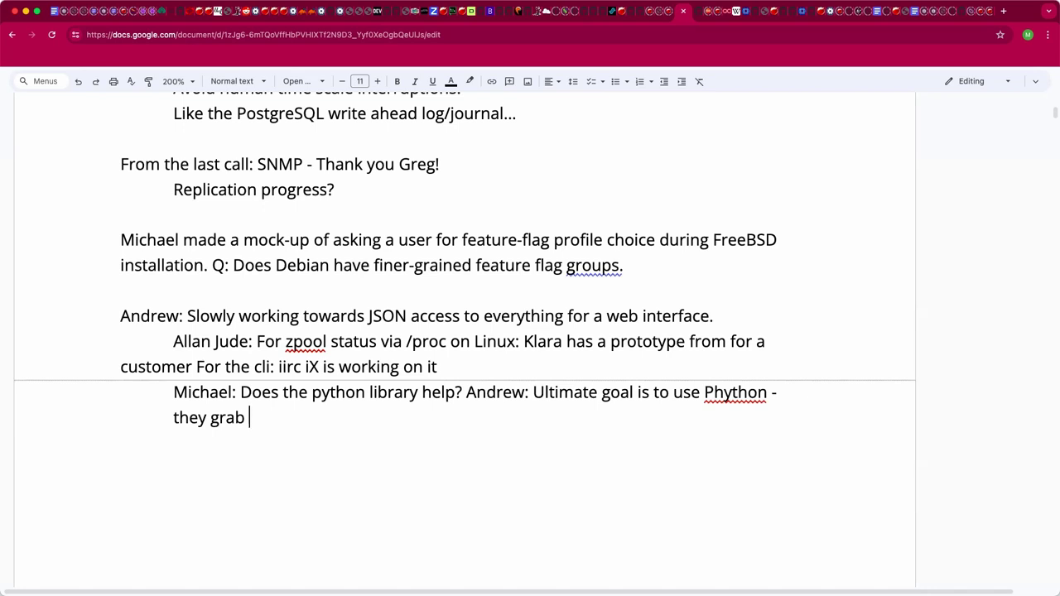
pyautogui.write(' and you nee')
pyautogui.write('d to ')
pyautogui.write('stor')
pyautogui.press('BackSpace')
pyautogui.press('BackSpace')
pyautogui.press('BackSpace')
pyautogui.write('ort thr')
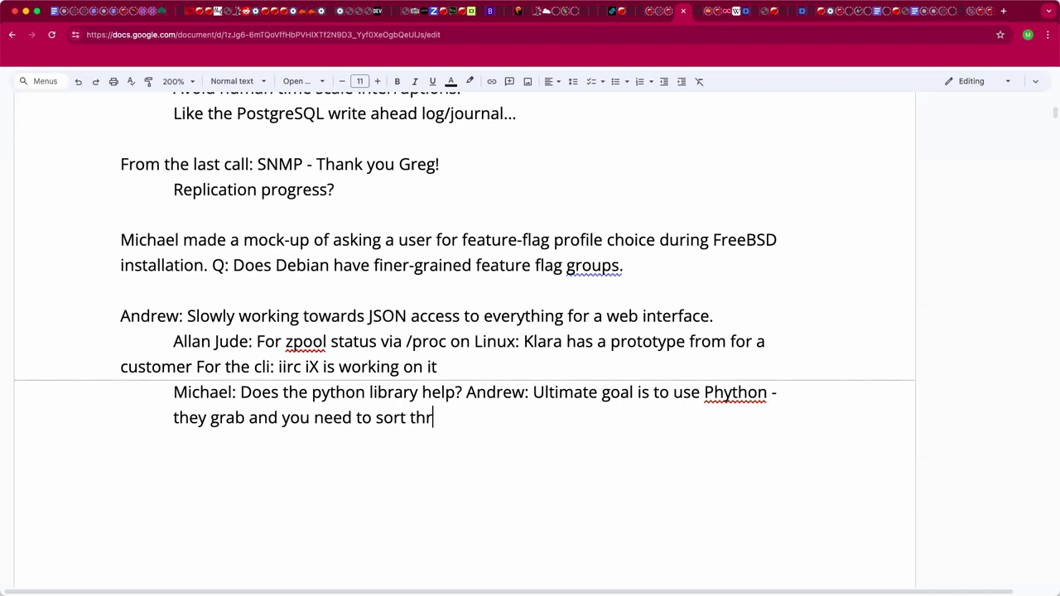
pyautogui.write('ough the results.')
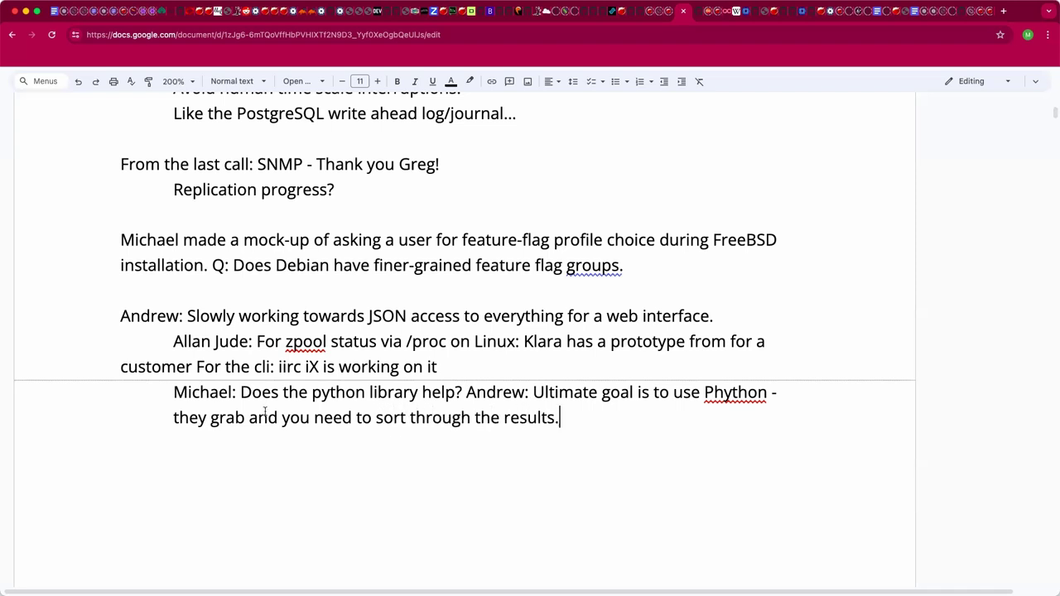
# Insert the word "things" after "they grab" in the answer about Python.
pyautogui.moveTo(249, 421); pyautogui.dragTo(259, 421)
pyautogui.press('Left')
pyautogui.write('things')
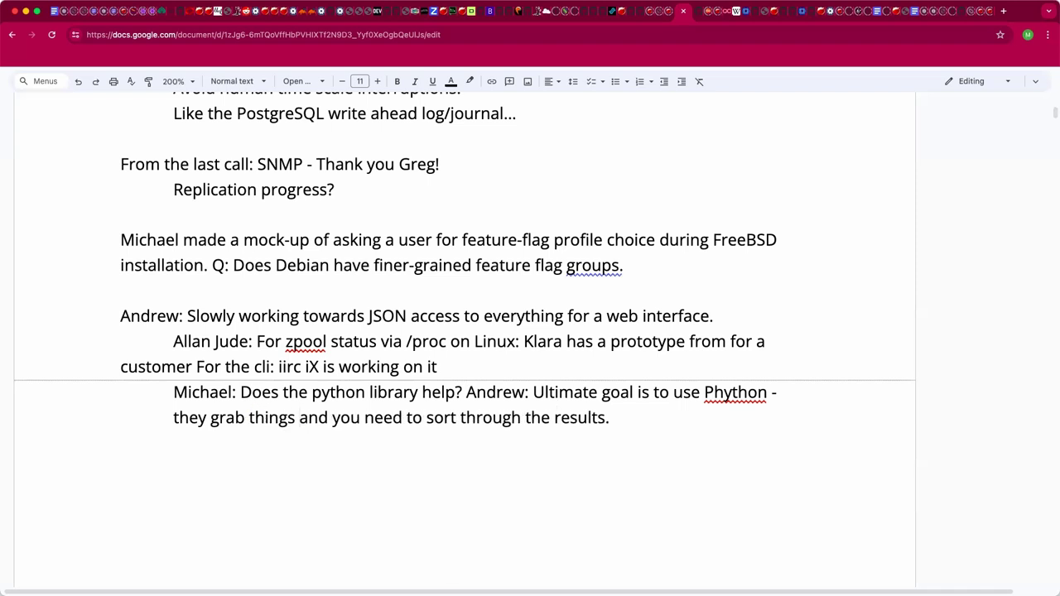
# Add the indented note "Would be nice to have libxo support." below the Python answer.
pyautogui.click(611, 417)
pyautogui.press('Return')
pyautogui.write('Would be nice lib')
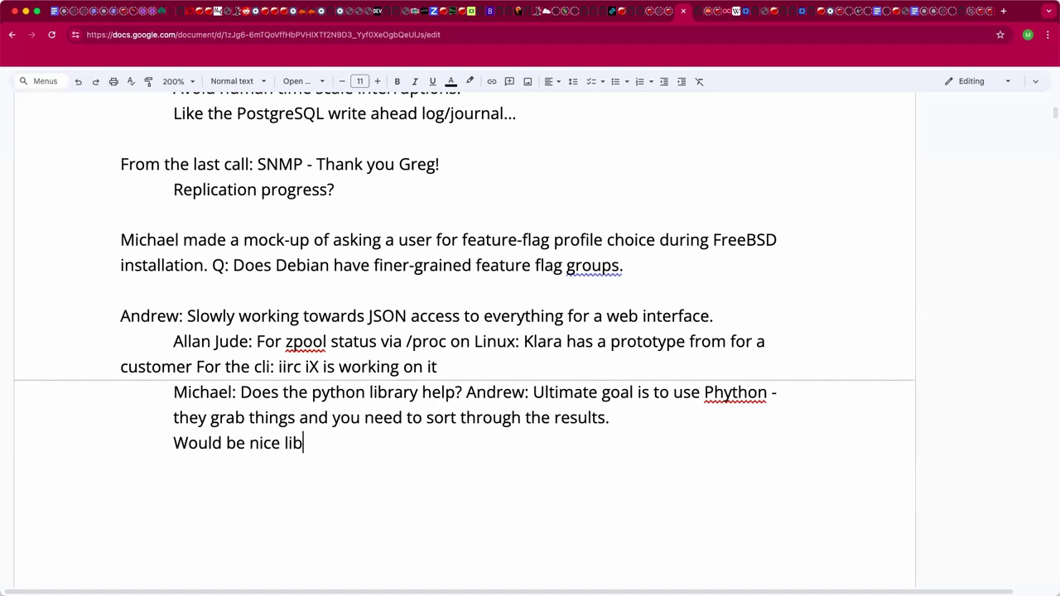
pyautogui.write('xo')
pyautogui.write(' would be n')
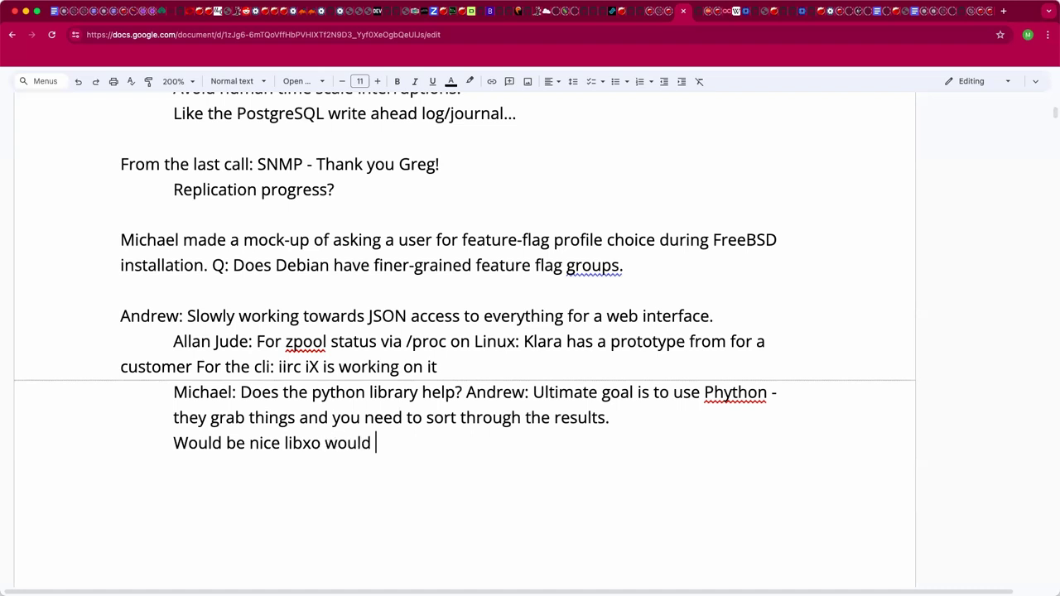
pyautogui.press('BackSpace')
pyautogui.press('BackSpace')
pyautogui.press('BackSpace')
pyautogui.press('BackSpace')
pyautogui.press('BackSpace')
pyautogui.press('BackSpace')
pyautogui.press('BackSpace')
pyautogui.press('BackSpace')
pyautogui.click(284, 445)
pyautogui.write('to have')
pyautogui.press('End')
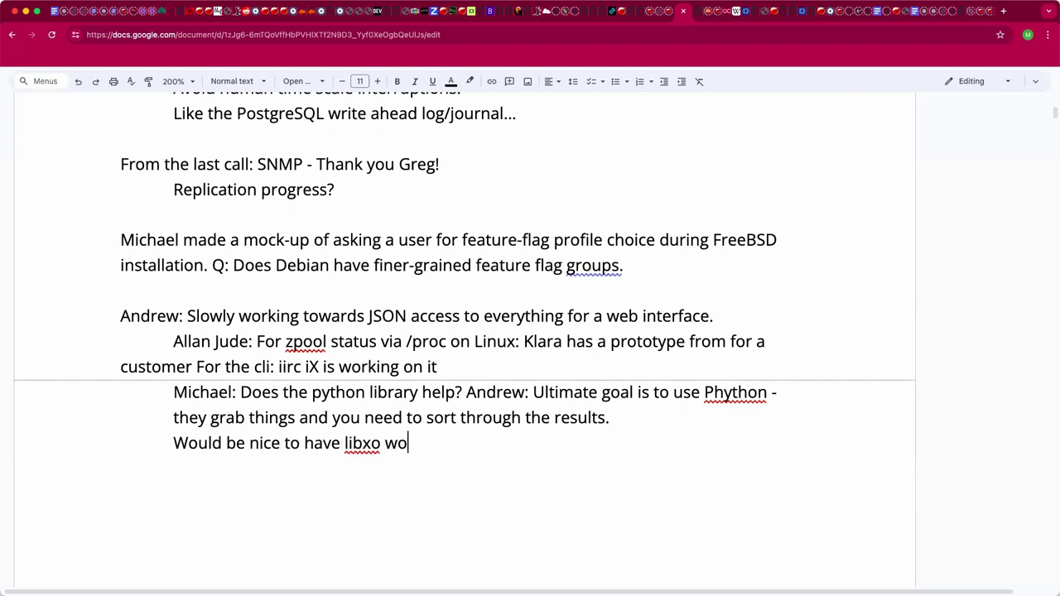
pyautogui.press('BackSpace')
pyautogui.press('BackSpace')
pyautogui.write('support.')
# Add an indented line below the libxo note with the speaker's first name and "Send zfs commands over a pipe and get answers.".
pyautogui.press('Return')
pyautogui.press('Return')
pyautogui.press('BackSpace')
pyautogui.press('BackSpace')
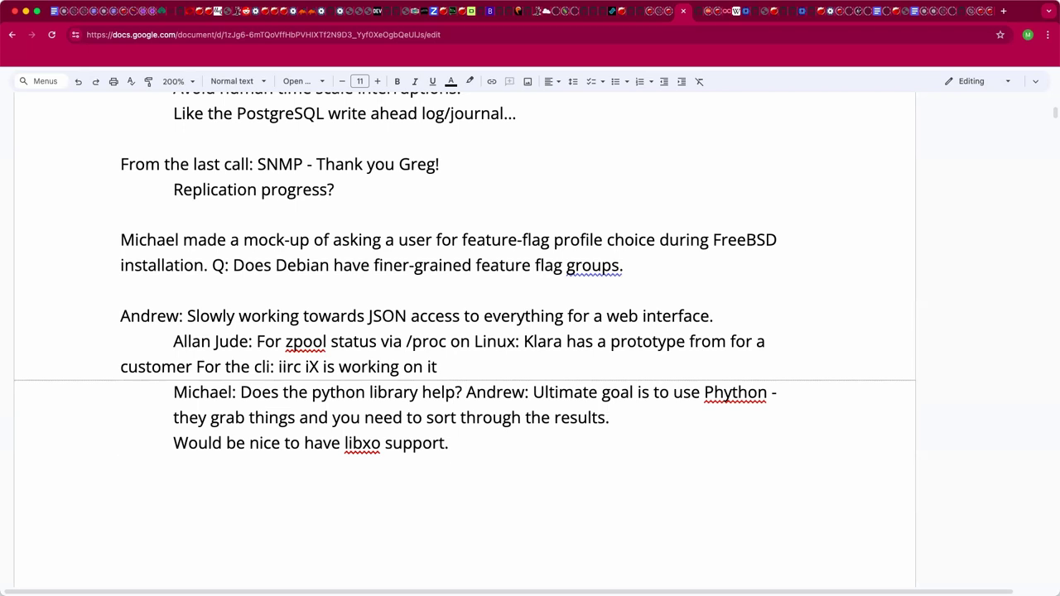
pyautogui.press('Tab')
pyautogui.write('Jan:')
pyautogui.write('Send zfs commands over a poip0')
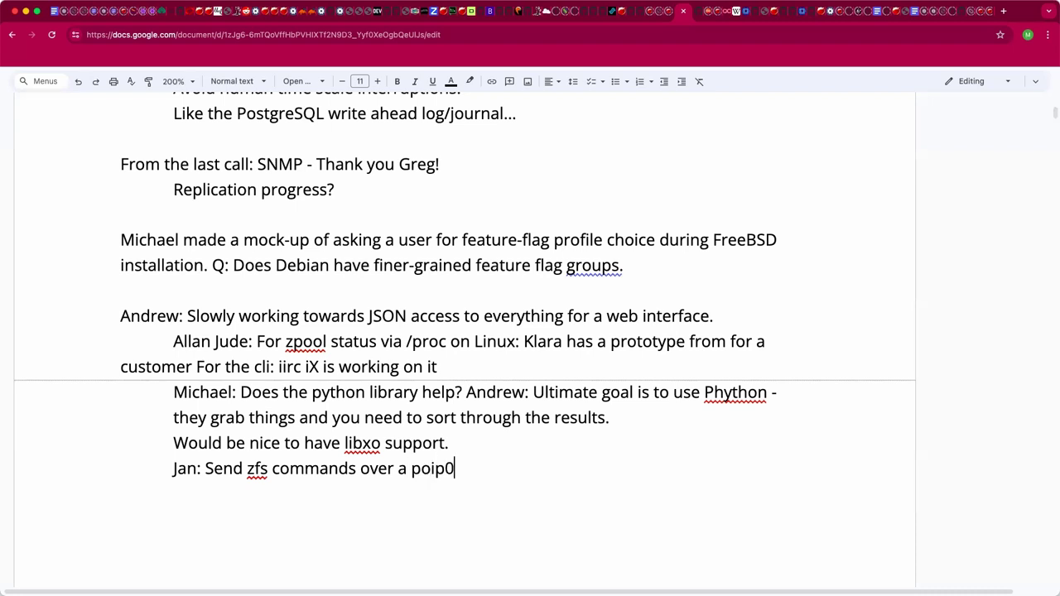
pyautogui.press('BackSpace')
pyautogui.press('BackSpace')
pyautogui.press('BackSpace')
pyautogui.press('BackSpace')
pyautogui.write('ipe and ge')
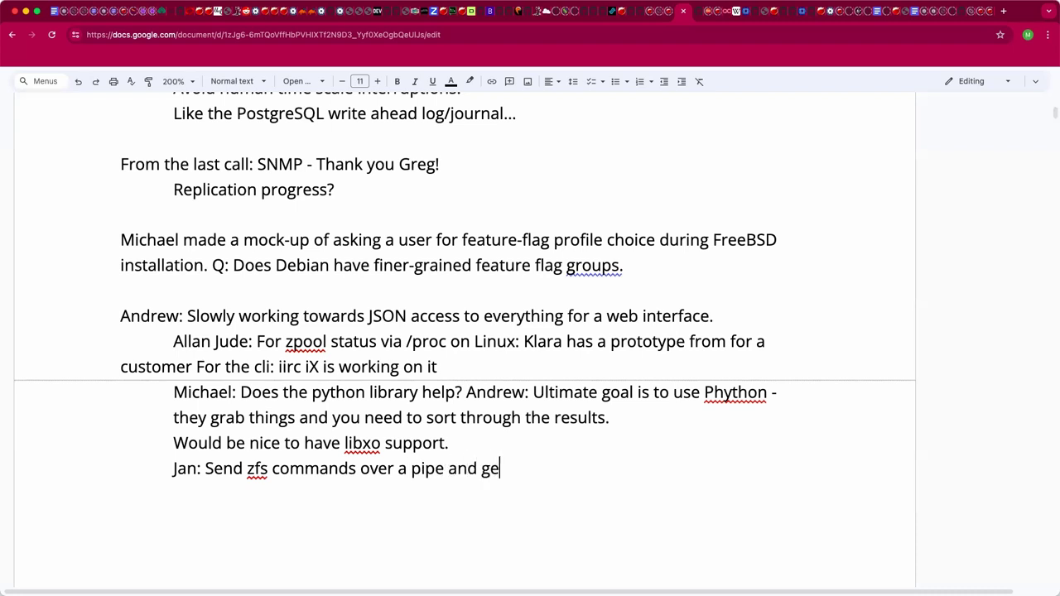
pyautogui.write('t answers')
pyautogui.press('BackSpace')
pyautogui.press('BackSpace')
pyautogui.press('BackSpace')
pyautogui.press('BackSpace')
pyautogui.write('wers.')
pyautogui.press('BackSpace')
# Start an unindented paragraph after a blank line below the pipe note, containing the speaker's first name and "Topic:".
pyautogui.press('Return')
pyautogui.press('Return')
pyautogui.write('Michael: ')
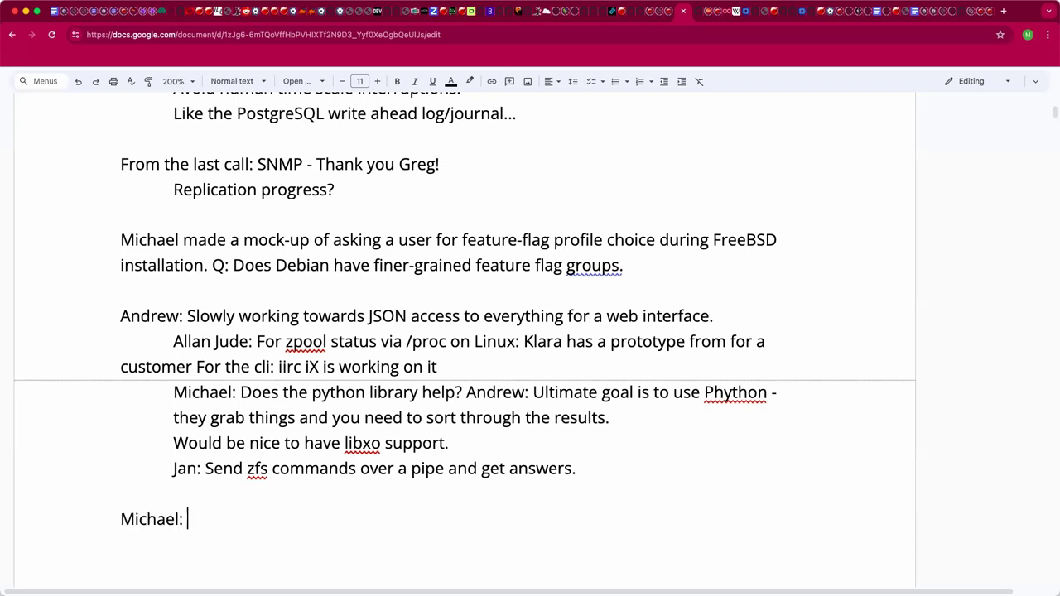
pyautogui.write('Toip')
pyautogui.press('BackSpace')
pyautogui.press('BackSpace')
pyautogui.write('pic:')
pyautogui.press('BackSpace')
pyautogui.press('BackSpace')
pyautogui.write(':')
# Append "FastCGI mode..." to the note about sending zfs commands over a pipe and return to the Topic line.
pyautogui.click(576, 468)
pyautogui.write('FastCGI mode...')
pyautogui.press('Down')
pyautogui.press('Down')
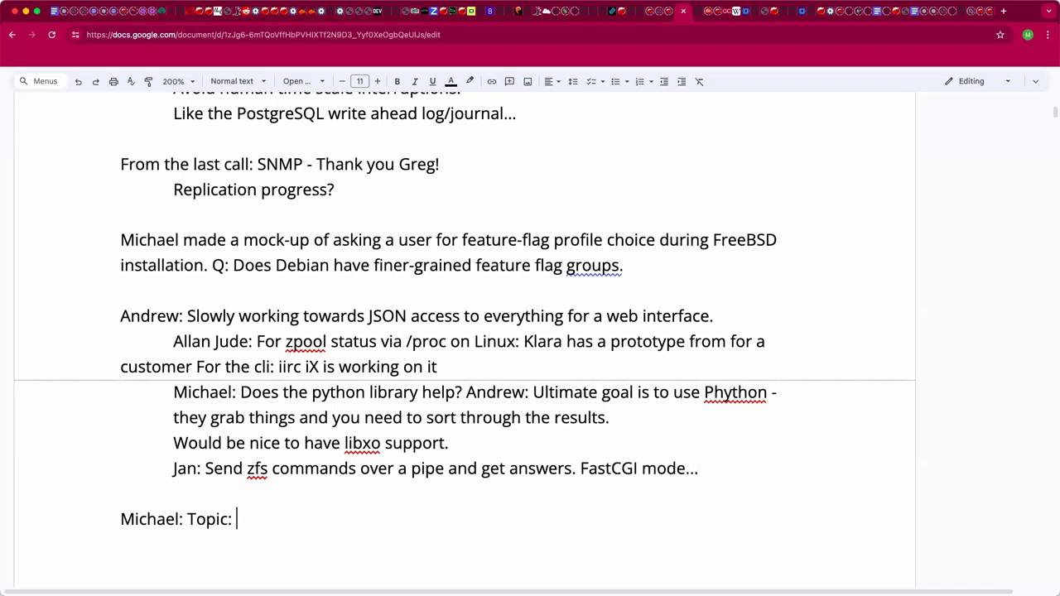
# Complete the Topic line with "COVERAGE: SNMP, JSON/libxo...".
pyautogui.write('COVERAGE')
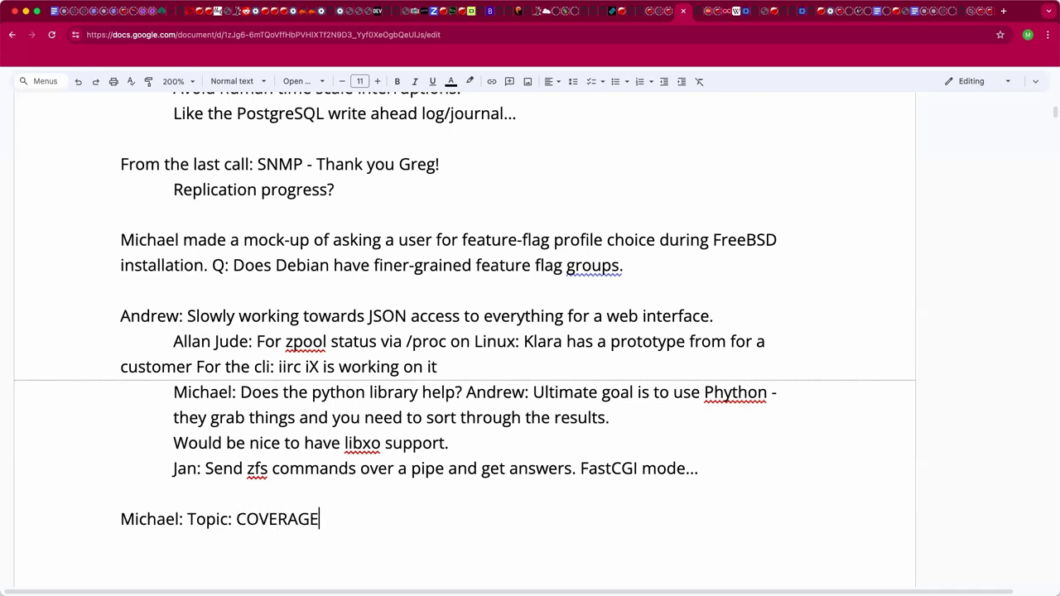
pyautogui.write(': SNMP, JSON/')
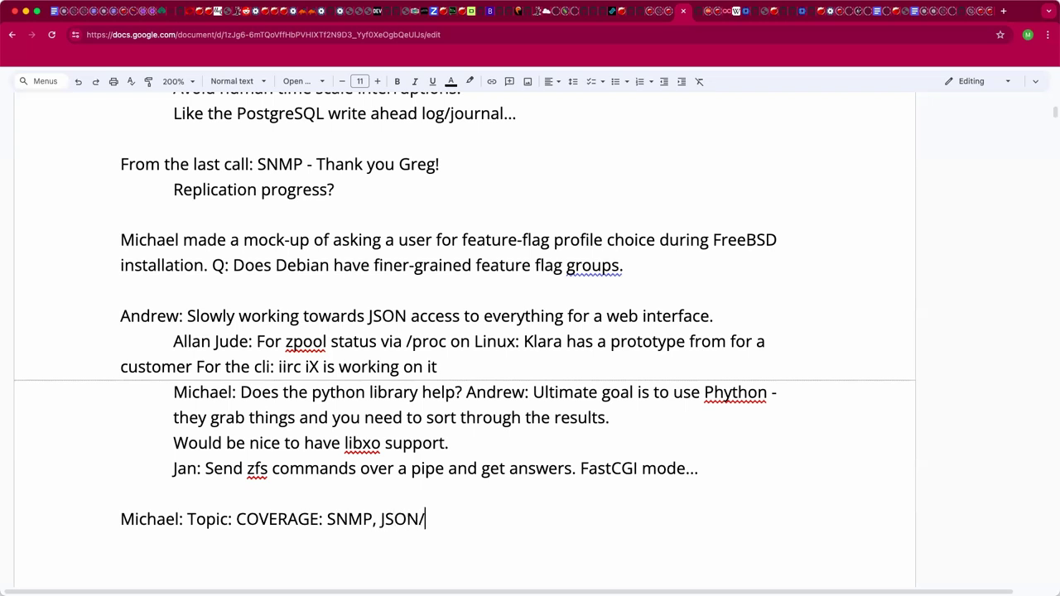
pyautogui.write('libxo...')
# Append "xargs..." after "FastCGI mode..." in the pipe note.
pyautogui.click(121, 492)
pyautogui.press('Left')
pyautogui.write('xargs...')
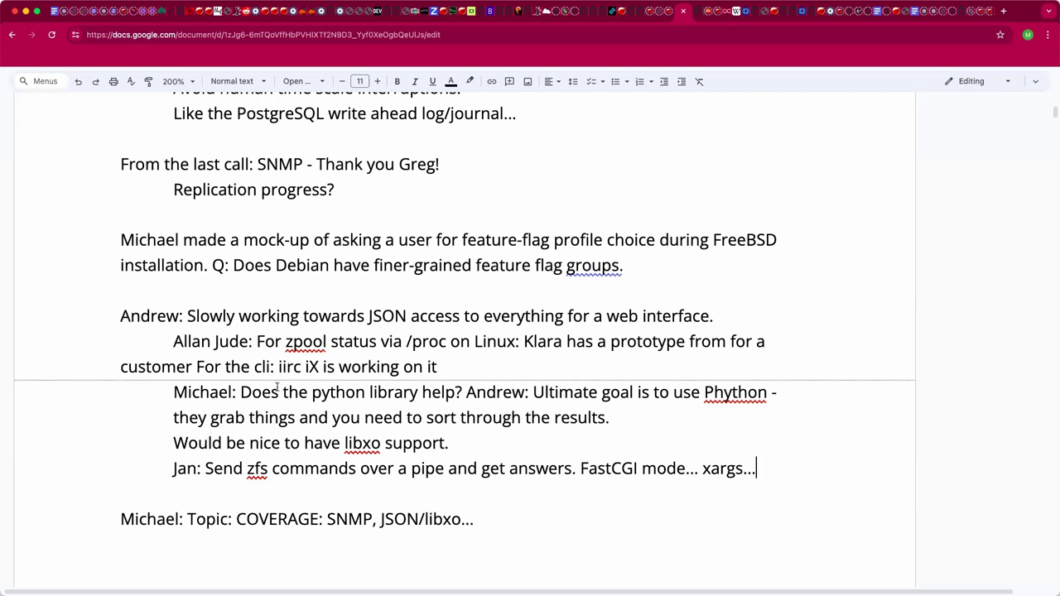
# Append "-H is a good start." to the end of the COVERAGE topic line.
pyautogui.scroll(-1, 278, 385)
pyautogui.scroll(-2, 278, 385)
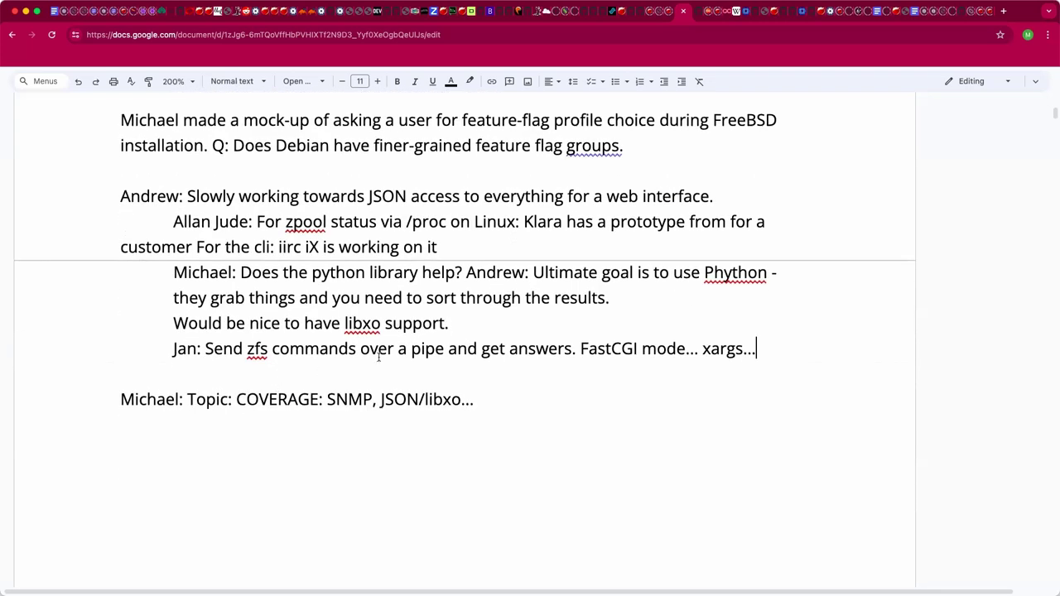
pyautogui.click(531, 405)
pyautogui.moveTo(513, 404); pyautogui.dragTo(179, 406)
pyautogui.click(362, 399)
pyautogui.click(516, 398)
pyautogui.write('-H is ')
pyautogui.write('hep')
pyautogui.press('BackSpace')
pyautogui.press('BackSpace')
pyautogui.press('BackSpace')
pyautogui.write('a goo start')
pyautogui.press('BackSpace')
pyautogui.press('BackSpace')
pyautogui.press('BackSpace')
pyautogui.press('BackSpace')
pyautogui.press('BackSpace')
pyautogui.press('BackSpace')
pyautogui.write('d start.')
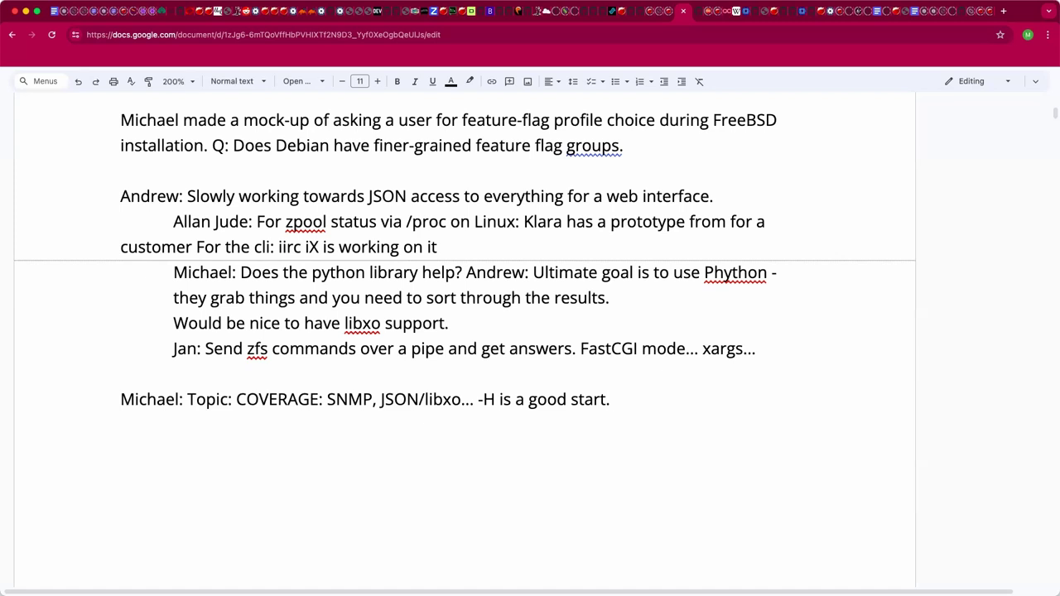
# Continue the COVERAGE topic paragraph with "Good for shell but gets harder with fancier".
pyautogui.write('Good for shell')
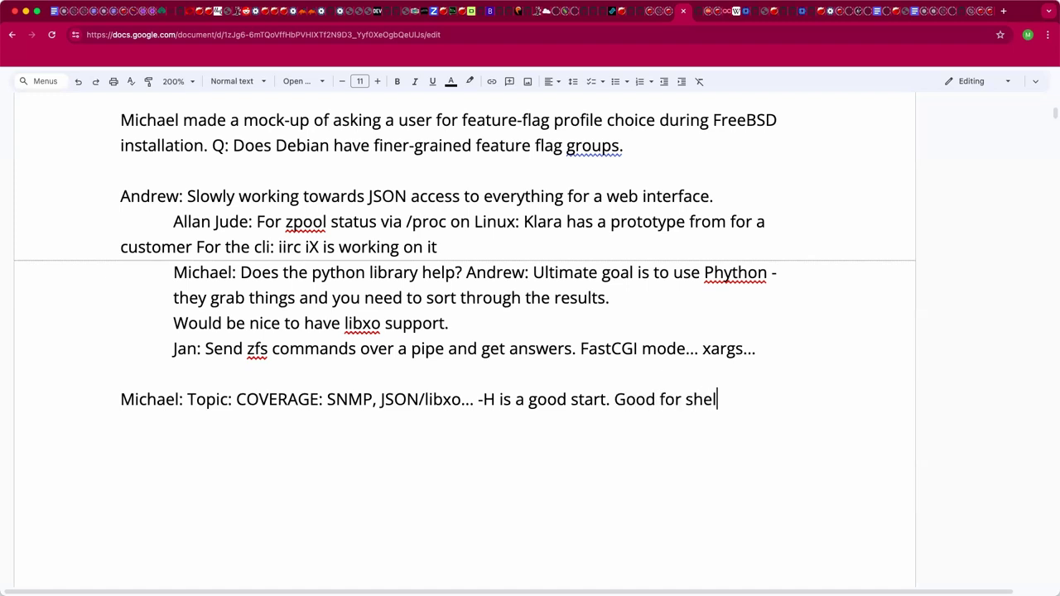
pyautogui.write(' but that')
pyautogui.press('BackSpace')
pyautogui.press('BackSpace')
pyautogui.press('BackSpace')
pyautogui.press('BackSpace')
pyautogui.press('BackSpace')
pyautogui.write('gets')
pyautogui.write(' hardware')
pyautogui.press('BackSpace')
pyautogui.press('BackSpace')
pyautogui.press('BackSpace')
pyautogui.press('BackSpace')
pyautogui.write('er with ')
pyautogui.write('the')
pyautogui.press('BackSpace')
pyautogui.press('BackSpace')
pyautogui.press('BackSpace')
pyautogui.write('fand')
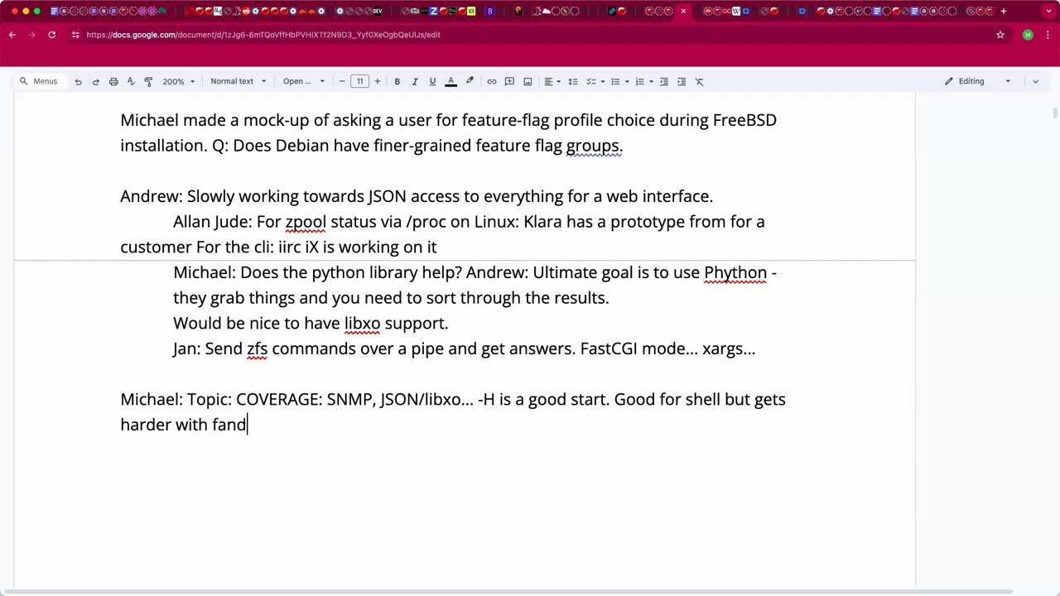
pyautogui.press('BackSpace')
pyautogui.write('cier')
# Add the line "zpool status -H ..." directly below the COVERAGE paragraph.
pyautogui.press('Return')
pyautogui.write('zpool status -H')
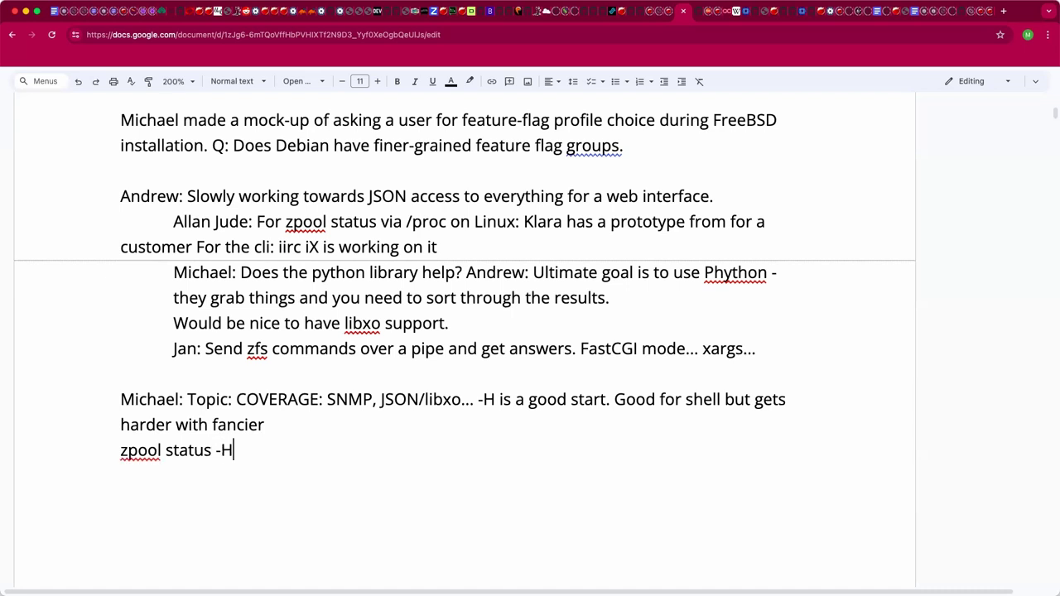
pyautogui.write(' ...')
# Finish the COVERAGE paragraph's last sentence with the word "languages." after "fancier".
pyautogui.press('Up')
pyautogui.press('End')
pyautogui.write('languages.')
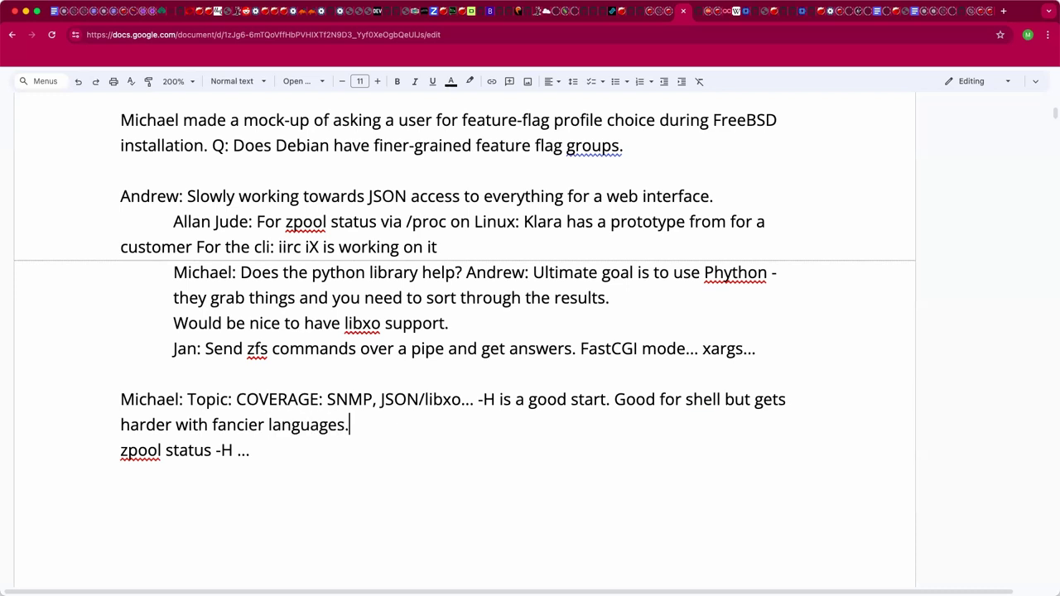
# Insert a blank line above the zpool status line and prefix that line with "WANT:".
pyautogui.click(121, 450)
pyautogui.press('Return')
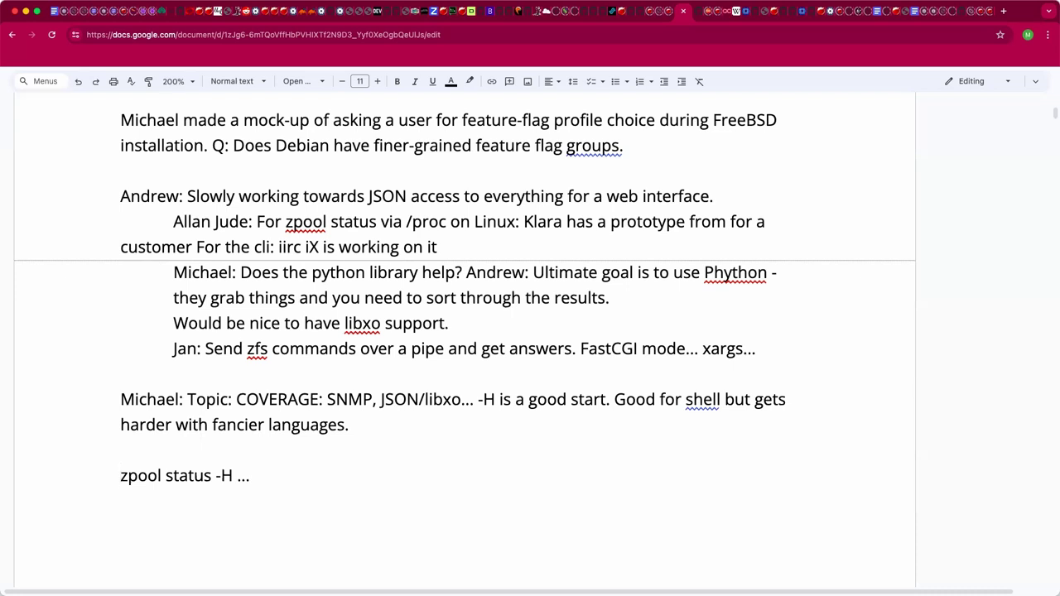
pyautogui.write('WANT:')
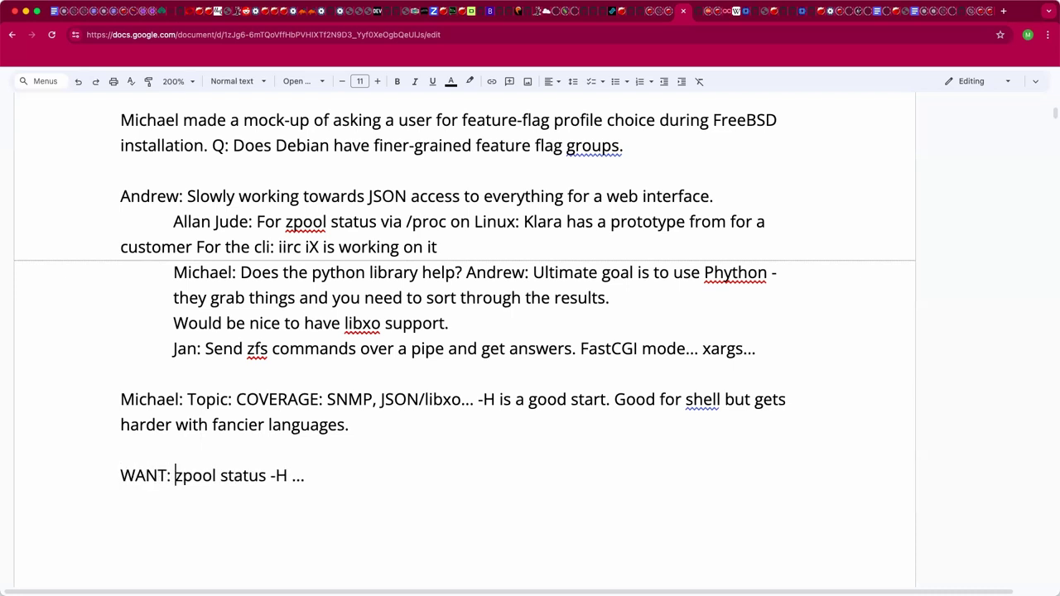
# Change the text color of the whole "WANT: zpool status -H ..." line to red.
pyautogui.click(121, 525)
pyautogui.click(121, 500)
pyautogui.hotkey('shift', 'Up')
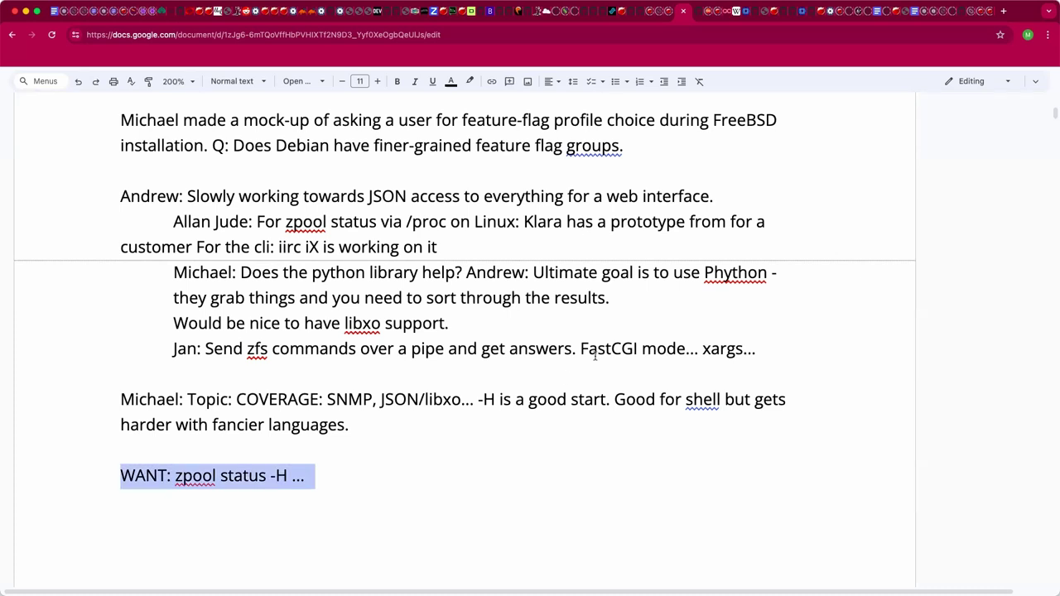
pyautogui.click(459, 87)
pyautogui.click(458, 87)
pyautogui.click(468, 130)
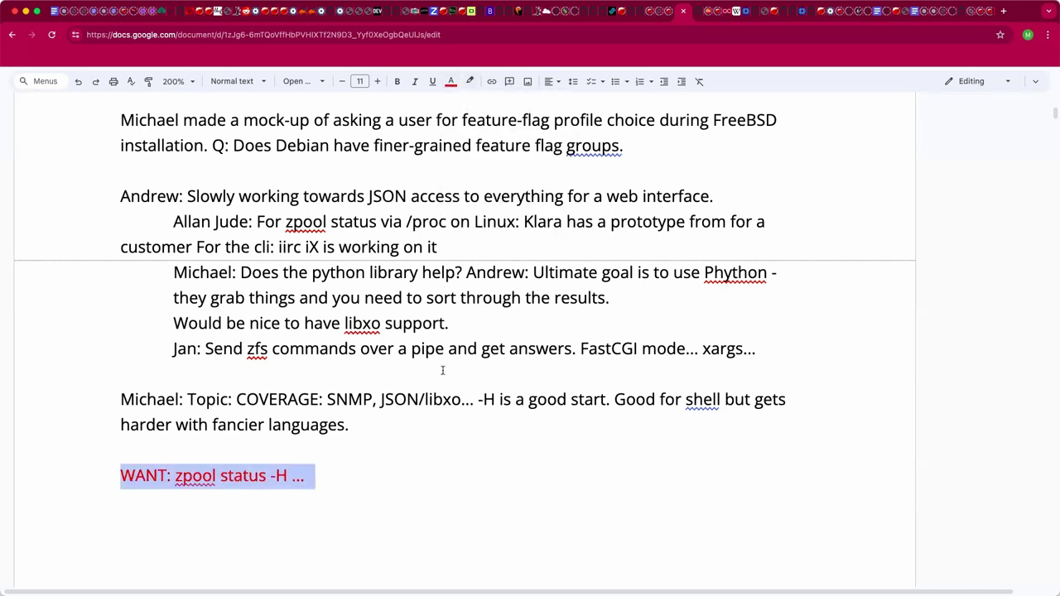
# Append "-j/-J (JSON)" to the end of the red WANT line.
pyautogui.moveTo(480, 431); pyautogui.dragTo(464, 451)
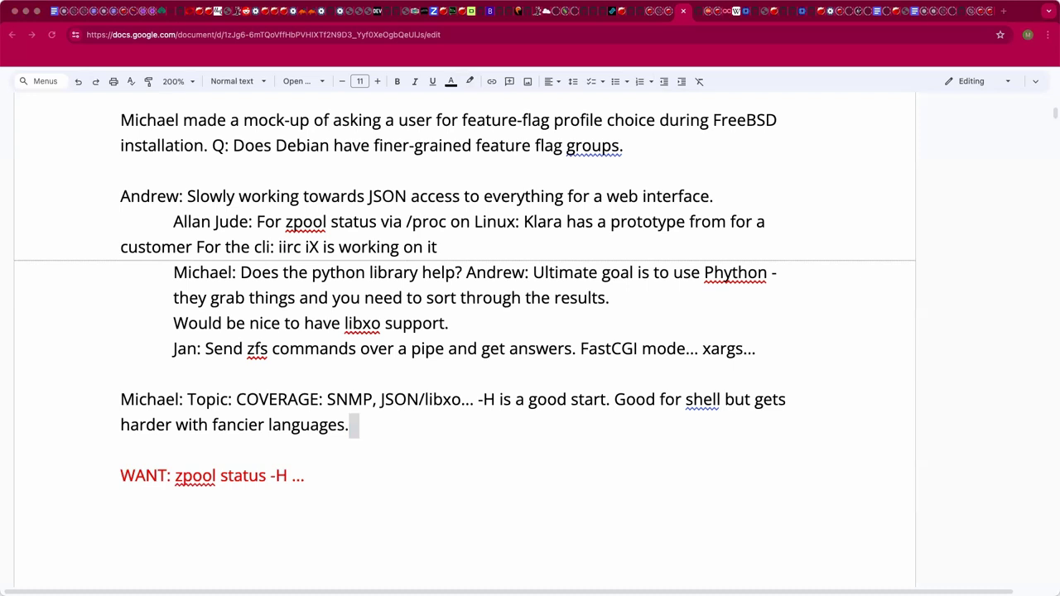
pyautogui.click(472, 474)
pyautogui.write('-j')
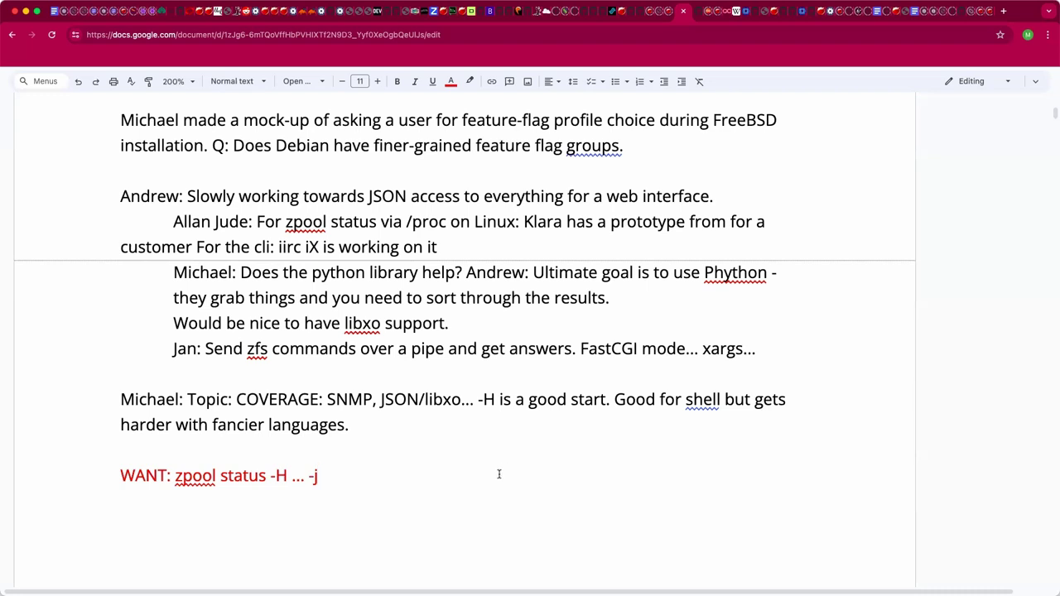
pyautogui.write('n (M')
pyautogui.press('BackSpace')
pyautogui.press('BackSpace')
pyautogui.press('BackSpace')
pyautogui.press('BackSpace')
pyautogui.write('(M')
pyautogui.press('BackSpace')
pyautogui.write('JSON)')
pyautogui.click(318, 478)
pyautogui.write('/-J')
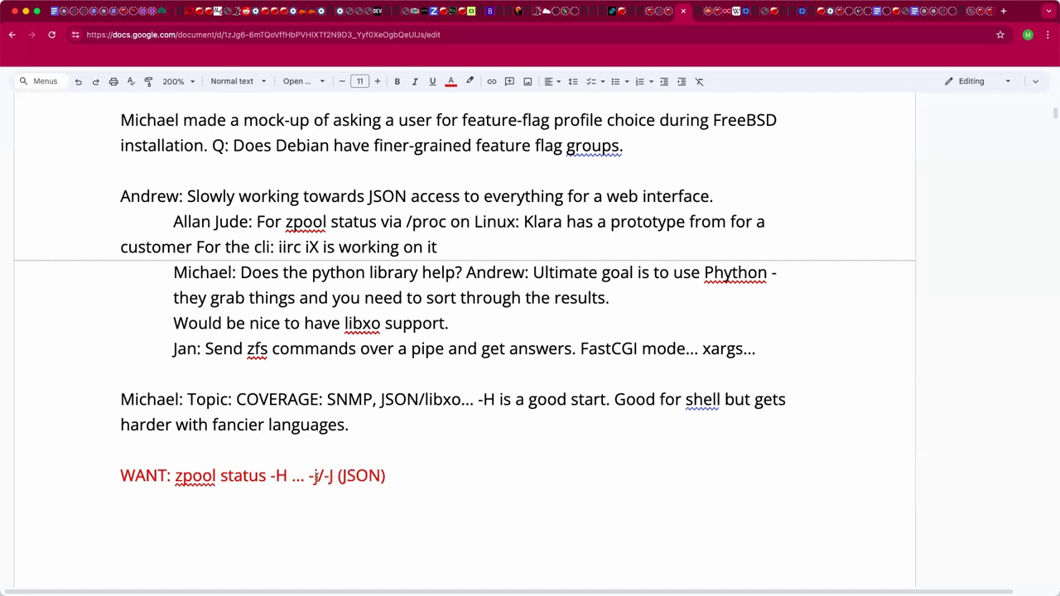
# Make the entire red WANT line bold.
pyautogui.click(480, 478)
pyautogui.hotkey('shift', 'Home')
pyautogui.press('super+b')
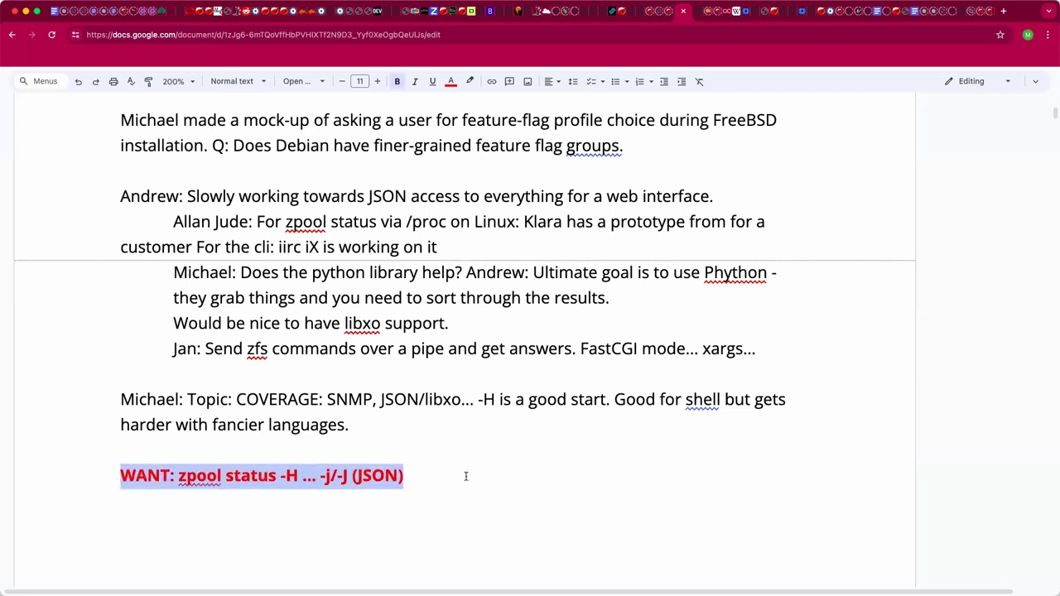
pyautogui.press('Left')
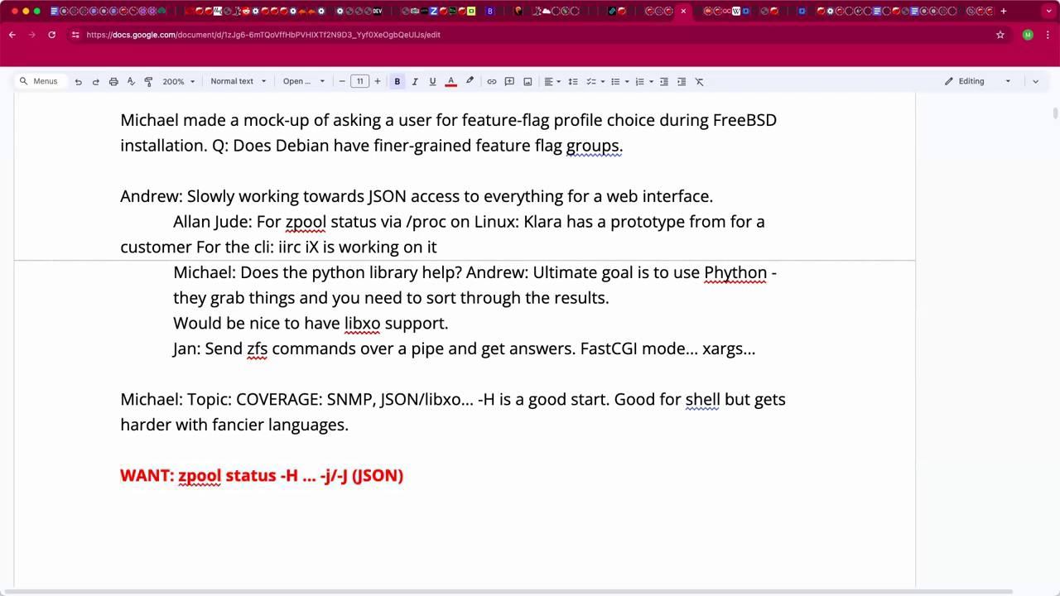
# Add the indented note "Structured errors and return values!" below the WANT line, followed by a blank line.
pyautogui.press('Down')
pyautogui.press('super+Tab')
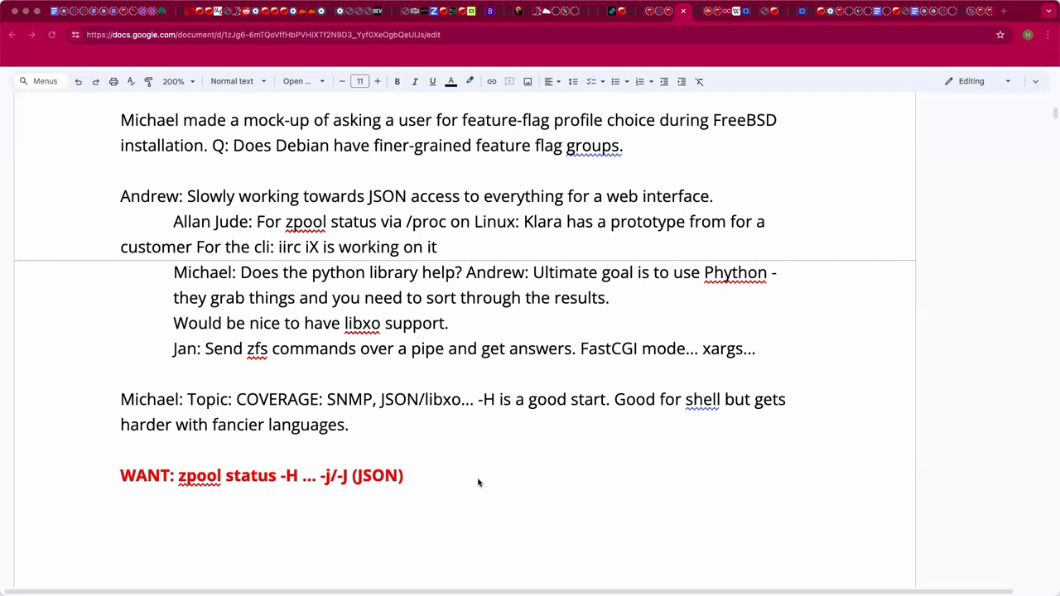
pyautogui.press('Tab')
pyautogui.write('Strucutred err')
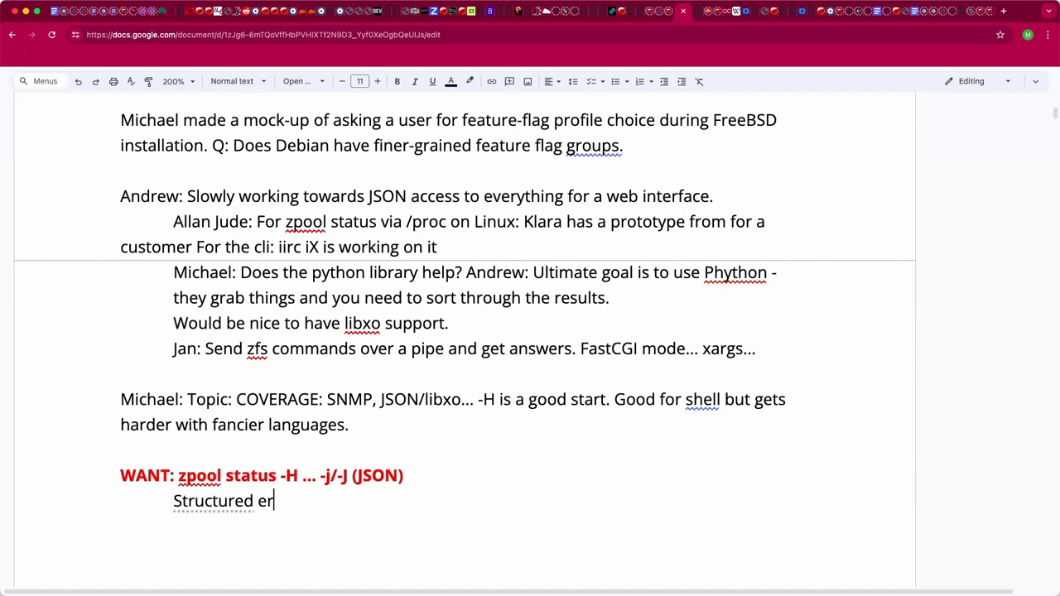
pyautogui.write('ors and return')
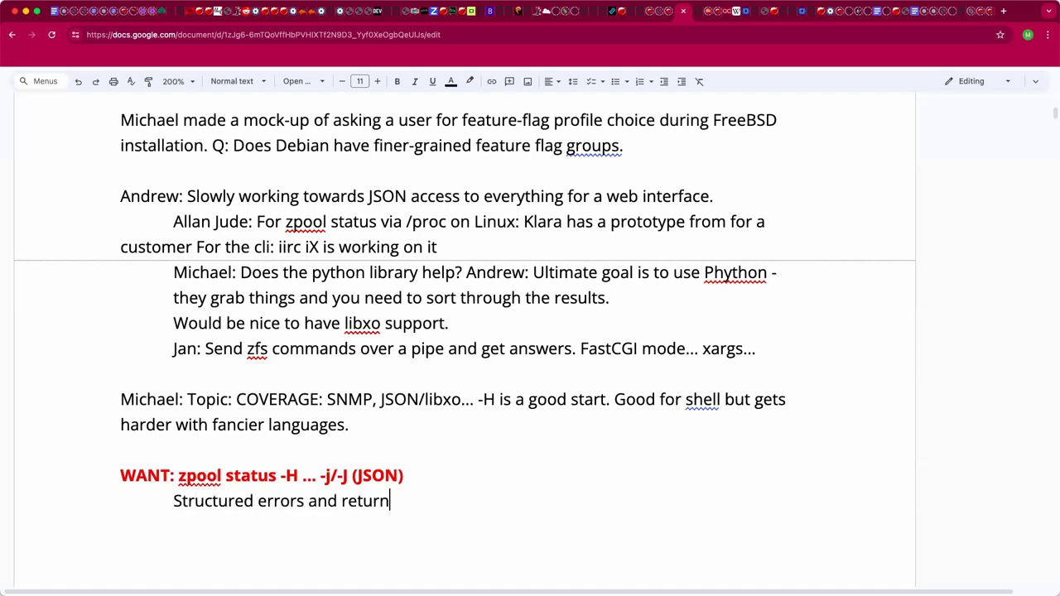
pyautogui.write(' values!')
pyautogui.press('Return')
pyautogui.press('Return')
pyautogui.press('super+Tab')
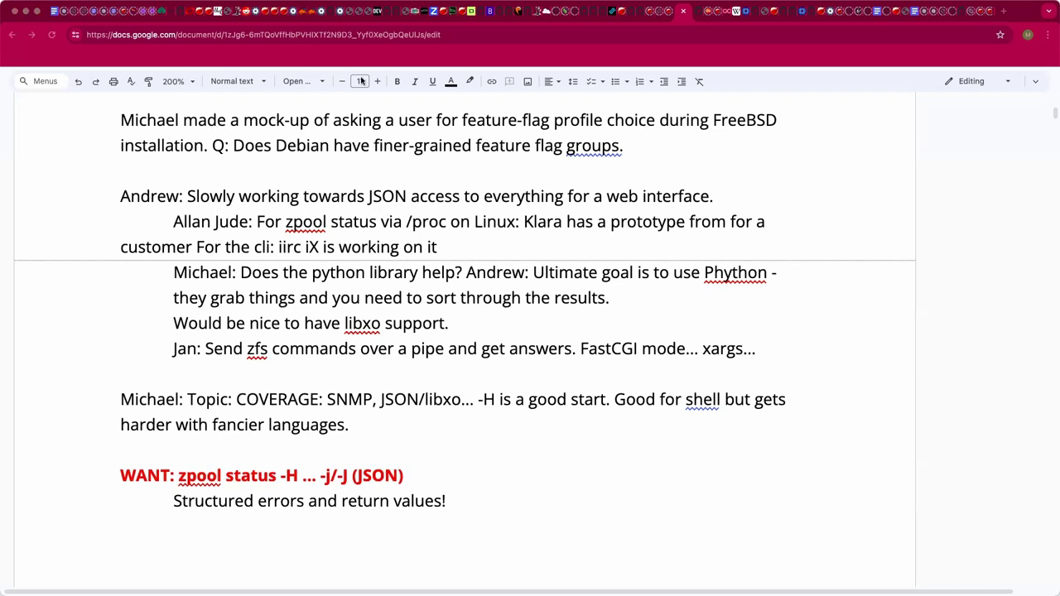
# Examine the earlier call's notes on the long-running zdb command, including its progress output and the pool usage figures.
pyautogui.scroll(15, 357, 257)
pyautogui.scroll(-15, 357, 257)
pyautogui.scroll(-20, 358, 257)
pyautogui.scroll(-2, 358, 254)
pyautogui.scroll(5, 358, 254)
pyautogui.scroll(-1, 357, 254)
pyautogui.scroll(-2, 358, 254)
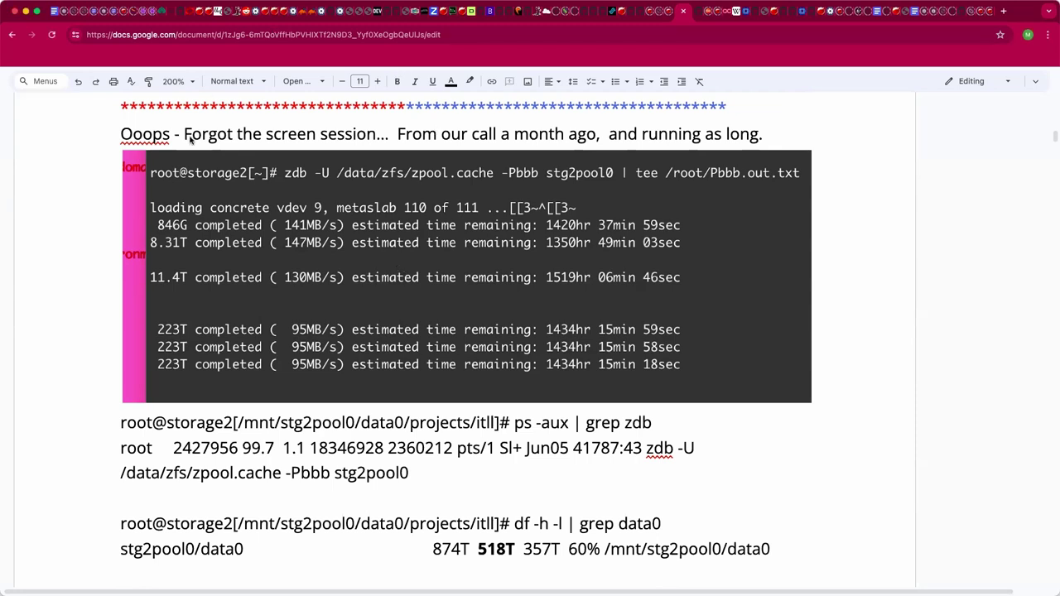
pyautogui.hotkey('shift', 'Down')
pyautogui.hotkey('shift', 'Down')
pyautogui.hotkey('shift', 'Down')
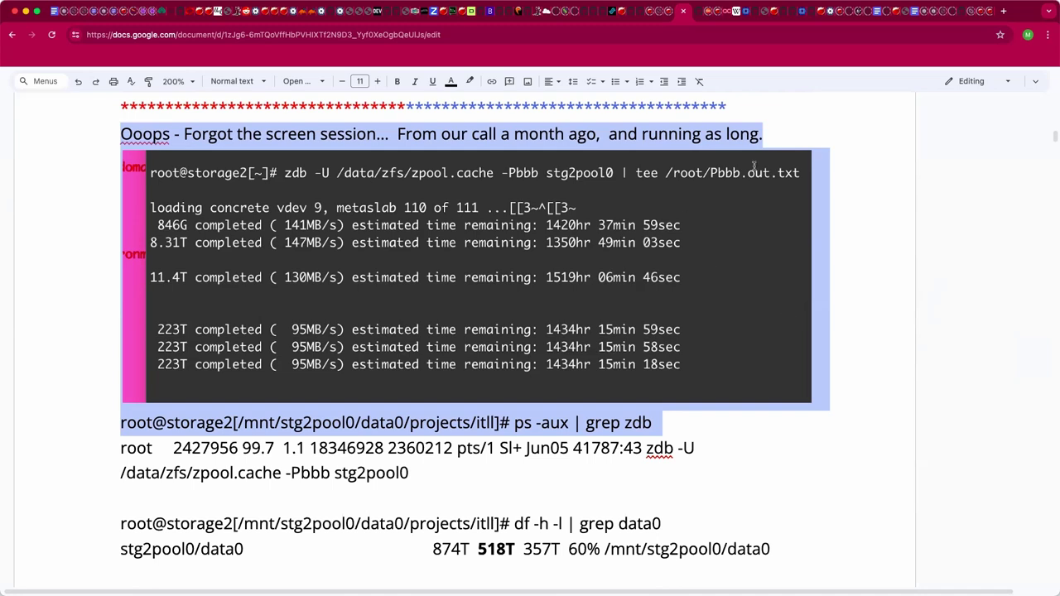
pyautogui.click(788, 139)
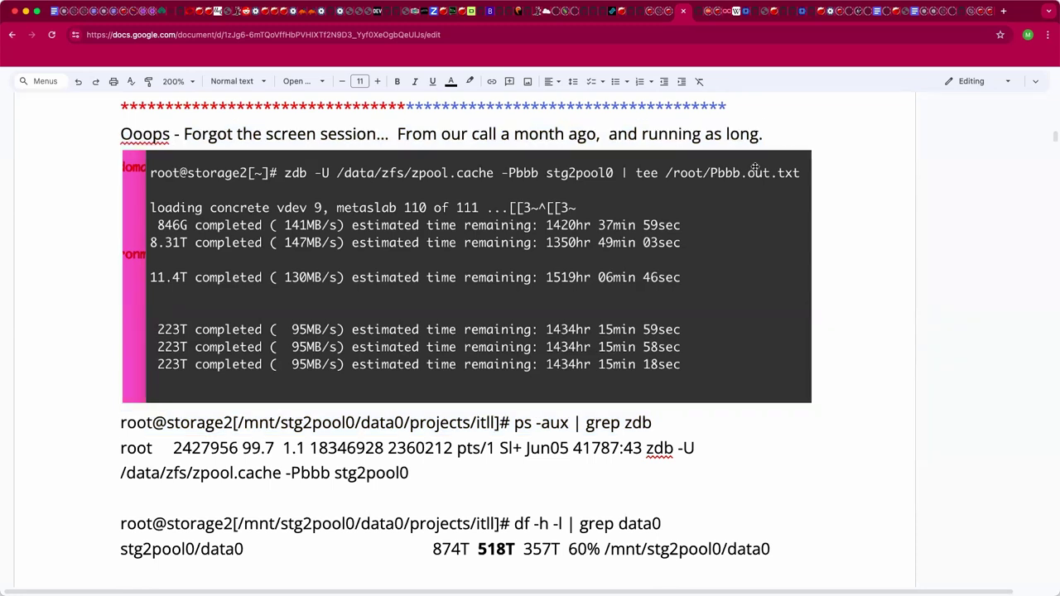
pyautogui.moveTo(513, 547); pyautogui.dragTo(475, 551)
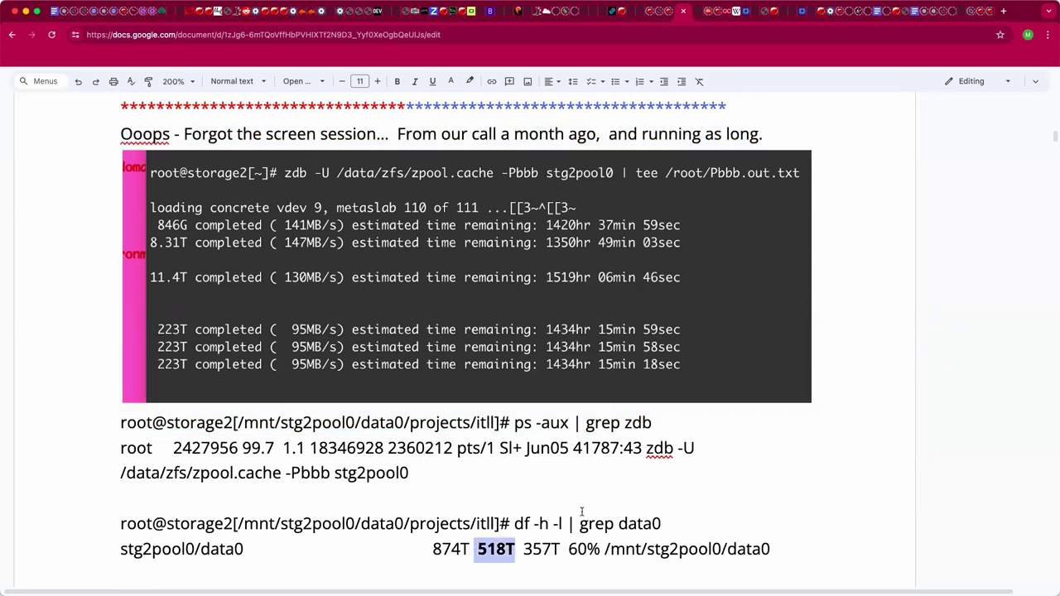
pyautogui.click(869, 128)
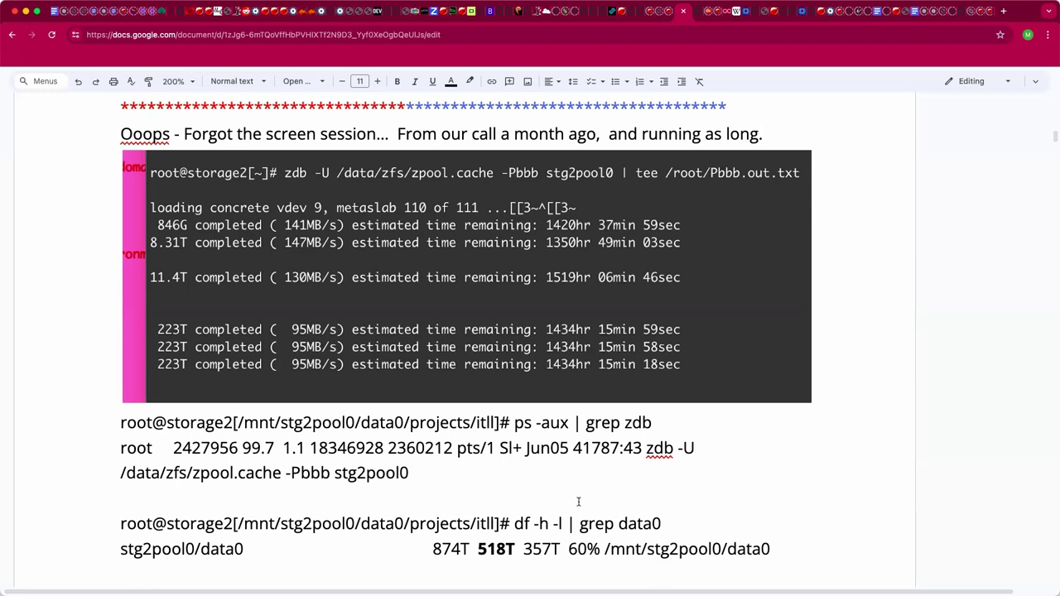
pyautogui.scroll(-2, 598, 476)
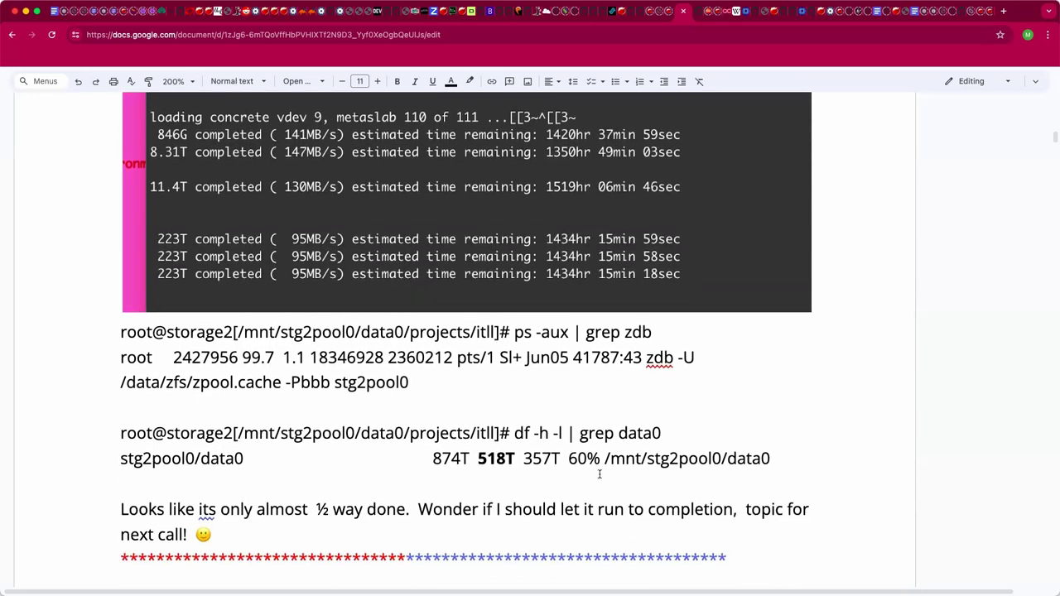
# Return to the current call's notes around the WANT line, just above the Adjournment heading.
pyautogui.scroll(10, 599, 473)
pyautogui.scroll(15, 599, 474)
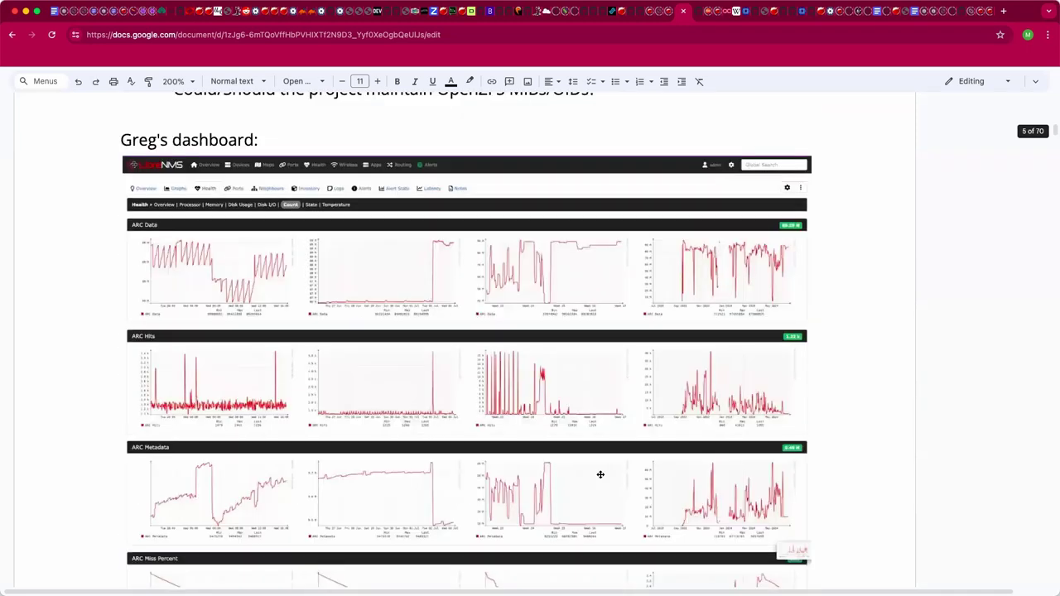
pyautogui.scroll(20, 599, 474)
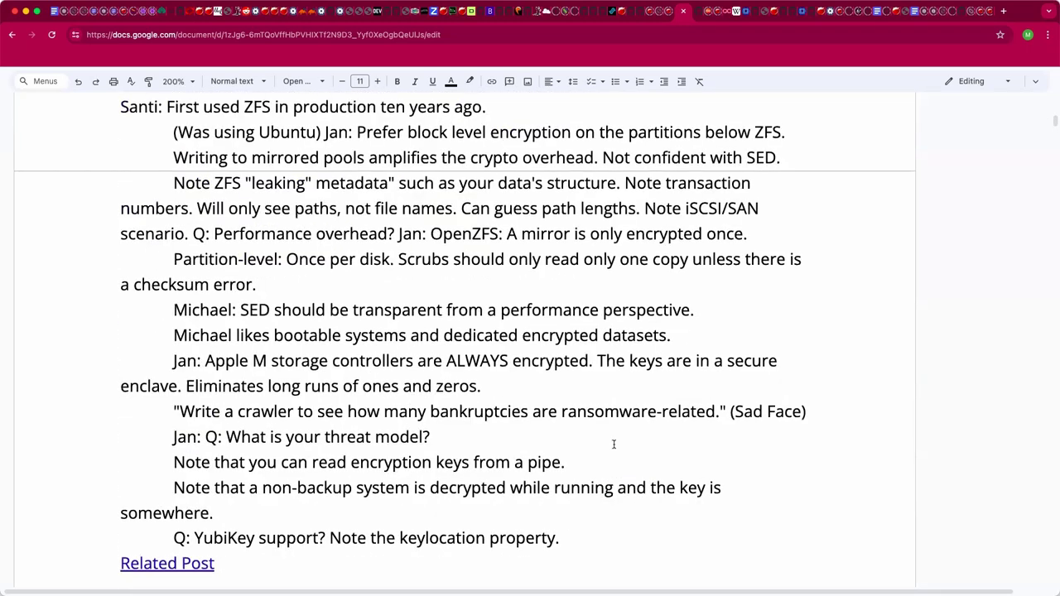
pyautogui.scroll(3, 613, 444)
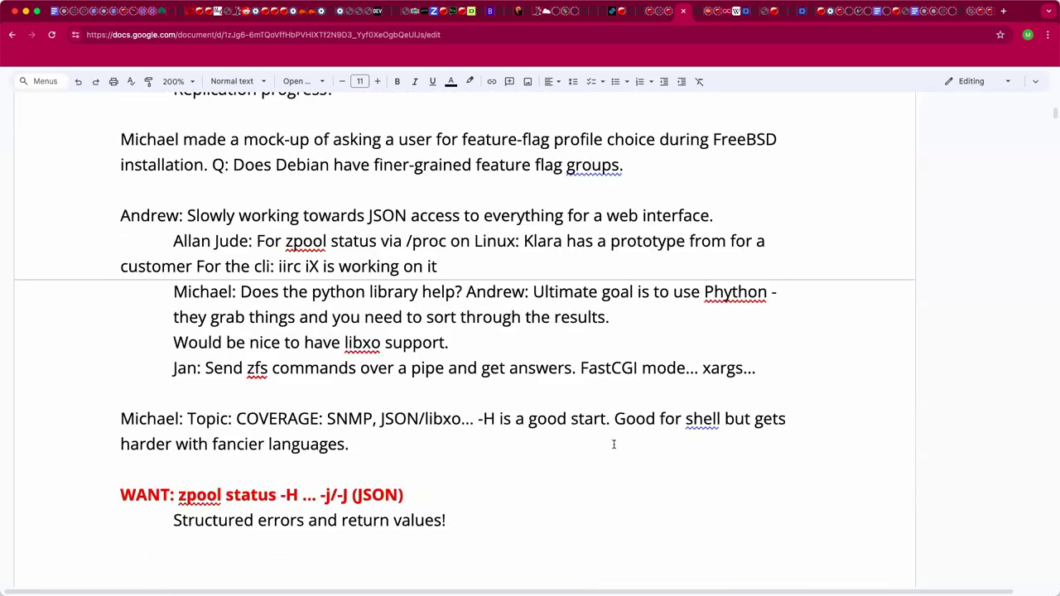
pyautogui.scroll(4, 613, 445)
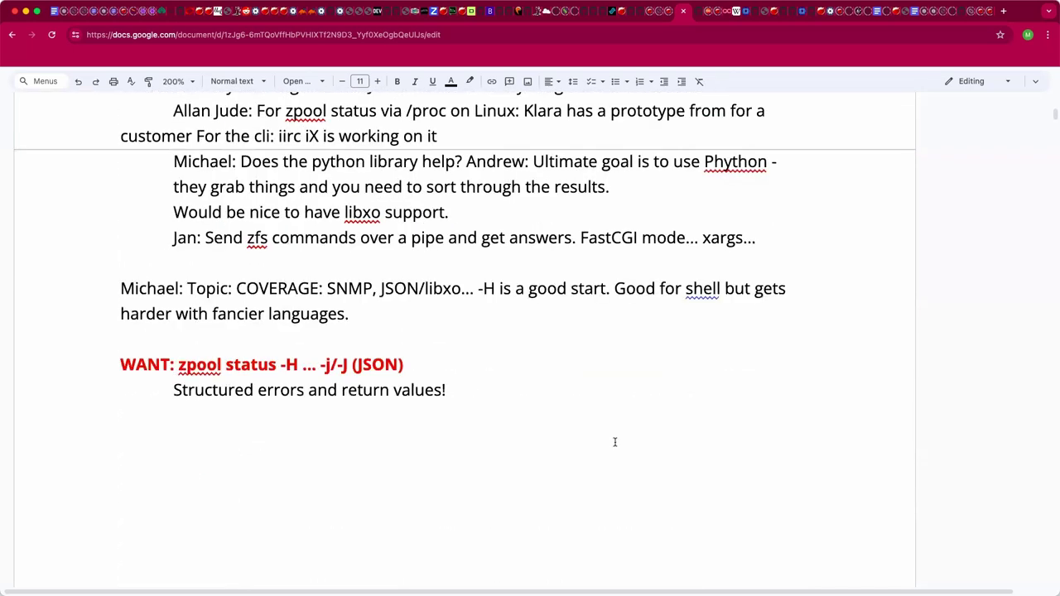
pyautogui.scroll(-1, 614, 442)
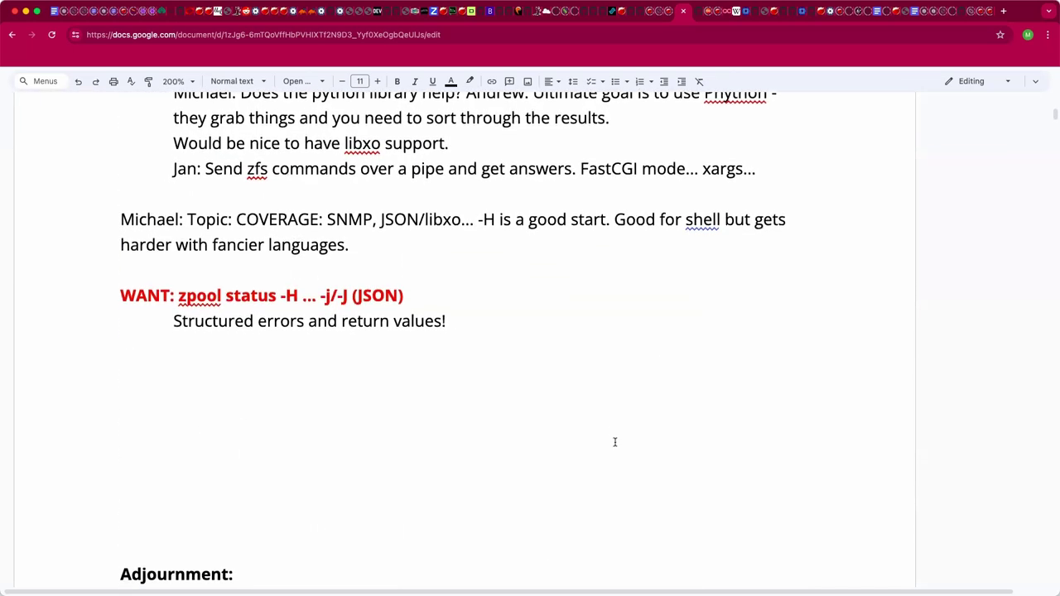
pyautogui.click(456, 345)
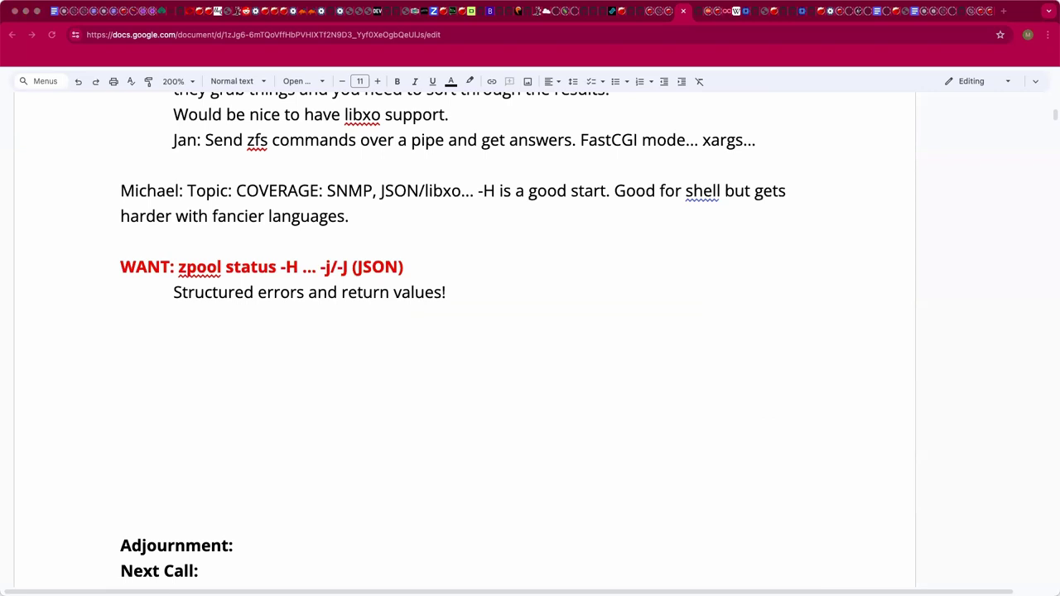
pyautogui.click(289, 336)
pyautogui.press('Up')
pyautogui.press('Tab')
pyautogui.write('https://github.com/truenas/py-libzfs')
pyautogui.press('Return')
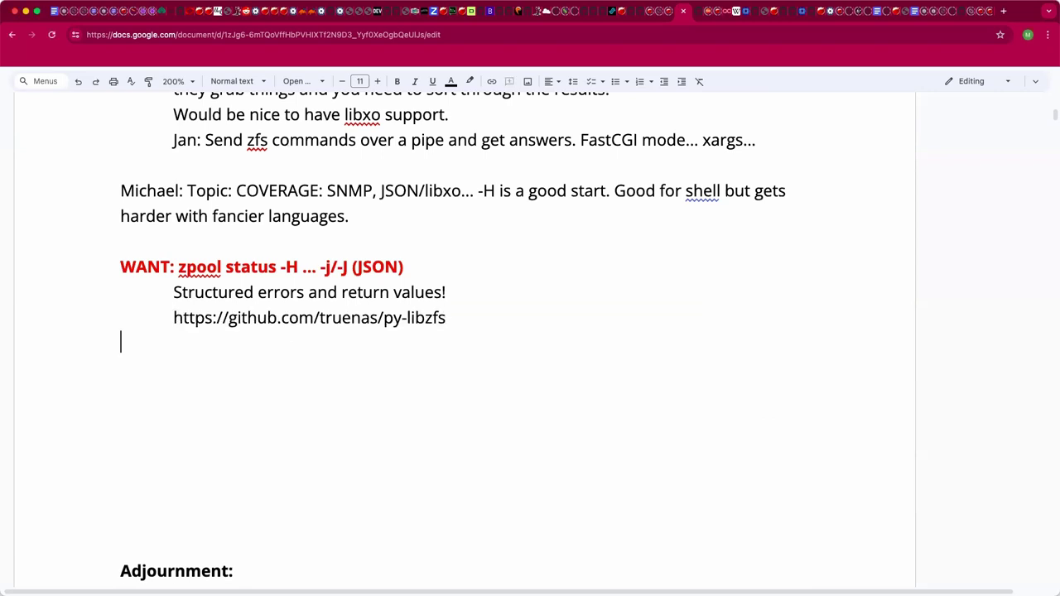
pyautogui.press('Up')
pyautogui.press('Right')
pyautogui.hotkey('shift', 'End')
pyautogui.hotkey('ctrl', 'k')
pyautogui.press('Return')
# Prefix the py-libzfs link with "Q: ".
pyautogui.click(121, 341)
pyautogui.click(121, 317)
pyautogui.click(174, 317)
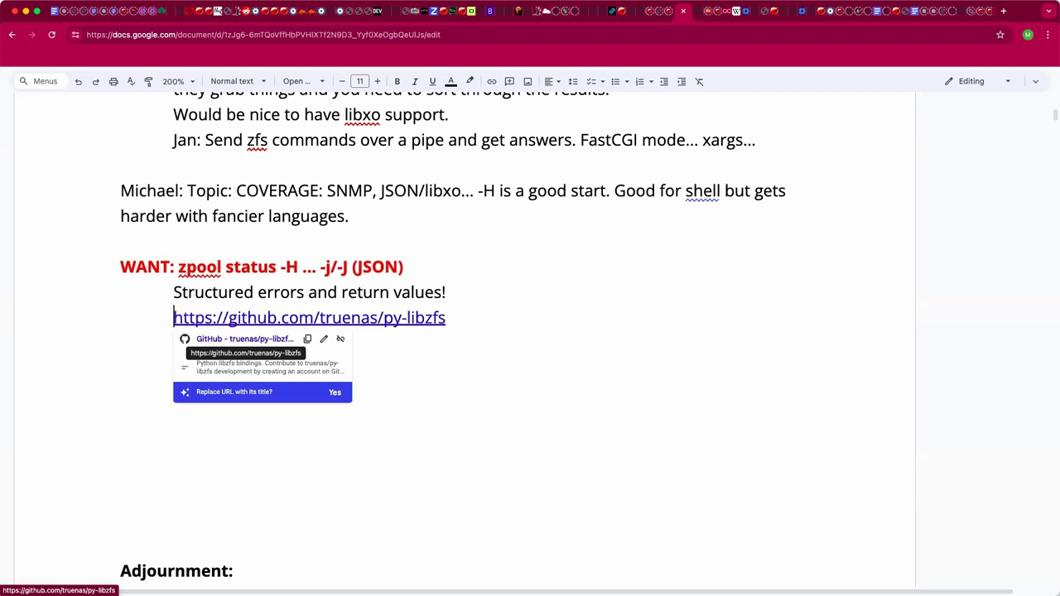
pyautogui.write('Q:')
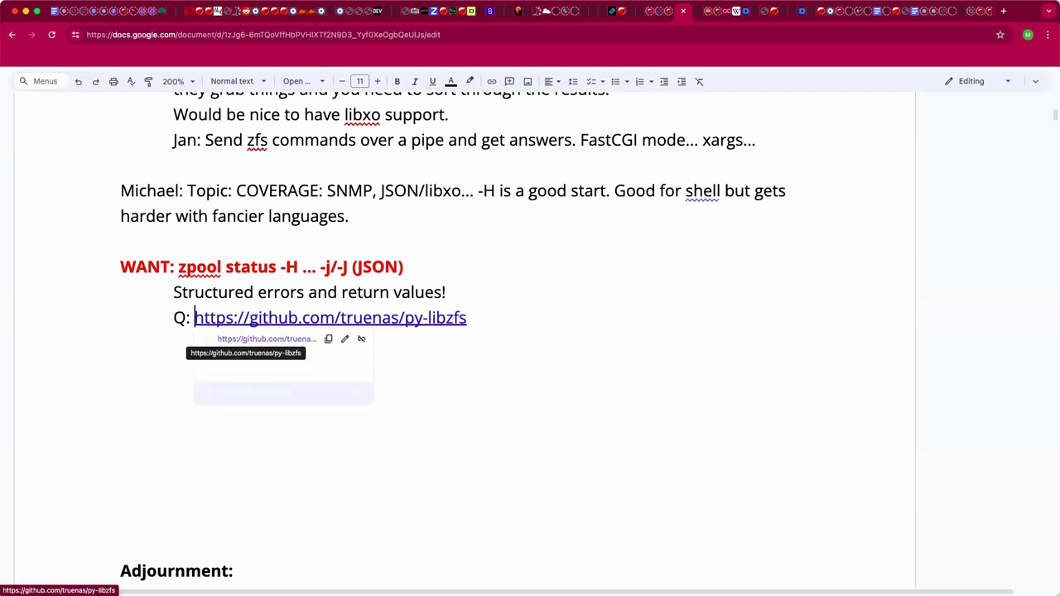
pyautogui.click(360, 438)
pyautogui.press('super+Tab')
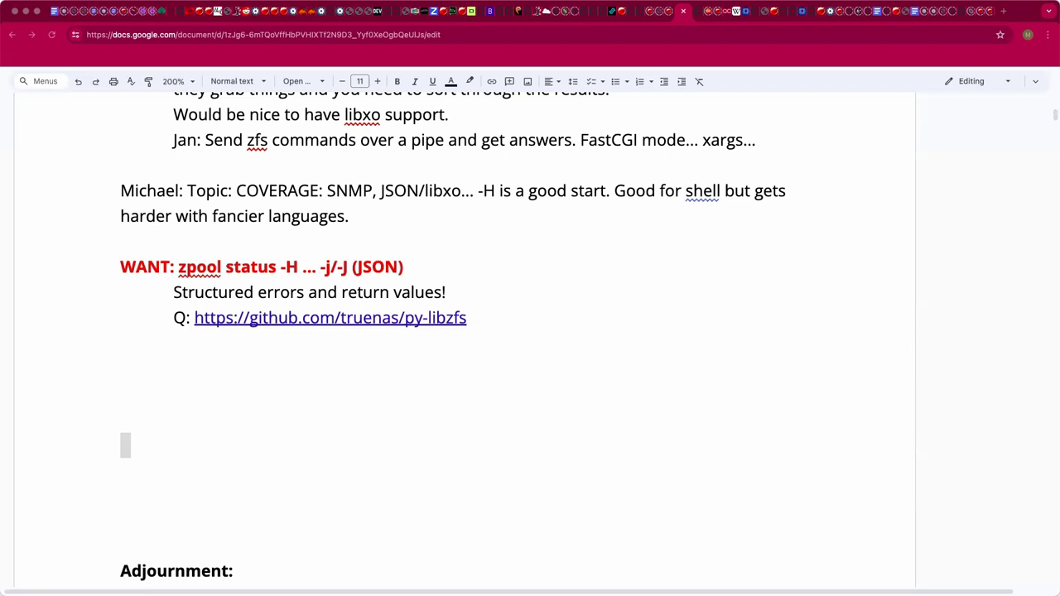
pyautogui.click(267, 336)
pyautogui.press('Left')
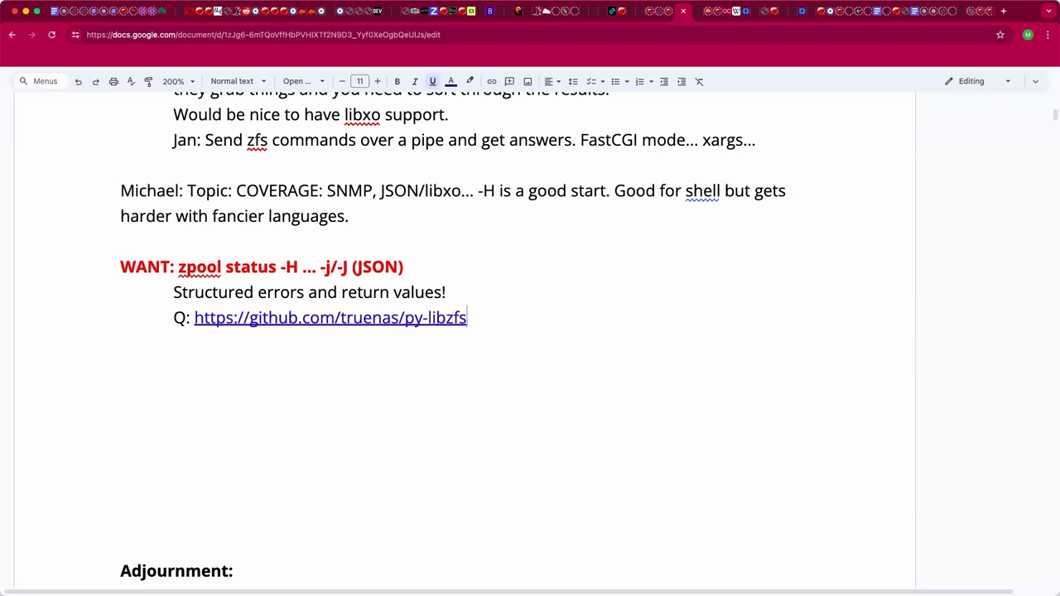
pyautogui.press('Return')
pyautogui.write('https://pypi.org/project/zpool-status/')
pyautogui.hotkey('shift', 'Home')
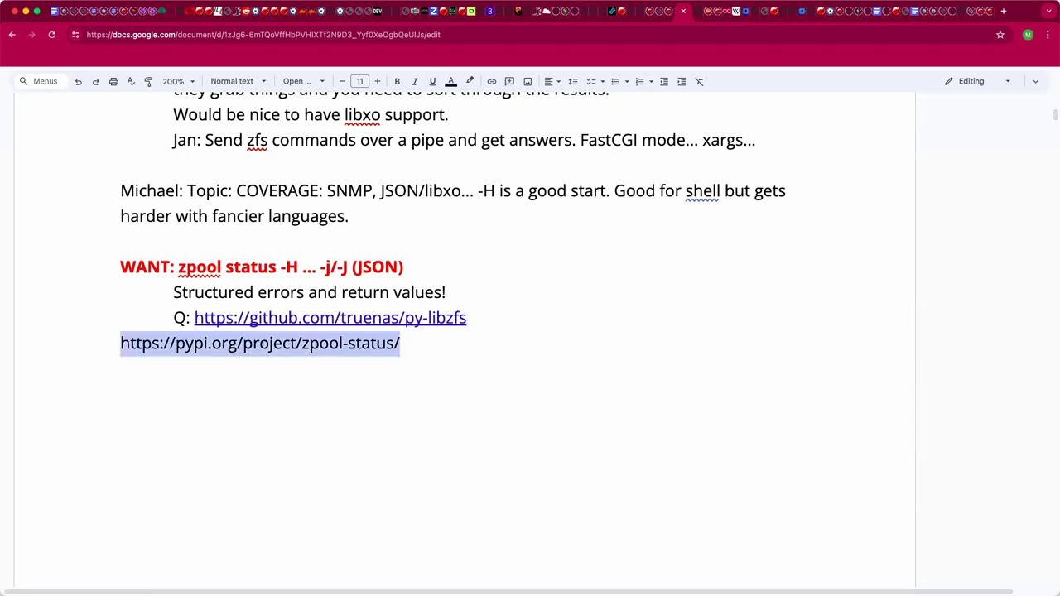
pyautogui.press('super+k')
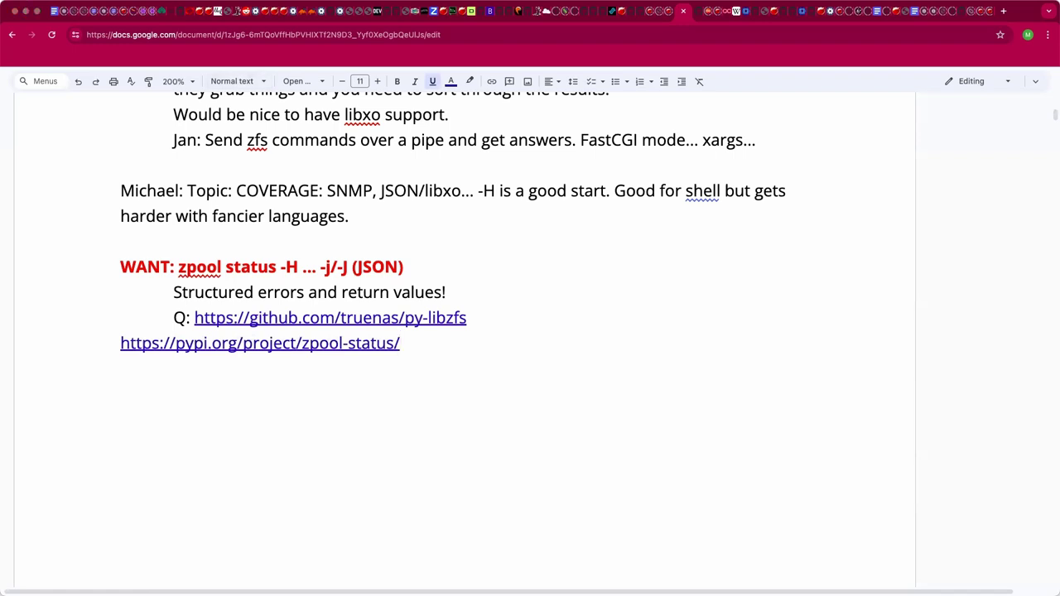
pyautogui.press('super+Tab')
pyautogui.click(255, 372)
pyautogui.press('Return')
pyautogui.press('Tab')
pyautogui.write('https://gist.github.com/Xaroth/11273909')
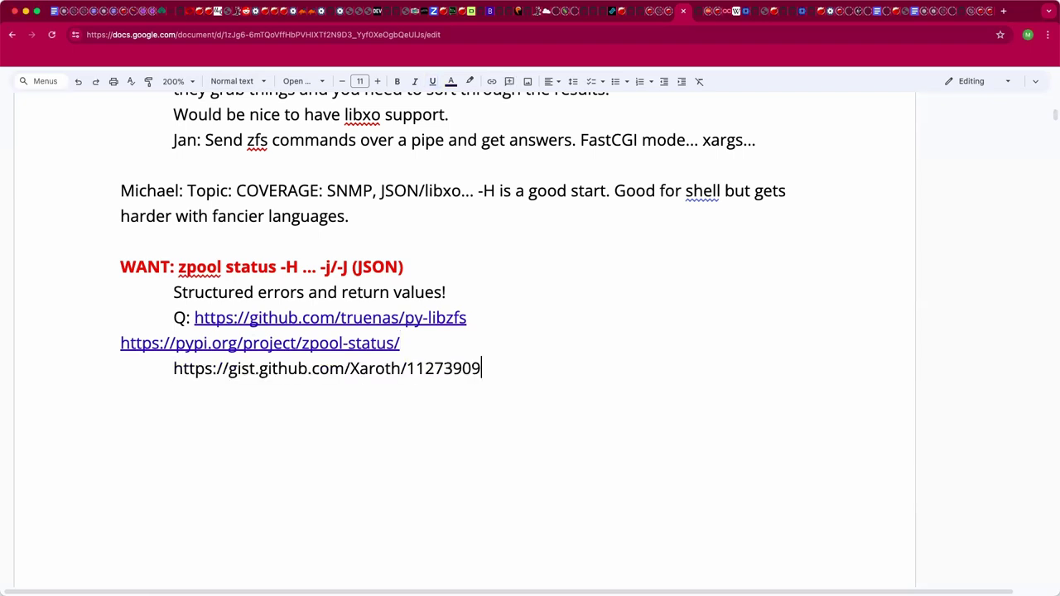
pyautogui.hotkey('shift', 'Home')
pyautogui.hotkey('ctrl', 'u')
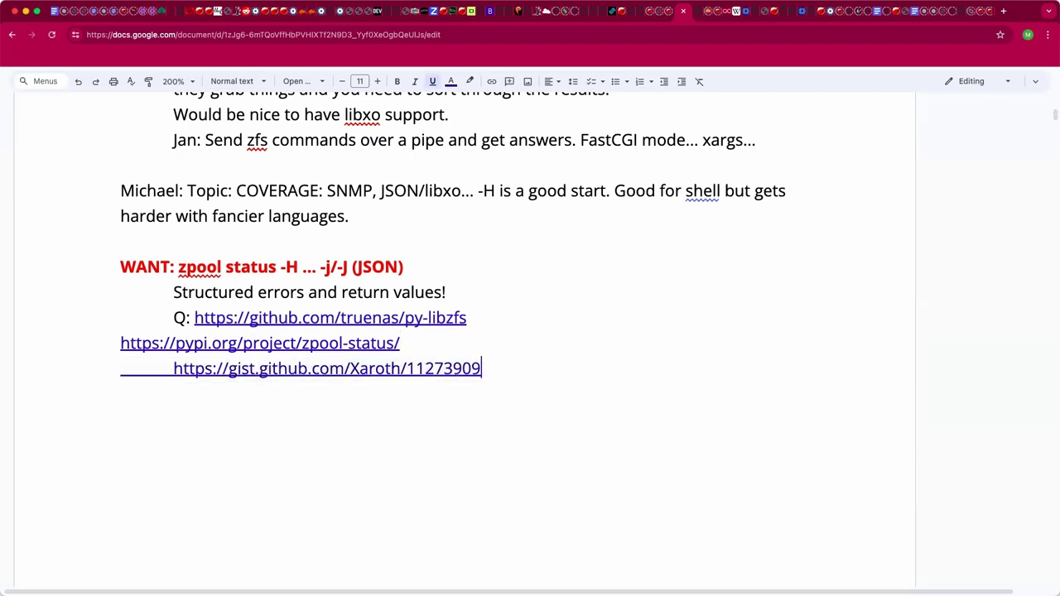
# Indent the zpool-status and gist links so both align with the Q: line above.
pyautogui.press('Up')
pyautogui.press('Home')
pyautogui.press('Tab')
pyautogui.press('Down')
pyautogui.press('BackSpace')
pyautogui.press('Tab')
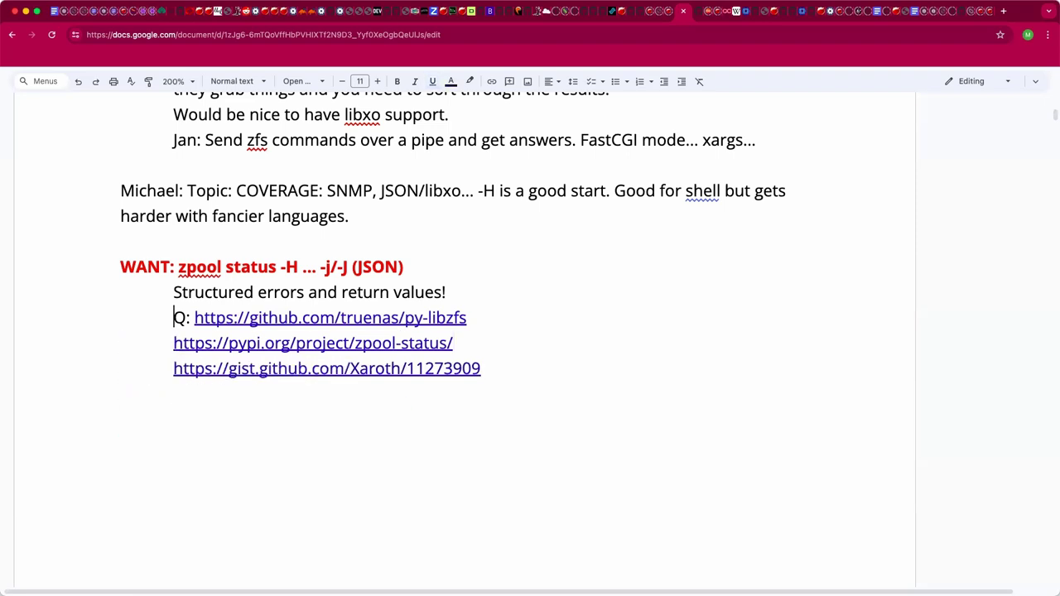
# Write "State of the various python ZFS bindings?" after "Q:" and put the py-libzfs link on its own indented line.
pyautogui.press('Right')
pyautogui.press('Right')
pyautogui.press('Right')
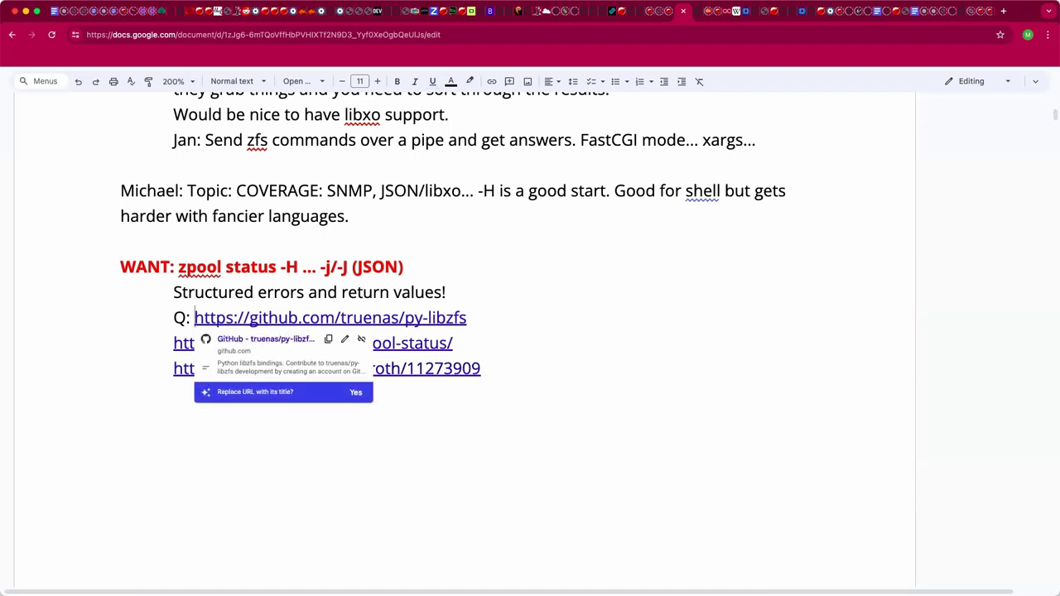
pyautogui.write('State of the ')
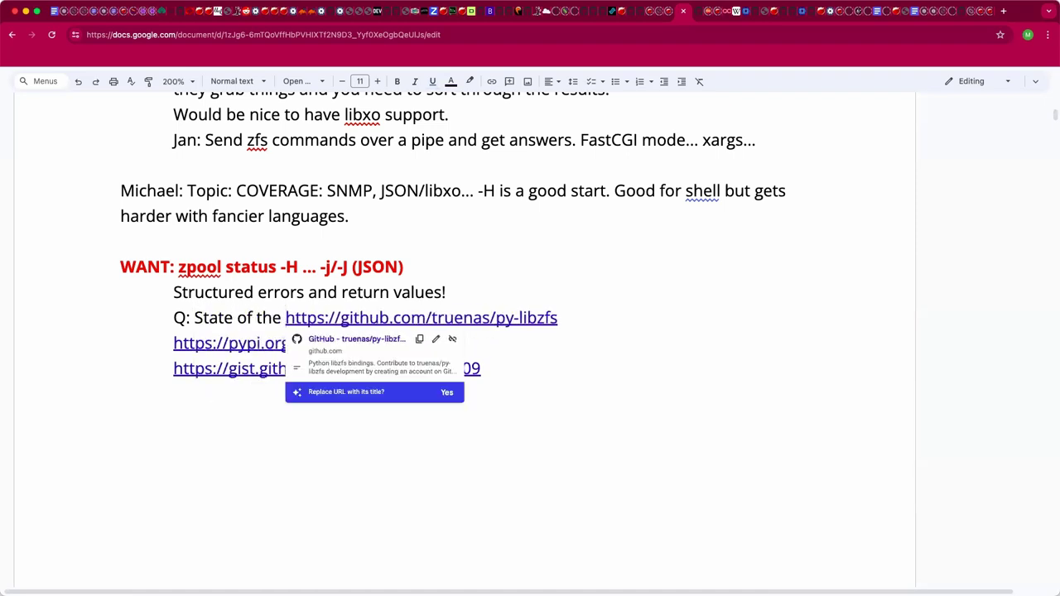
pyautogui.write('various pythong')
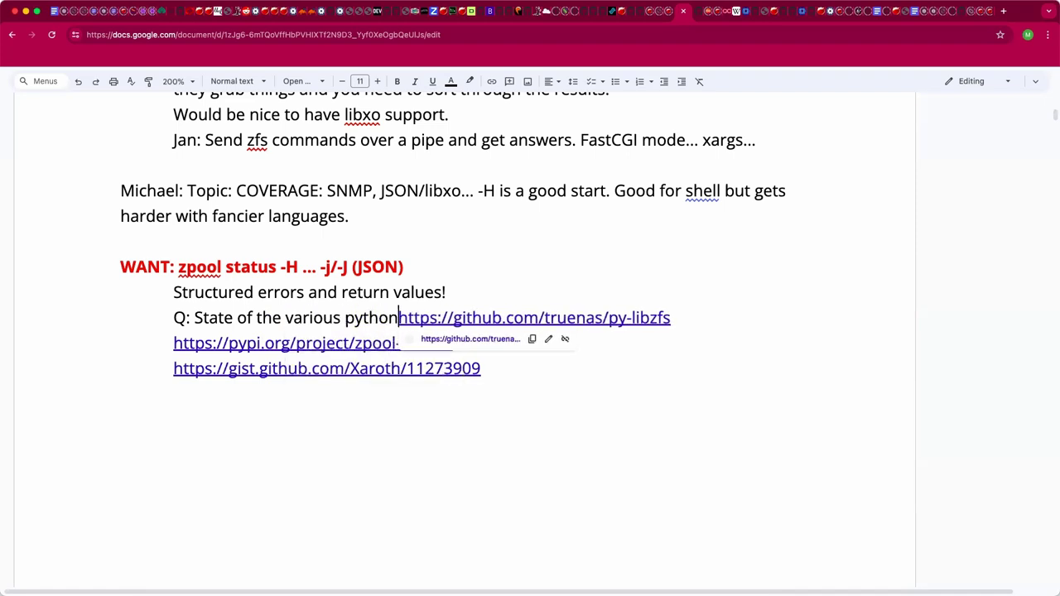
pyautogui.press('BackSpace')
pyautogui.write('ZFS bin')
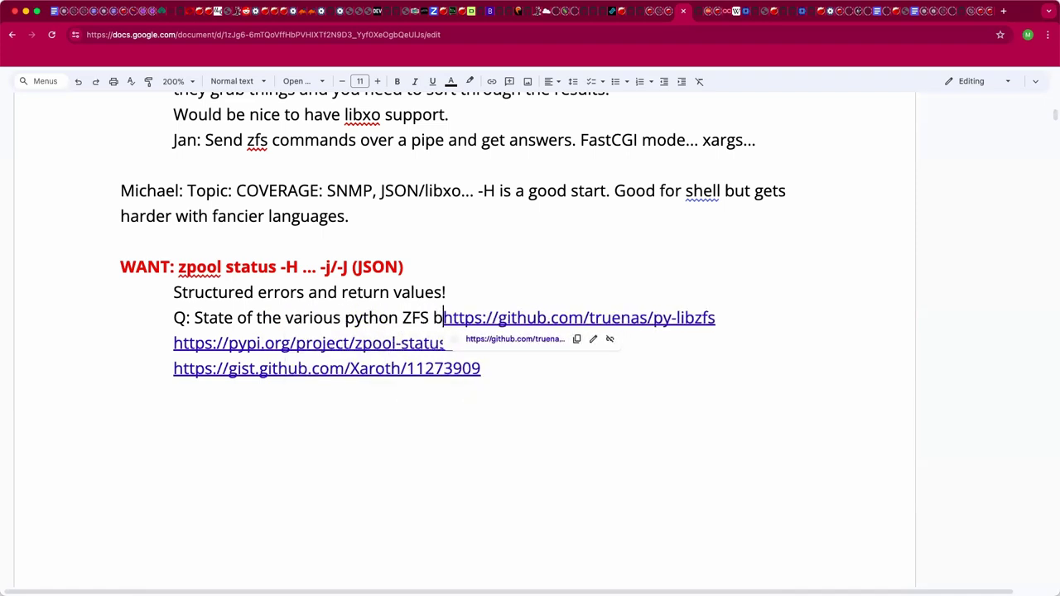
pyautogui.write('dings?')
pyautogui.press('Return')
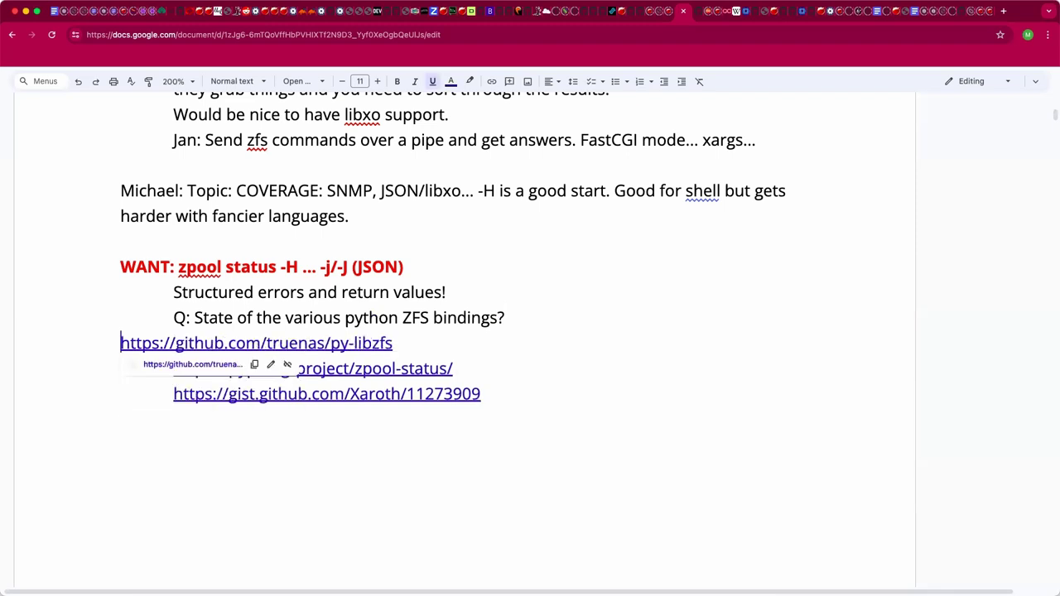
pyautogui.press('Tab')
# Capitalize "Bindings" in the question about the various python ZFS bindings.
pyautogui.click(439, 321)
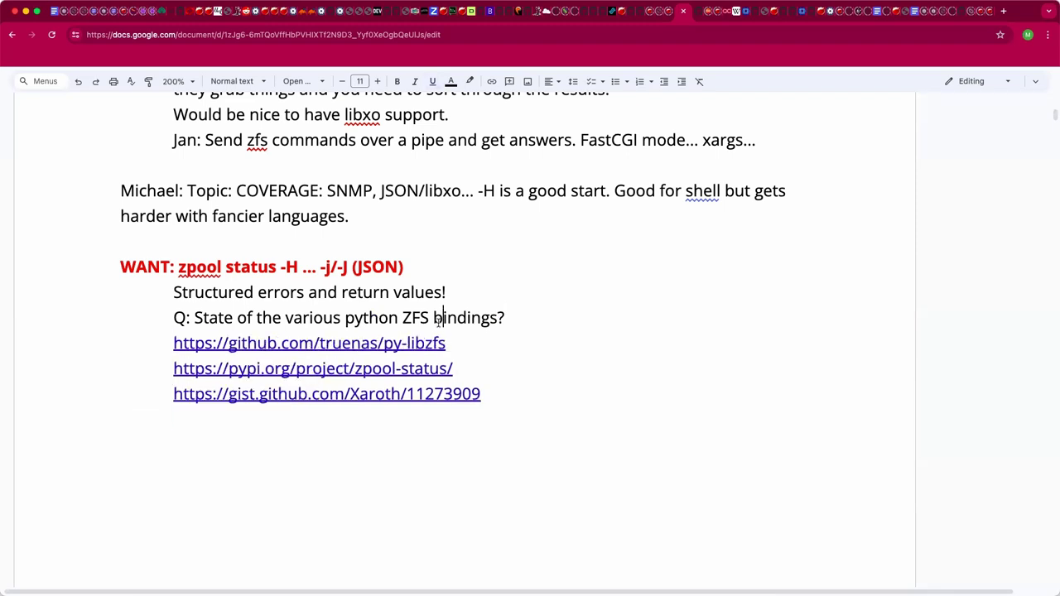
pyautogui.press('BackSpace')
pyautogui.write('B')
pyautogui.press('Down')
pyautogui.press('Down')
pyautogui.press('Down')
pyautogui.press('Down')
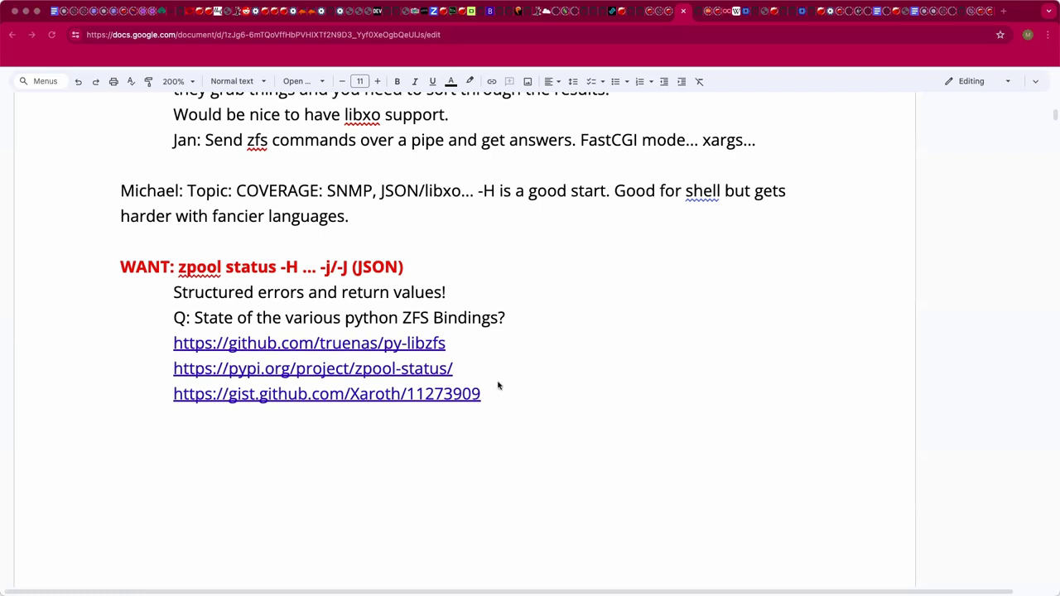
# Open the zpool-status project page from its link in the notes and enlarge its sample JSON output.
pyautogui.click(424, 368)
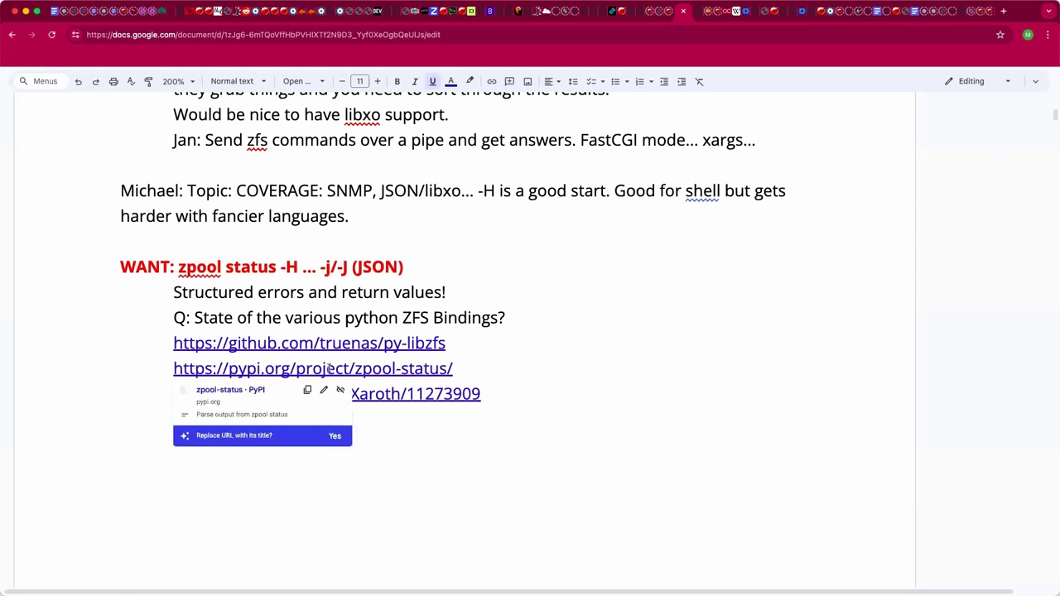
pyautogui.click(251, 394)
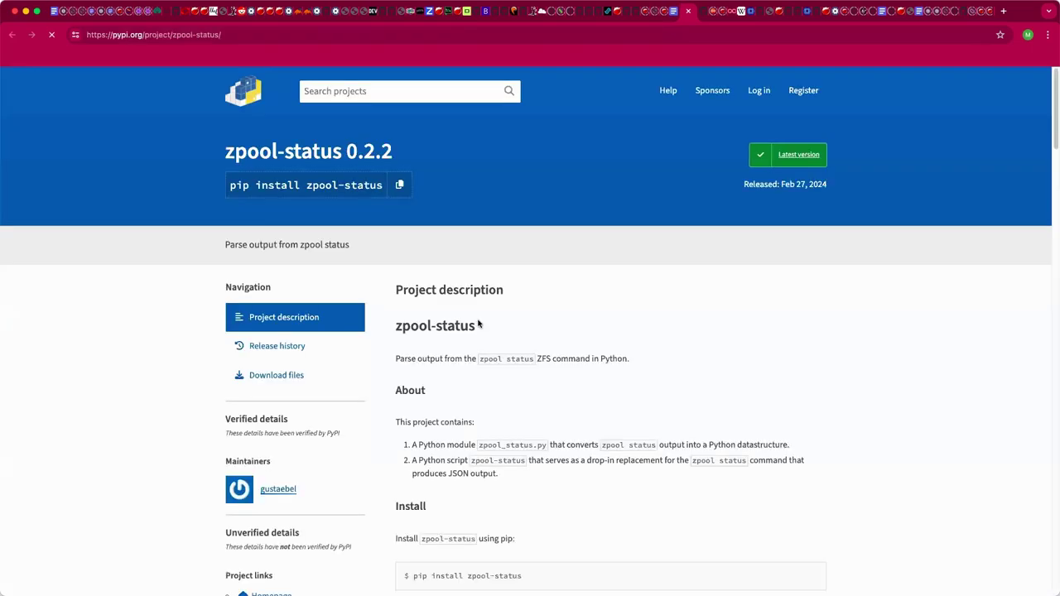
pyautogui.scroll(-15, 478, 321)
pyautogui.scroll(-5, 478, 323)
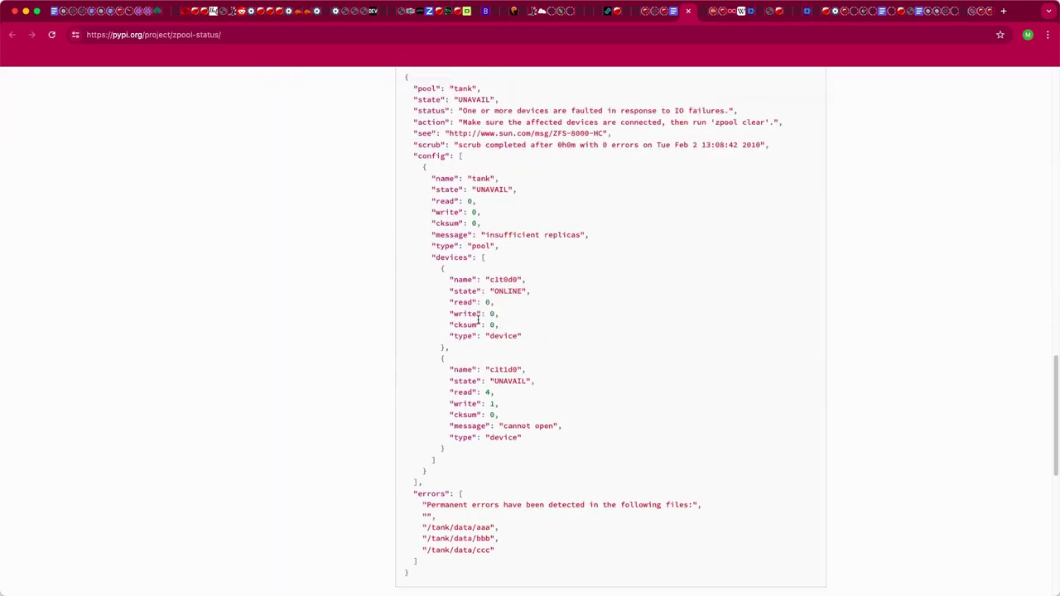
pyautogui.press('super+equal')
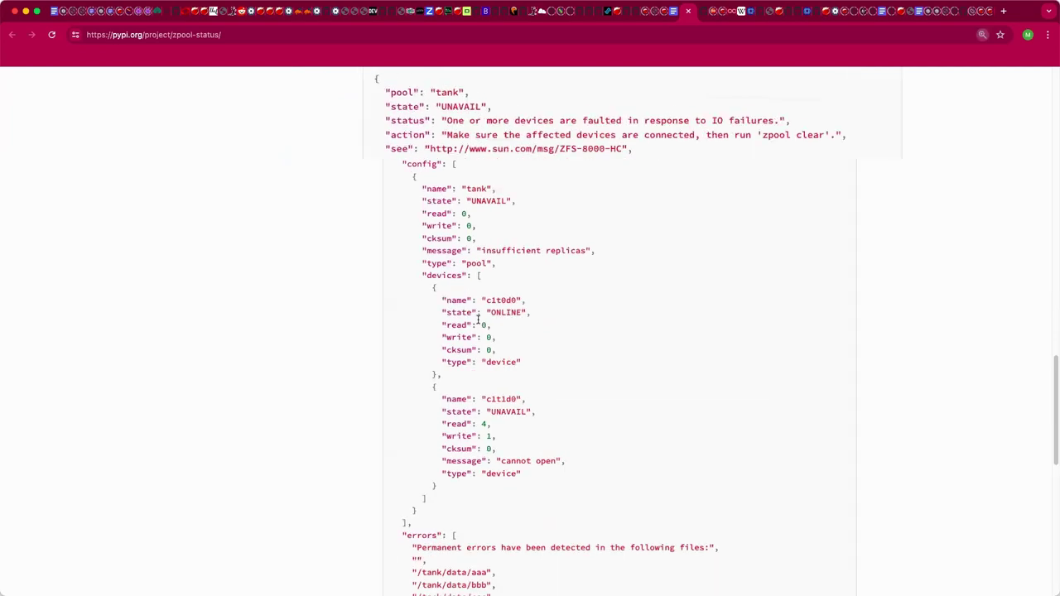
pyautogui.press('super+equal')
pyautogui.press('super+equal')
pyautogui.press('super+equal')
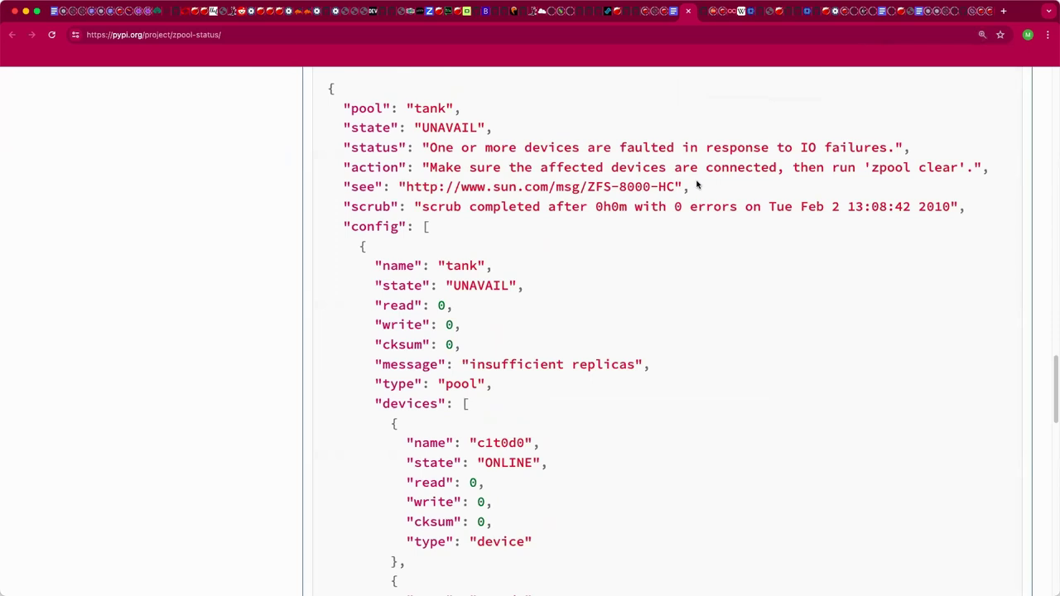
# Examine the sample's device and error entries, the equivalent Python code and the project's About section.
pyautogui.scroll(-8, 683, 305)
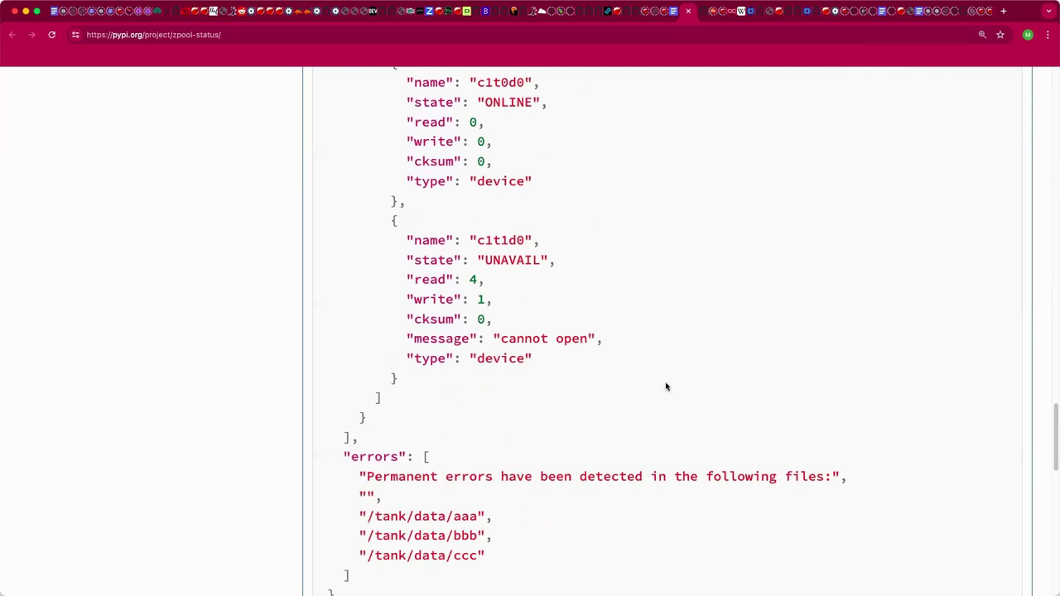
pyautogui.scroll(-1, 665, 383)
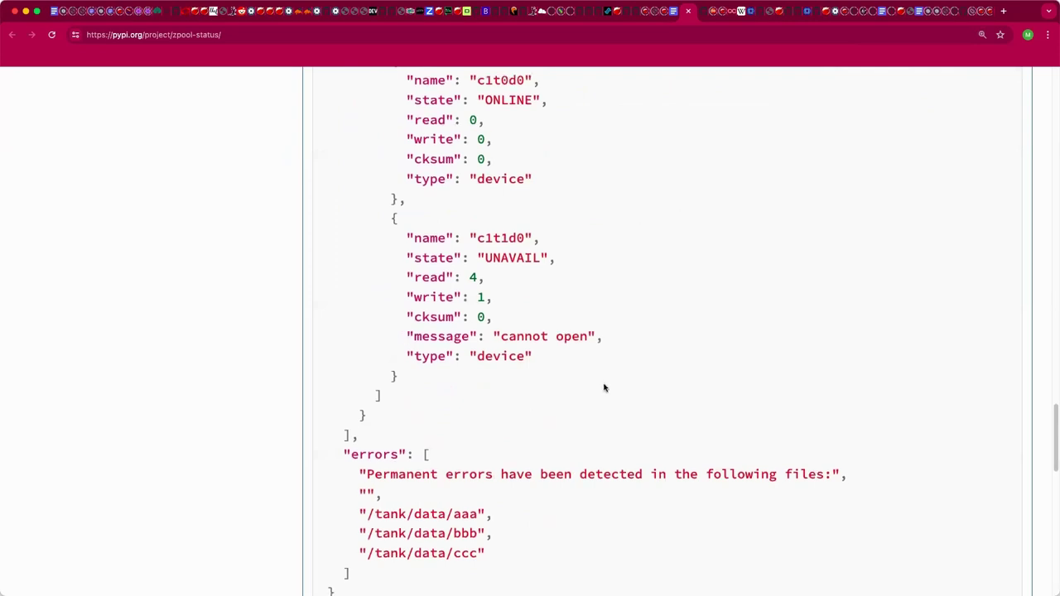
pyautogui.doubleClick(502, 238)
pyautogui.click(618, 300)
pyautogui.scroll(-3, 583, 322)
pyautogui.scroll(10, 582, 322)
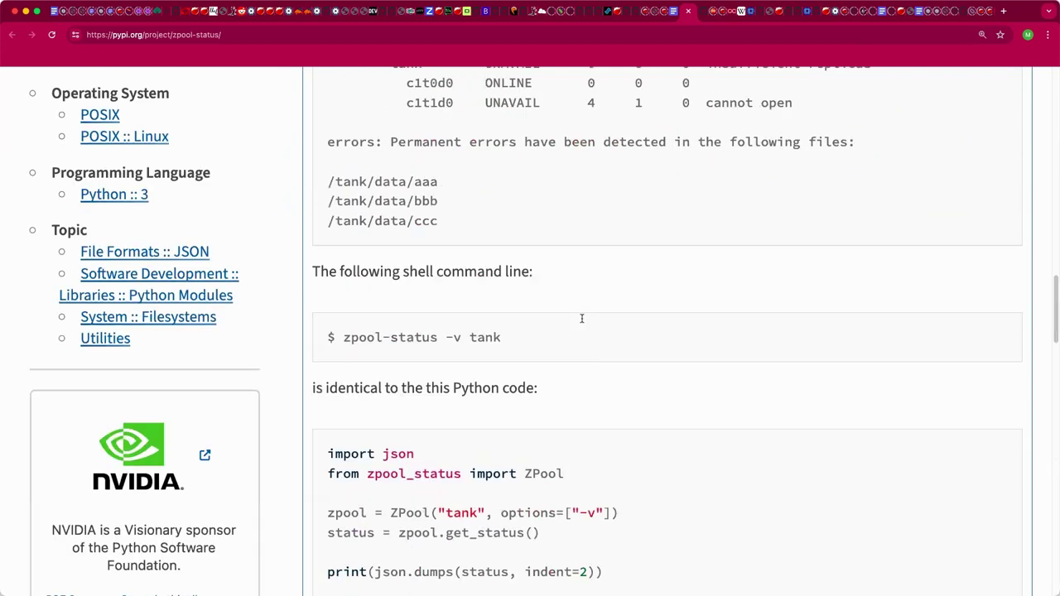
pyautogui.scroll(10, 581, 319)
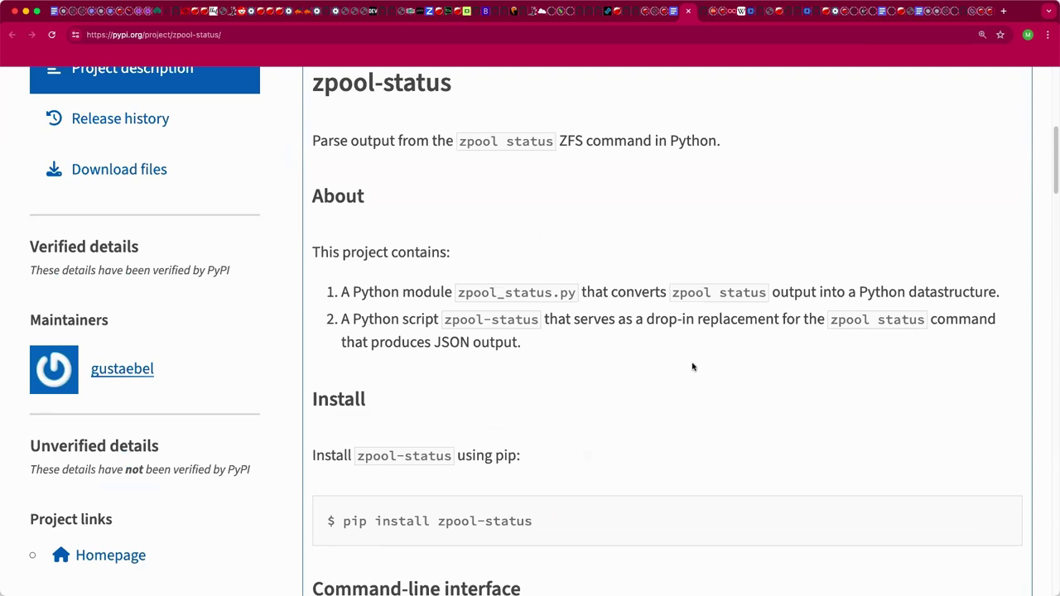
# Return to the call notes and append "Which truly use libzfs?" to the python ZFS Bindings question.
pyautogui.press('super+grave')
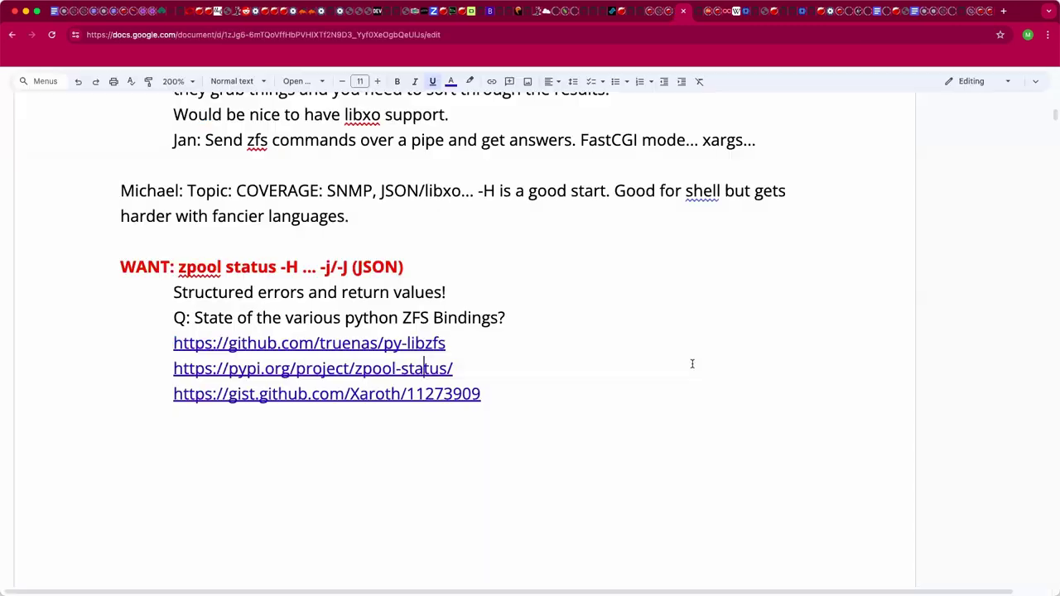
pyautogui.click(556, 467)
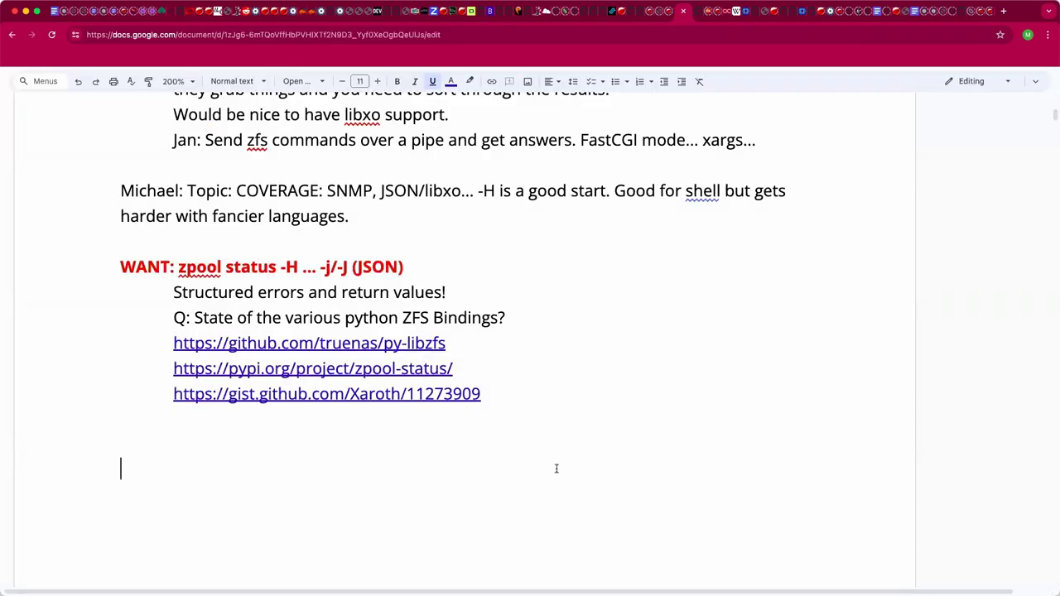
pyautogui.click(519, 262)
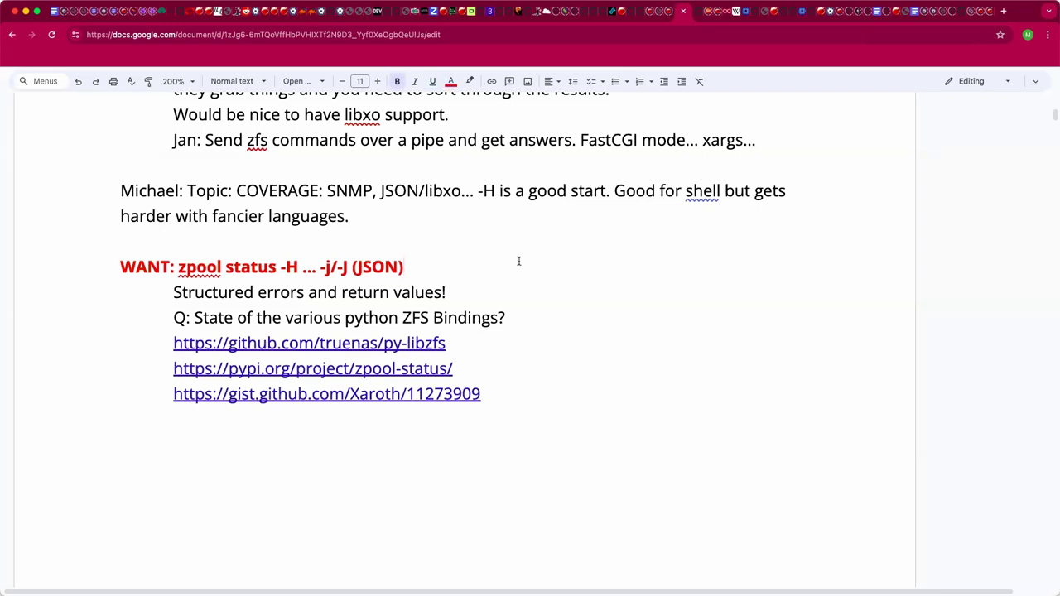
pyautogui.click(413, 437)
pyautogui.click(531, 290)
pyautogui.click(567, 320)
pyautogui.write('Which truly u')
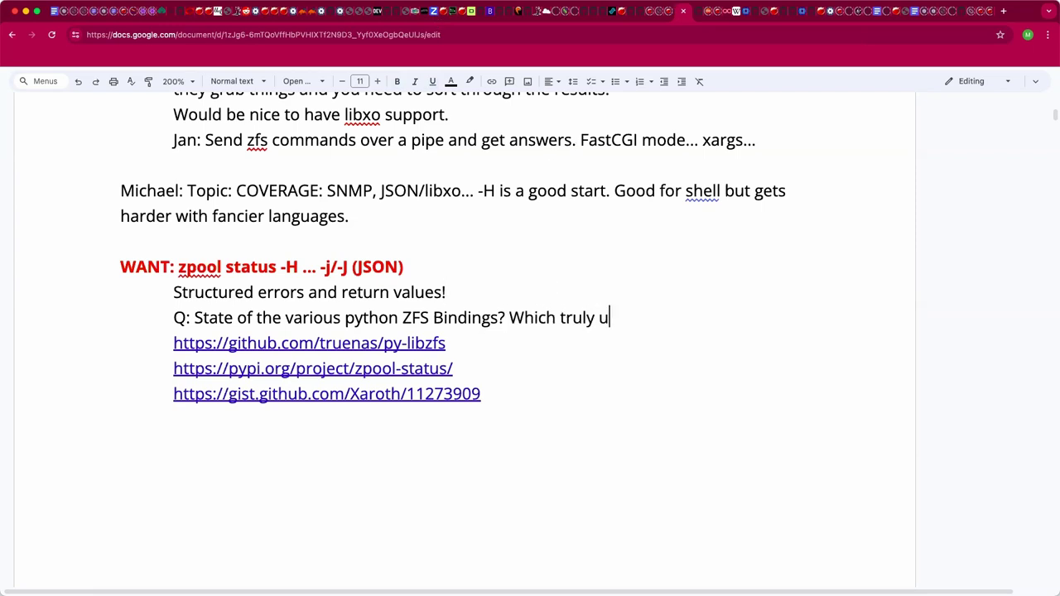
pyautogui.write('se libzfs?')
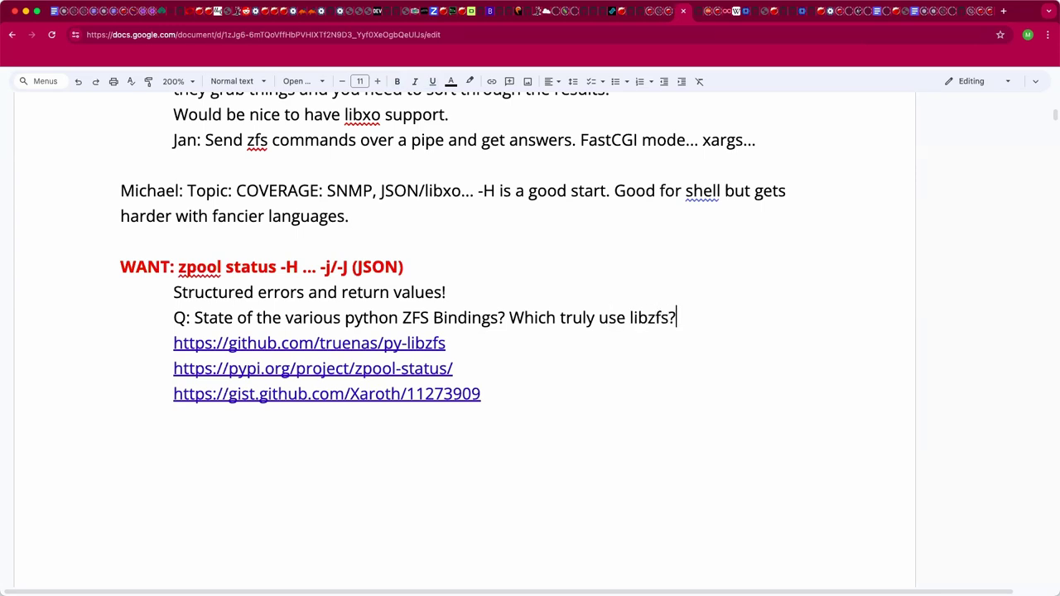
pyautogui.press('Down')
pyautogui.press('Down')
pyautogui.press('Down')
pyautogui.press('Down')
pyautogui.press('Down')
# Append the remark "(Using libzfs core?)" after the py-libzfs link.
pyautogui.click(121, 443)
pyautogui.click(473, 342)
pyautogui.click(473, 342)
pyautogui.write('(Using libzfs c')
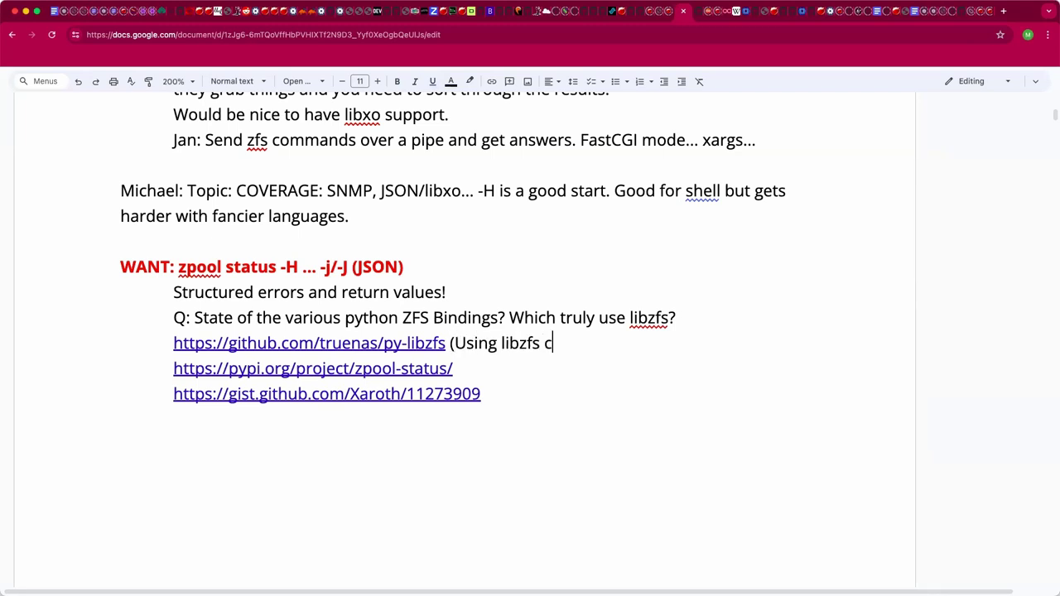
pyautogui.write('ore?)')
# Open the zpool-status project page from its link, examine the sample command output and its JSON version, and return to the notes.
pyautogui.press('super+Tab')
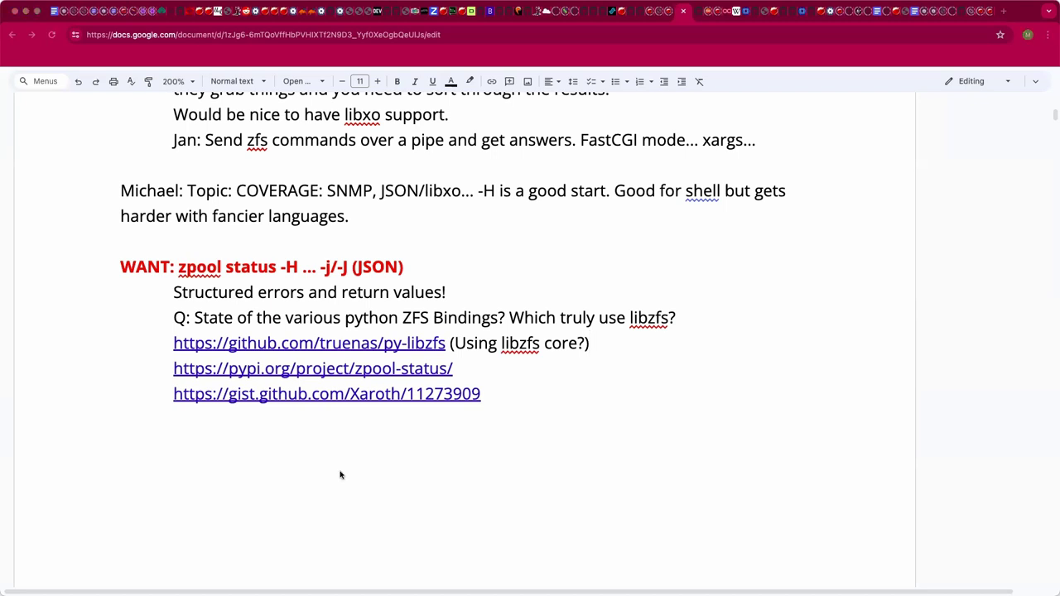
pyautogui.click(400, 370)
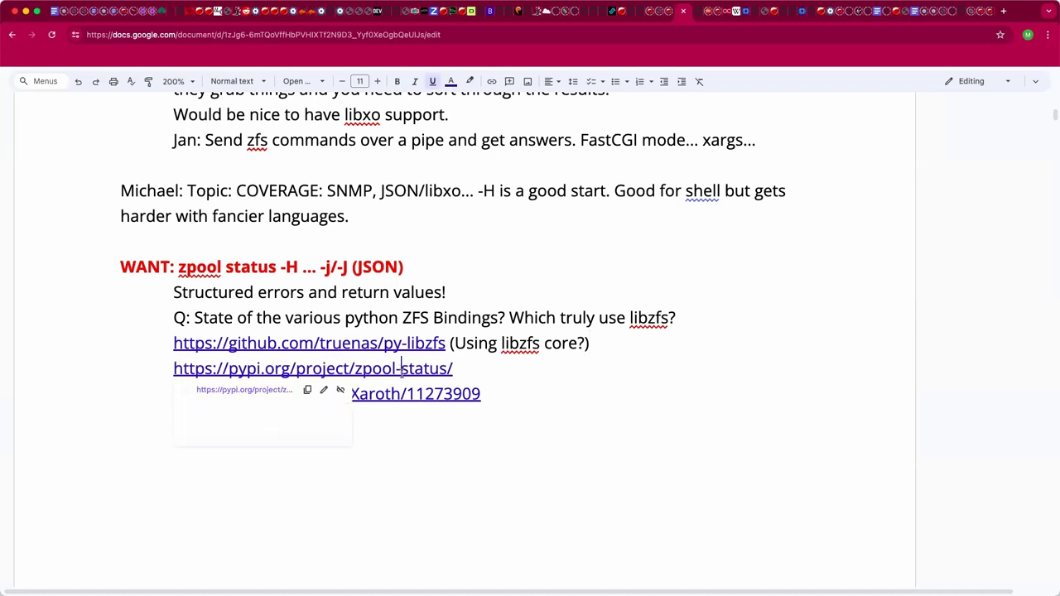
pyautogui.click(261, 390)
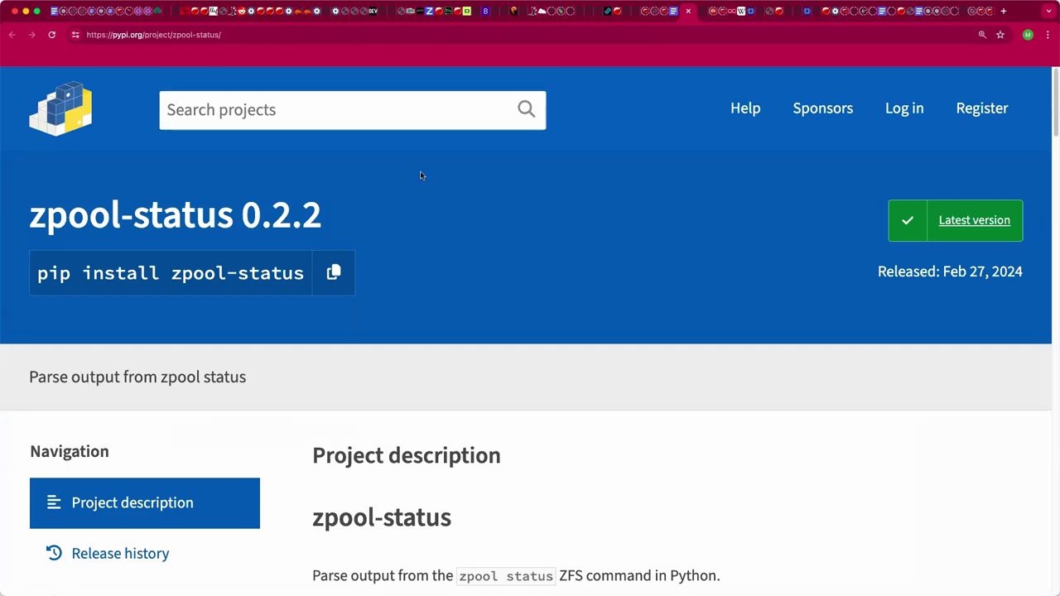
pyautogui.scroll(-5, 412, 174)
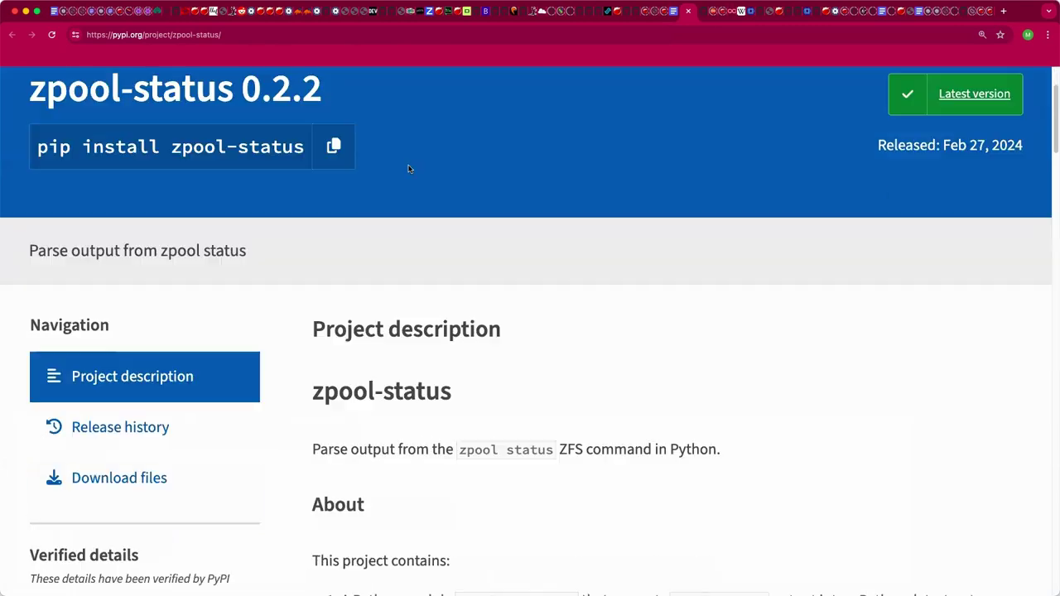
pyautogui.scroll(-20, 412, 176)
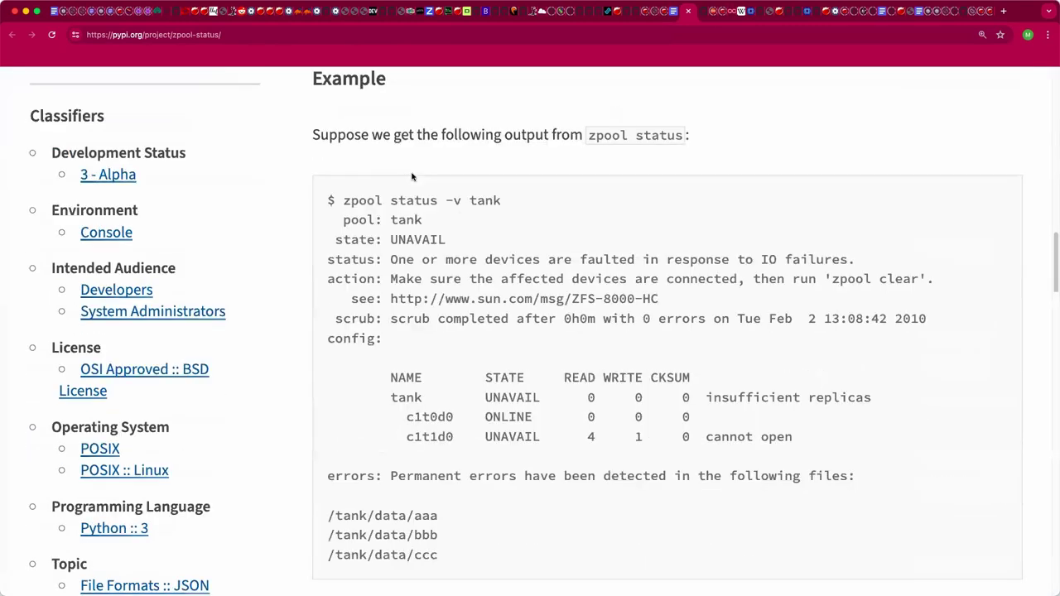
pyautogui.scroll(-5, 412, 174)
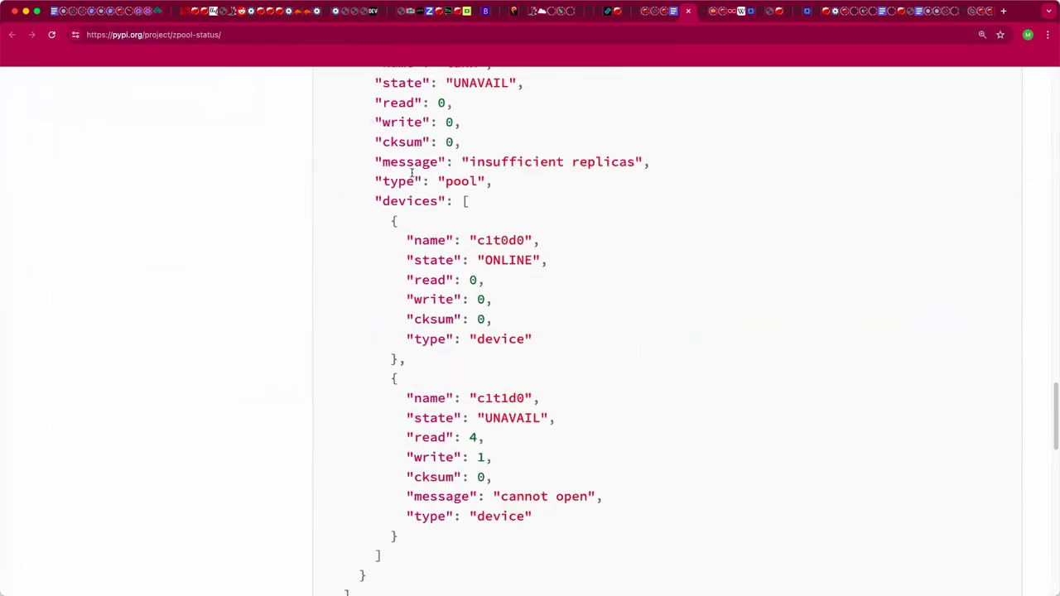
pyautogui.scroll(2, 412, 172)
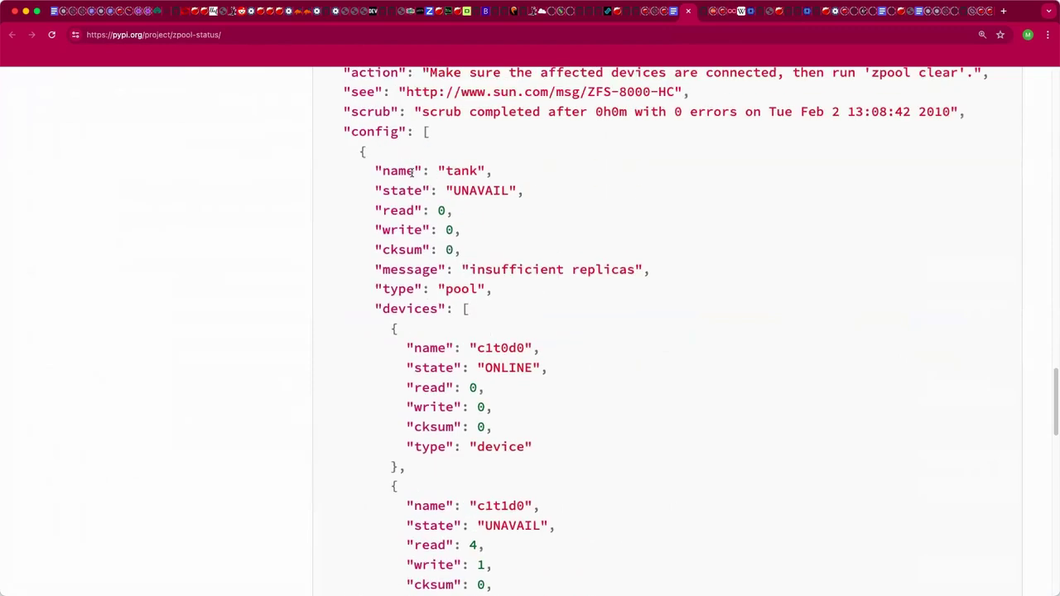
pyautogui.press('super+w')
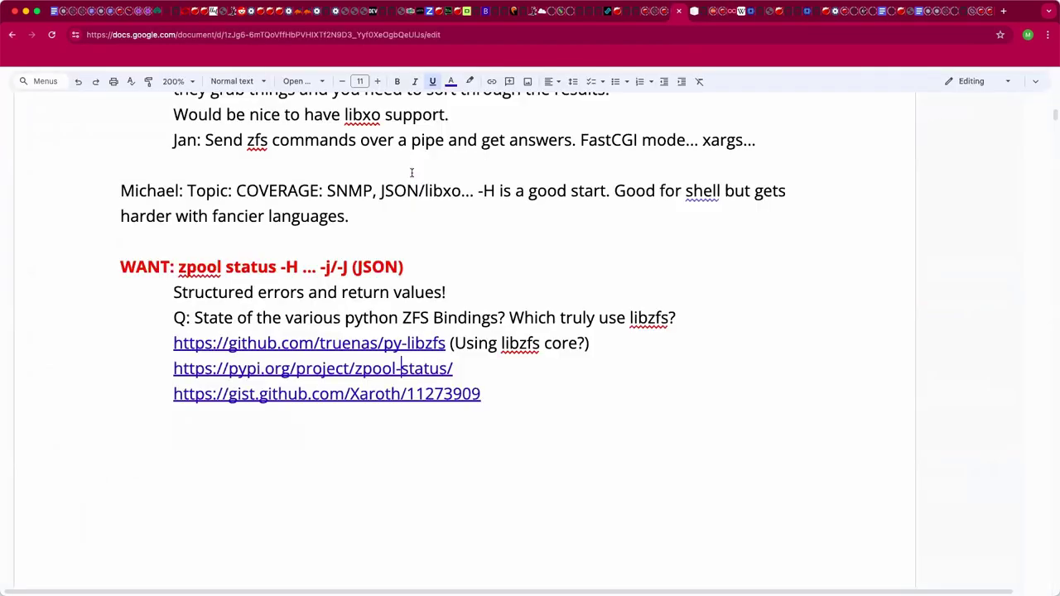
# Open the py-libzfs repository from its link, examine its enlarged file list and contributors, and return to the notes.
pyautogui.doubleClick(478, 299)
pyautogui.click(385, 346)
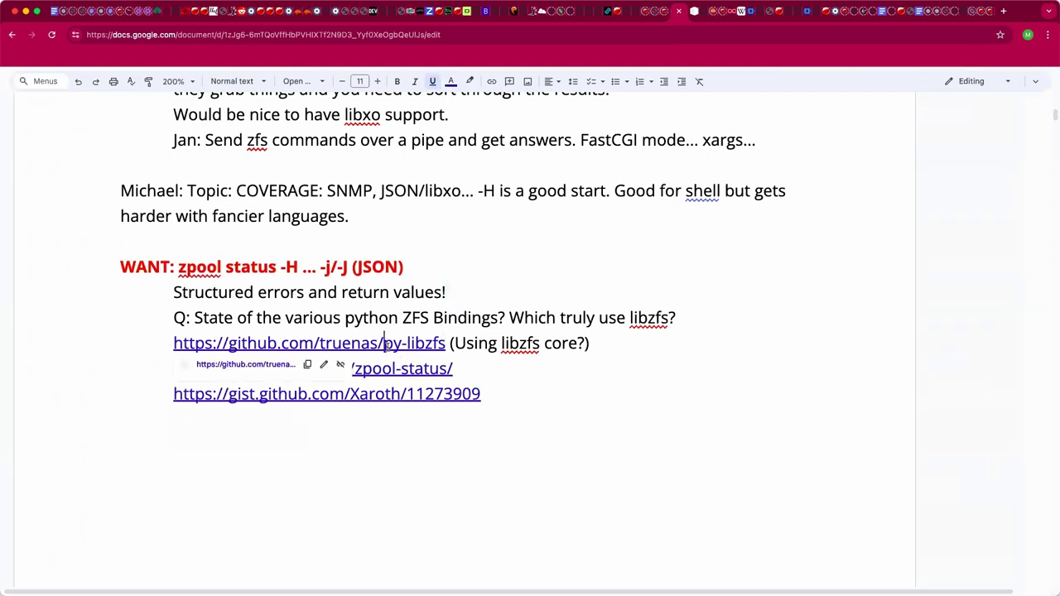
pyautogui.press('Escape')
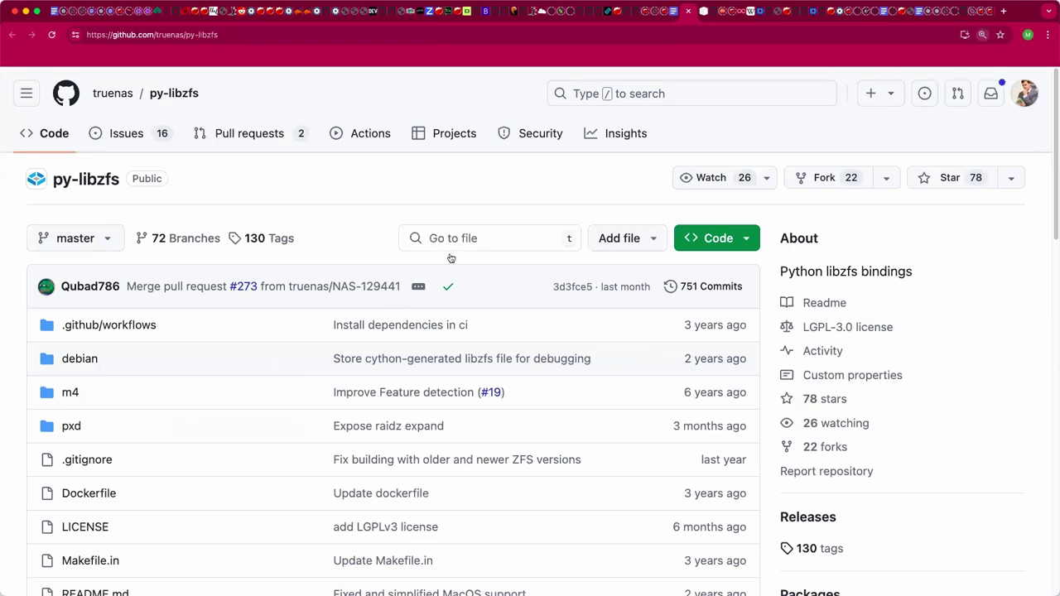
pyautogui.press('super+equal')
pyautogui.press('super+equal')
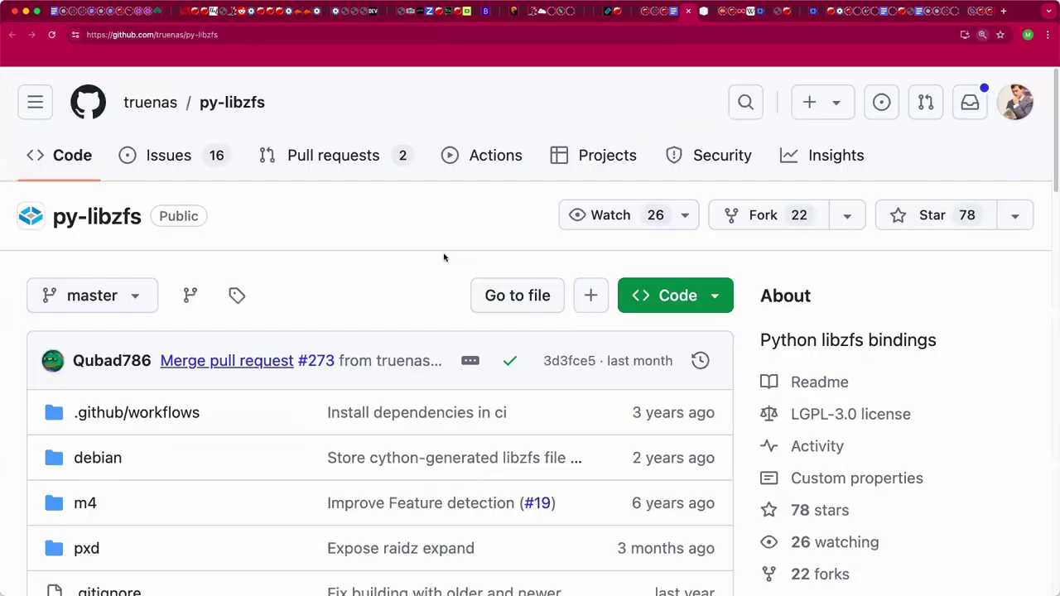
pyautogui.press('super+equal')
pyautogui.scroll(-2, 444, 257)
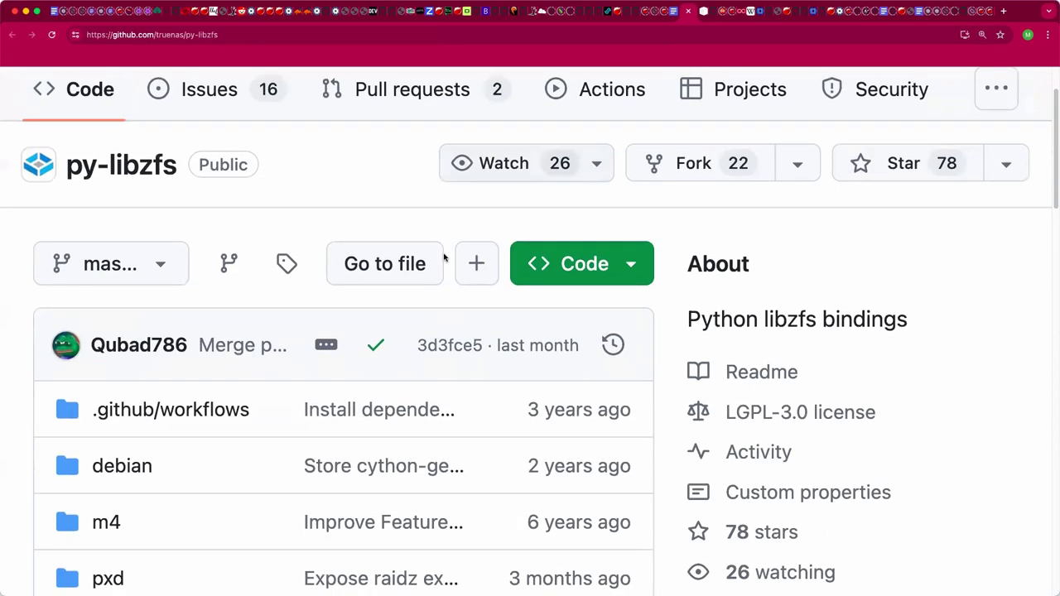
pyautogui.scroll(-10, 444, 258)
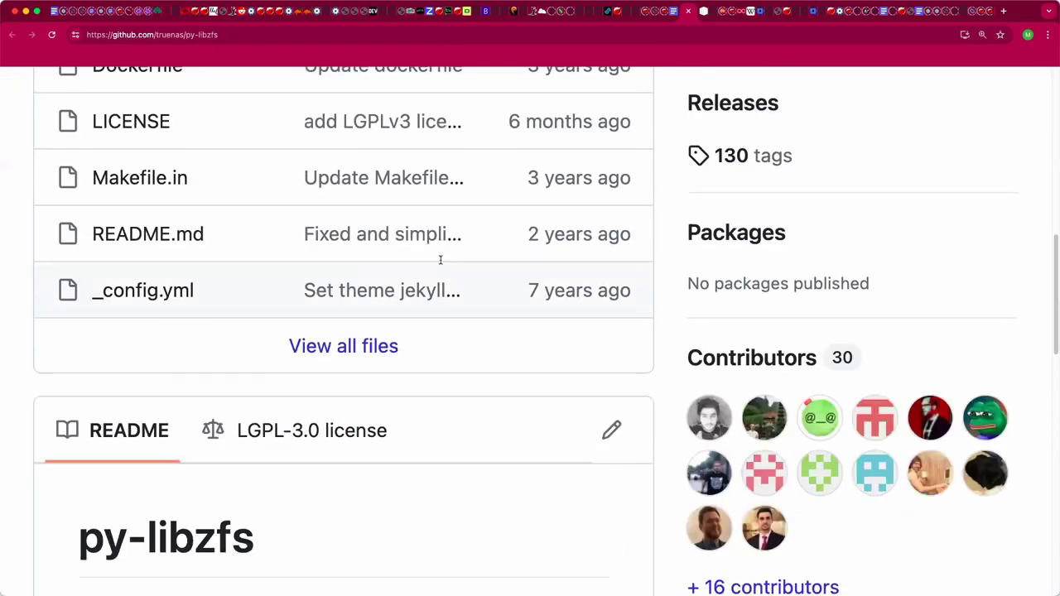
pyautogui.press('super+w')
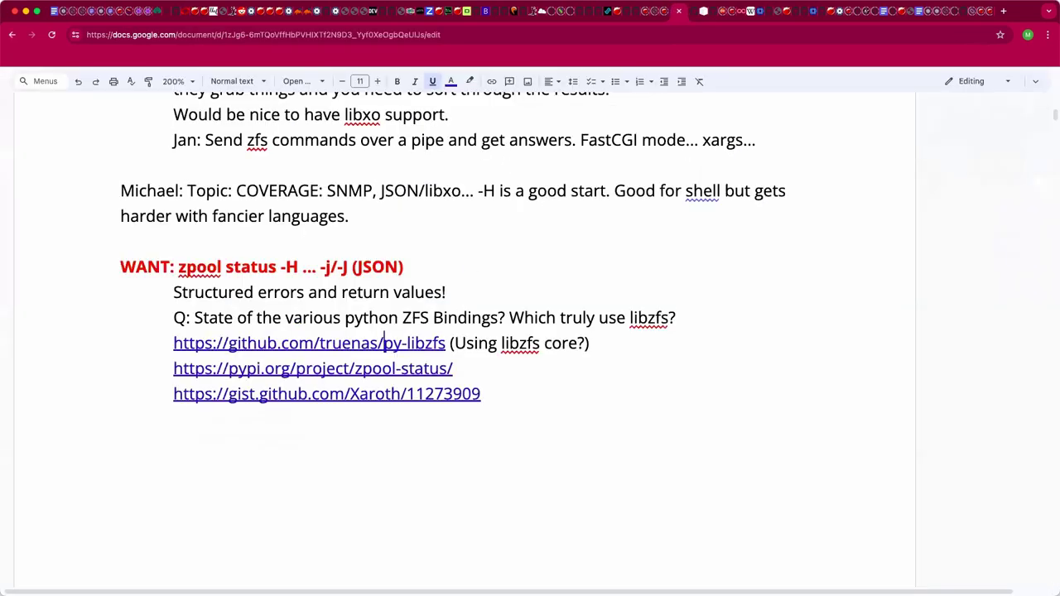
pyautogui.press('super+Tab')
pyautogui.click(211, 428)
pyautogui.press('Tab')
pyautogui.write('Channel progra -')
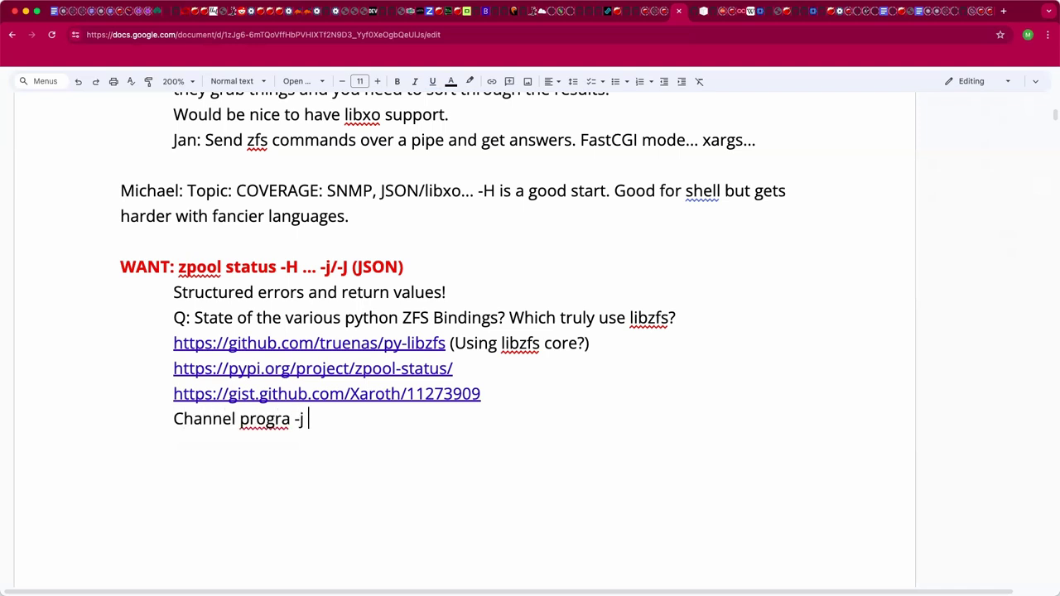
pyautogui.press('BackSpace')
pyautogui.press('BackSpace')
pyautogui.write('m -j output?')
pyautogui.press('Return')
pyautogui.write('https://openzfs.github.io/openzfs-docs/man/master/8/zfs-program.8.html')
pyautogui.press('Return')
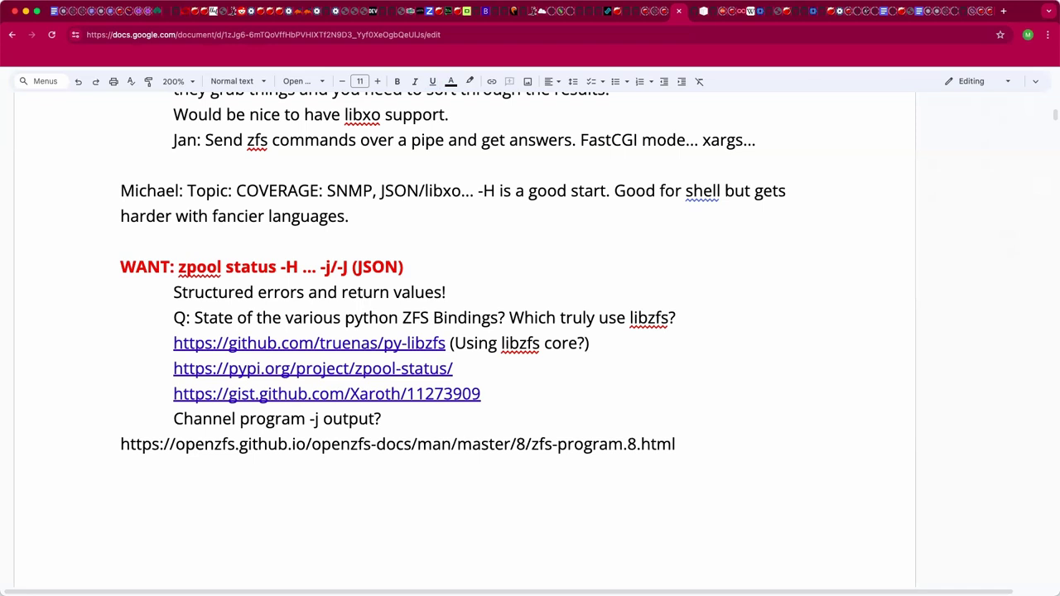
# After a blank line below the zfs-program address, add the question "Q: Why can't channel Programs create clones?".
pyautogui.press('super+Tab')
pyautogui.press('Return')
pyautogui.press('super+minus')
pyautogui.write('Q: Whyy')
pyautogui.press('BackSpace')
pyautogui.write("can't channe")
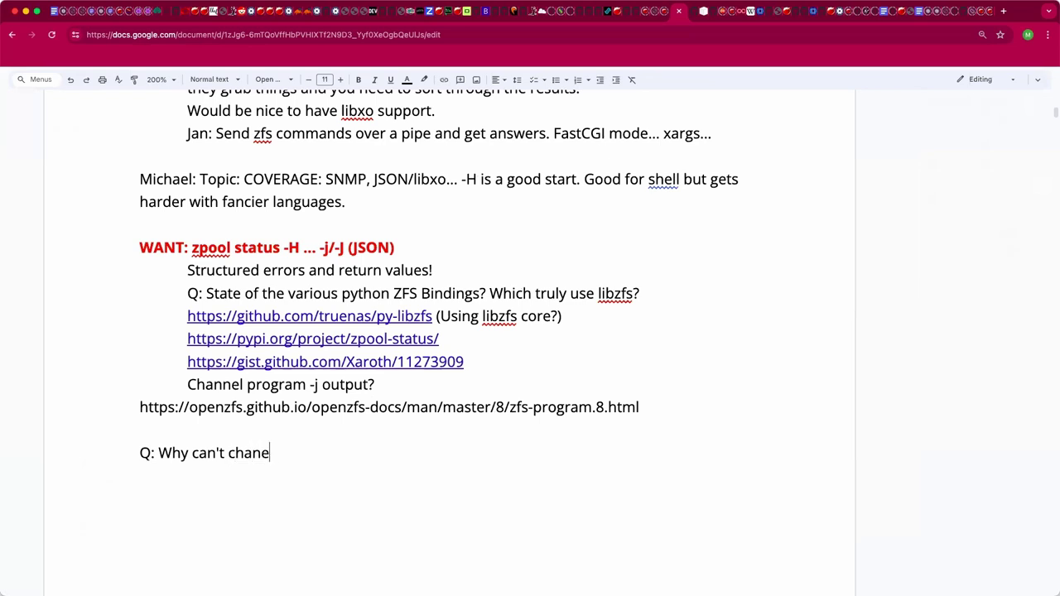
pyautogui.write('l')
pyautogui.press('BackSpace')
pyautogui.press('BackSpace')
pyautogui.write('nel Pograms')
pyautogui.press('BackSpace')
pyautogui.press('BackSpace')
pyautogui.press('BackSpace')
pyautogui.press('BackSpace')
pyautogui.press('BackSpace')
pyautogui.press('BackSpace')
pyautogui.press('BackSpace')
pyautogui.write('r')
pyautogui.press('BackSpace')
pyautogui.write('Proge')
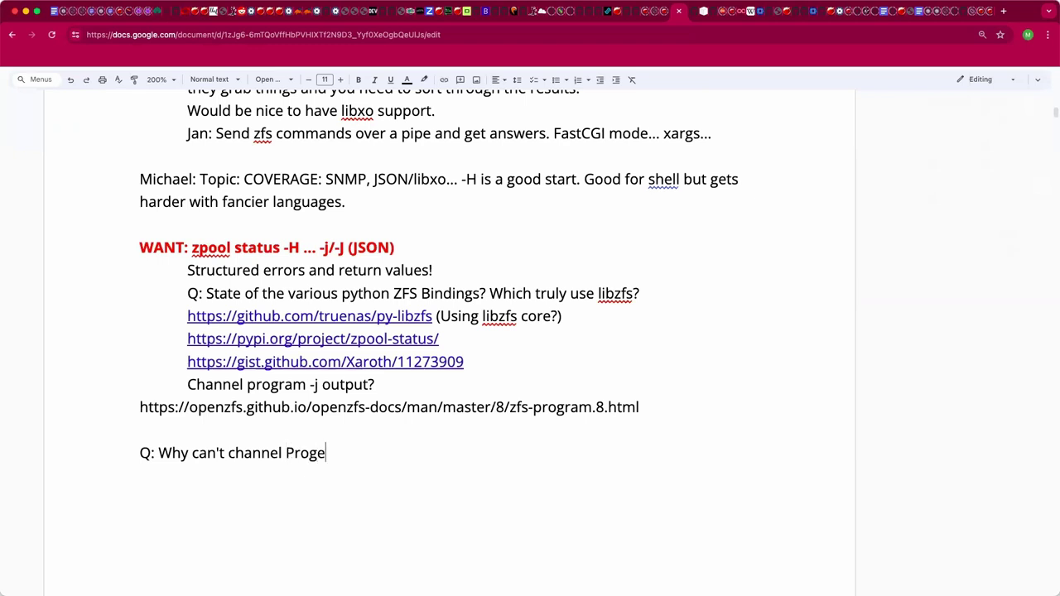
pyautogui.press('BackSpace')
pyautogui.press('BackSpace')
pyautogui.write('grams create clones?')
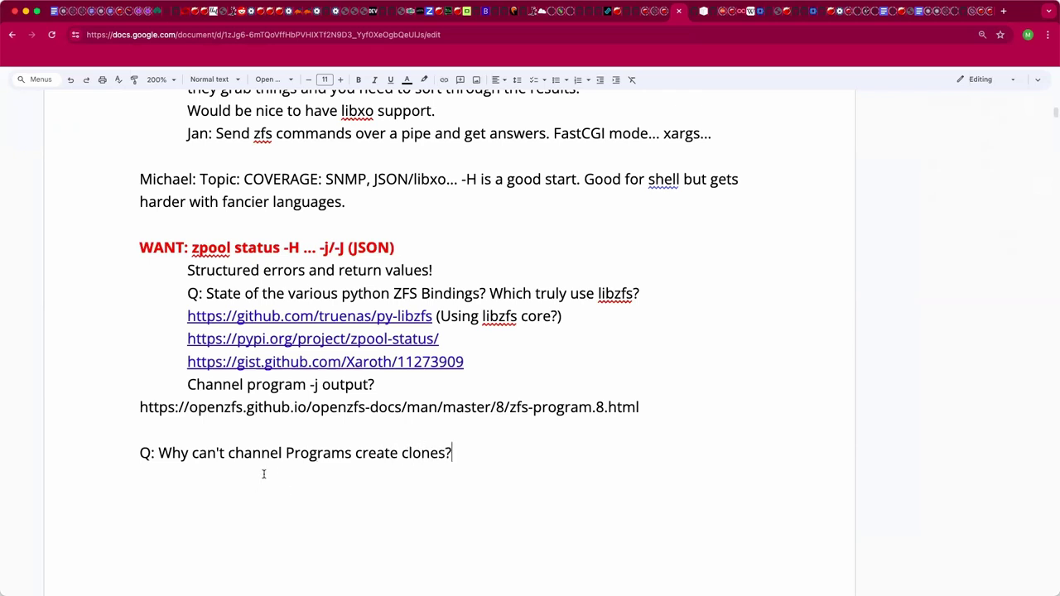
# Capitalize "Channel" in the clones question and prefix the line with the asker's first name and a colon.
pyautogui.click(235, 453)
pyautogui.press('BackSpace')
pyautogui.write('C')
pyautogui.press('super+Left')
pyautogui.write('Jan:')
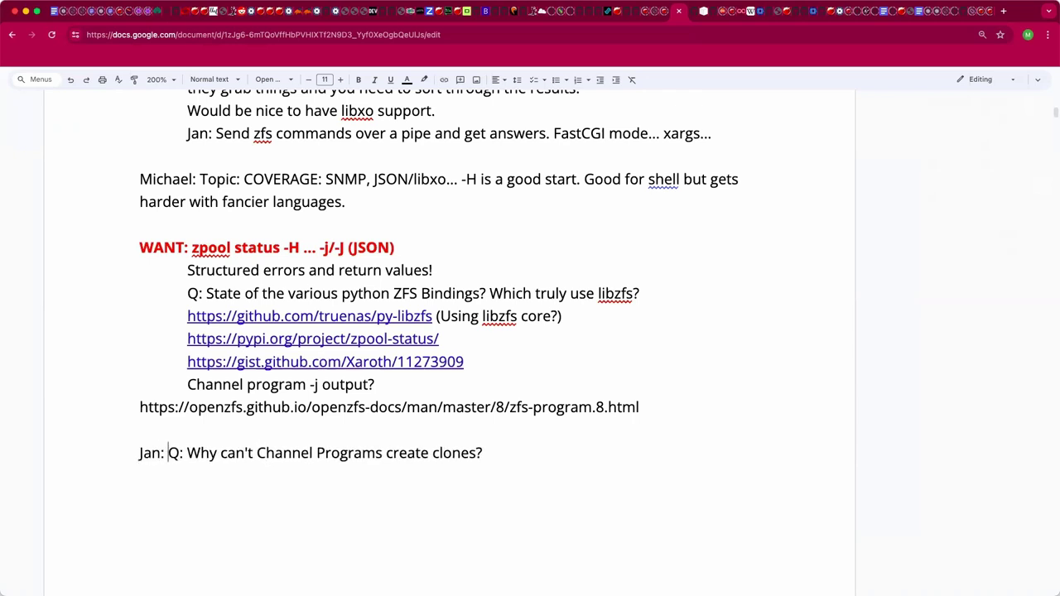
pyautogui.press('super+Tab')
pyautogui.click(341, 486)
pyautogui.write('https://github.com/jersobh/zfs-resty')
pyautogui.press('Return')
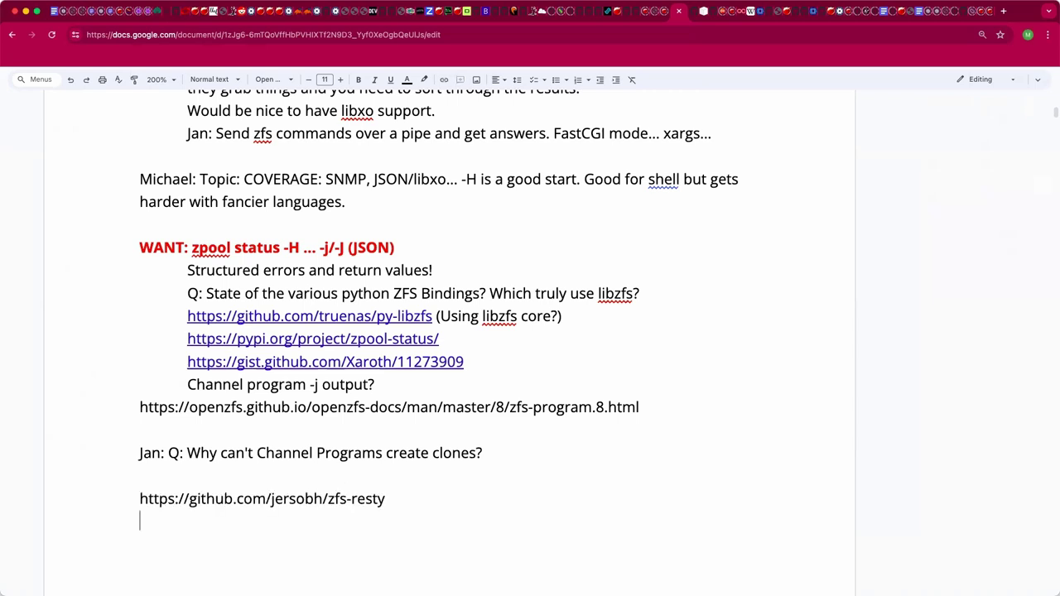
pyautogui.hotkey('shift', 'Up')
pyautogui.press('super+k')
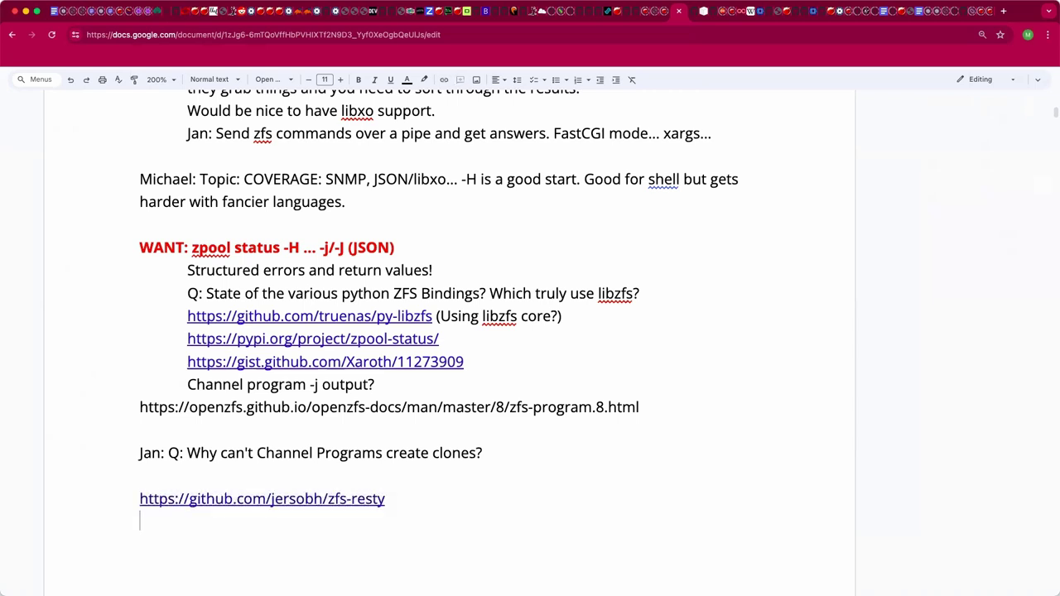
pyautogui.press('super+Tab')
pyautogui.press('super+Tab')
pyautogui.press('Return')
pyautogui.press('Tab')
pyautogui.write('https://www.delphix.com/blog/zfs-channel-programs')
pyautogui.hotkey('shift', 'Up')
pyautogui.press('super+c')
pyautogui.press('Down')
pyautogui.press('Down')
pyautogui.press('Up')
pyautogui.hotkey('shift', 'End')
pyautogui.press('super+v')
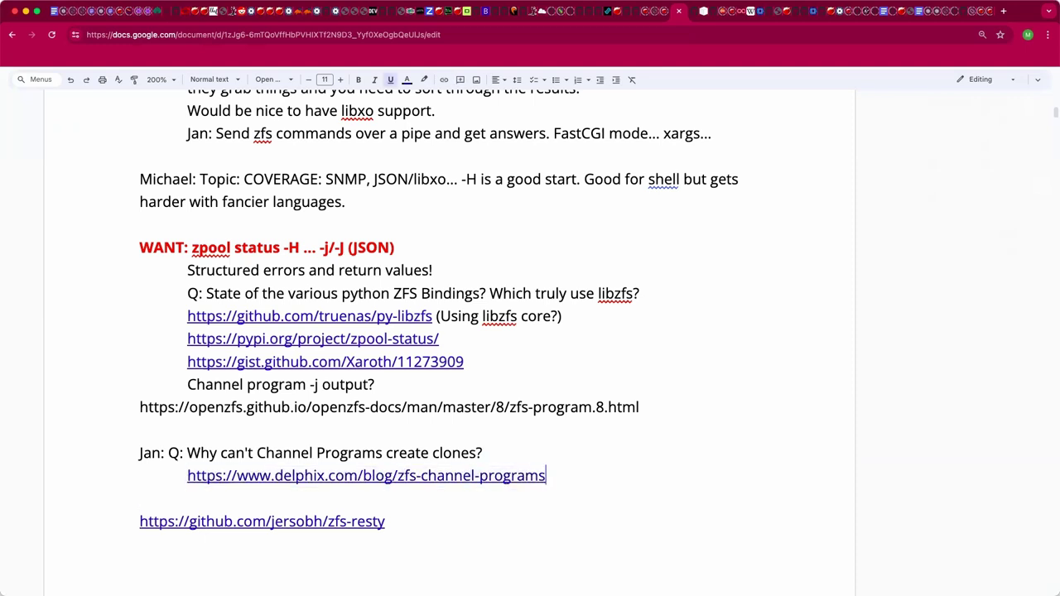
# Delete the surplus blank lines between the zfs-resty link and the Adjournment heading, leaving a single empty line.
pyautogui.press('Down')
pyautogui.press('Down')
pyautogui.press('Down')
pyautogui.press('Down')
pyautogui.press('Down')
pyautogui.press('Down')
pyautogui.press('Down')
pyautogui.press('Down')
pyautogui.press('Down')
pyautogui.press('Down')
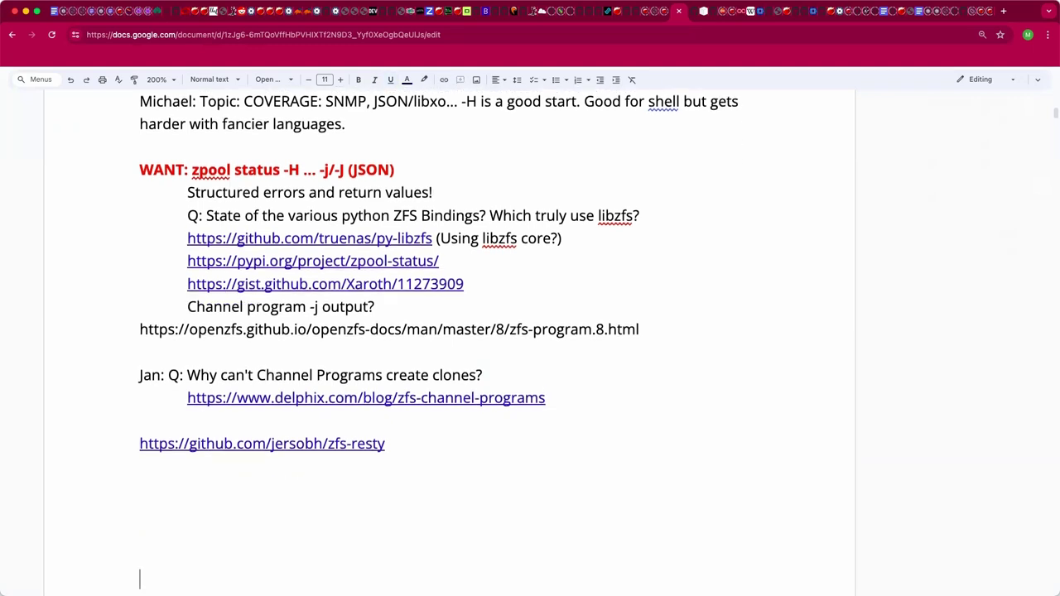
pyautogui.click(141, 534)
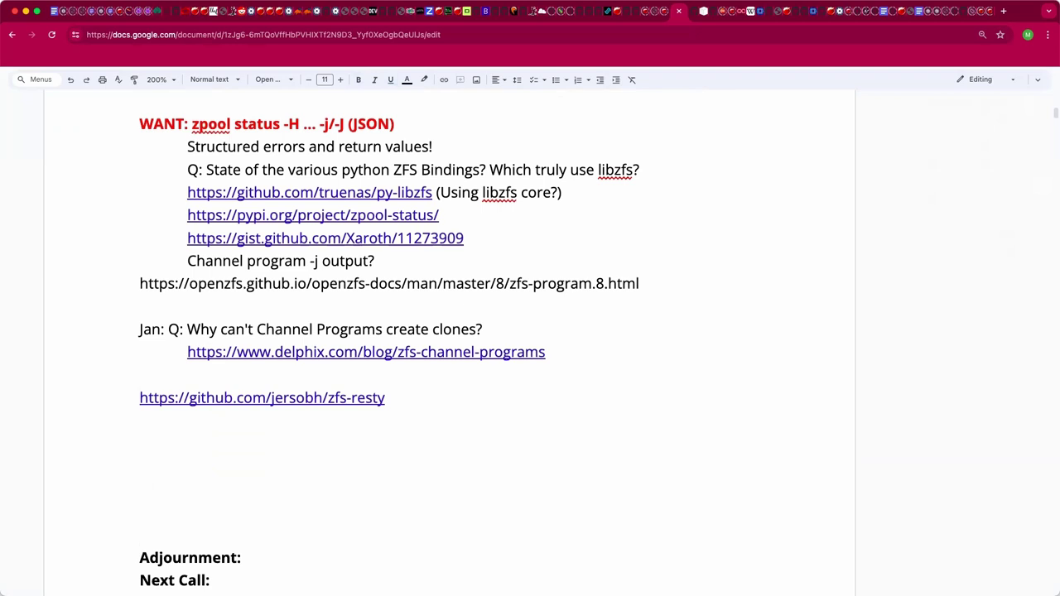
pyautogui.press('BackSpace')
pyautogui.press('BackSpace')
pyautogui.press('BackSpace')
pyautogui.press('BackSpace')
pyautogui.press('BackSpace')
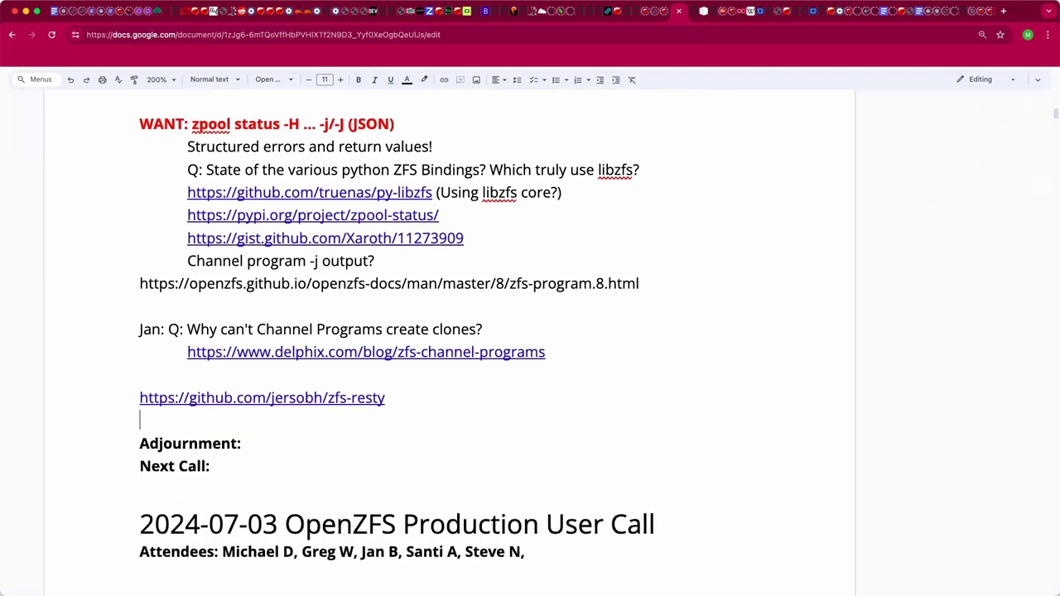
pyautogui.scroll(1, 622, 456)
pyautogui.scroll(1, 625, 457)
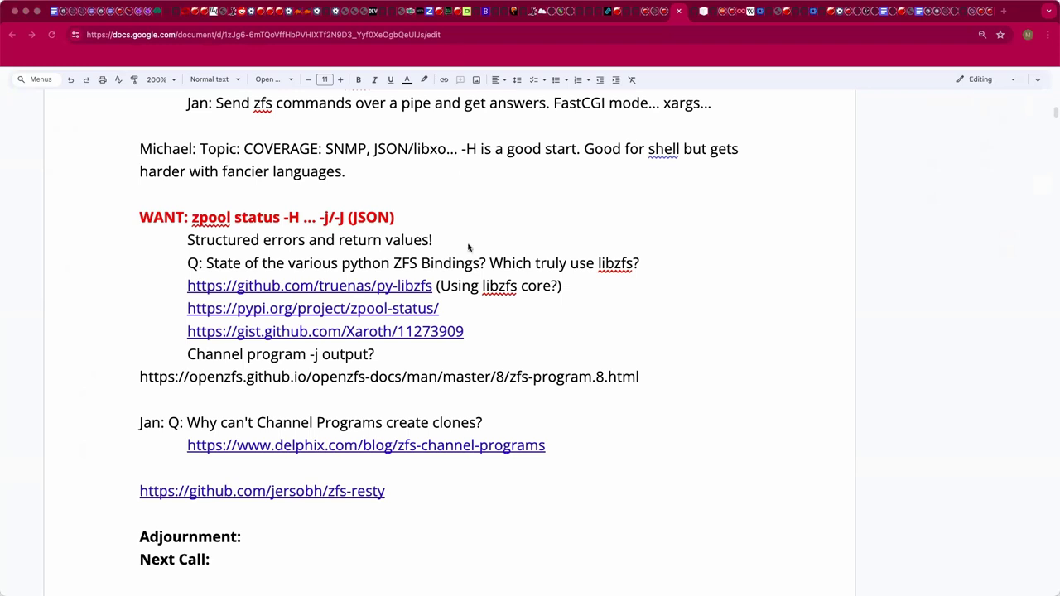
pyautogui.click(411, 509)
pyautogui.click(354, 491)
pyautogui.click(369, 470)
pyautogui.doubleClick(407, 492)
pyautogui.moveTo(386, 491); pyautogui.dragTo(328, 493)
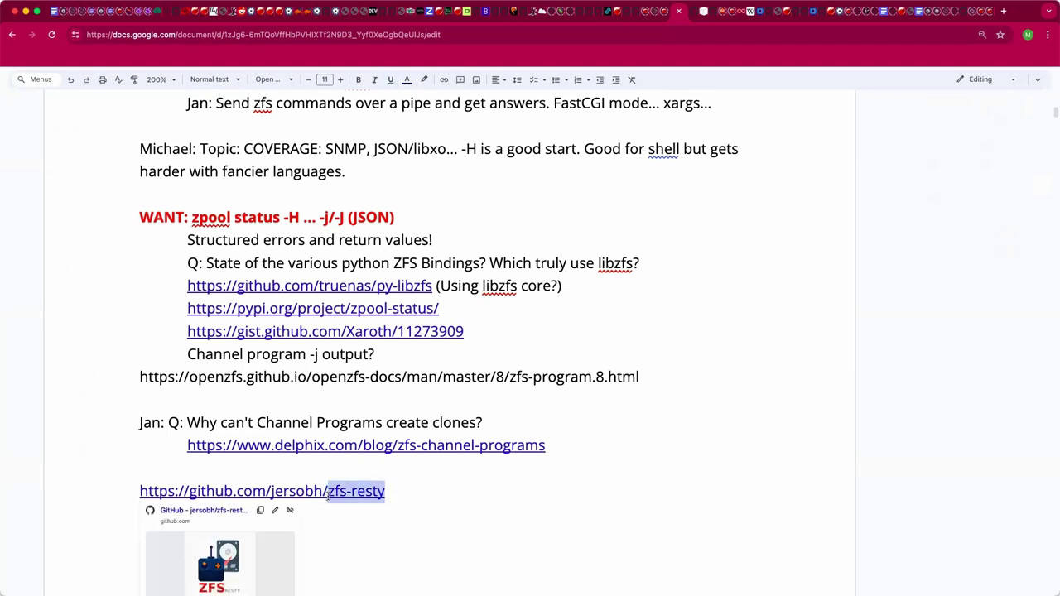
pyautogui.doubleClick(336, 473)
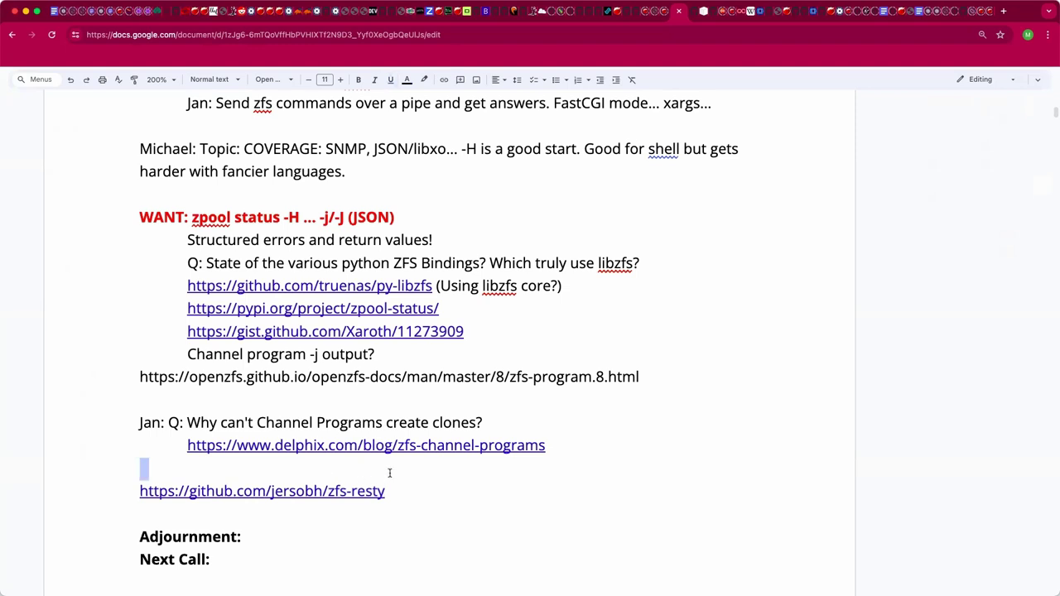
pyautogui.moveTo(383, 491); pyautogui.dragTo(139, 492)
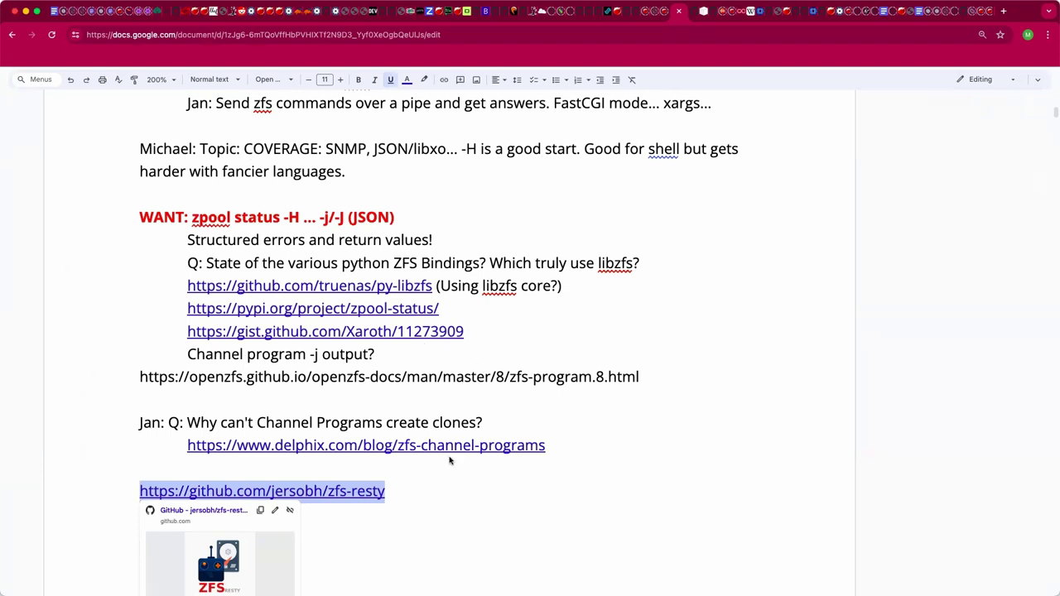
pyautogui.press('Up')
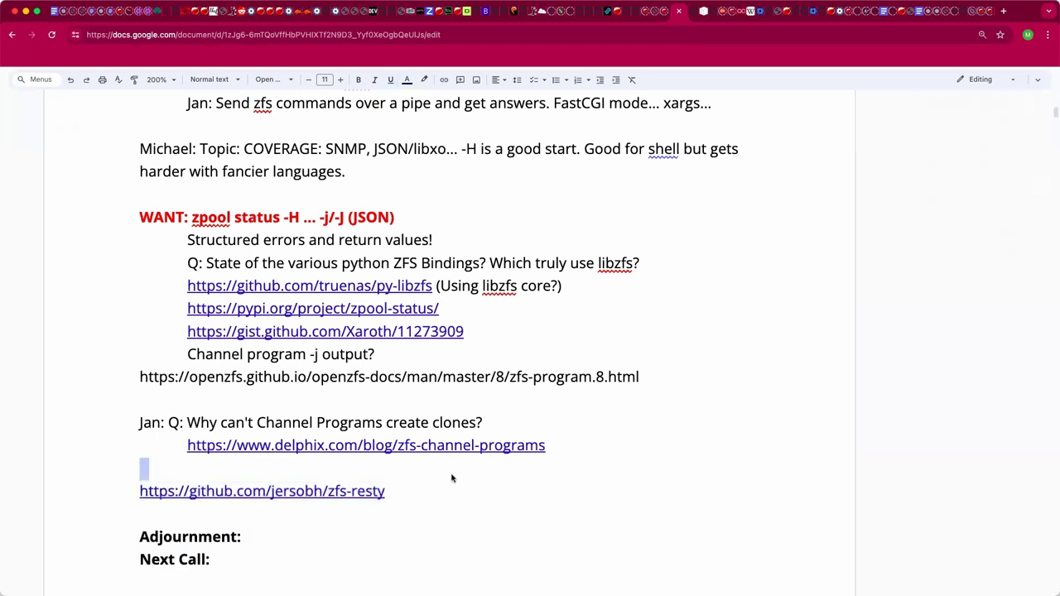
# Find the ggw-/pastebin GitHub link in the earlier call's notes and open it.
pyautogui.click(378, 546)
pyautogui.scroll(-10, 637, 285)
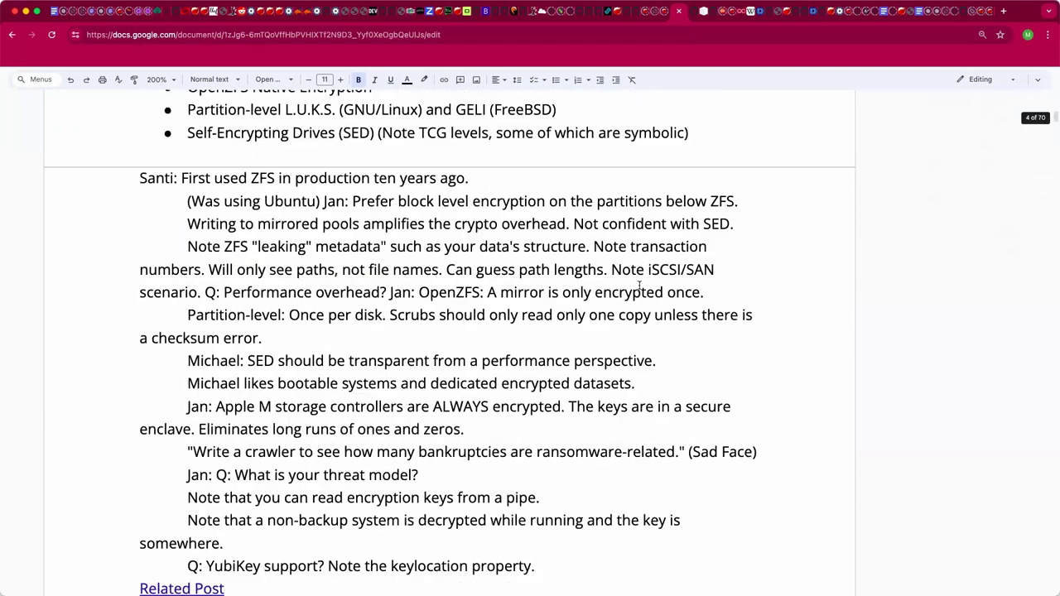
pyautogui.scroll(-15, 639, 286)
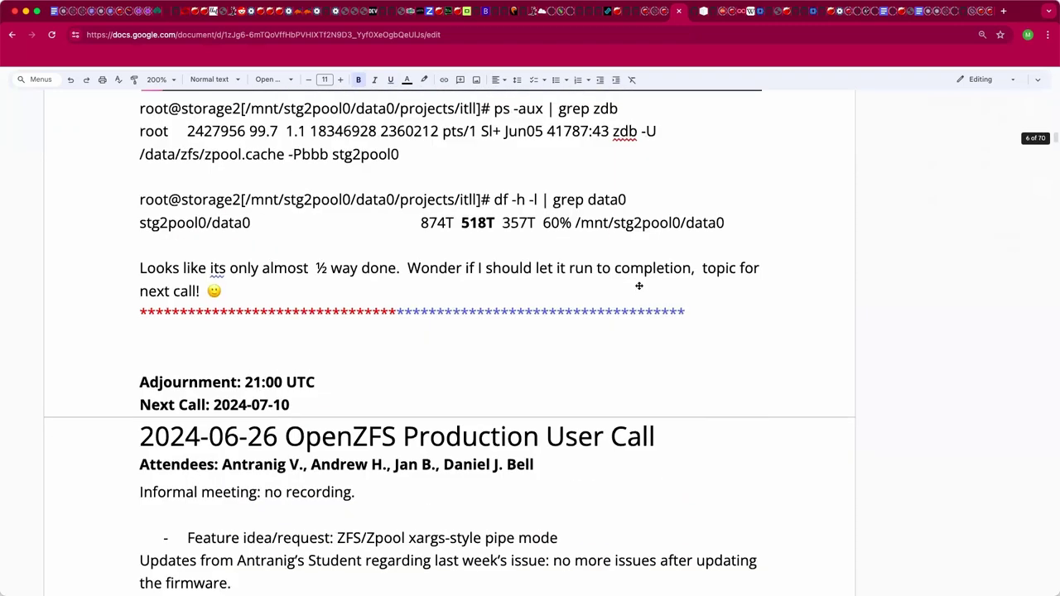
pyautogui.scroll(10, 639, 285)
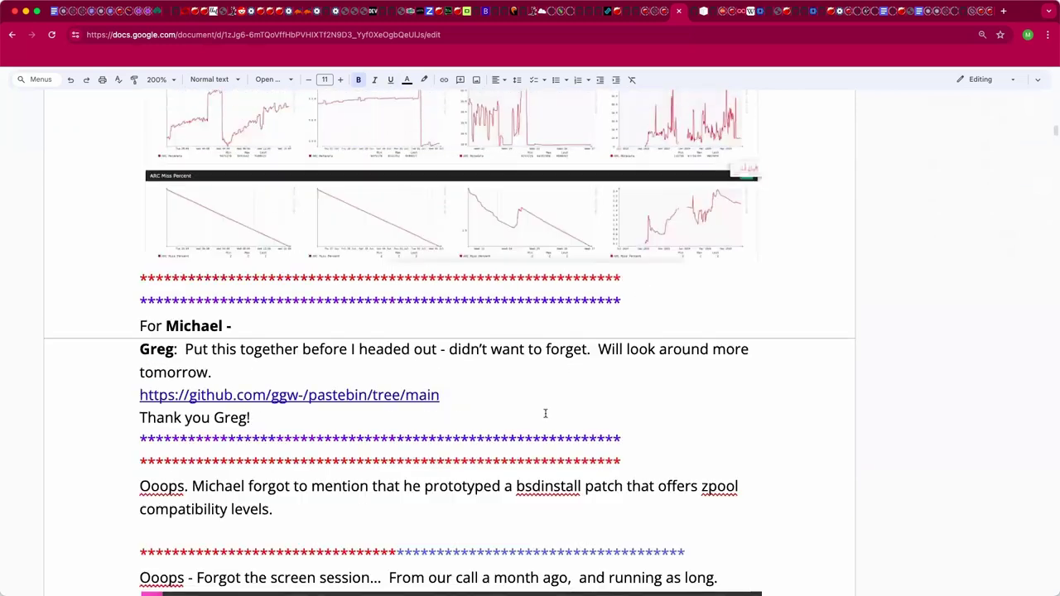
pyautogui.click(405, 395)
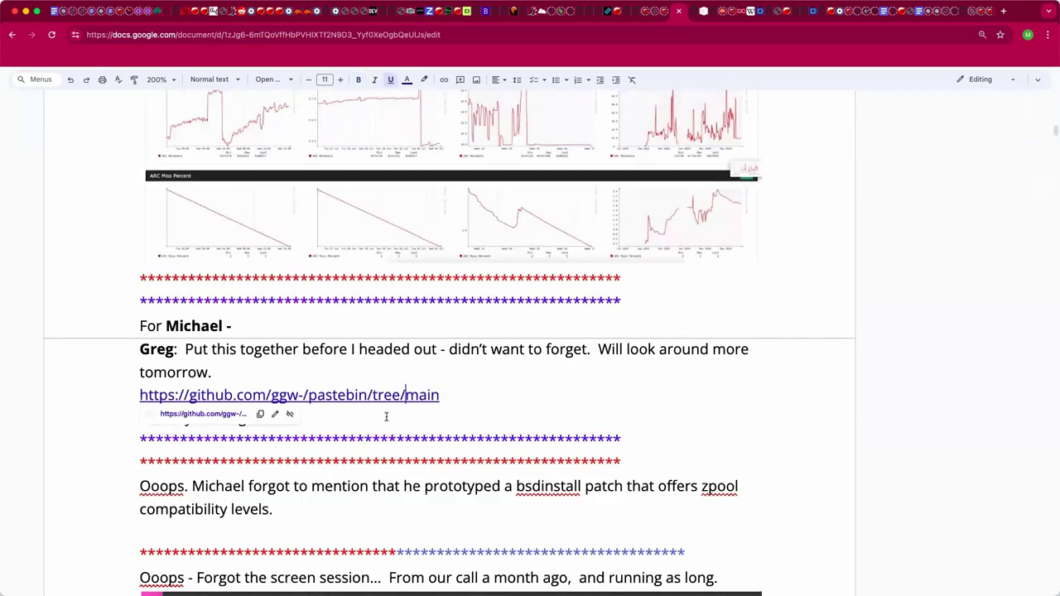
pyautogui.click(390, 399)
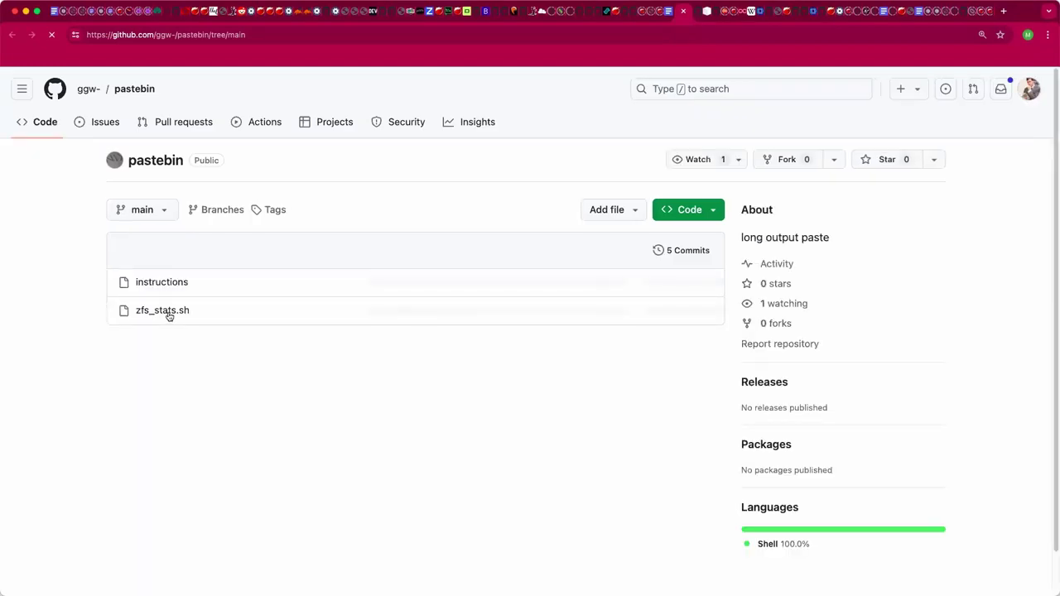
# Enlarge the pastebin repository page for readability and open the zfs_stats.sh file.
pyautogui.press('super+equal')
pyautogui.press('super+equal')
pyautogui.press('super+equal')
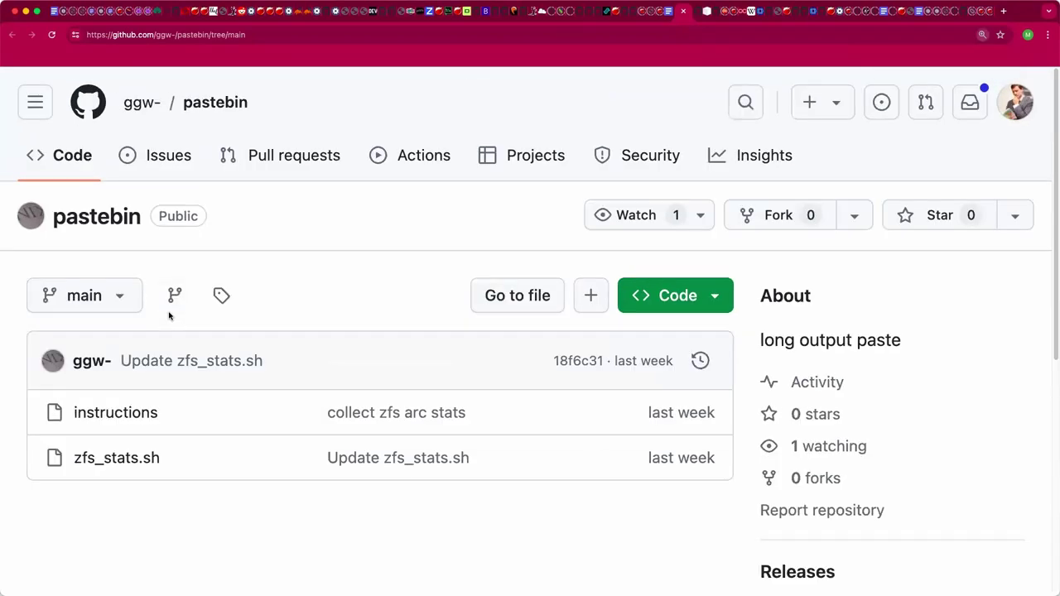
pyautogui.press('super+equal')
pyautogui.press('super+equal')
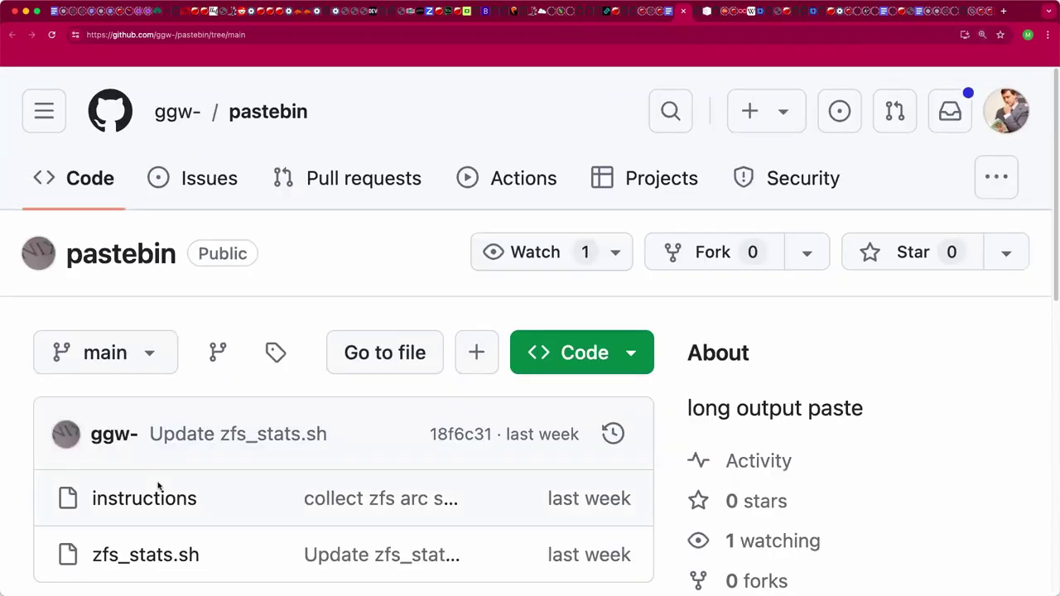
pyautogui.click(170, 555)
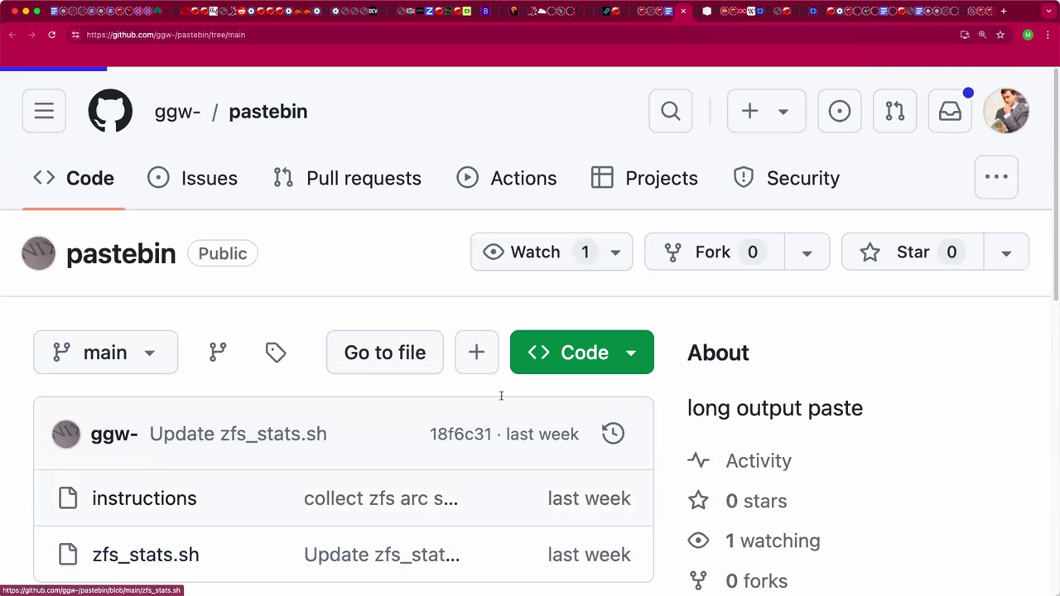
# Read through the zfs_stats.sh script, from the arcstat field parsing to the final echo lines.
pyautogui.scroll(-5, 467, 400)
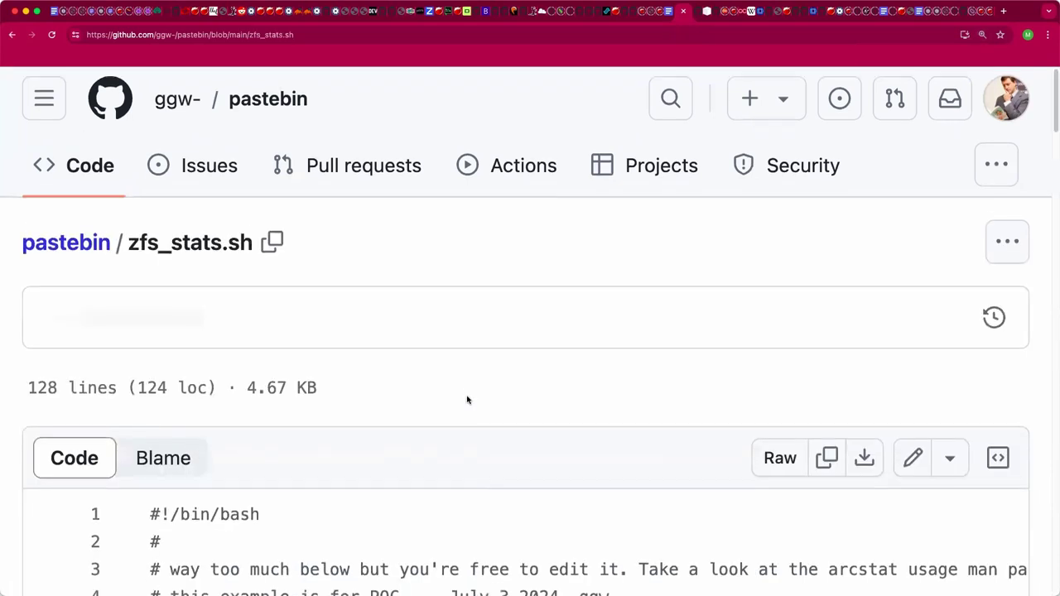
pyautogui.scroll(-1, 467, 396)
pyautogui.scroll(-3, 467, 396)
pyautogui.scroll(-3, 468, 396)
pyautogui.scroll(-8, 467, 396)
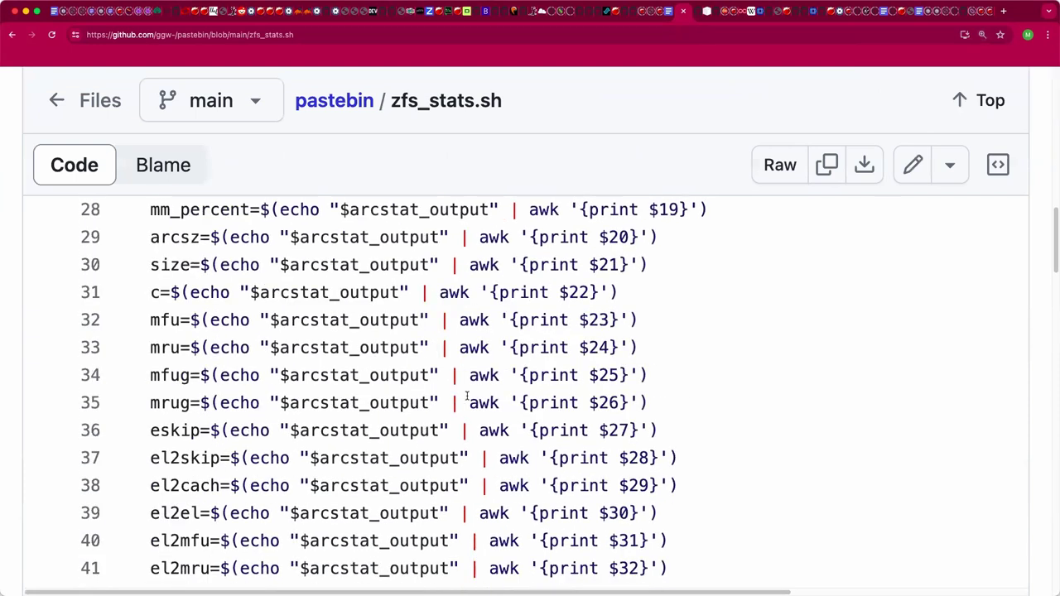
pyautogui.scroll(-8, 467, 396)
pyautogui.scroll(-6, 467, 396)
pyautogui.scroll(-17, 467, 395)
pyautogui.scroll(-9, 468, 396)
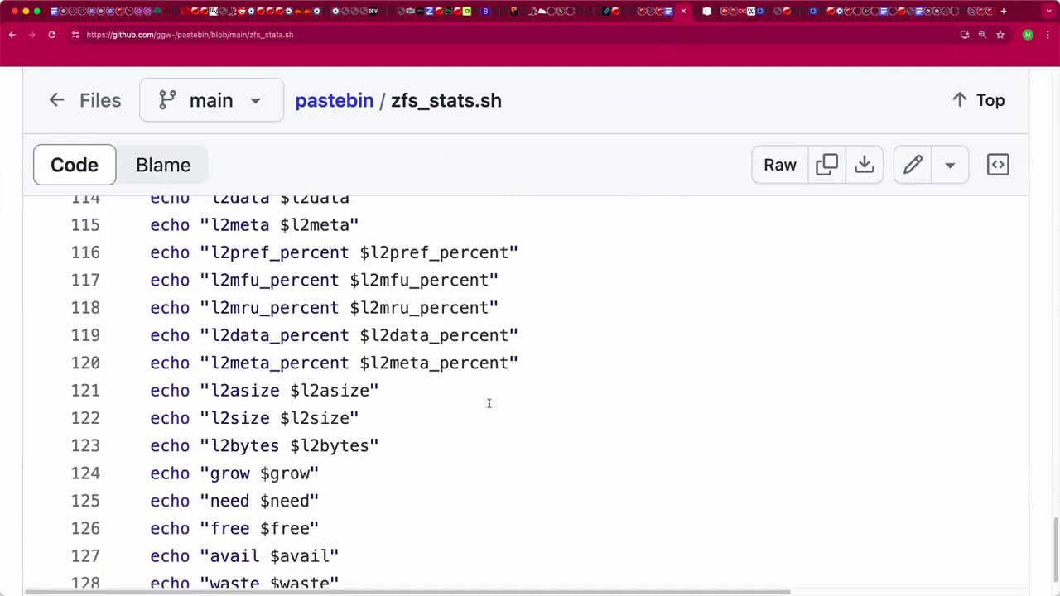
pyautogui.scroll(-2, 803, 495)
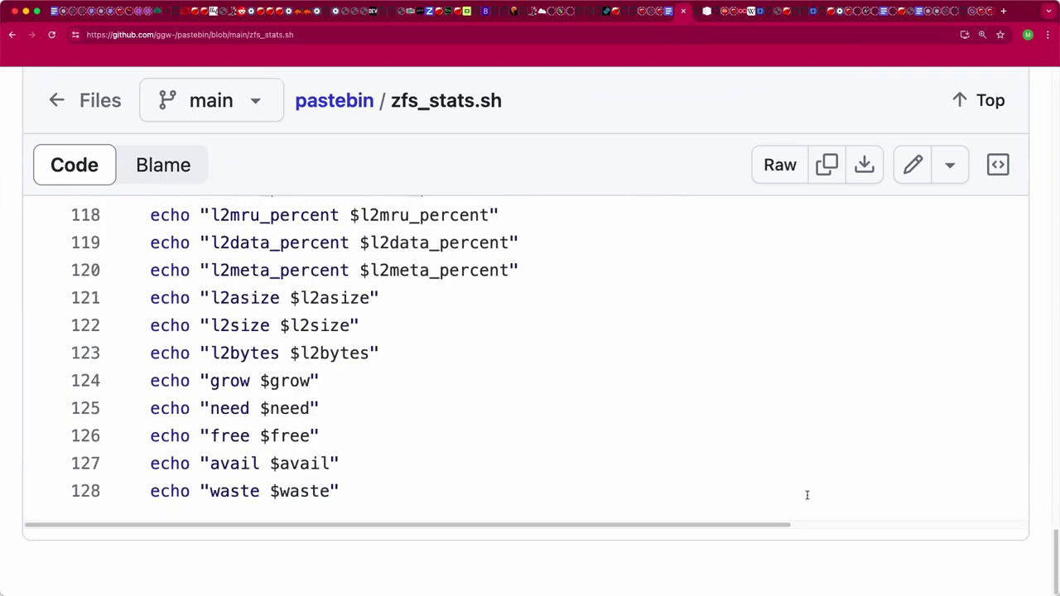
pyautogui.scroll(8, 745, 430)
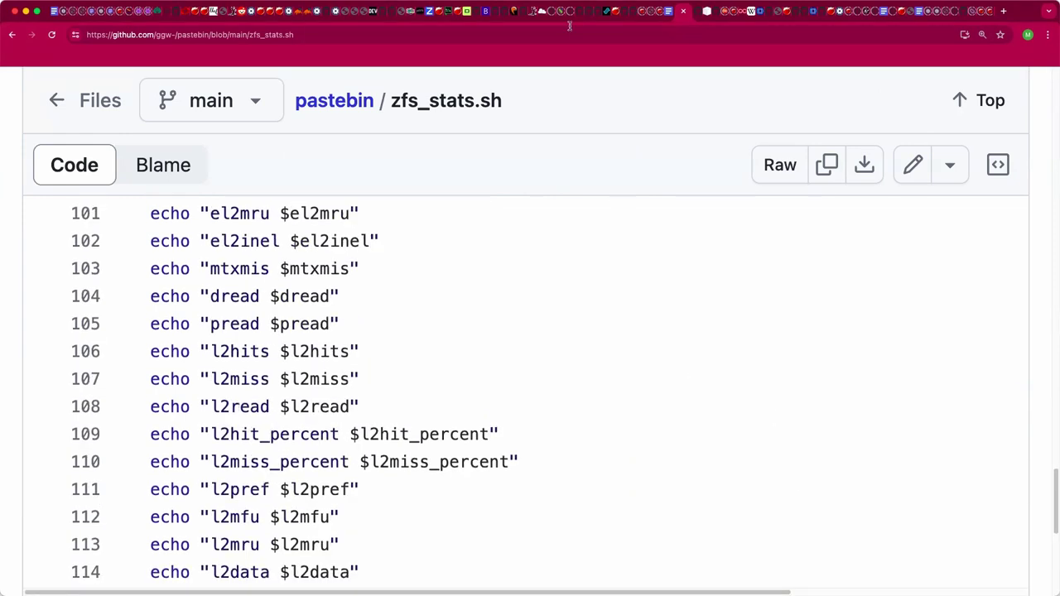
# Open the repository's instructions file and read the steps for collecting ARC data via SNMP.
pyautogui.click(13, 36)
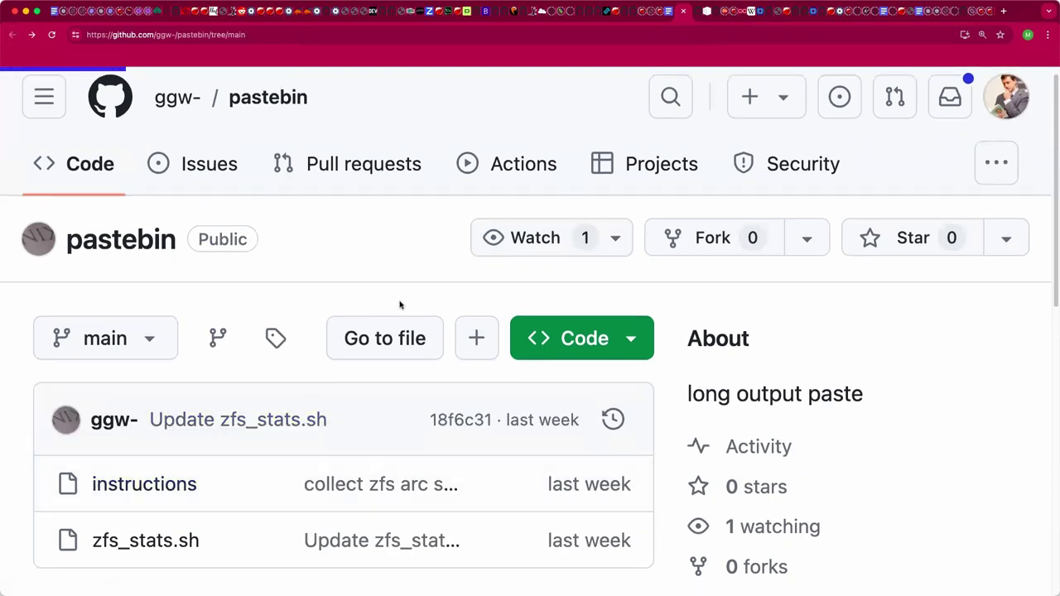
pyautogui.scroll(-1, 397, 307)
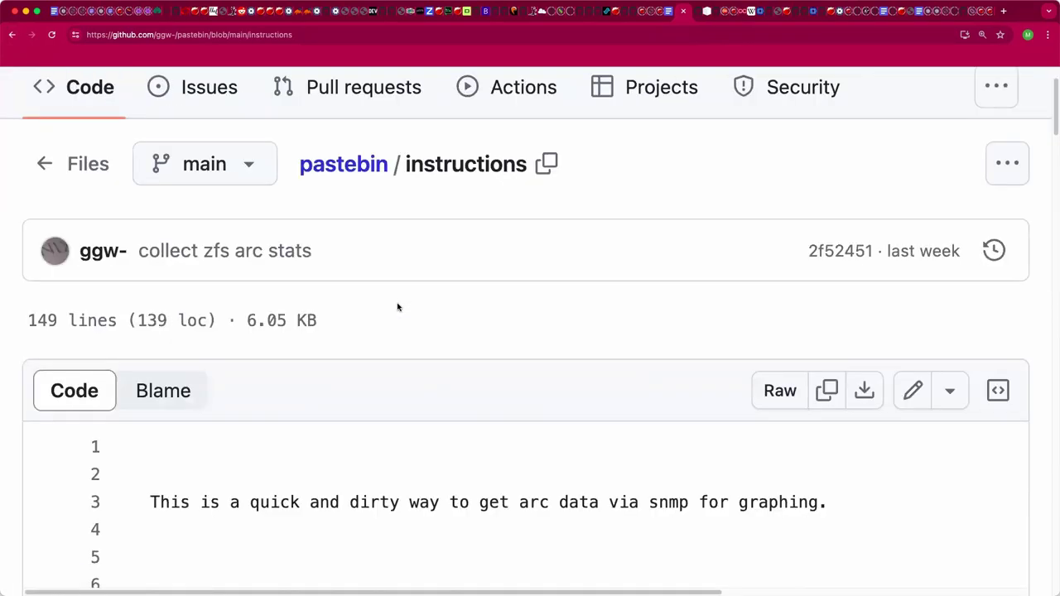
pyautogui.scroll(-4, 397, 306)
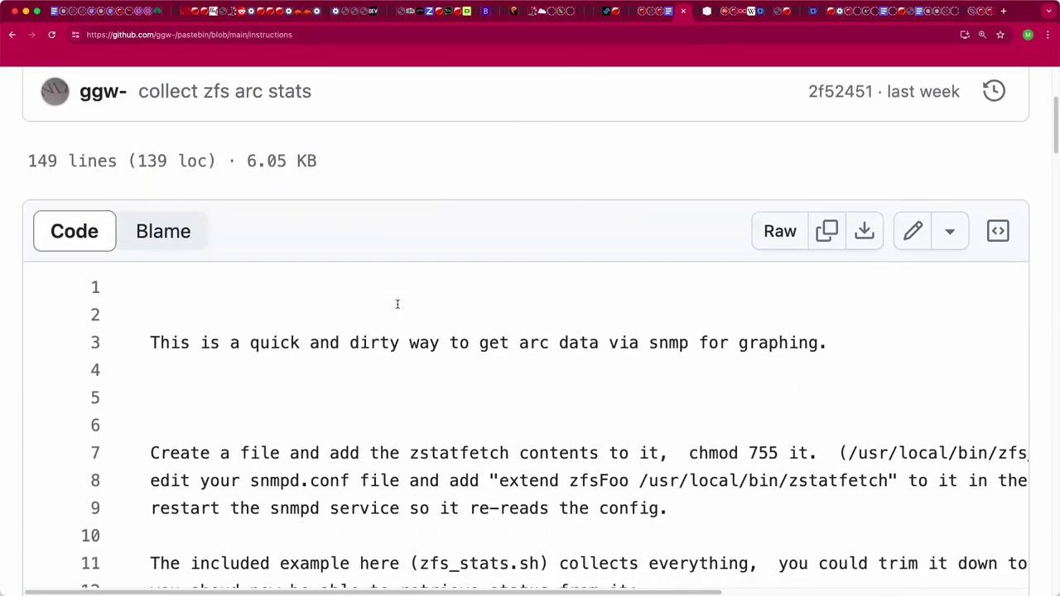
pyautogui.scroll(-3, 398, 304)
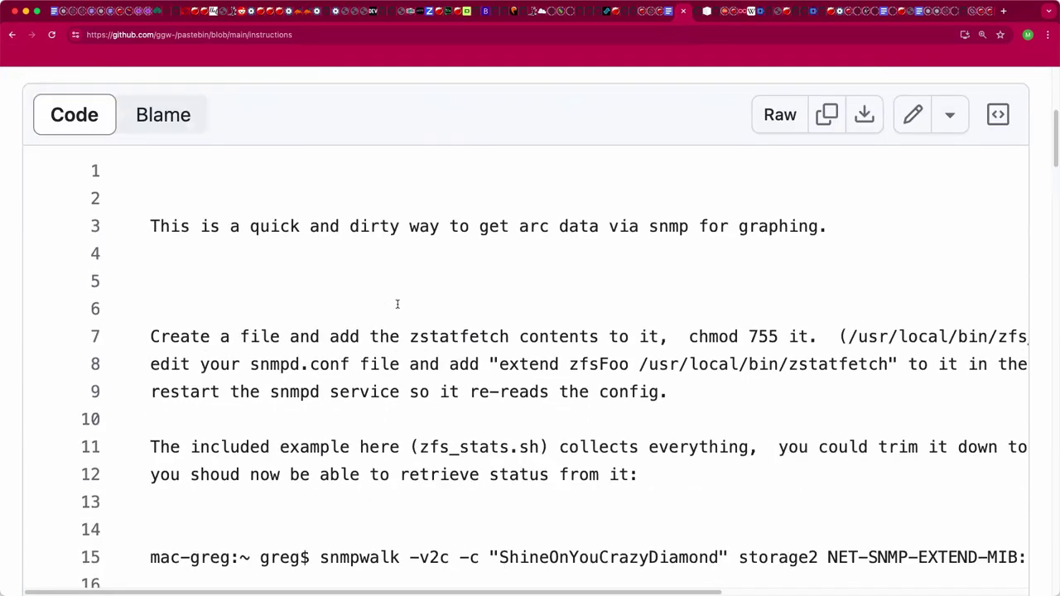
pyautogui.scroll(-6, 398, 304)
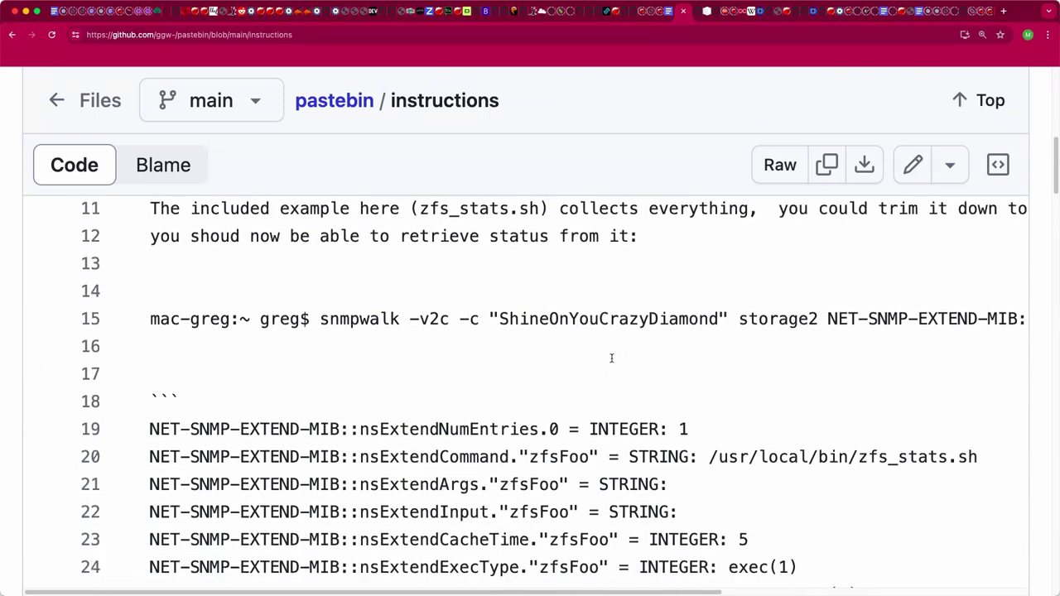
# Examine the sample snmpwalk output in the instructions file, including the zfsFoo extend settings and ARC statistics.
pyautogui.scroll(-2, 612, 358)
pyautogui.scroll(-1, 611, 357)
pyautogui.scroll(-3, 611, 358)
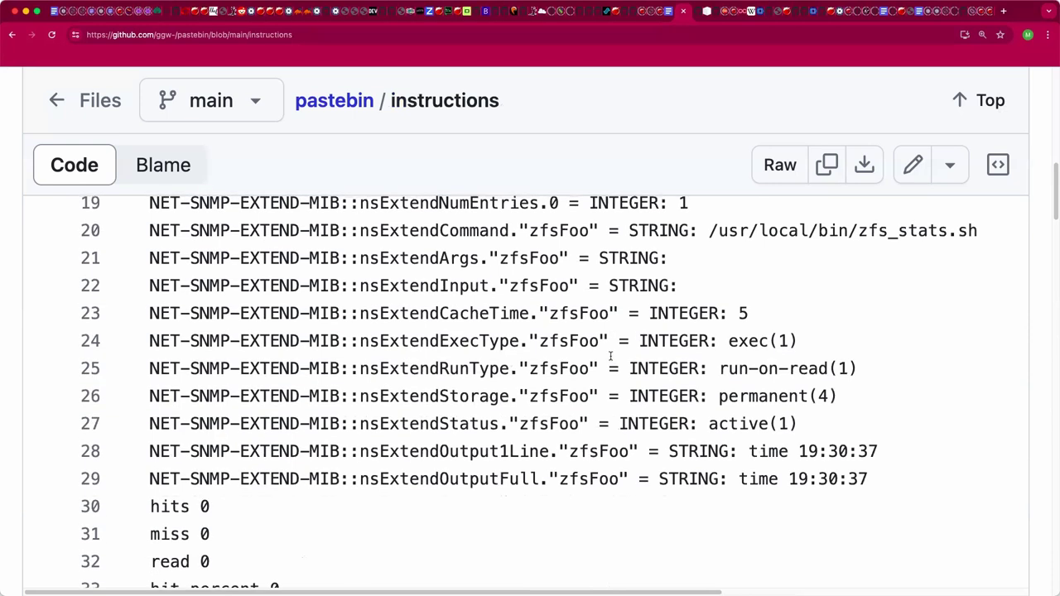
pyautogui.scroll(1, 403, 339)
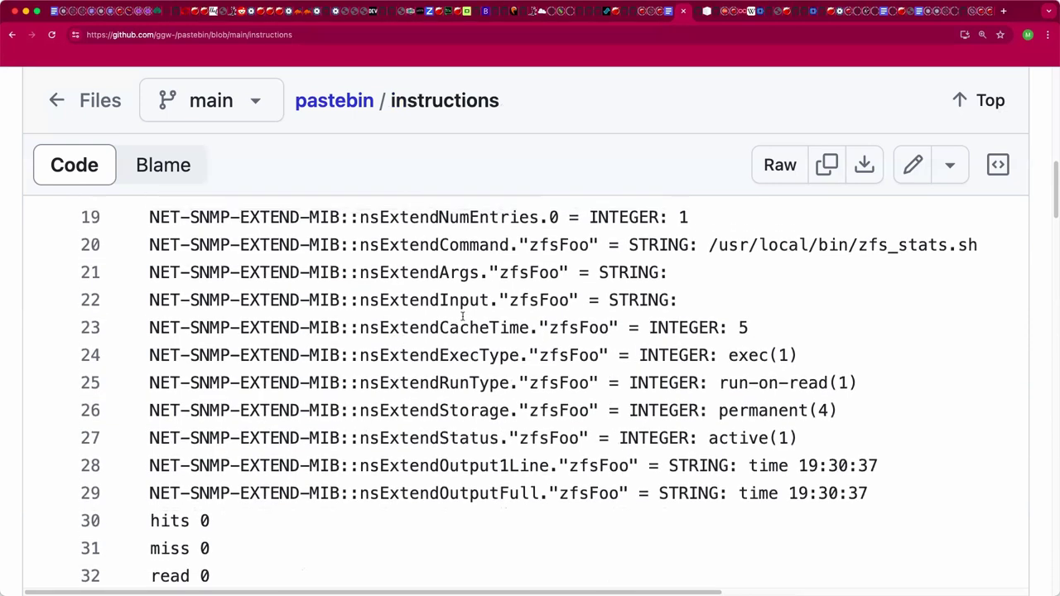
pyautogui.scroll(-4, 463, 311)
pyautogui.scroll(-15, 463, 312)
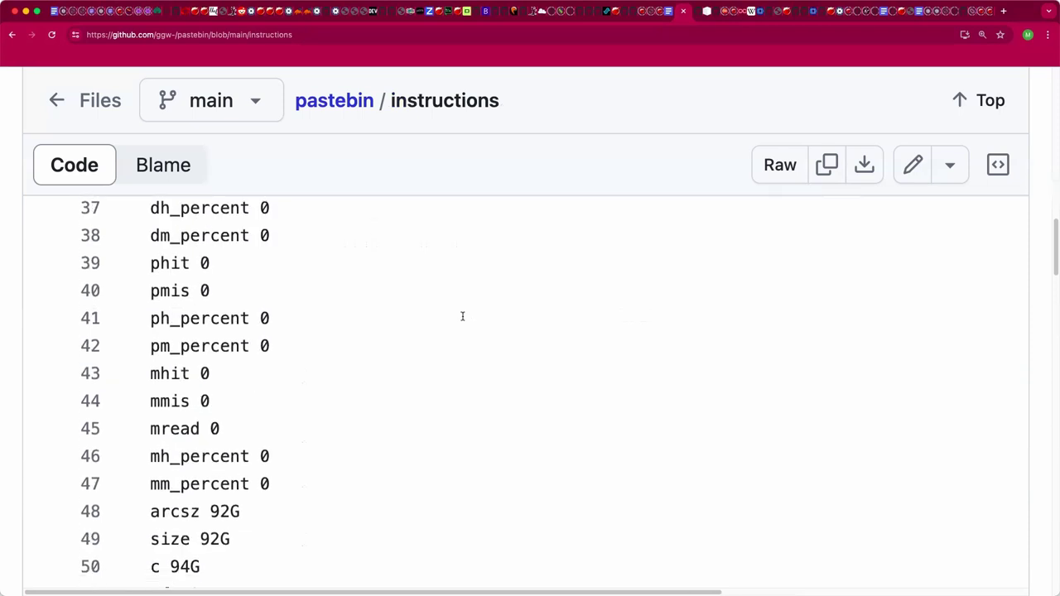
pyautogui.scroll(-15, 463, 315)
pyautogui.scroll(-4, 463, 313)
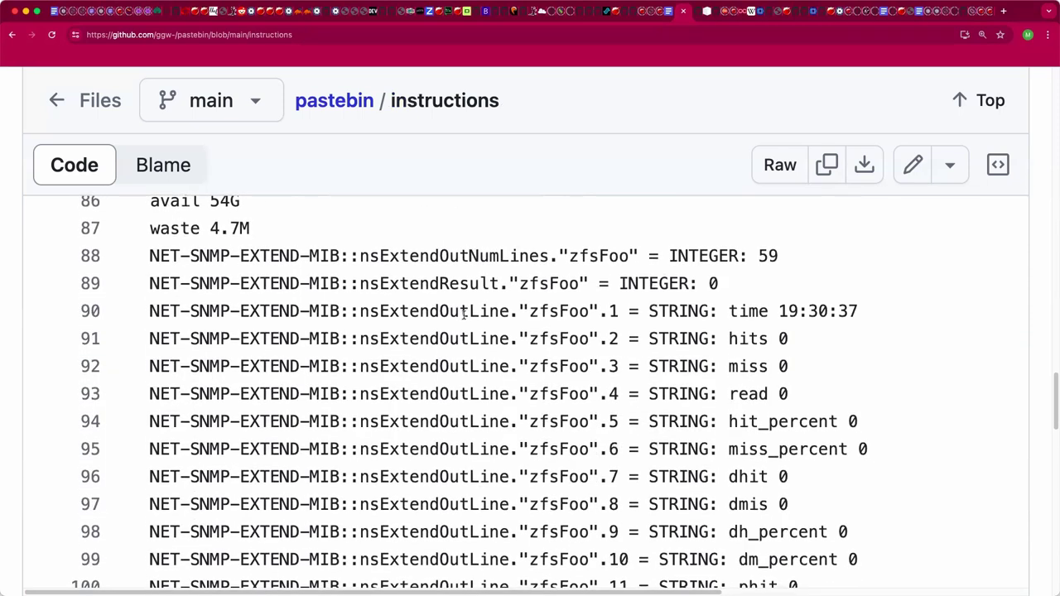
pyautogui.scroll(-2, 463, 313)
pyautogui.scroll(-6, 463, 314)
pyautogui.scroll(-16, 463, 313)
pyautogui.scroll(-2, 463, 315)
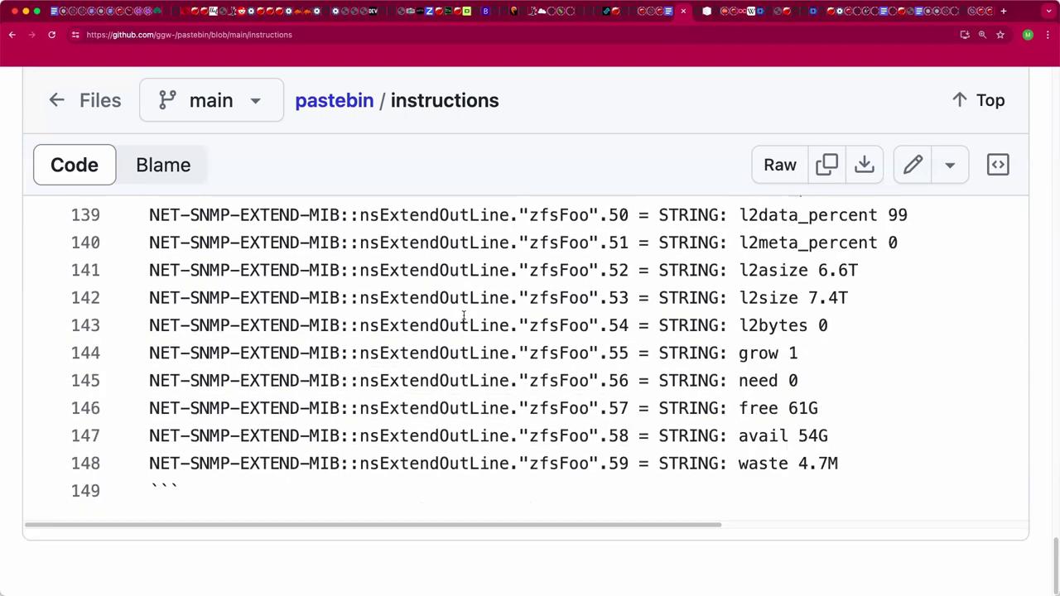
pyautogui.scroll(20, 464, 316)
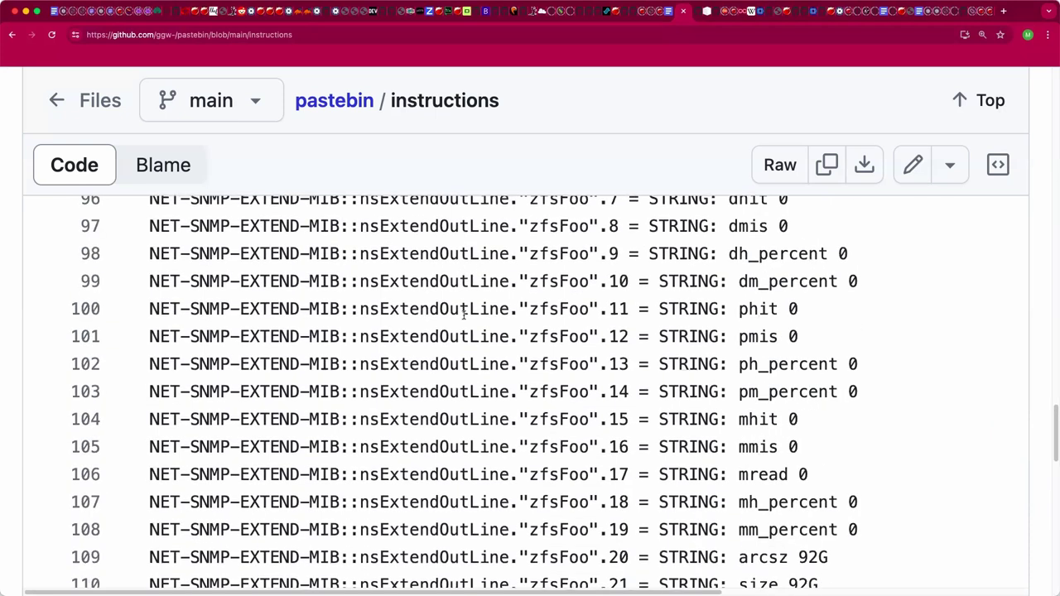
pyautogui.scroll(6, 464, 316)
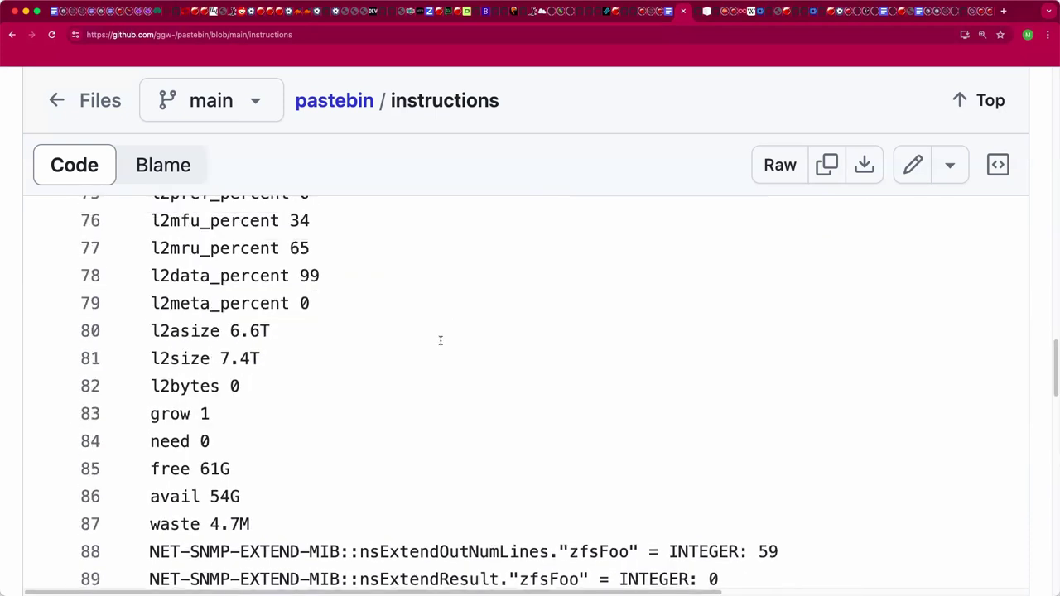
pyautogui.scroll(4, 433, 355)
pyautogui.scroll(15, 433, 355)
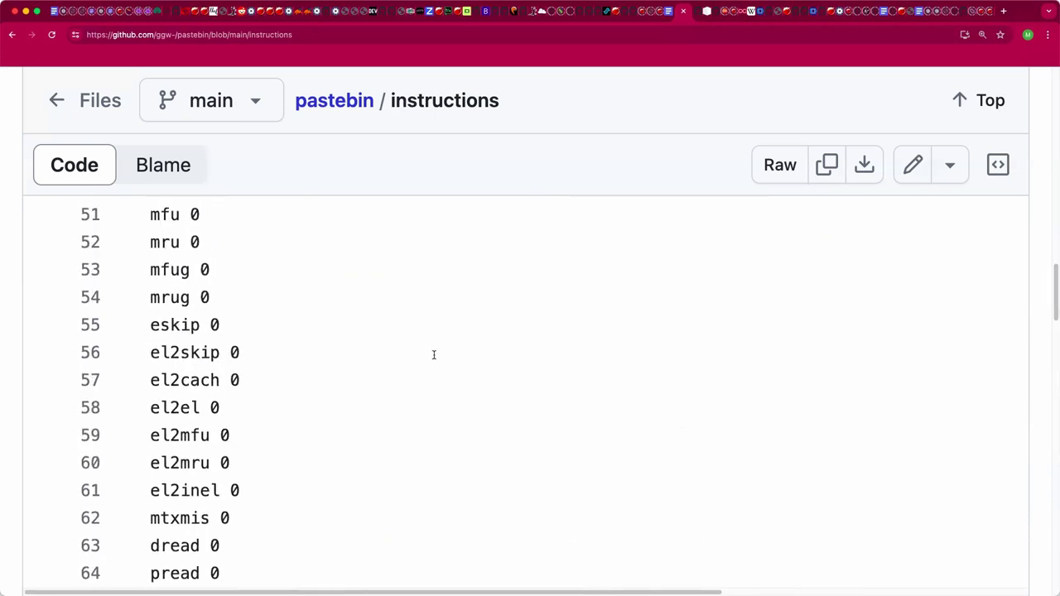
pyautogui.scroll(3, 429, 351)
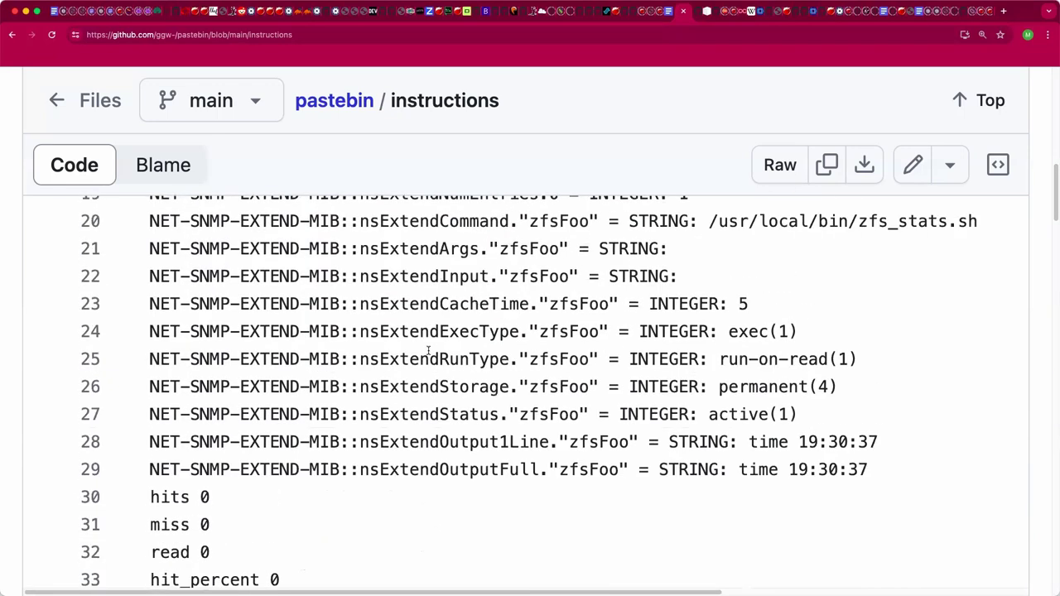
pyautogui.scroll(2, 428, 351)
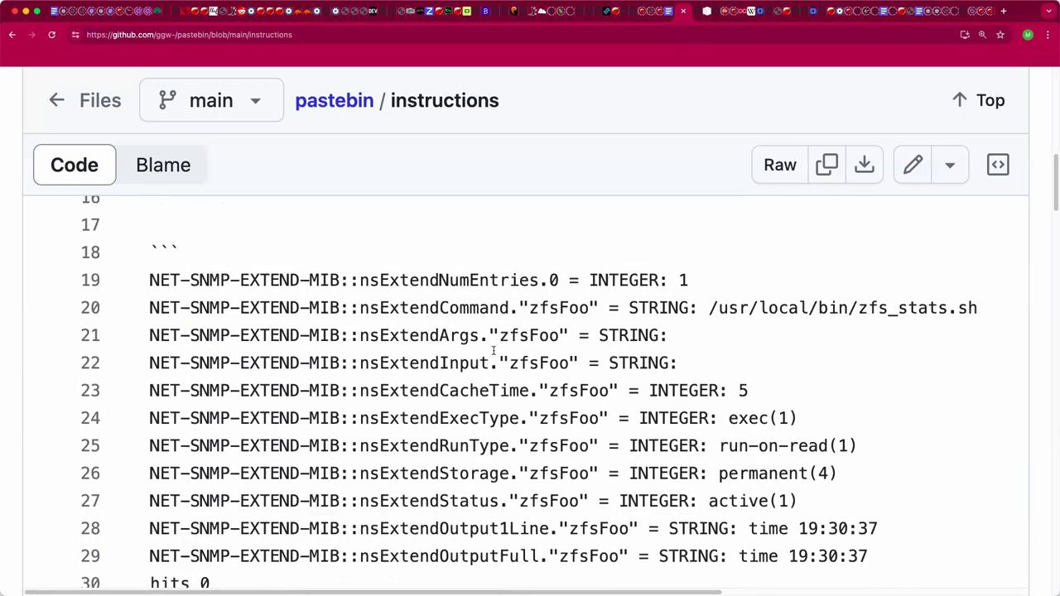
pyautogui.scroll(-1, 488, 346)
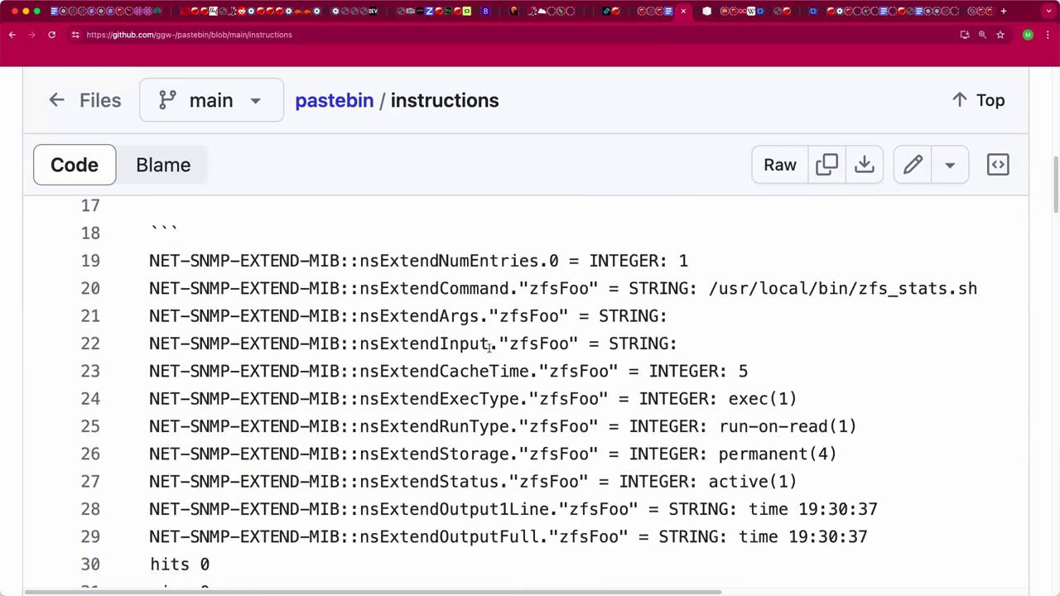
pyautogui.scroll(-2, 485, 401)
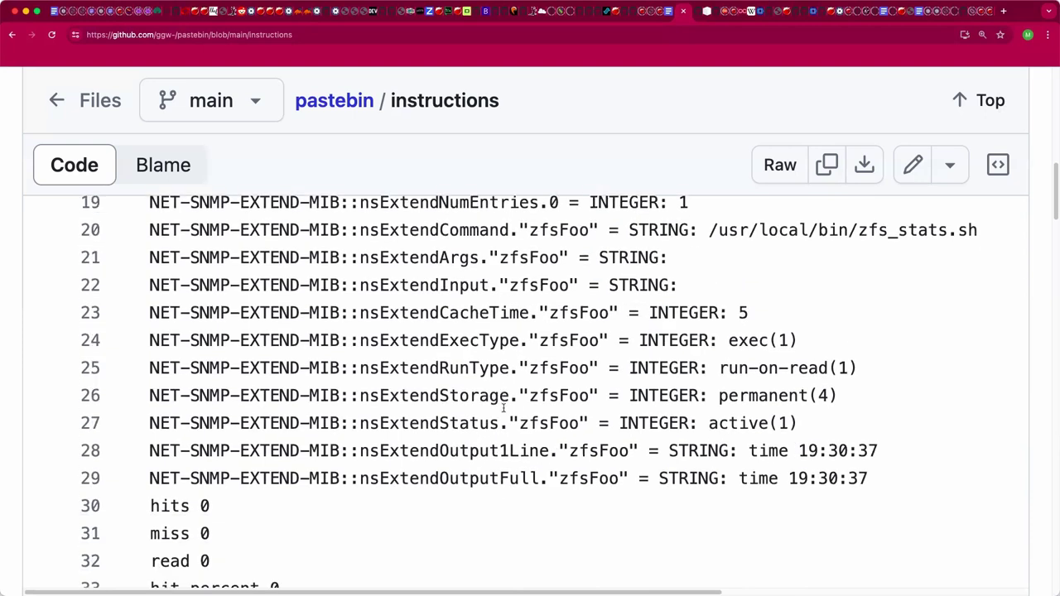
# Switch back to the Google Docs call notes and locate the zfs-resty link above the Adjournment heading.
pyautogui.press('super+w')
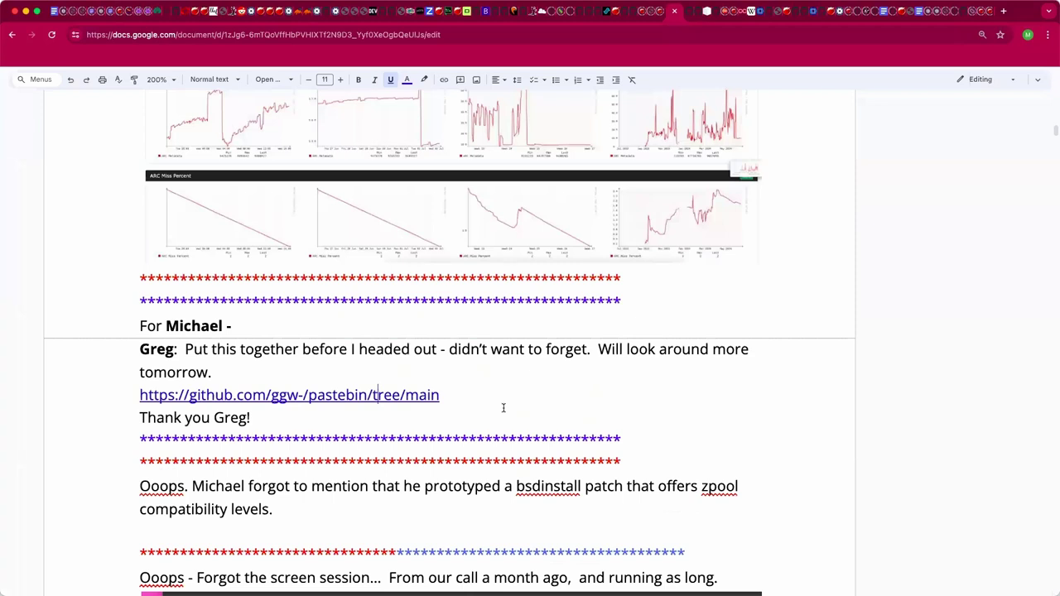
pyautogui.scroll(5, 485, 395)
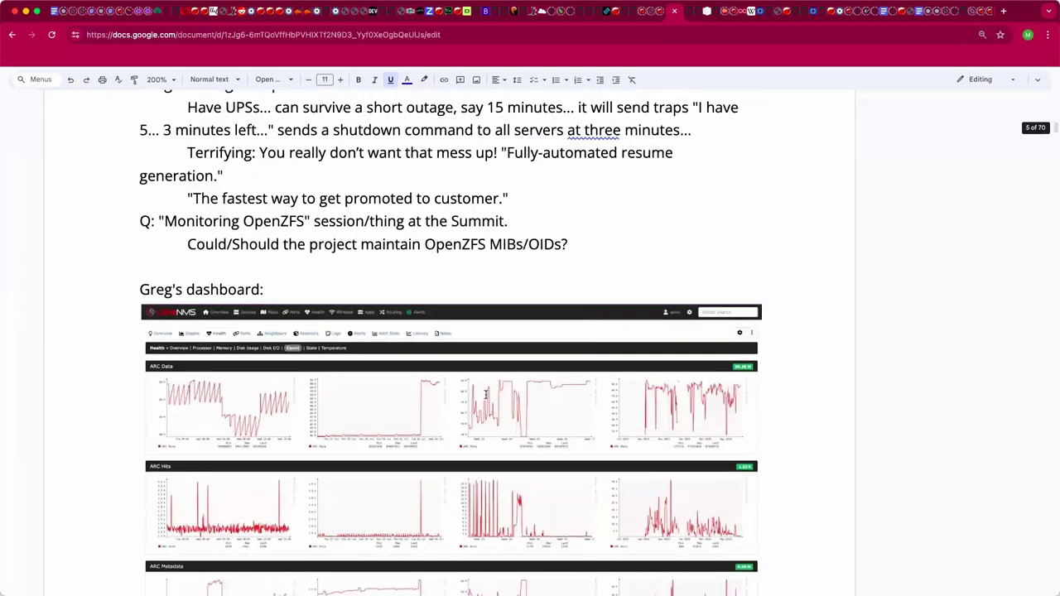
pyautogui.scroll(10, 486, 395)
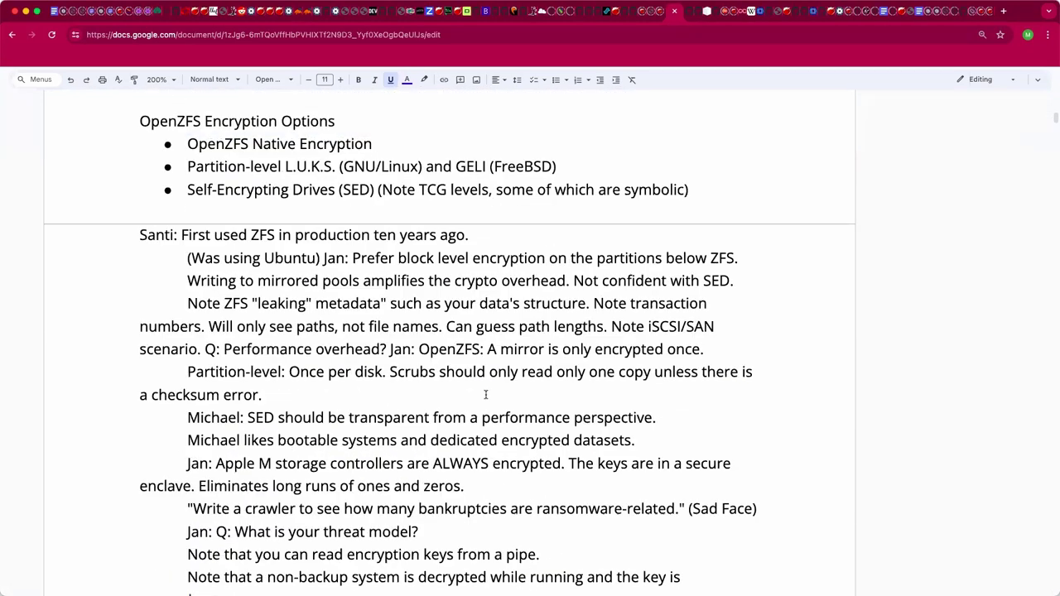
pyautogui.scroll(5, 485, 395)
pyautogui.scroll(2, 456, 473)
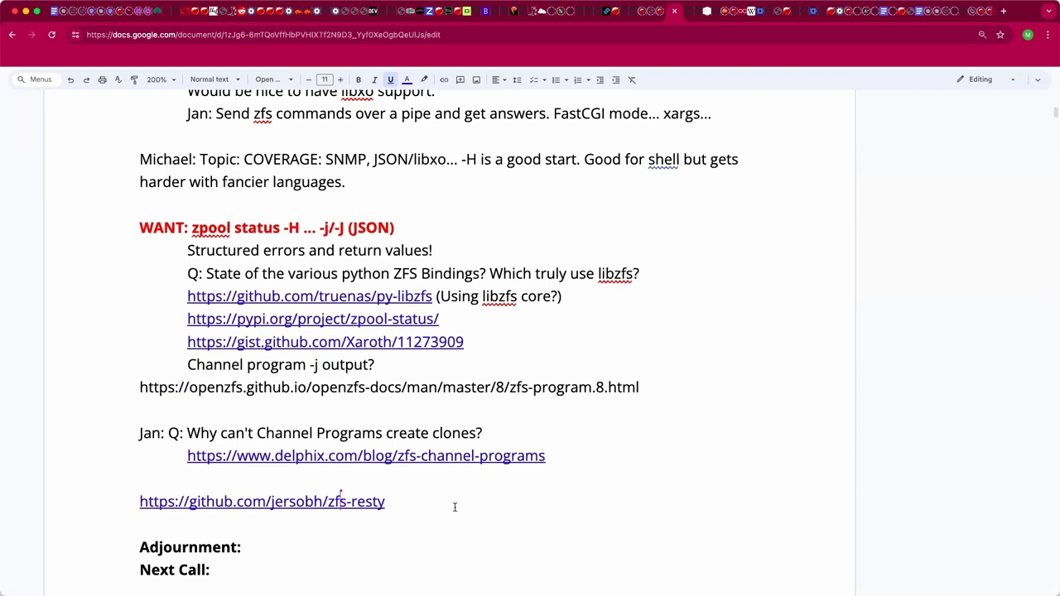
# Switch to the pastebin instructions page on GitHub and copy its URL.
pyautogui.hotkey('ctrl', 'Tab')
pyautogui.press('super+l')
pyautogui.press('super+c')
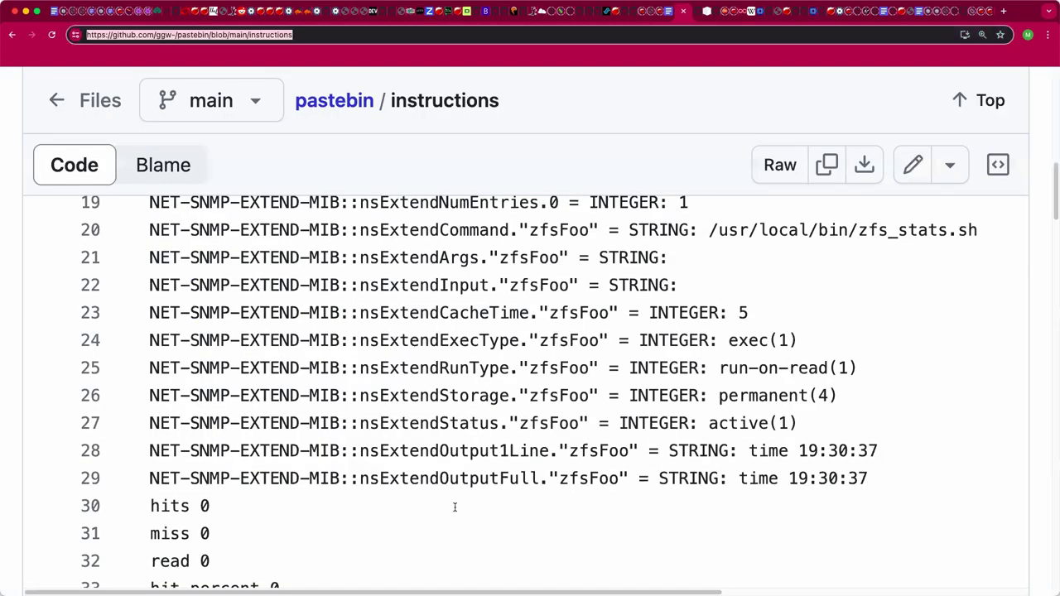
# Return to the call notes and add a thank-you line for the contributor above Adjournment, with the copied instructions URL and a blank line below.
pyautogui.hotkey('ctrl', 'shift', 'Tab')
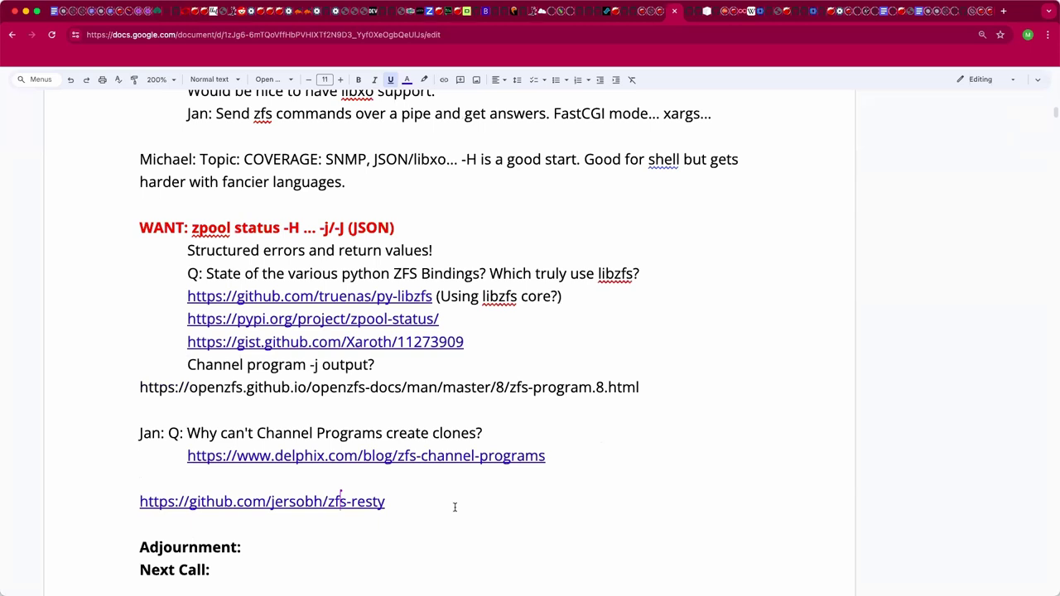
pyautogui.doubleClick(465, 521)
pyautogui.press('Return')
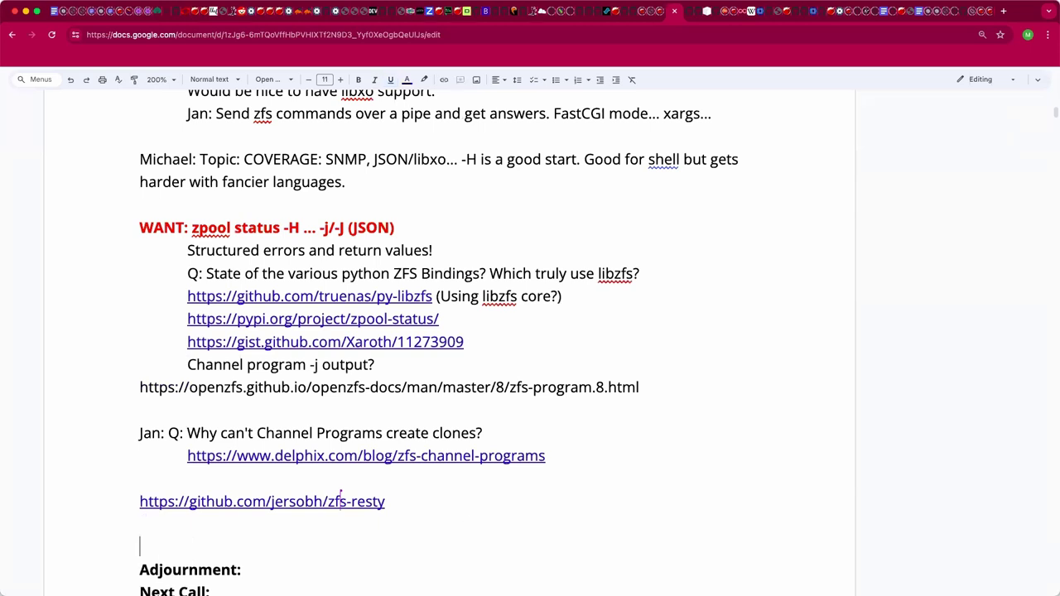
pyautogui.write('Thank you Greg:')
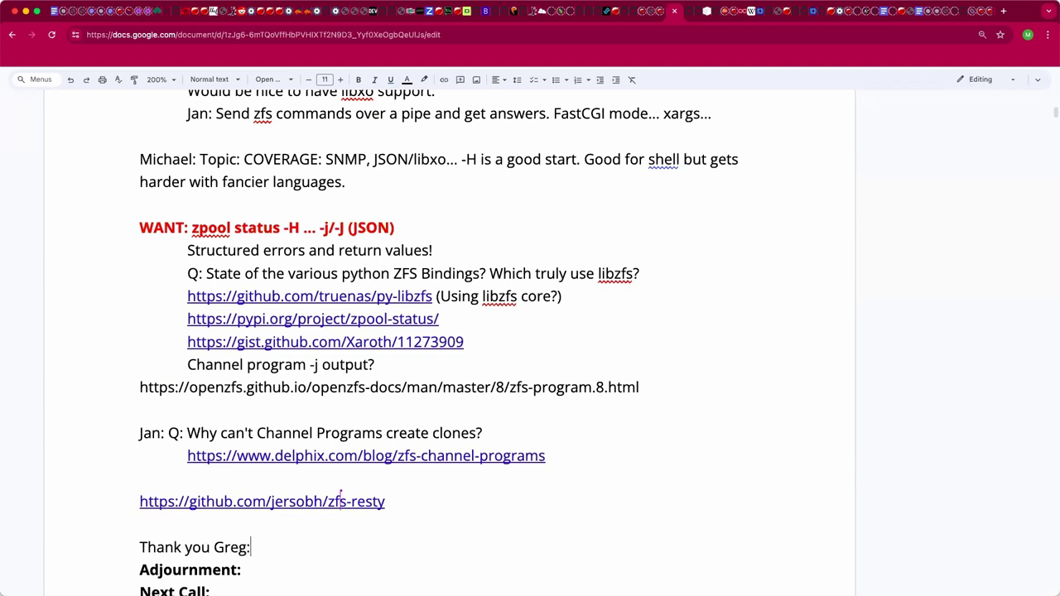
pyautogui.press('super+v')
pyautogui.press('Return')
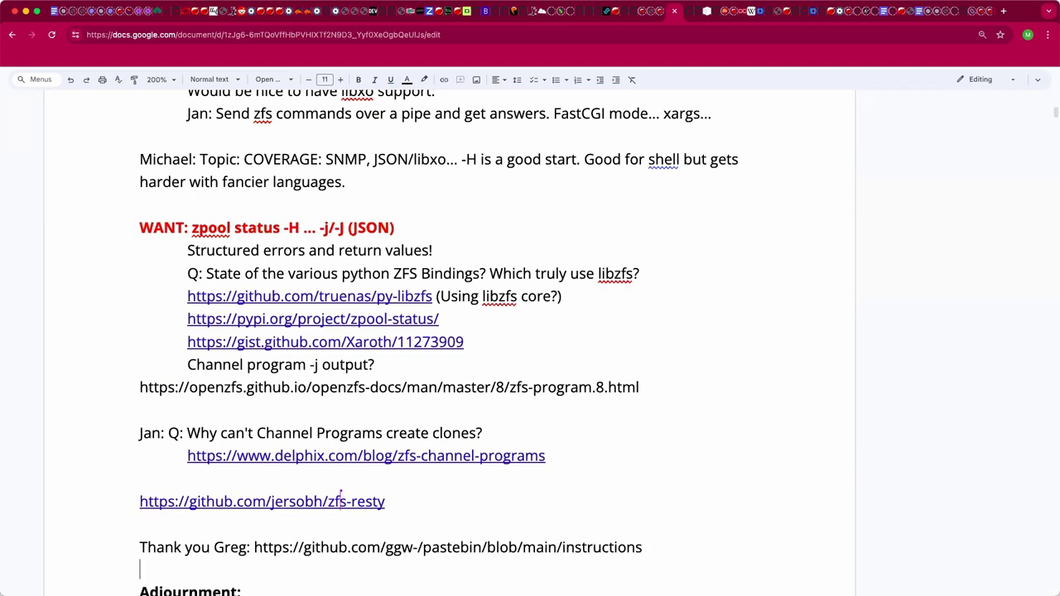
# Remove the instructions URL from the thank-you line, keeping the thank-you text and the blank line below it.
pyautogui.press('BackSpace')
pyautogui.press('BackSpace')
pyautogui.press('BackSpace')
pyautogui.press('BackSpace')
pyautogui.press('BackSpace')
pyautogui.press('BackSpace')
pyautogui.press('BackSpace')
pyautogui.write('cti')
pyautogui.click(253, 546)
pyautogui.press('shift+super+Right')
pyautogui.press('BackSpace')
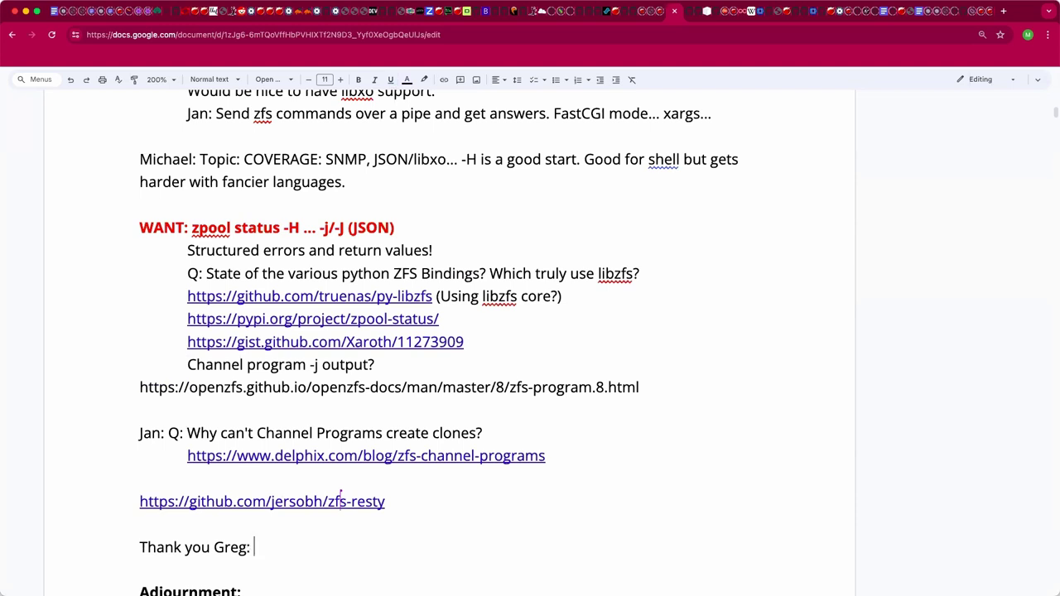
pyautogui.click(12, 33)
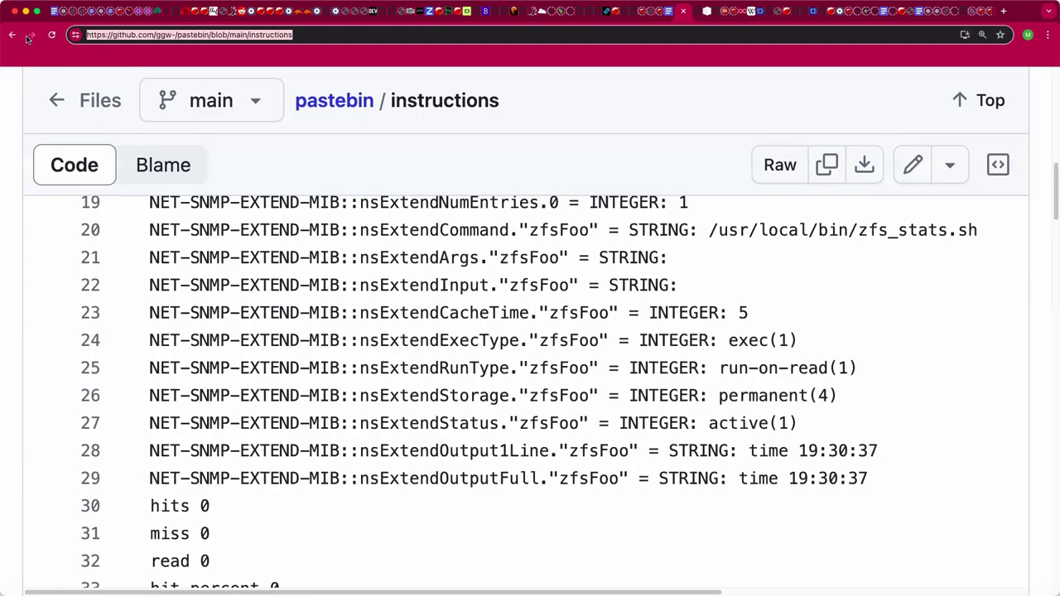
pyautogui.click(12, 34)
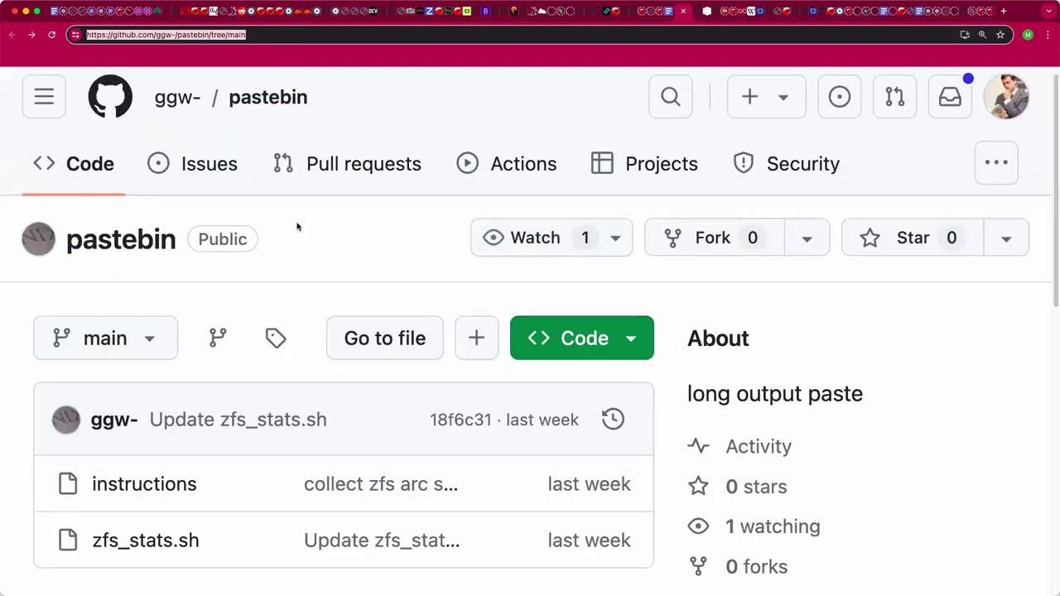
pyautogui.press('super+bracketright')
pyautogui.press('super+bracketright')
pyautogui.write('https://github.com/ggw-/pastebin/tree/main')
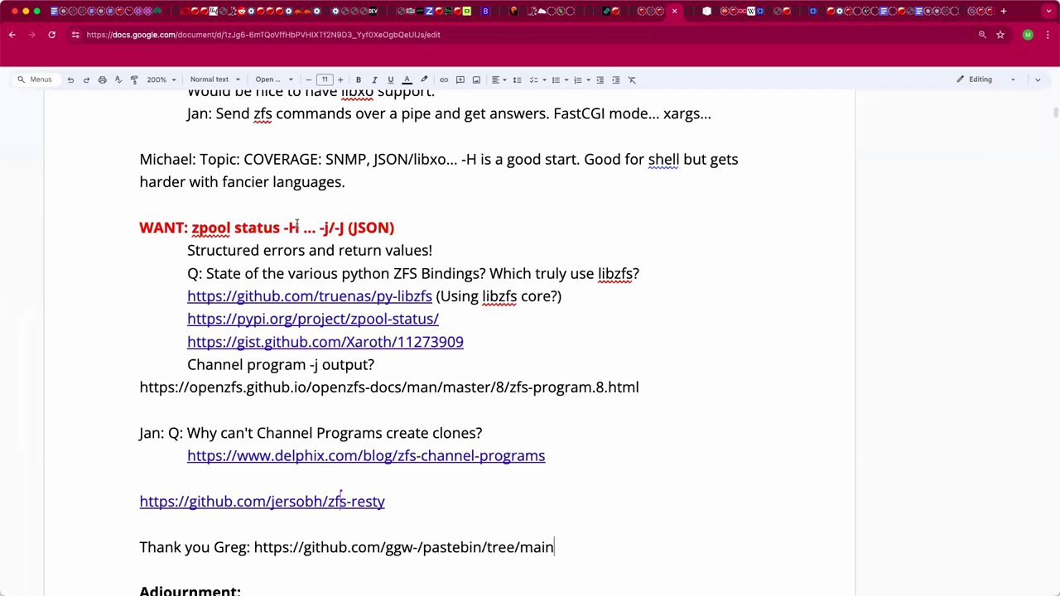
# Turn the pastebin repository URL in the thank-you line into a clickable hyperlink.
pyautogui.press('Left')
pyautogui.click(254, 550)
pyautogui.press('super+shift+Right')
pyautogui.press('super+k')
pyautogui.press('Return')
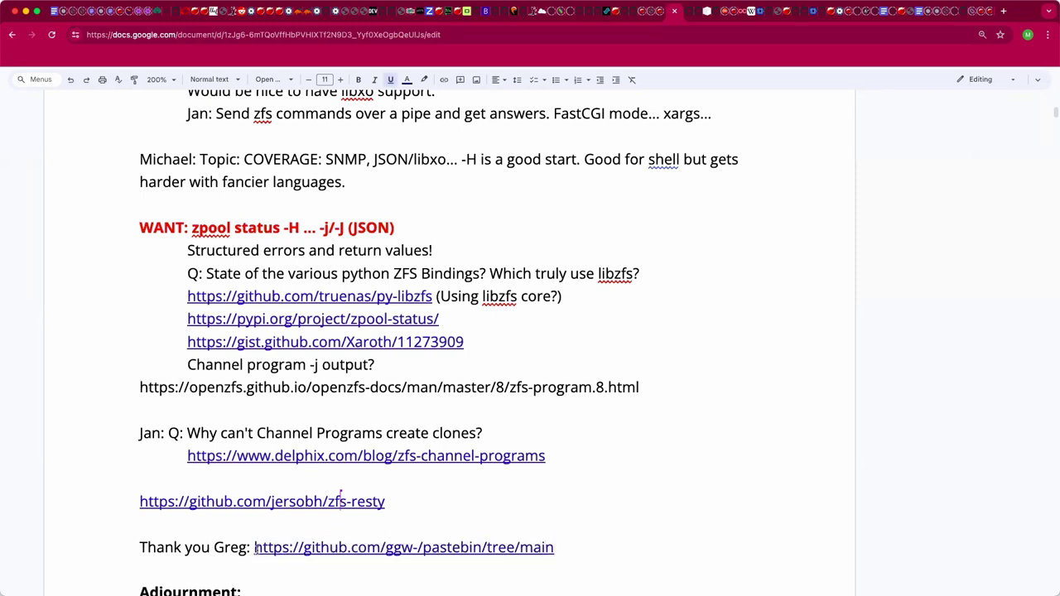
# Record 21:00 UTC as the adjournment time in the call notes.
pyautogui.scroll(-2, 454, 521)
pyautogui.scroll(2, 473, 502)
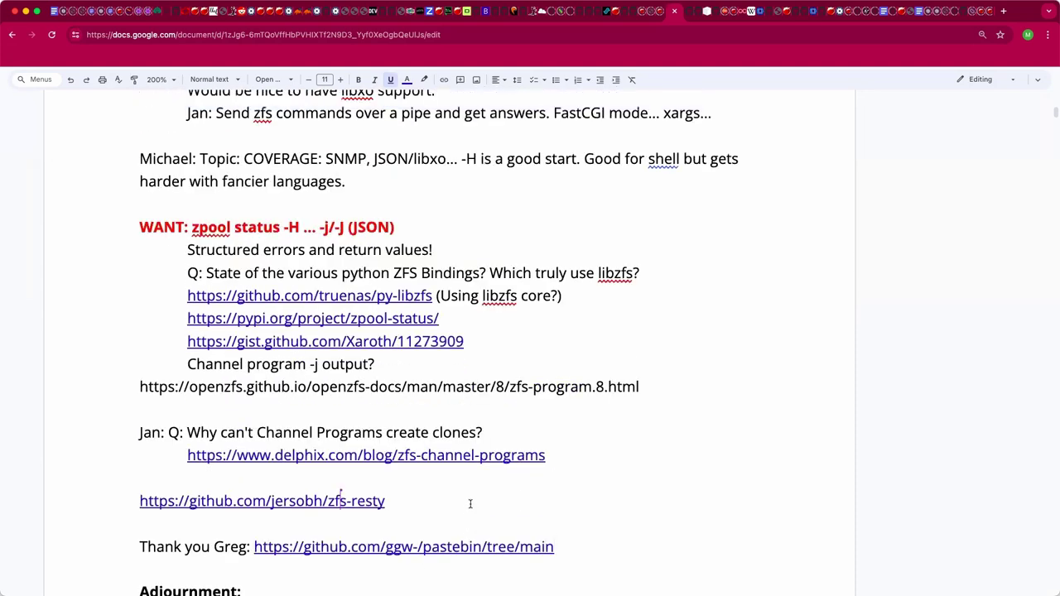
pyautogui.scroll(-1, 473, 500)
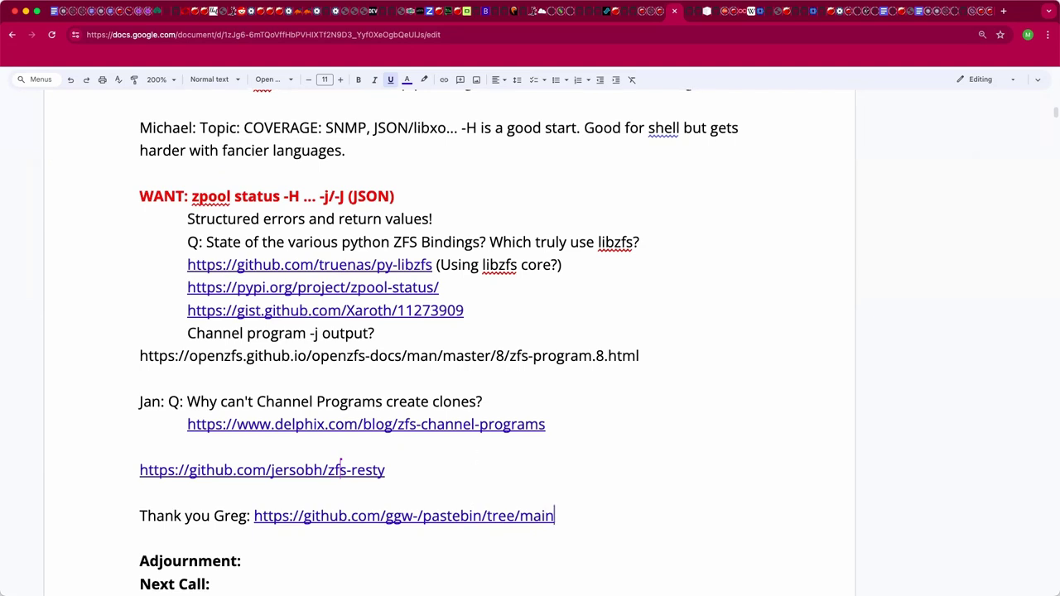
pyautogui.press('super+Tab')
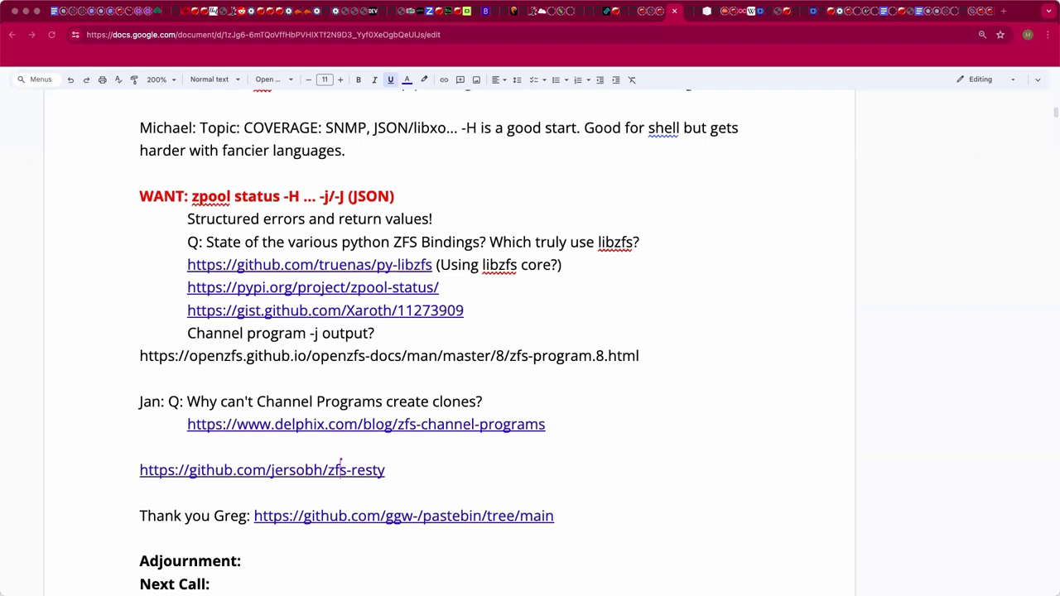
pyautogui.click(323, 561)
pyautogui.write('21:')
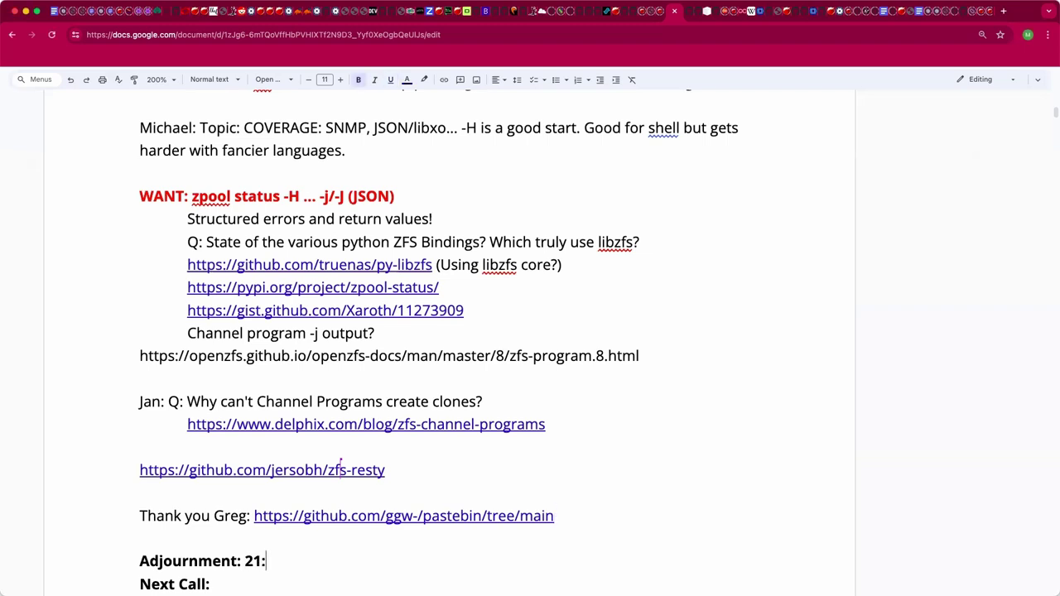
pyautogui.write('00 UTC')
pyautogui.press('Down')
pyautogui.scroll(-1, 441, 523)
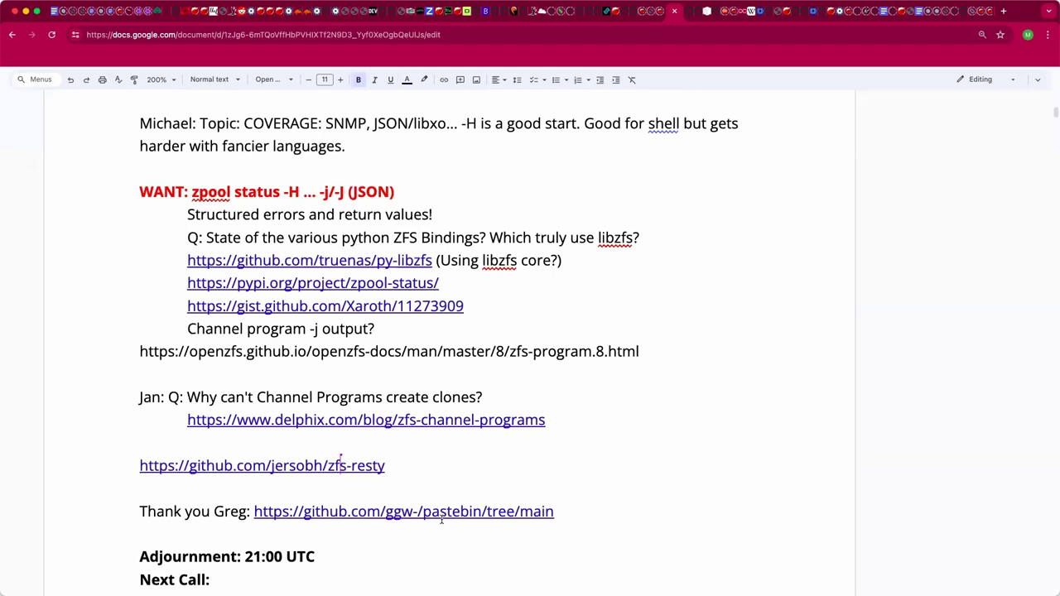
# Highlight the red "WANT: zpool status -H ... -j/-J (JSON)" line and place the text cursor at its end.
pyautogui.tripleClick(329, 190)
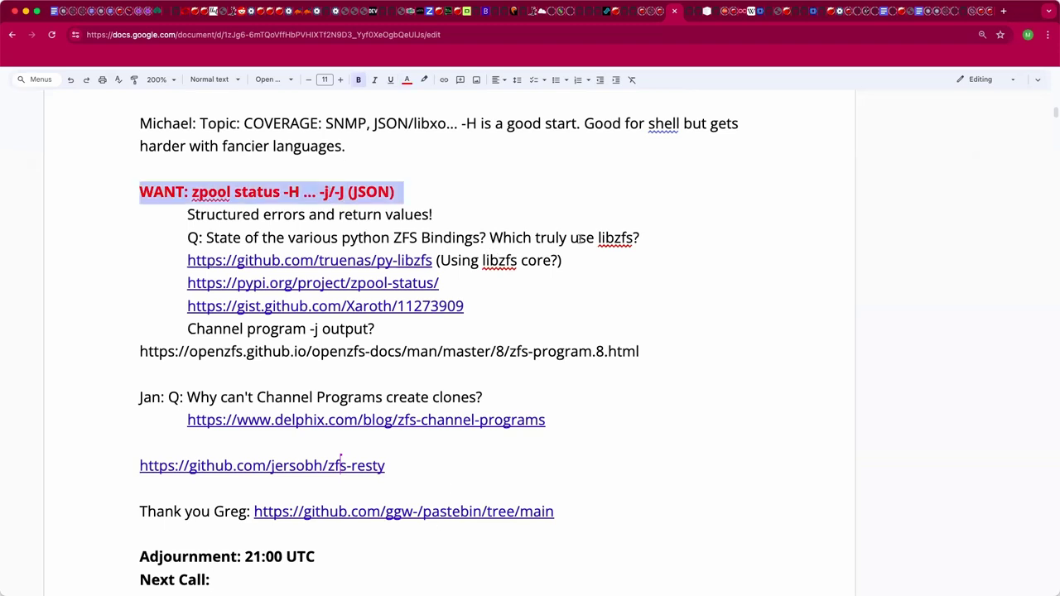
pyautogui.click(506, 185)
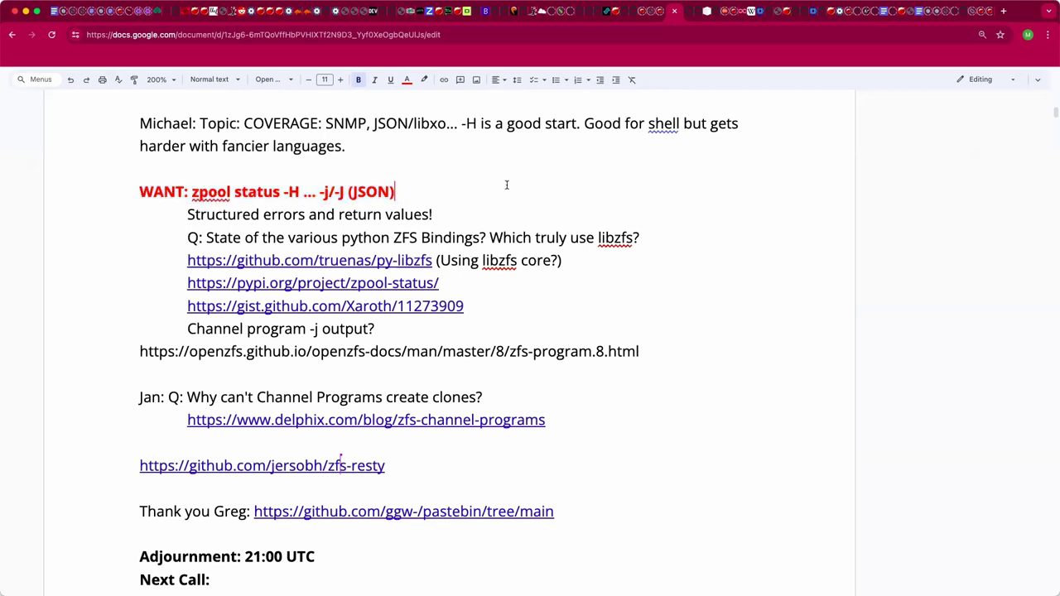